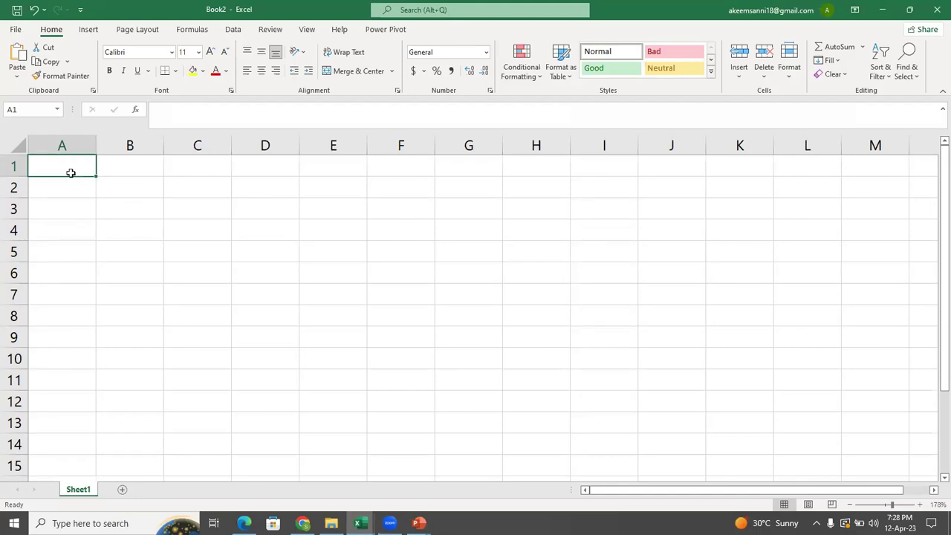
- Enter a title in cell A1 consisting of the person's title and name followed by "Monthly Savings"
type("MR ")
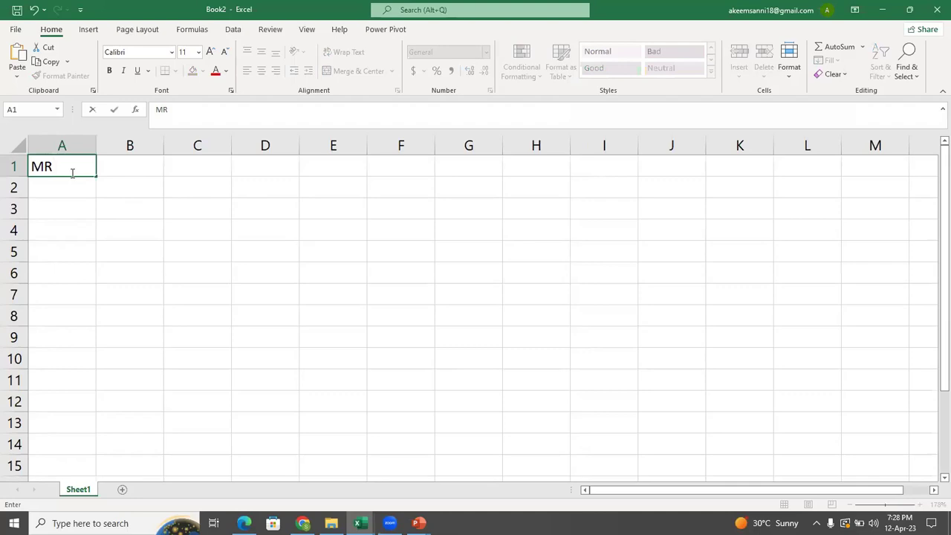
type("DEE Monthly S")
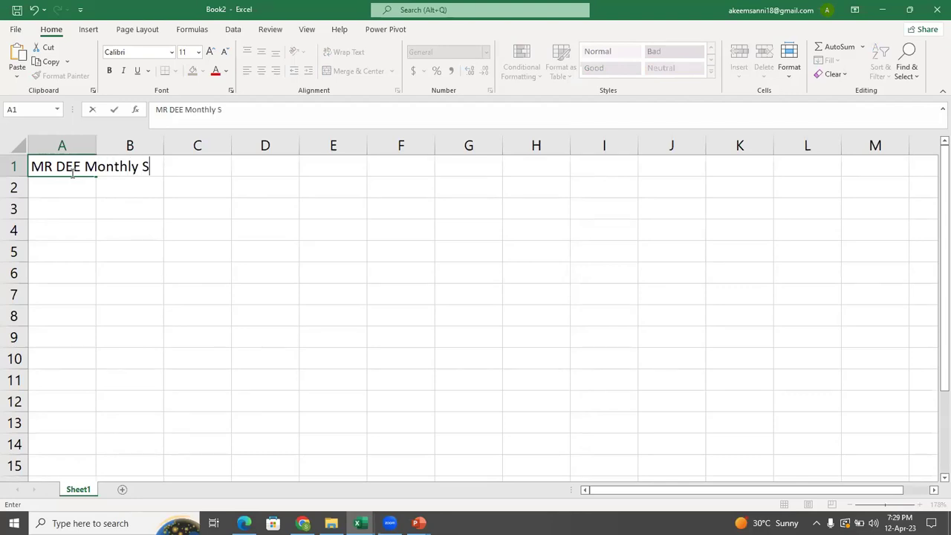
type("avings")
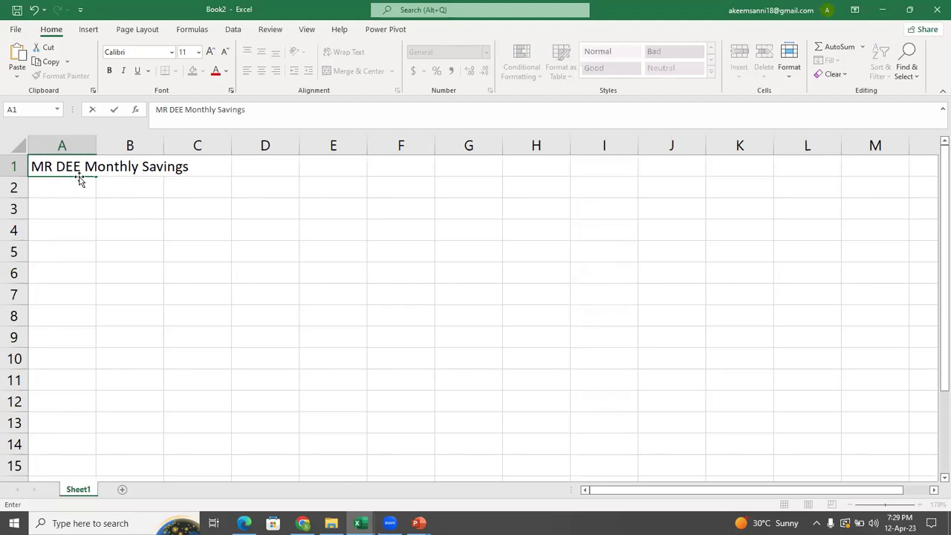
left_click(184, 194)
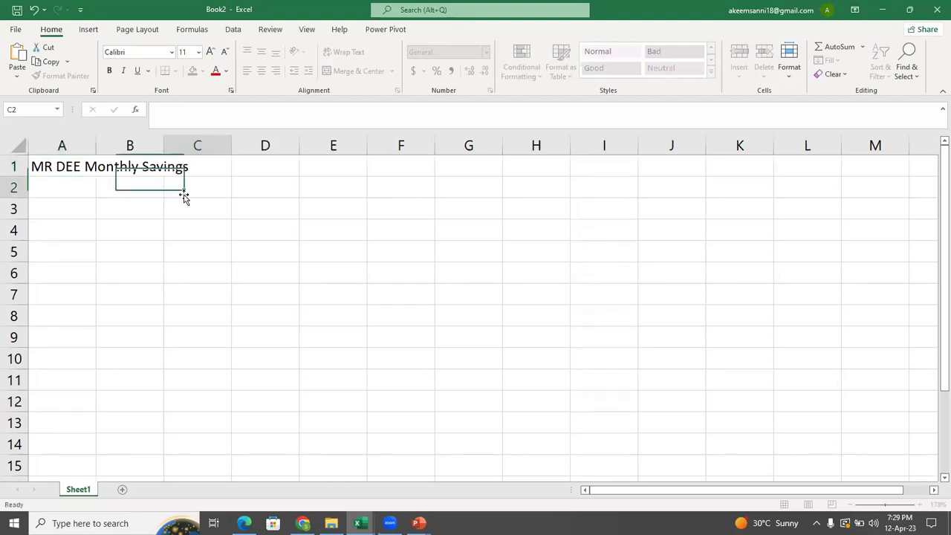
- Enter the column headers Month in A2 and Income in B2
left_click(47, 187)
double_click(48, 188)
type("MO")
key("BackSpace")
type("n")
key("BackSpace")
type("onth")
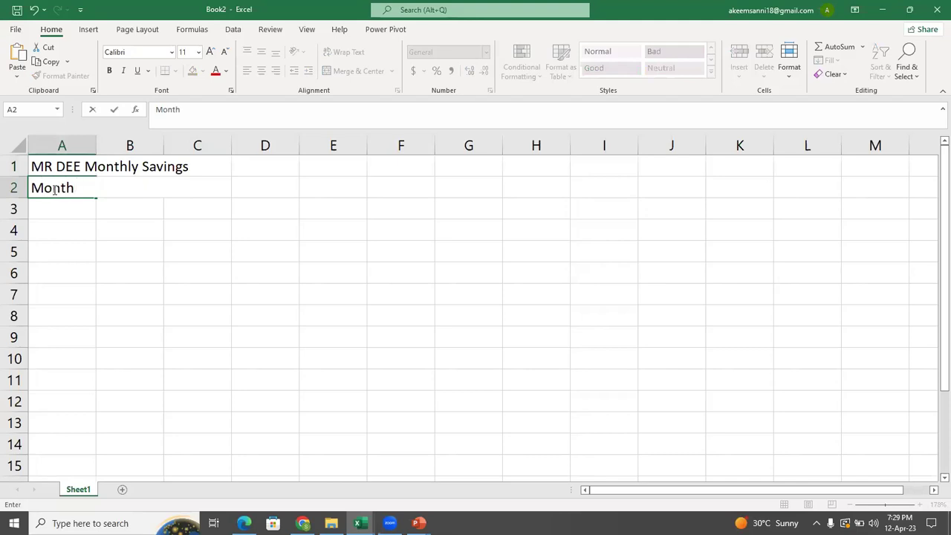
key("Tab")
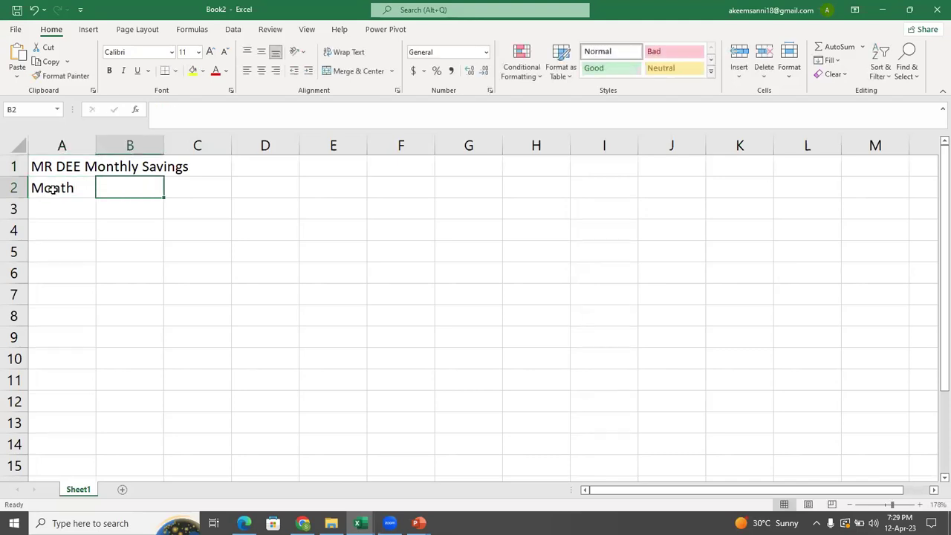
type("Income")
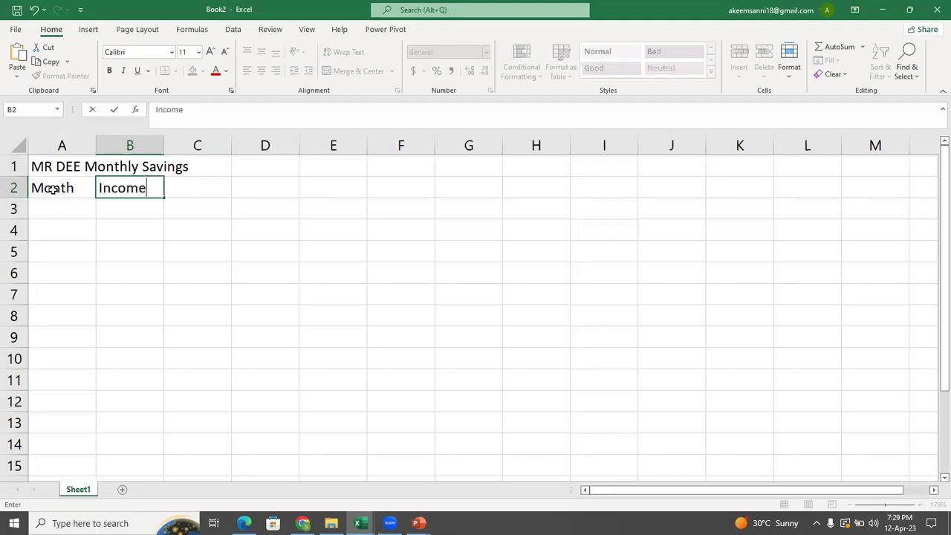
key("Tab")
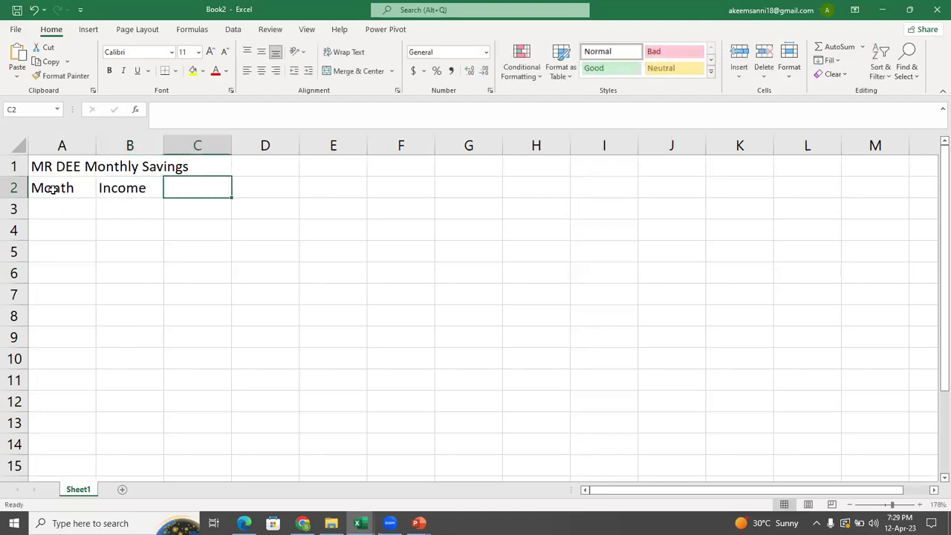
- Enter the headers Expenditure in C2 and Savings in D2, and autofit column C to its contents
type("Ex")
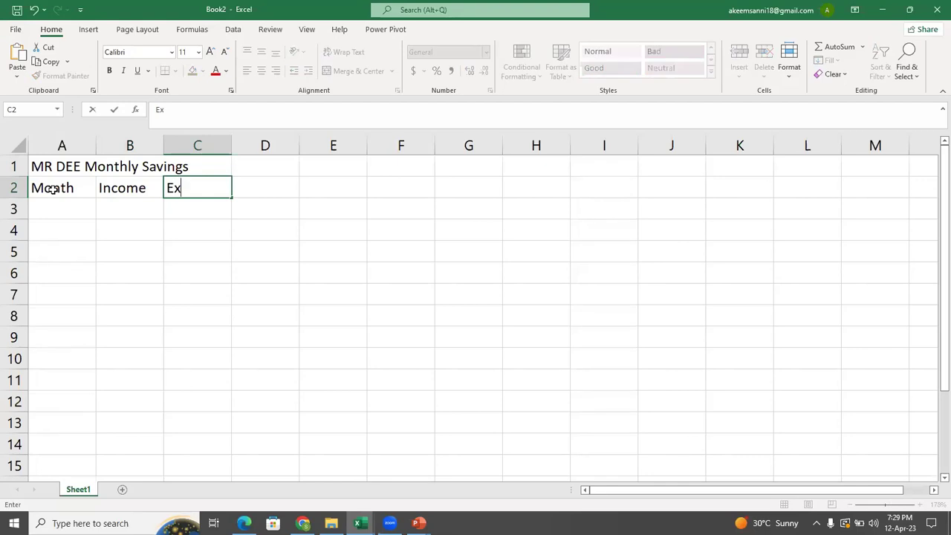
type("penditure")
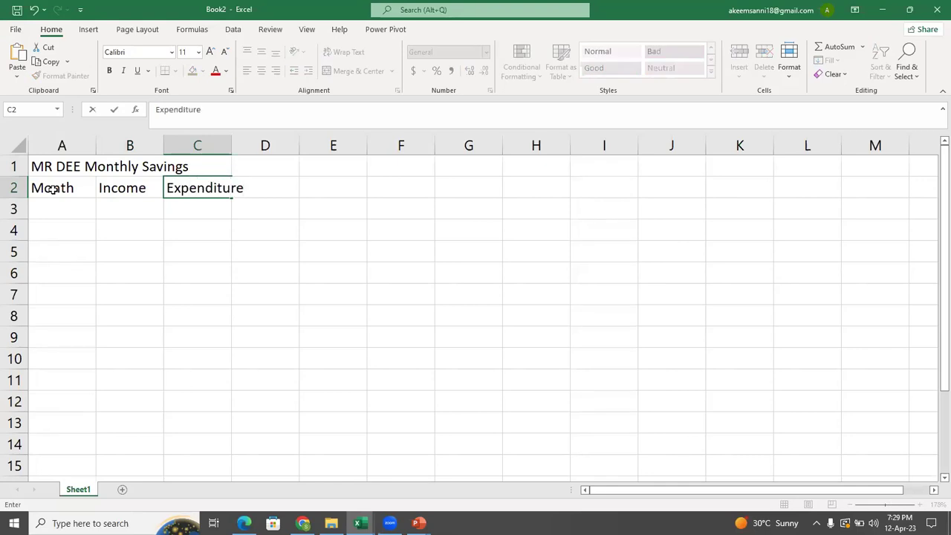
key("Tab")
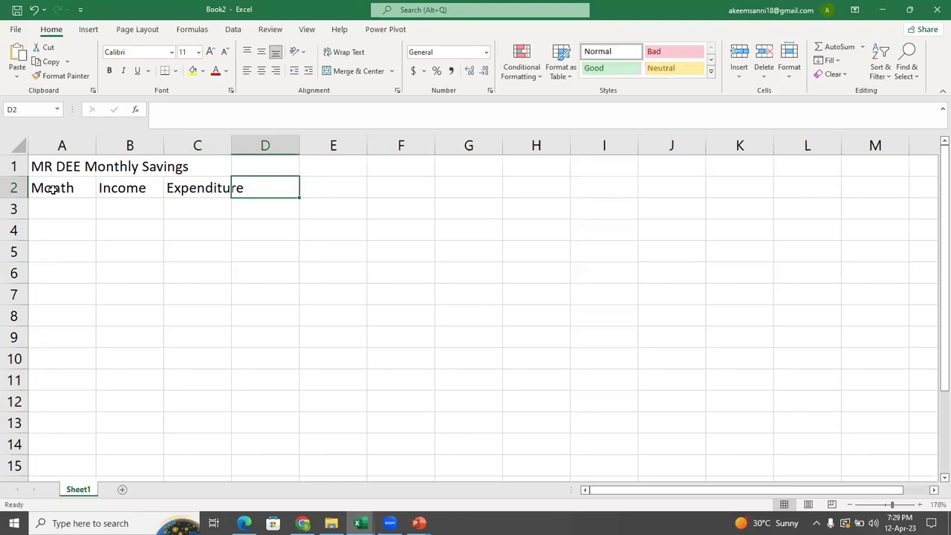
type("Savings")
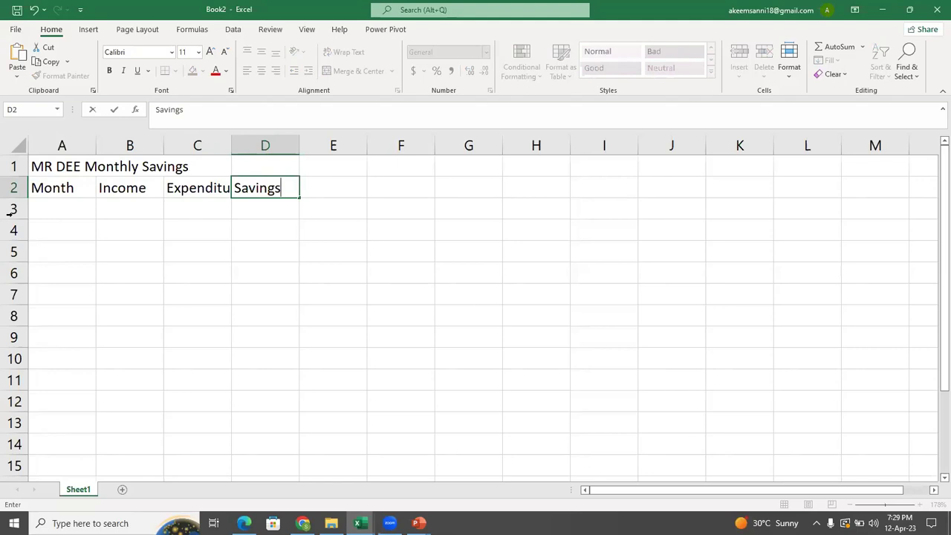
left_click(154, 265)
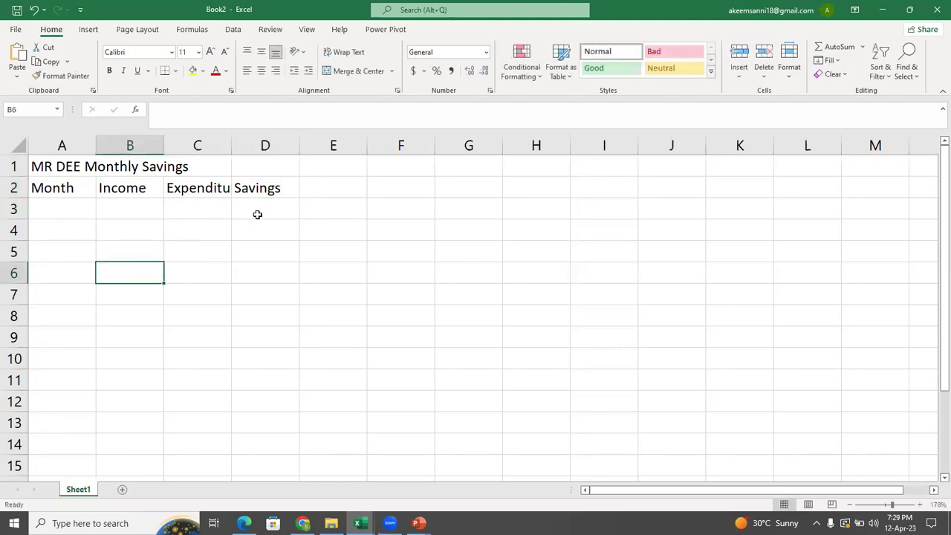
double_click(232, 150)
- Merge and center the title across cells A1:D1
left_click(51, 165)
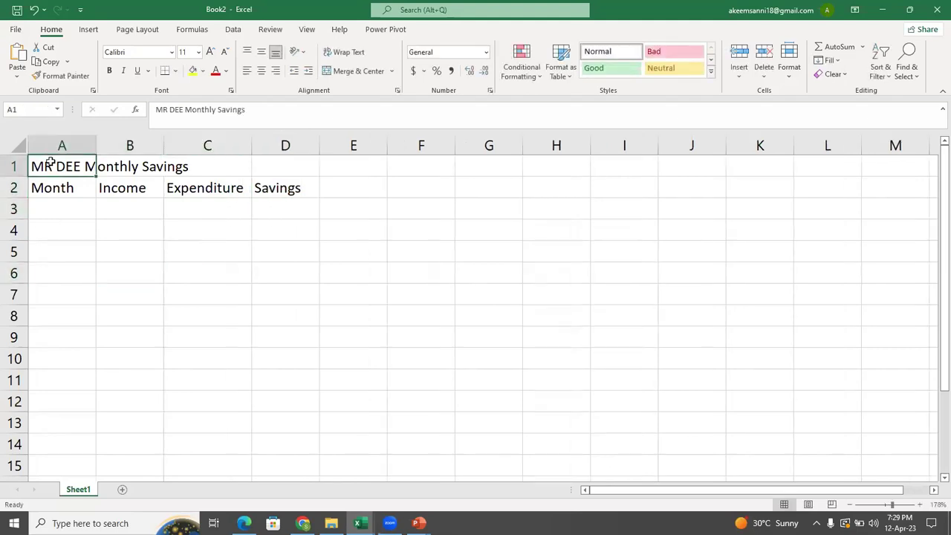
left_click_drag(78, 165, 264, 163)
left_click(364, 71)
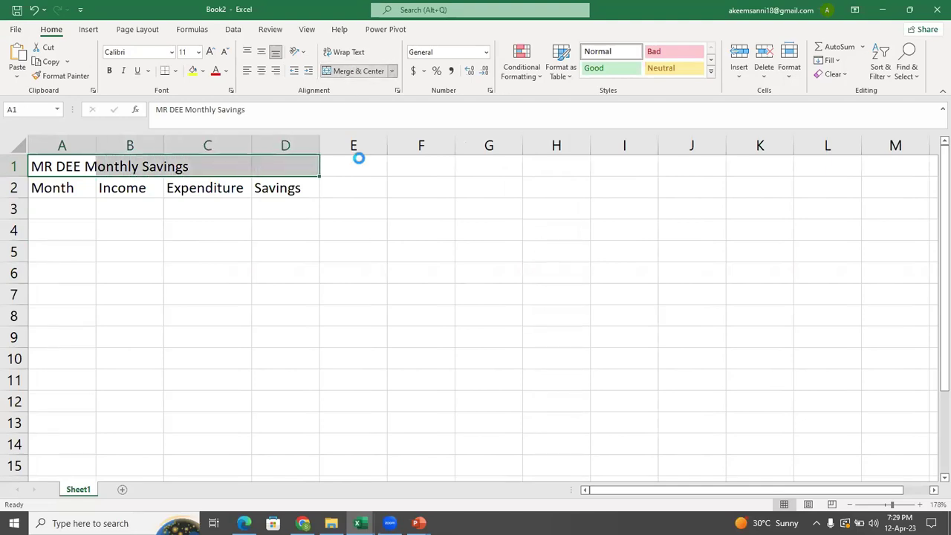
left_click(181, 248)
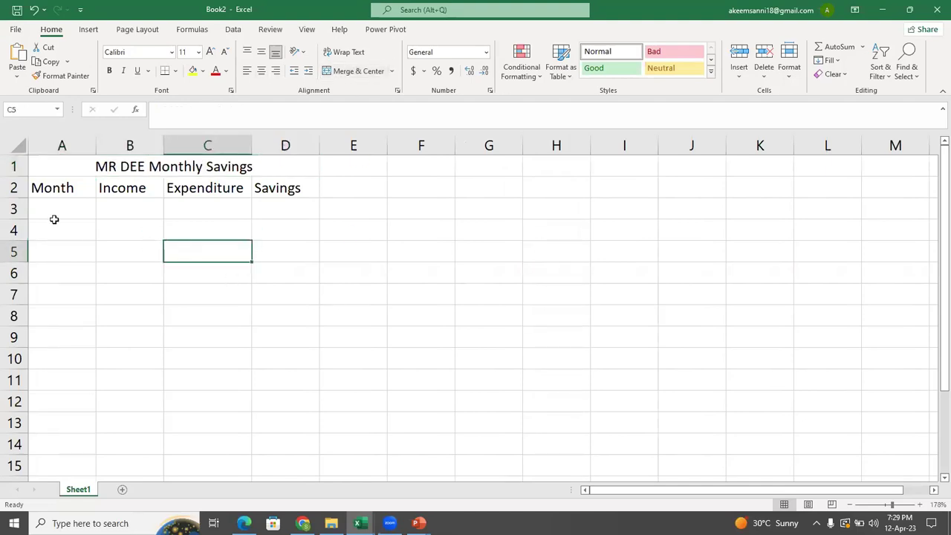
- Make the title and the column headers in A1:D2 bold
left_click(41, 172)
left_click_drag(53, 165, 286, 188)
left_click(109, 71)
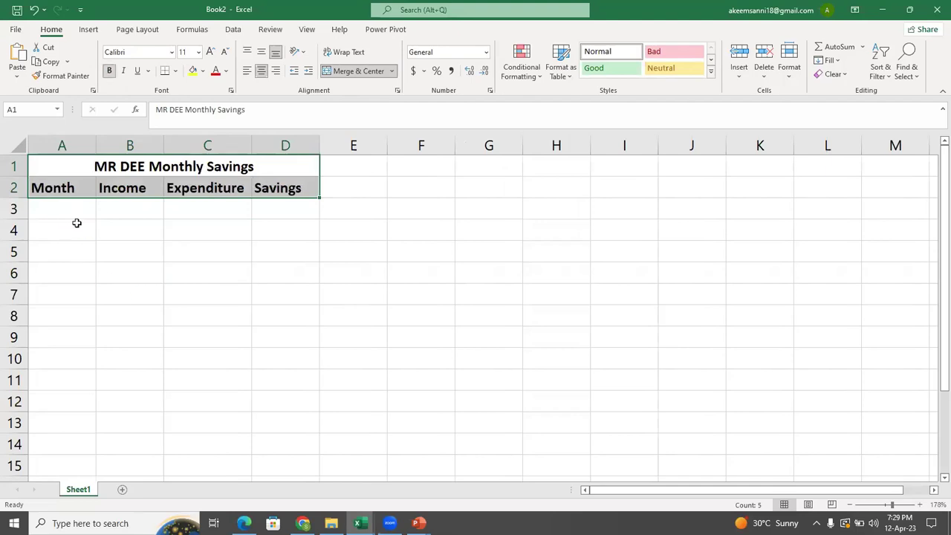
- Fill in row 3 with month Jan, income 150,000 and expenditure 75,000
left_click(72, 209)
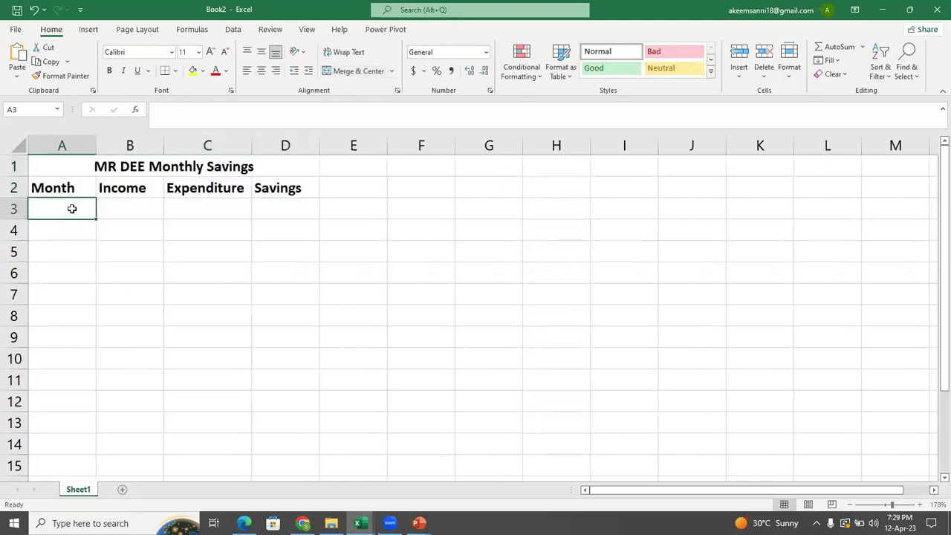
type("jan")
key("BackSpace")
key("BackSpace")
key("BackSpace")
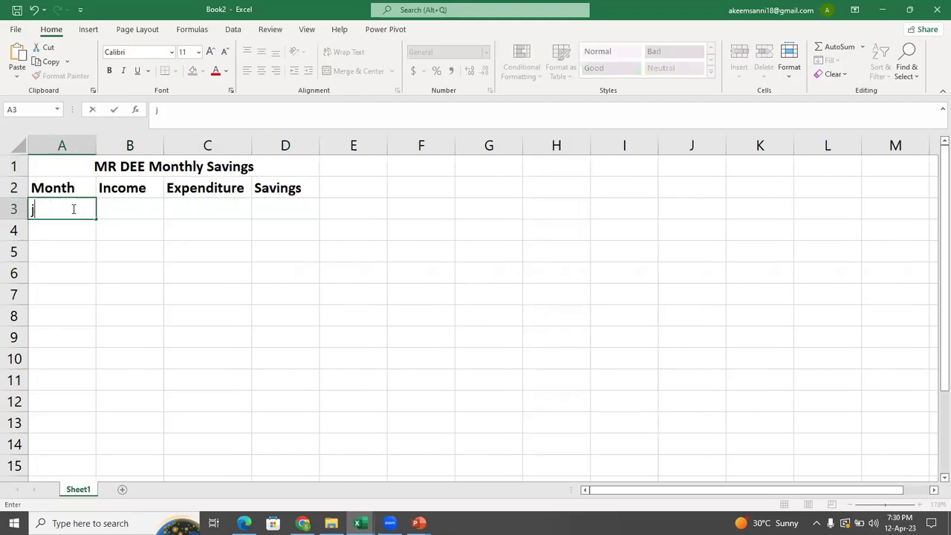
type("Jan")
key("Tab")
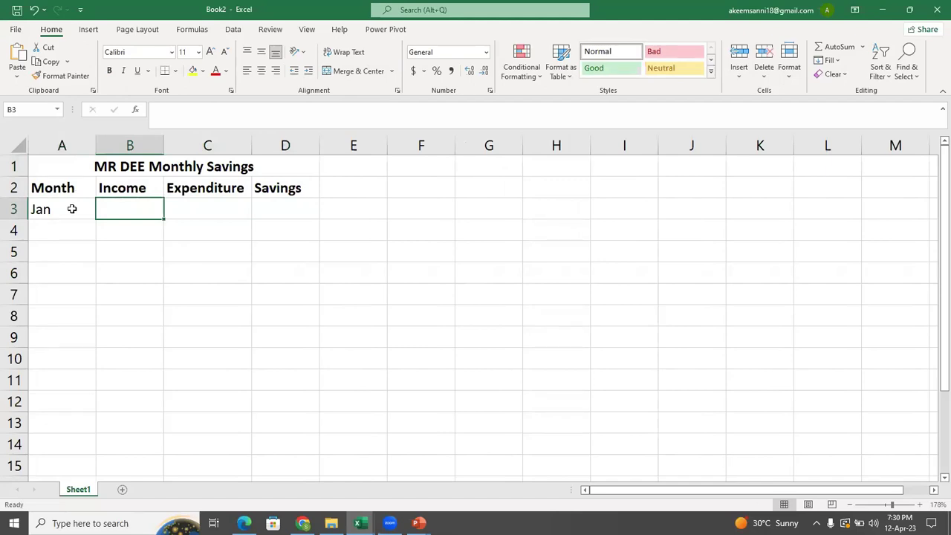
type("15")
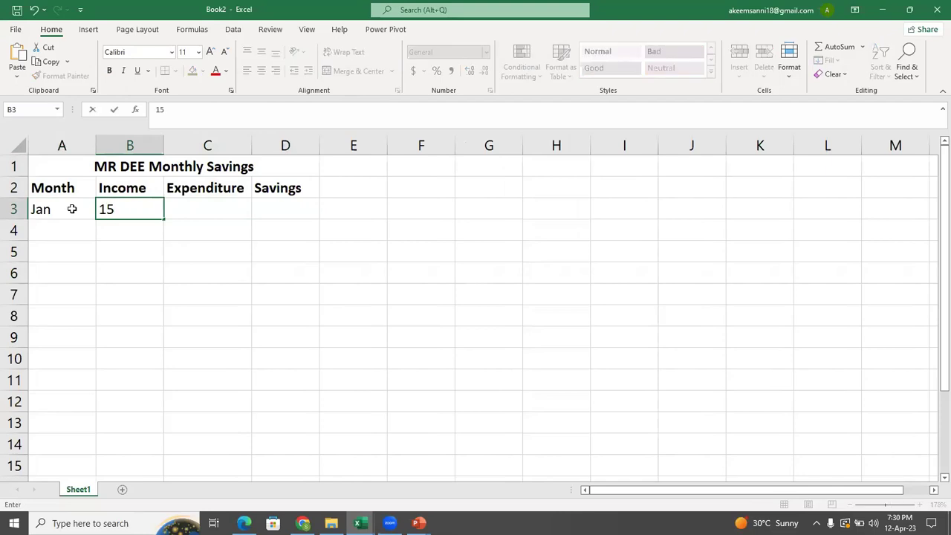
type("0,000")
key("Tab")
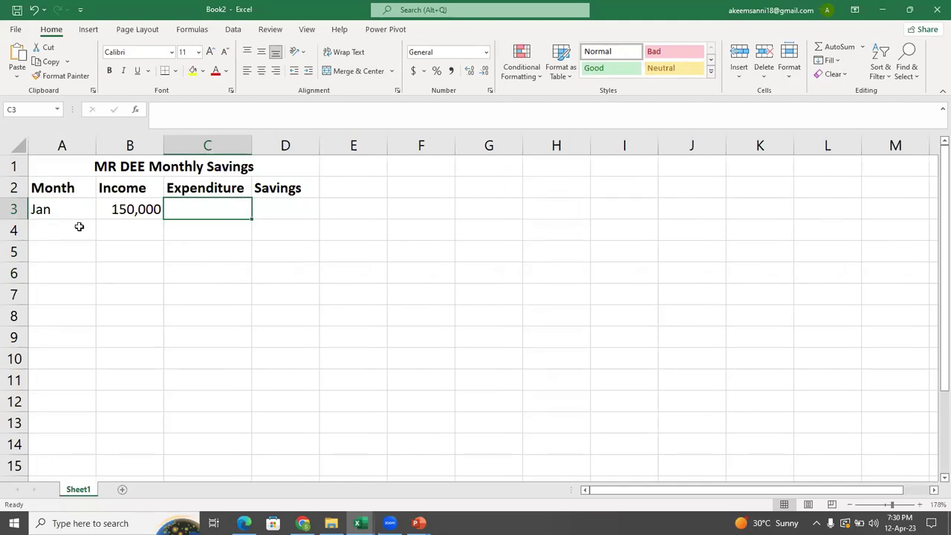
type("75")
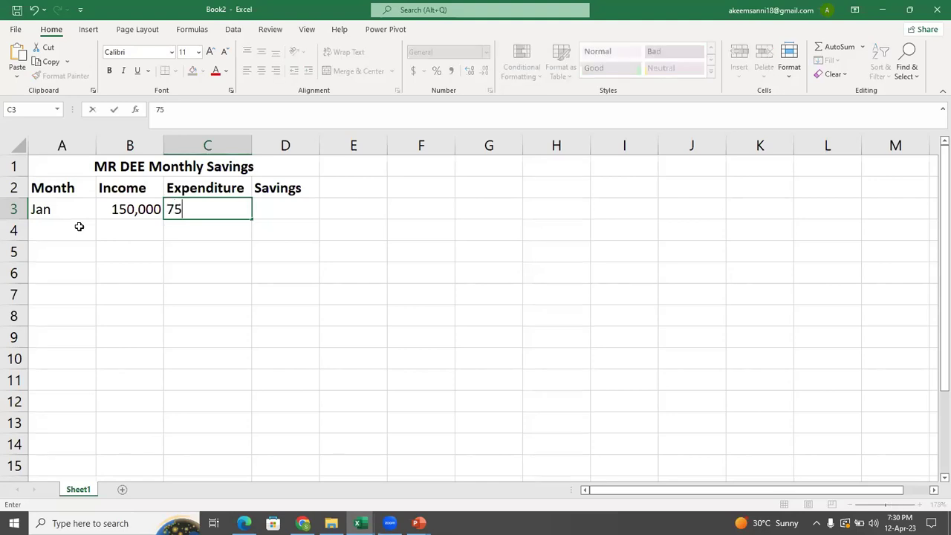
type(",000")
left_click(62, 229)
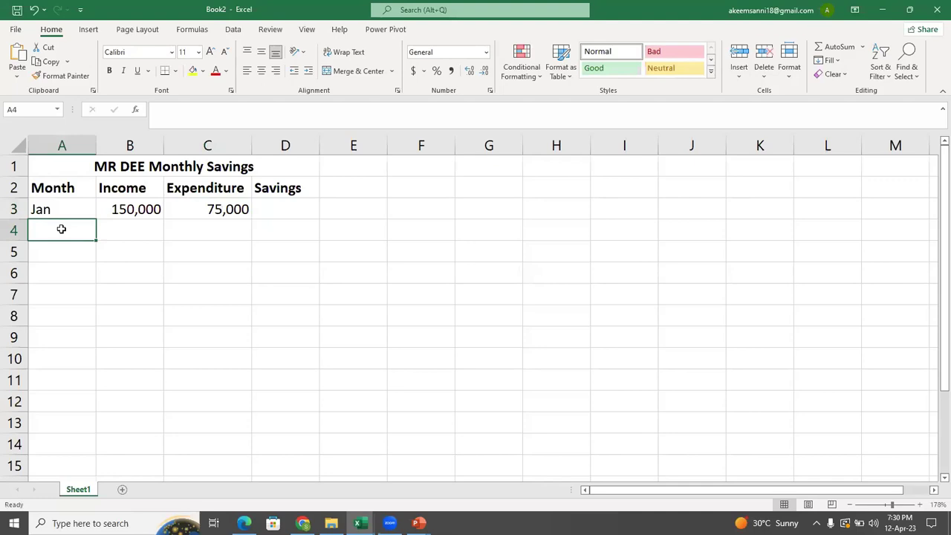
- Enter Feb in A4 and autofill the month series down to A5
type("Fa")
key("BackSpace")
key("BackSpace")
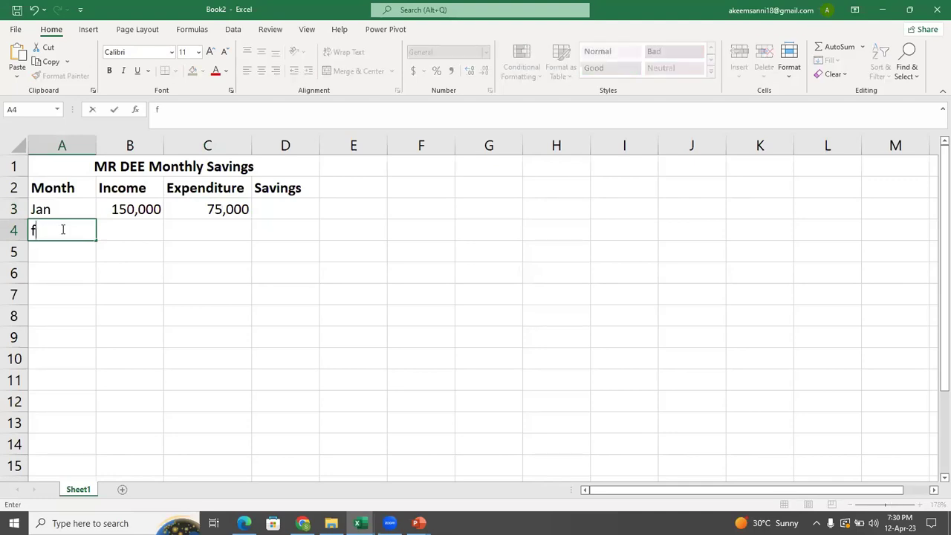
type("Feb")
key("Return")
left_click(73, 217)
left_click_drag(75, 220, 95, 257)
left_click(74, 225)
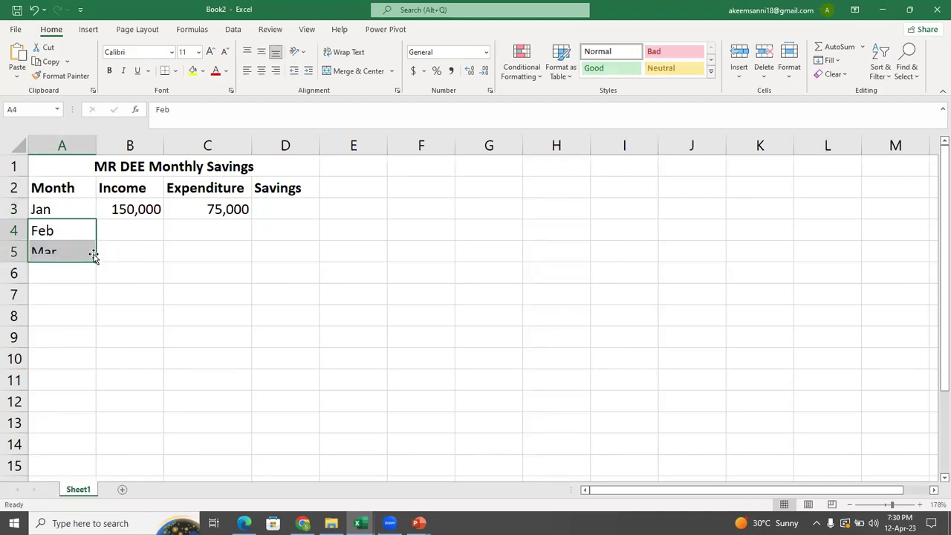
- Undo the month autofill and the Feb entry in column A
left_click(126, 231)
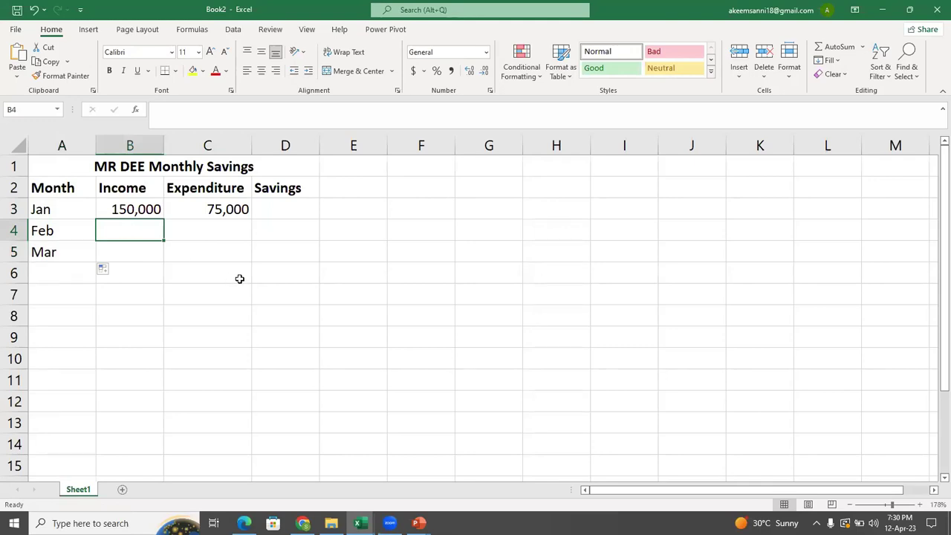
left_click(311, 293)
key("ctrl+z")
key("ctrl+z")
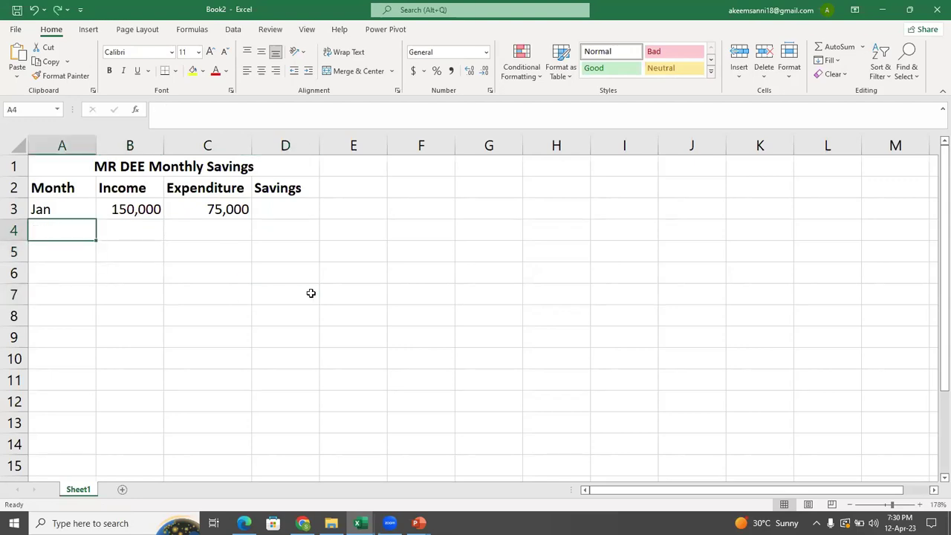
- Autofill the months from Jan in A3 down to Dec in A14
left_click(68, 213)
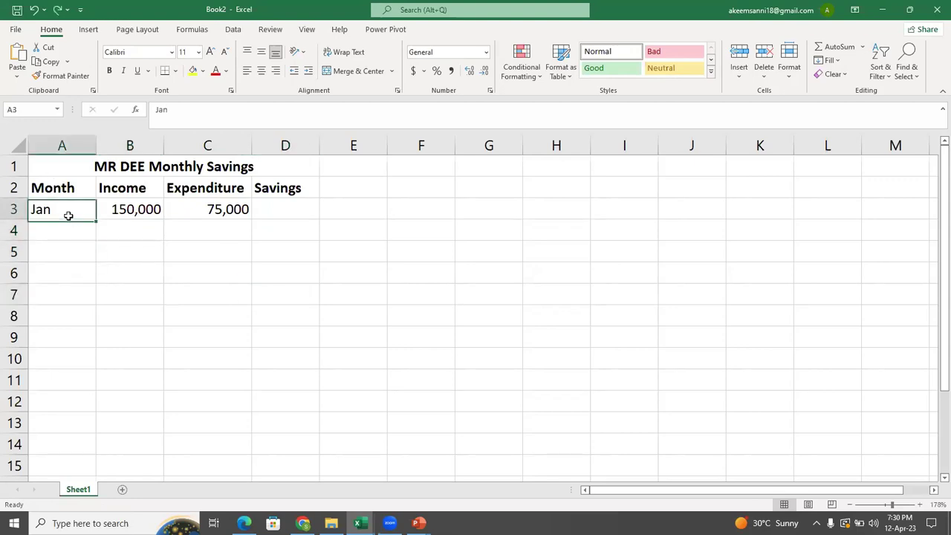
left_click_drag(95, 217, 92, 255)
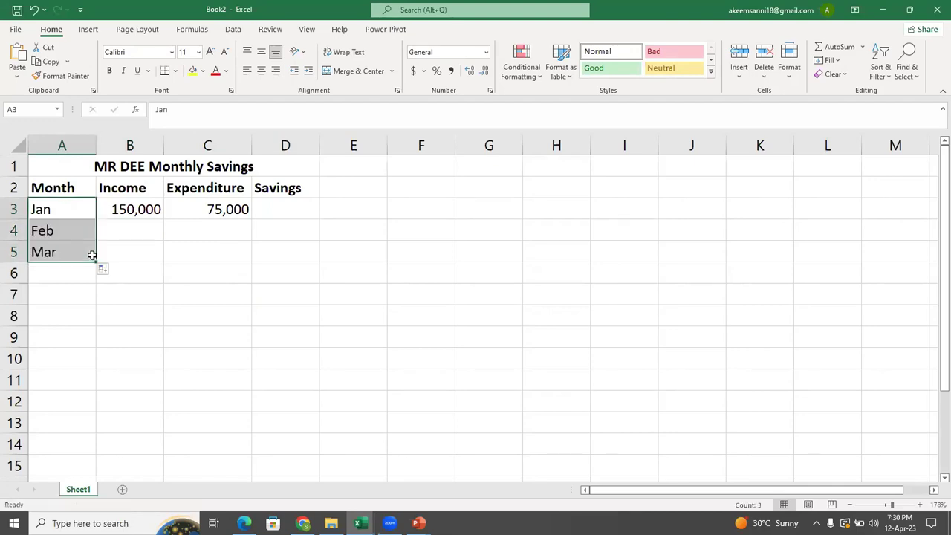
left_click_drag(91, 256, 91, 460)
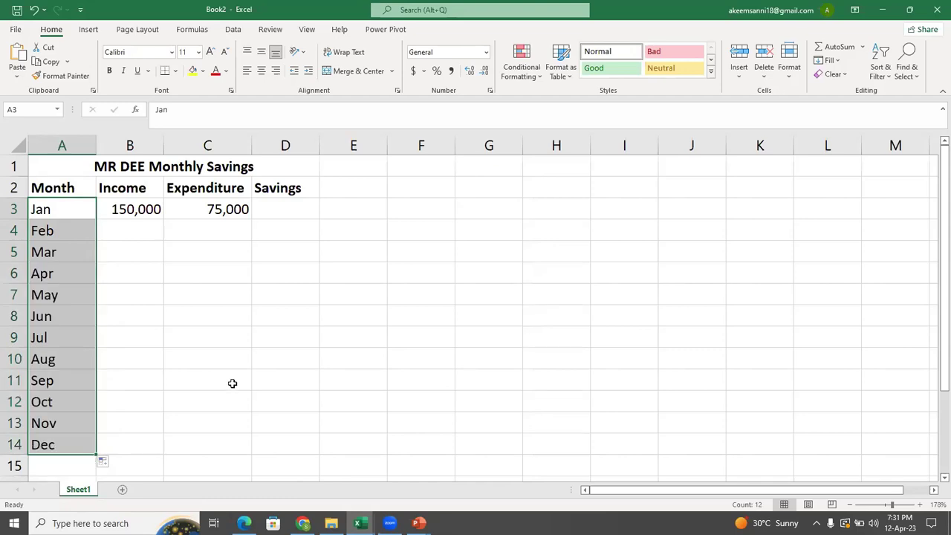
- Clear the contents of A6:A14 so that only Jan to Mar stay in the Month column
left_click(167, 359)
left_click_drag(41, 276, 63, 413)
key("BackSpace")
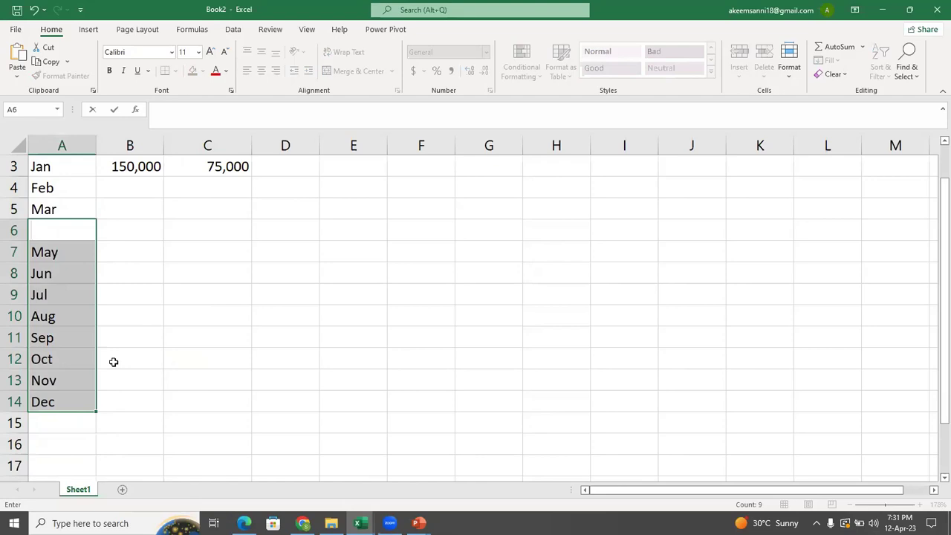
right_click(79, 306)
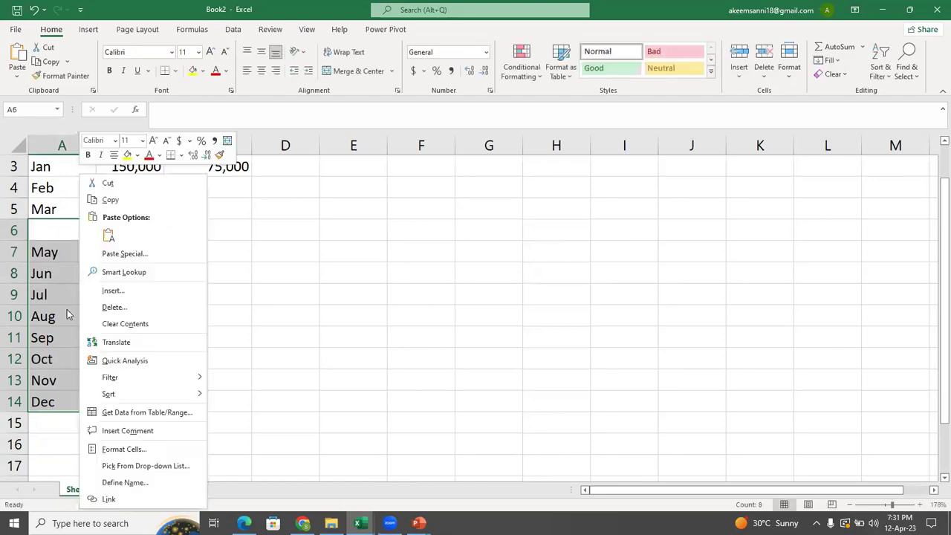
left_click(146, 323)
left_click(134, 186)
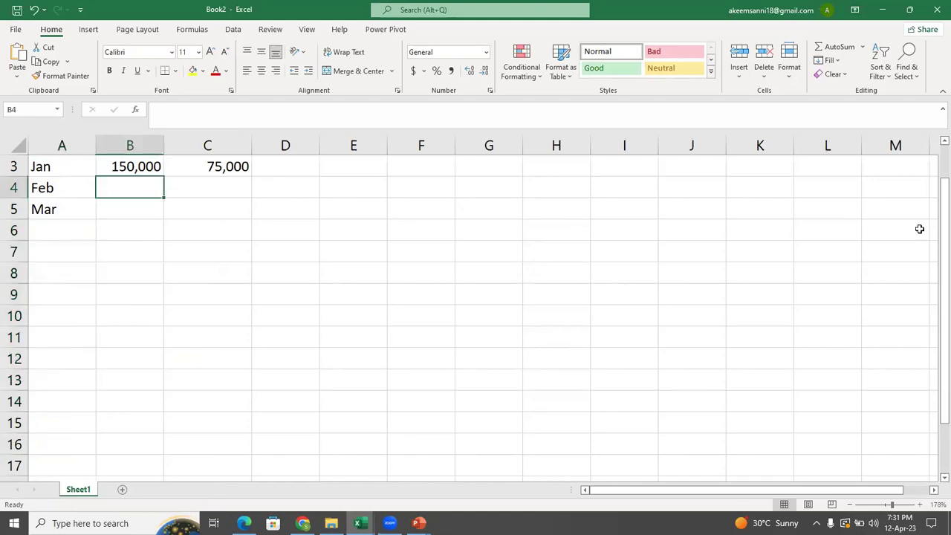
scroll(933, 253, "up", 1)
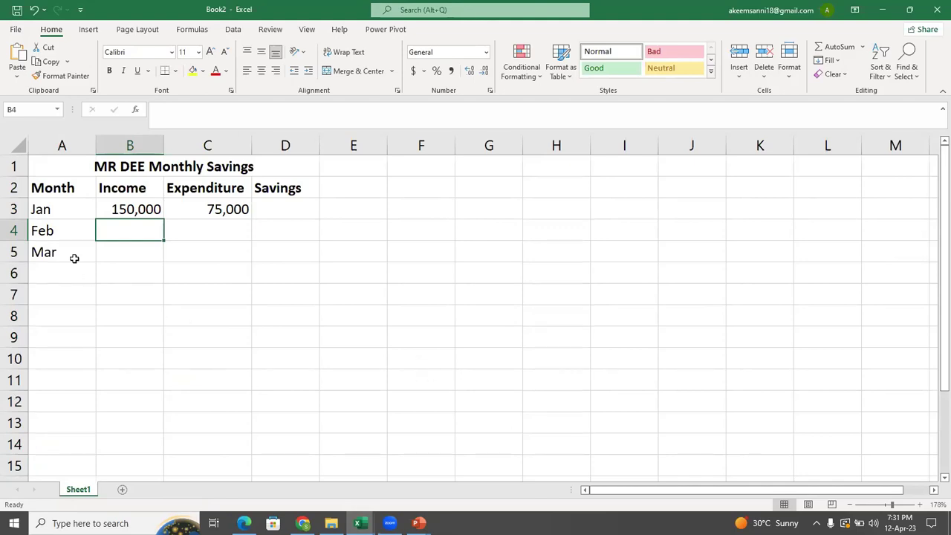
- Fill in the Feb row with an income of 150,000 in B4 and an expenditure of 69,000 in C4
type("15")
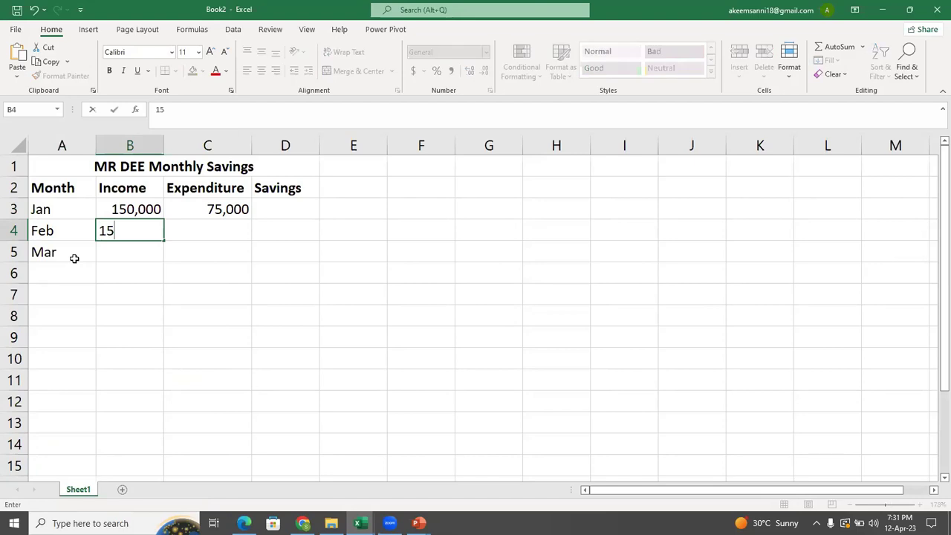
type("0,000")
key("Tab")
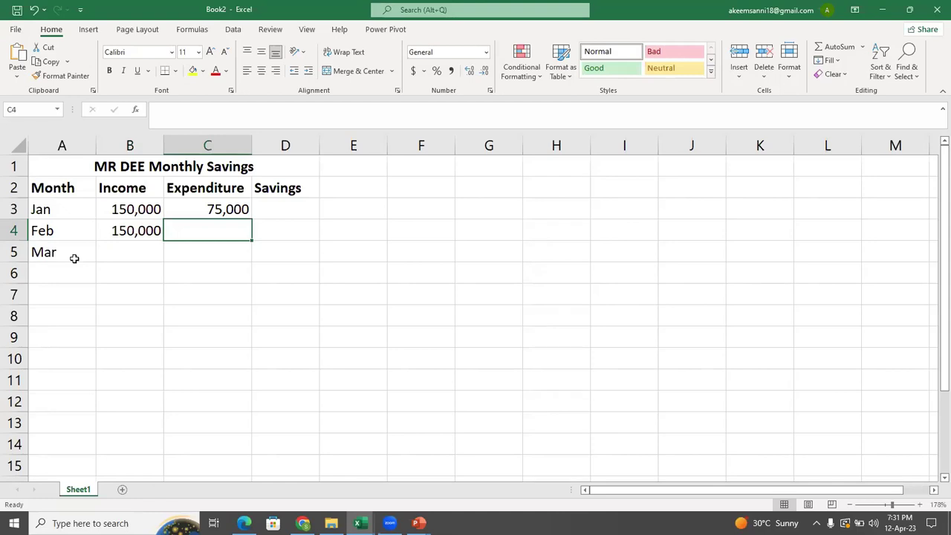
type("69,000")
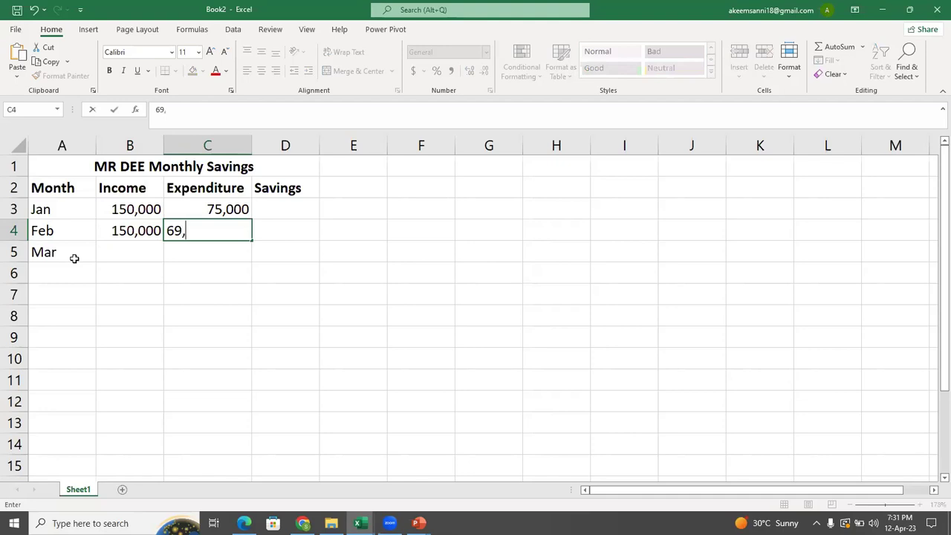
- Fill in the Mar row with an income of 150,000 in B5 and an expenditure of 58,000 in C5
left_click(124, 252)
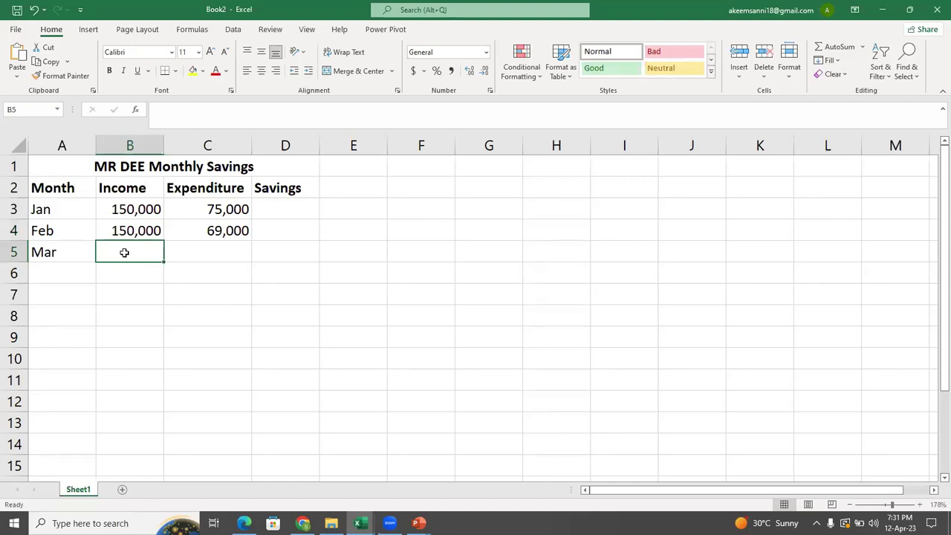
type("150,000")
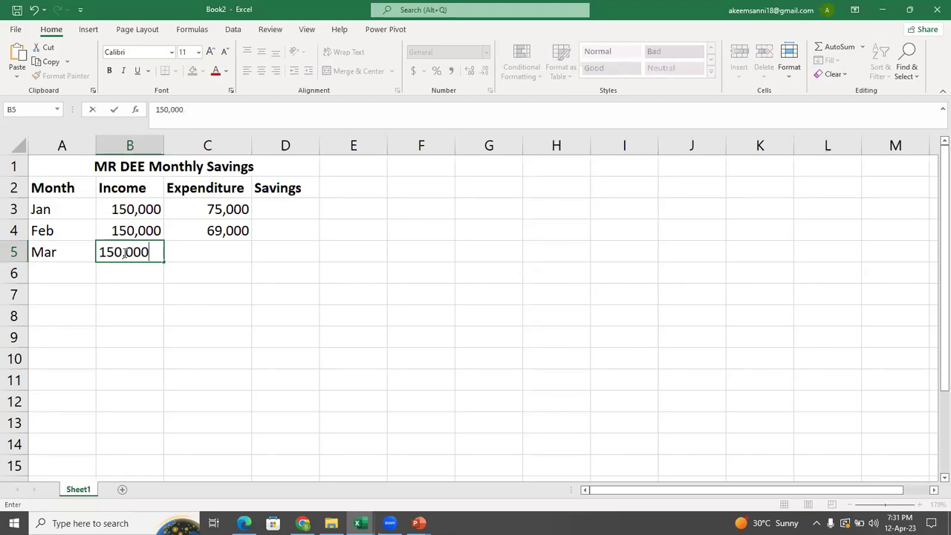
key("Tab")
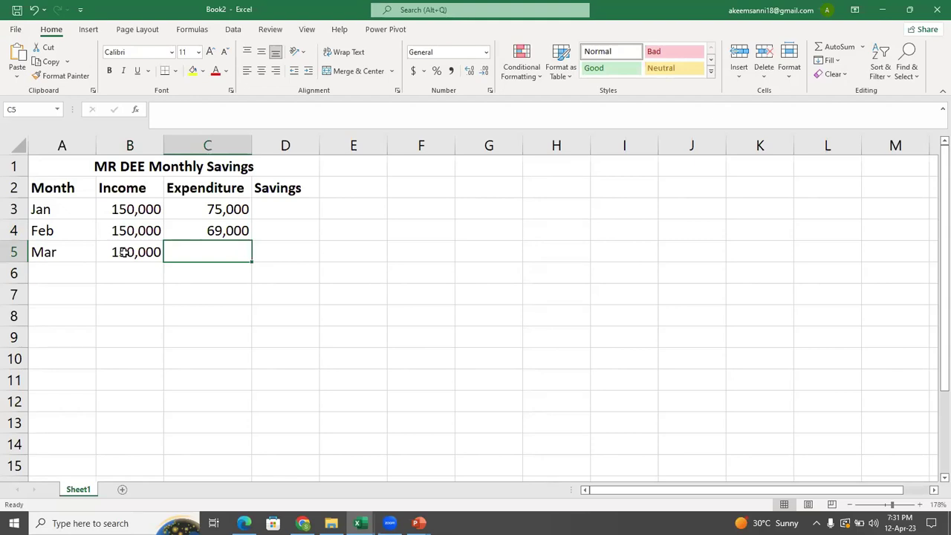
type("58,000")
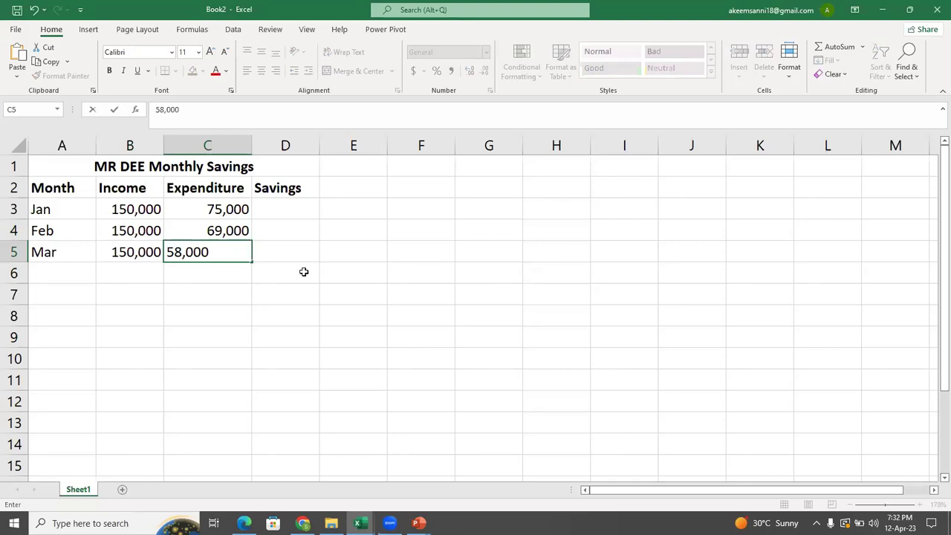
left_click(341, 249)
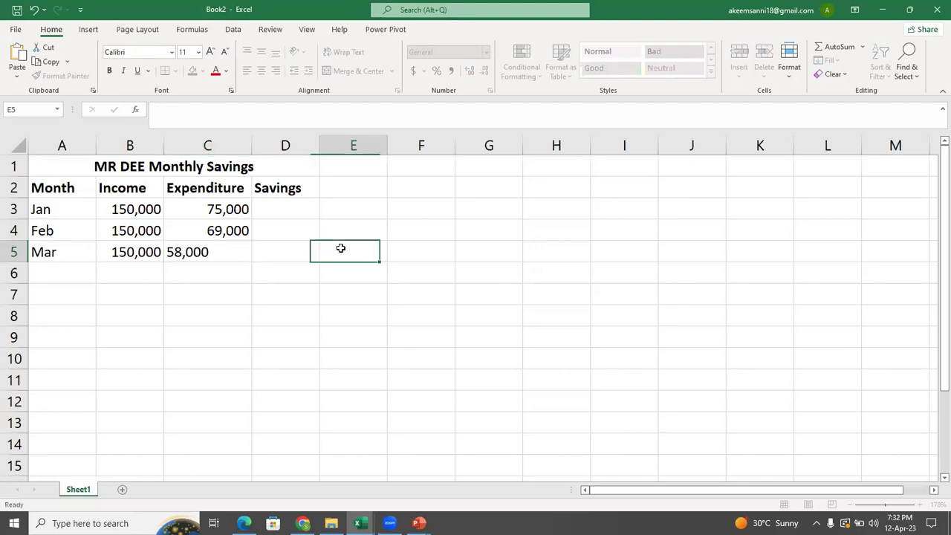
left_click(291, 210)
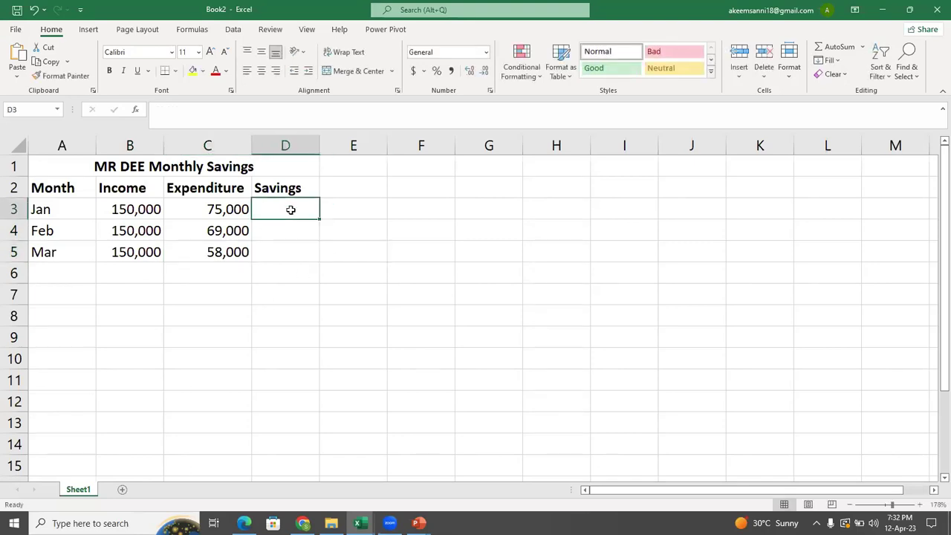
left_click(129, 210)
left_click(222, 209)
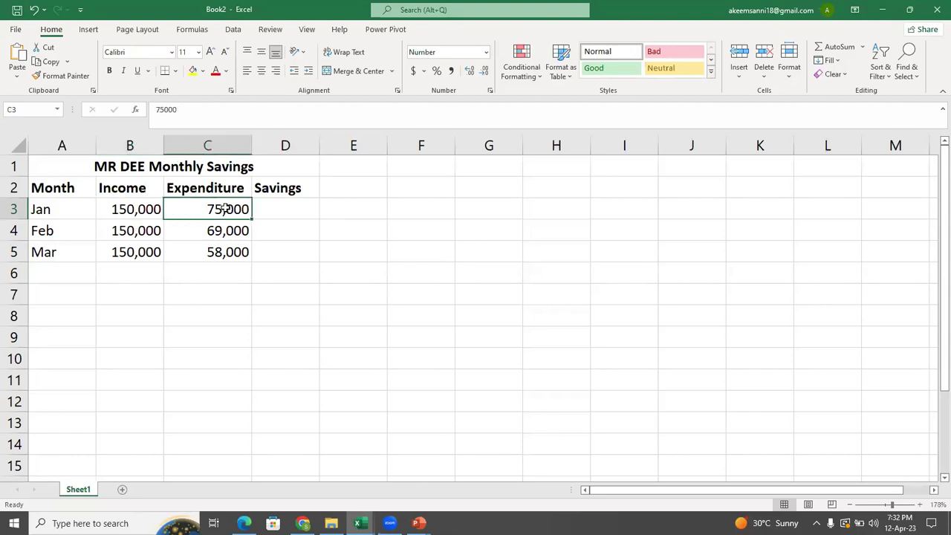
left_click(112, 210)
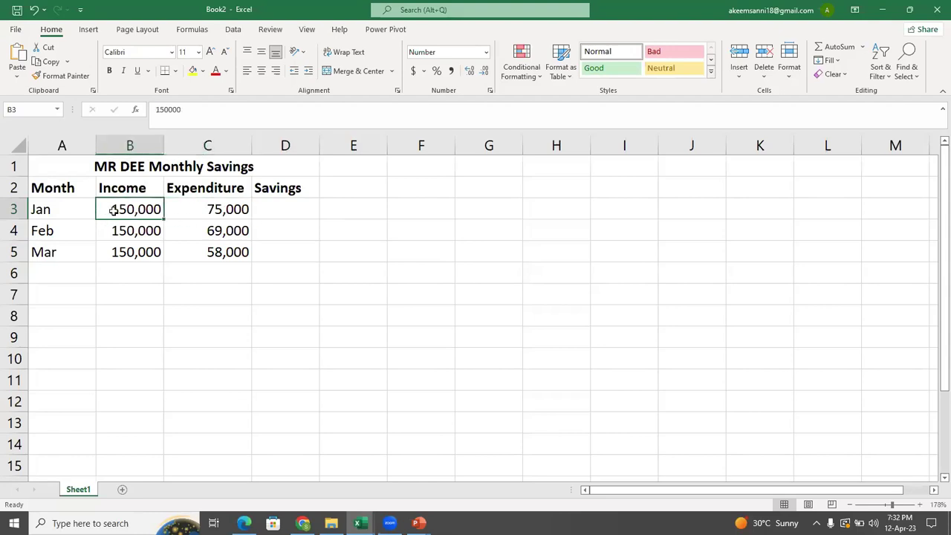
left_click(226, 213)
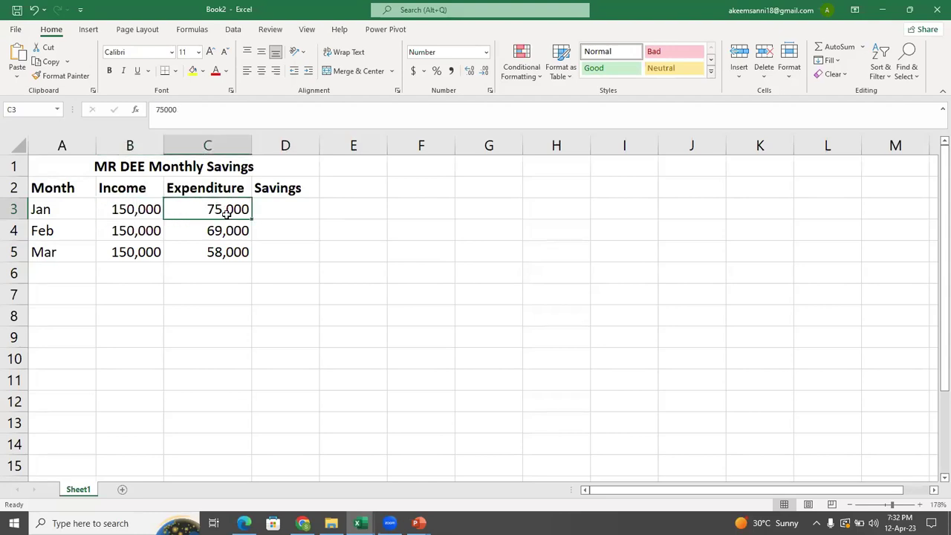
left_click(138, 217)
left_click(249, 215)
- Calculate the Jan savings in D3 as income minus expenditure with the formula =B3-C3
left_click(296, 214)
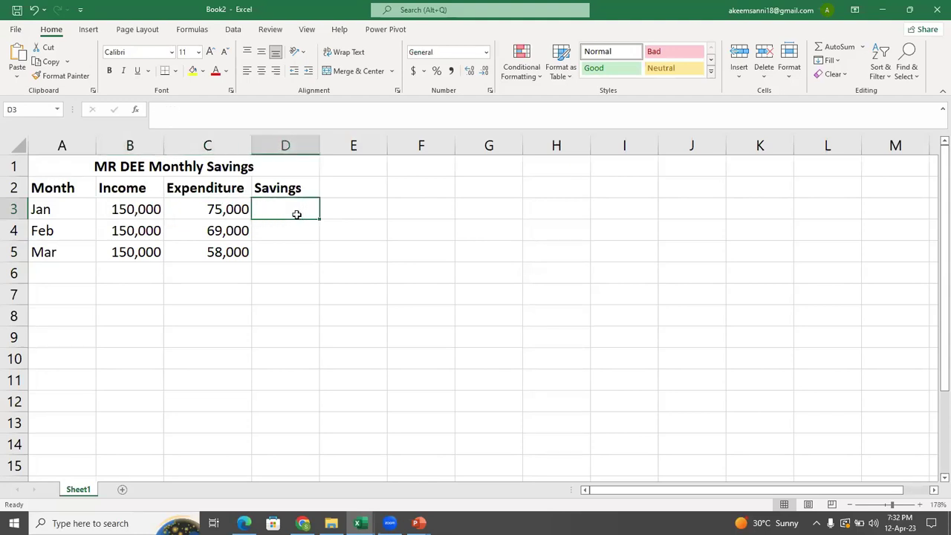
type("=")
left_click(134, 210)
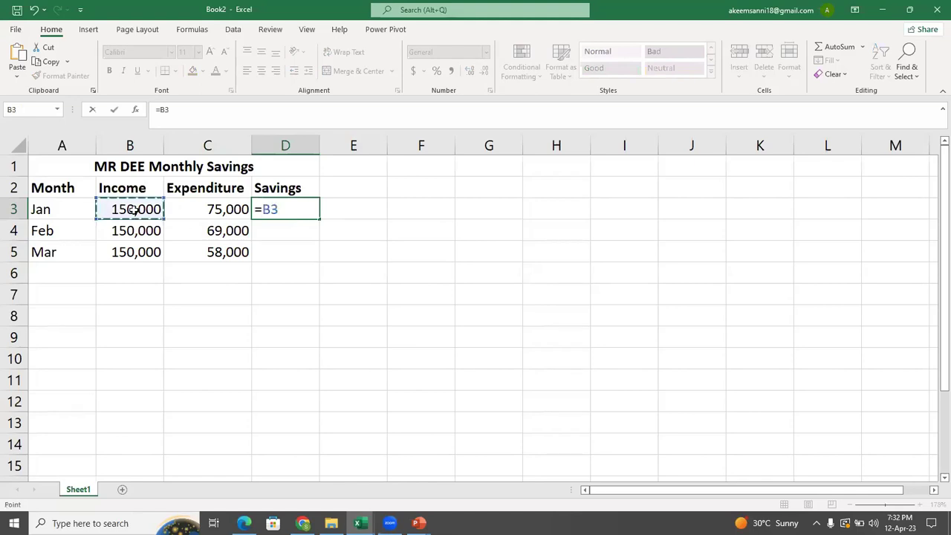
type("-")
left_click(194, 213)
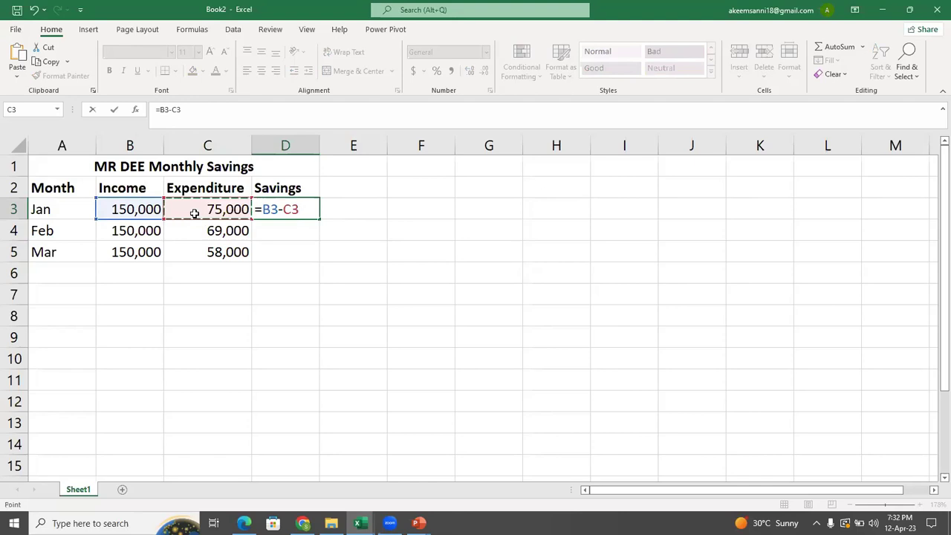
key("Return")
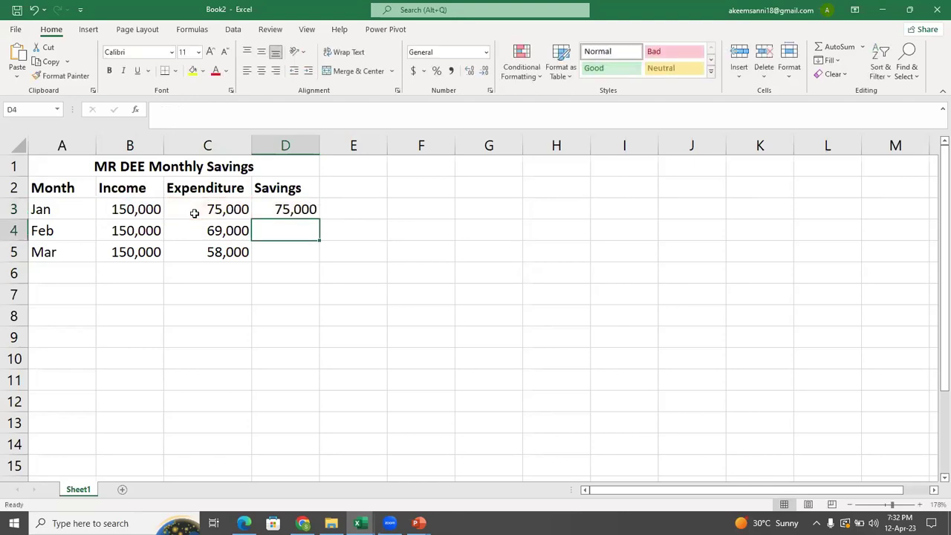
- Autofill the savings formula from D3 down to D5 and check the copied formulas in D4 and D5
left_click(313, 211)
left_click_drag(320, 219, 312, 269)
left_click(387, 270)
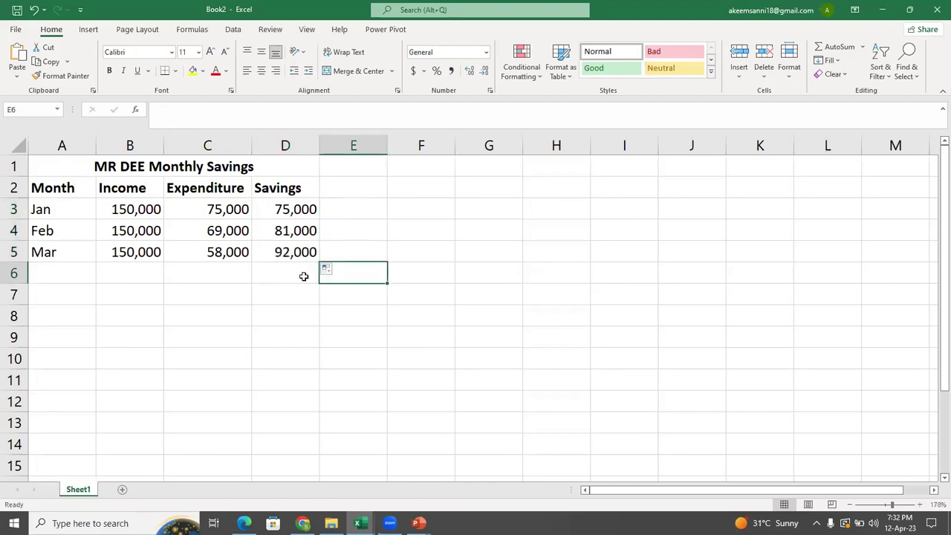
left_click(300, 231)
left_click(296, 252)
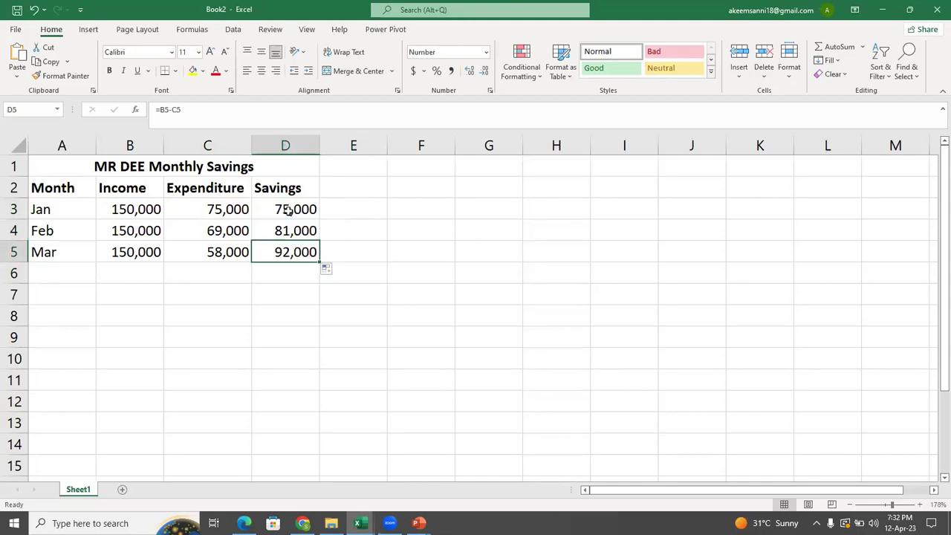
left_click(280, 272)
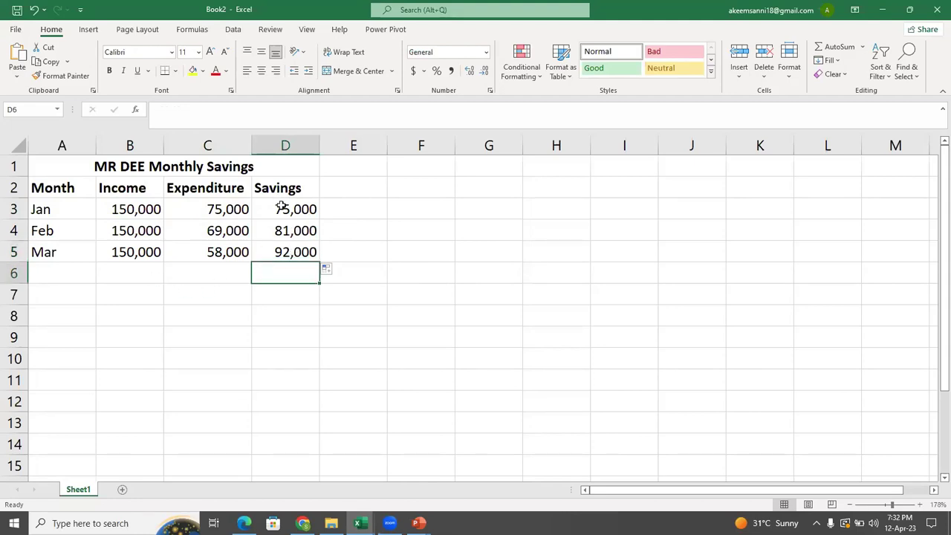
- Clear the contents of the Savings cells D3:D5
left_click_drag(282, 207, 294, 255)
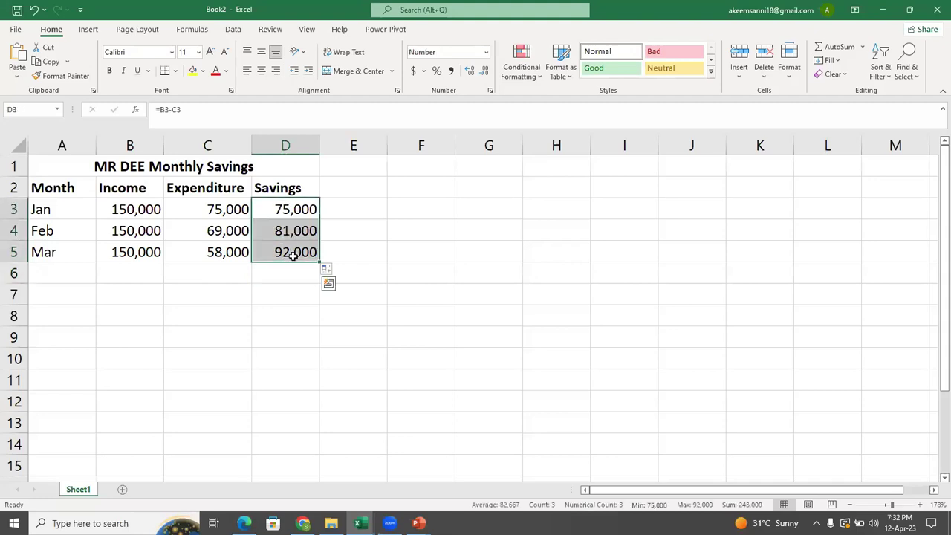
right_click(294, 255)
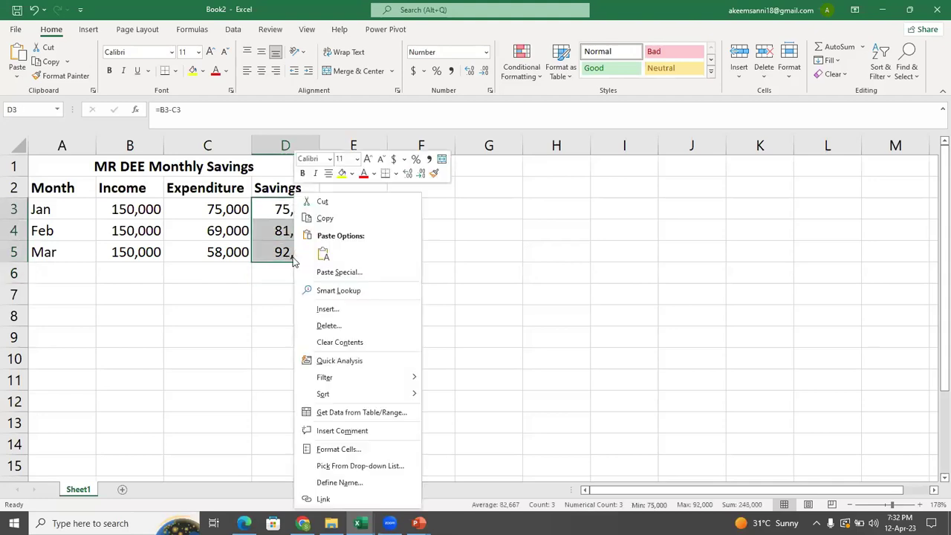
left_click(342, 336)
- Enter the formula =B3-C3 in D3 again to subtract the Jan expenditure from the Jan income
left_click(291, 206)
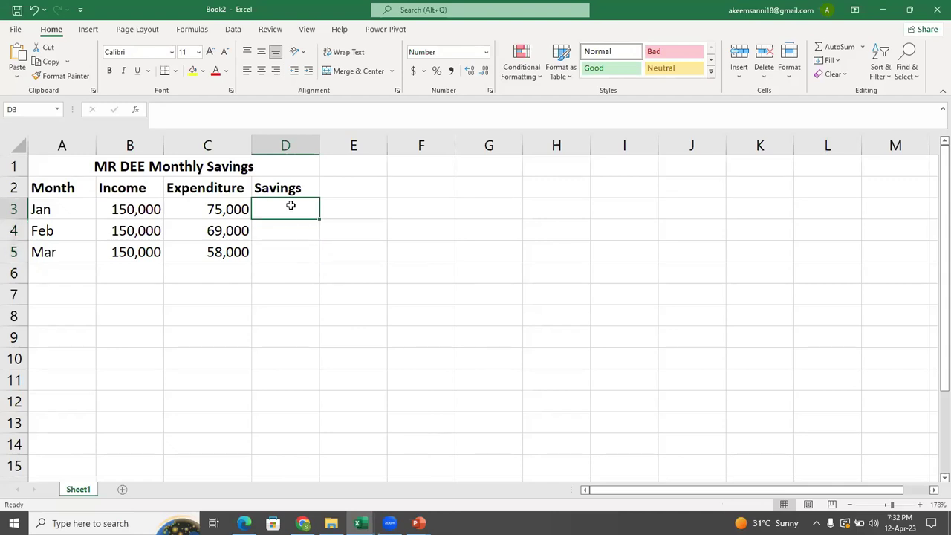
type("=")
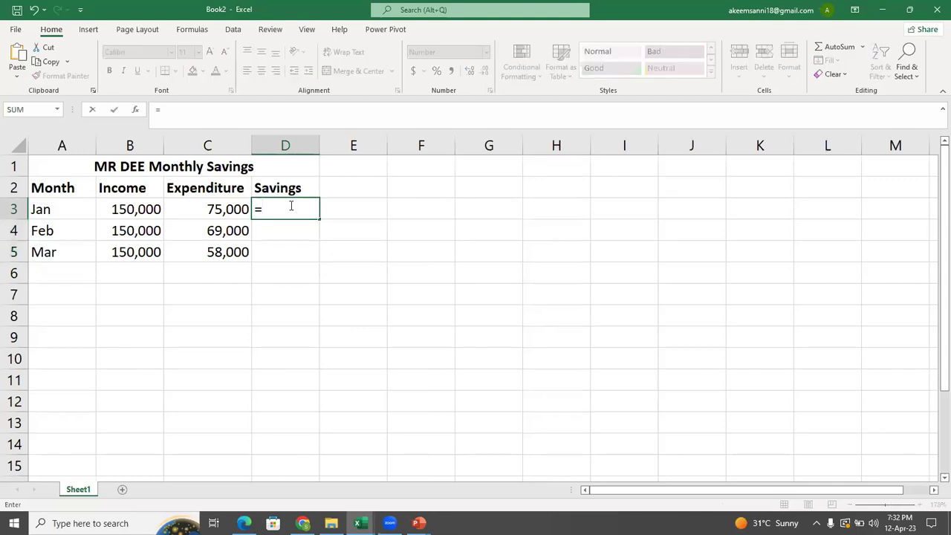
left_click(124, 210)
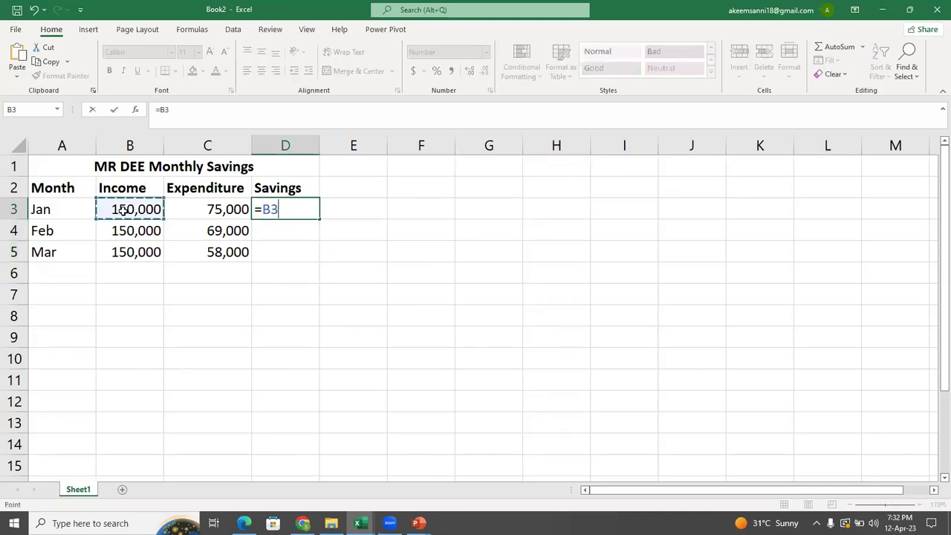
type("-")
left_click(213, 205)
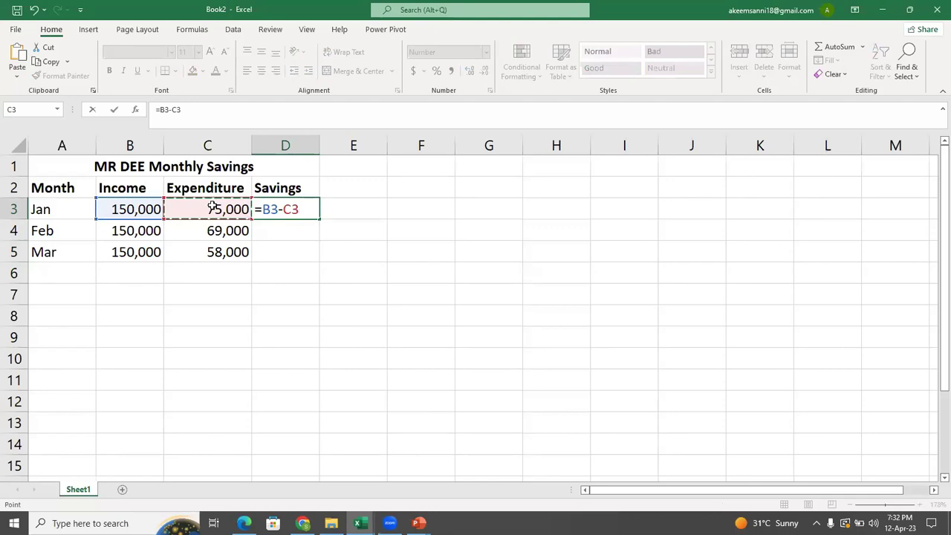
key("Return")
- Autofill the savings formula from D3 down through D5 for Feb and Mar
left_click(296, 210)
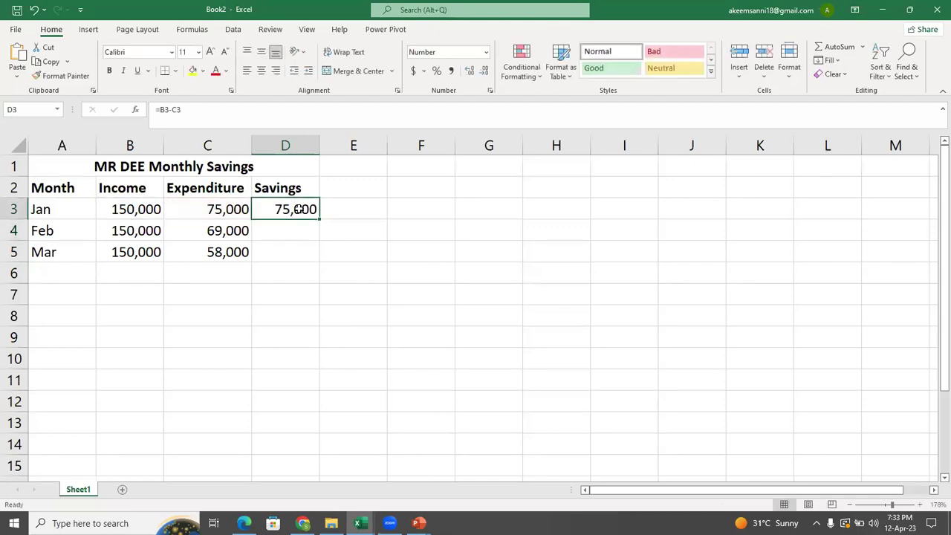
left_click_drag(320, 219, 312, 251)
left_click(335, 249)
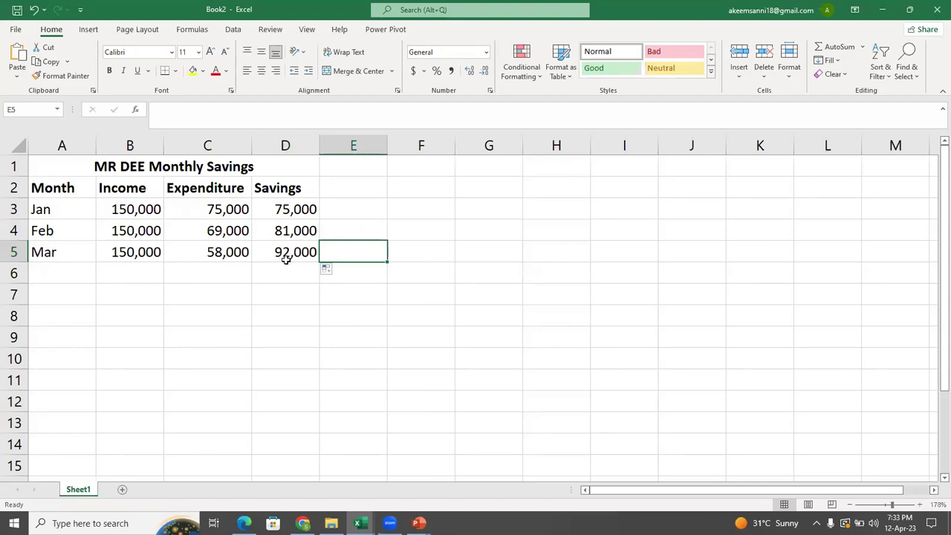
left_click(122, 259)
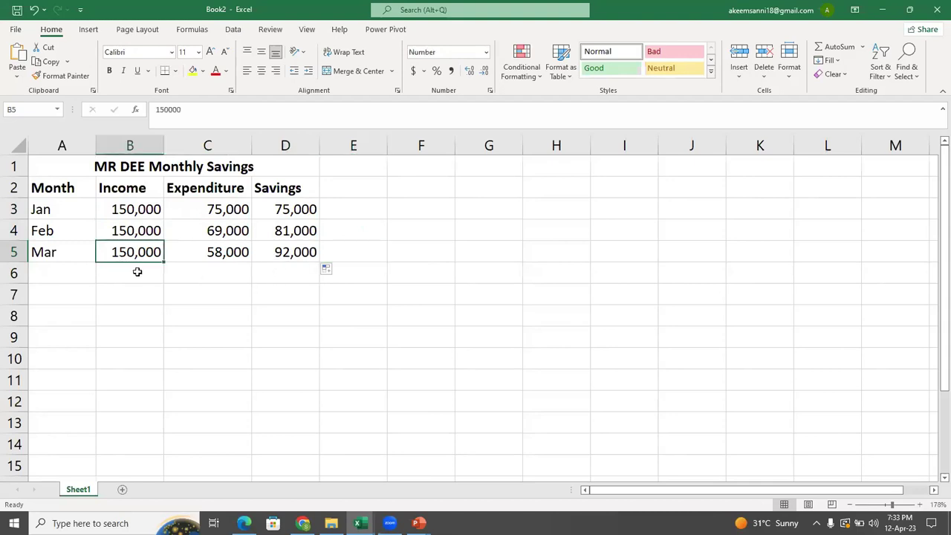
left_click(139, 277)
left_click(204, 275)
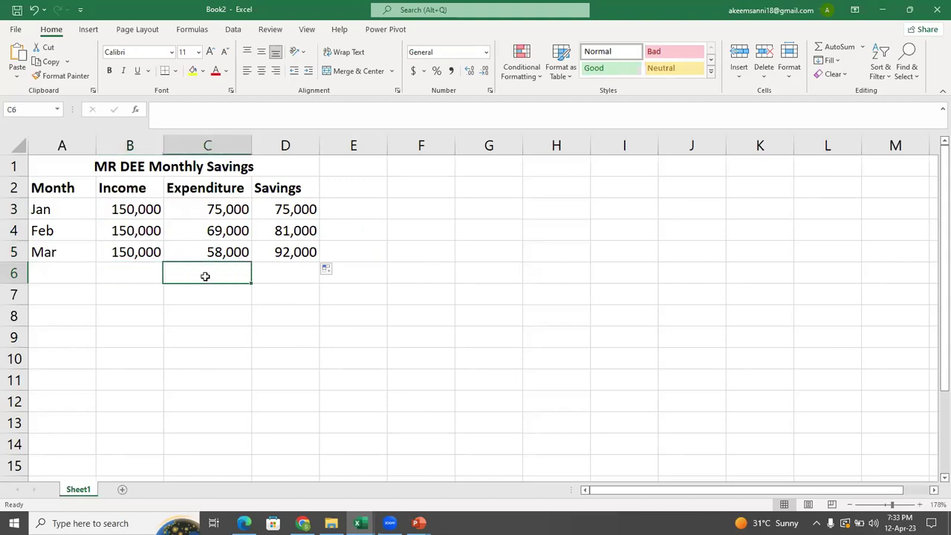
left_click(292, 277)
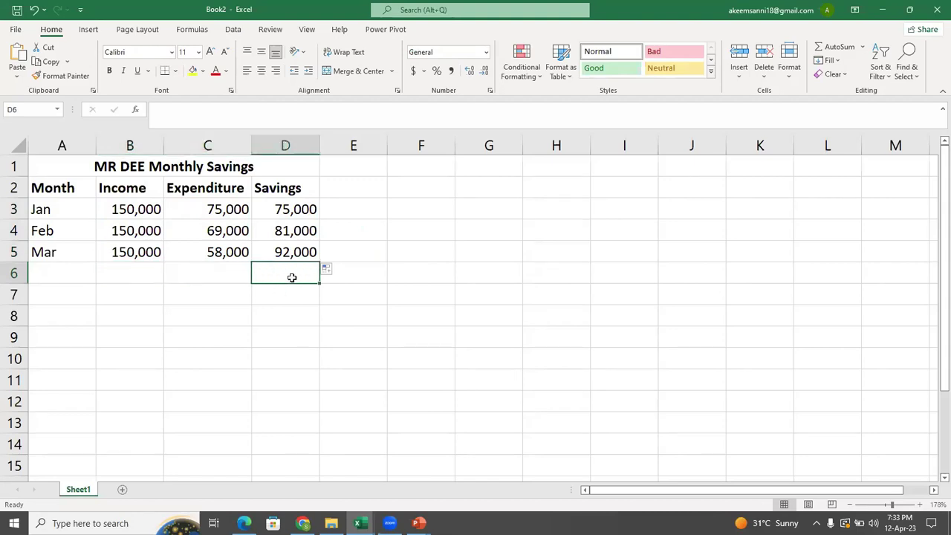
- Total the Income column in B6 with =SUM(B3:B5) and autofill the sum across to D6
left_click(129, 277)
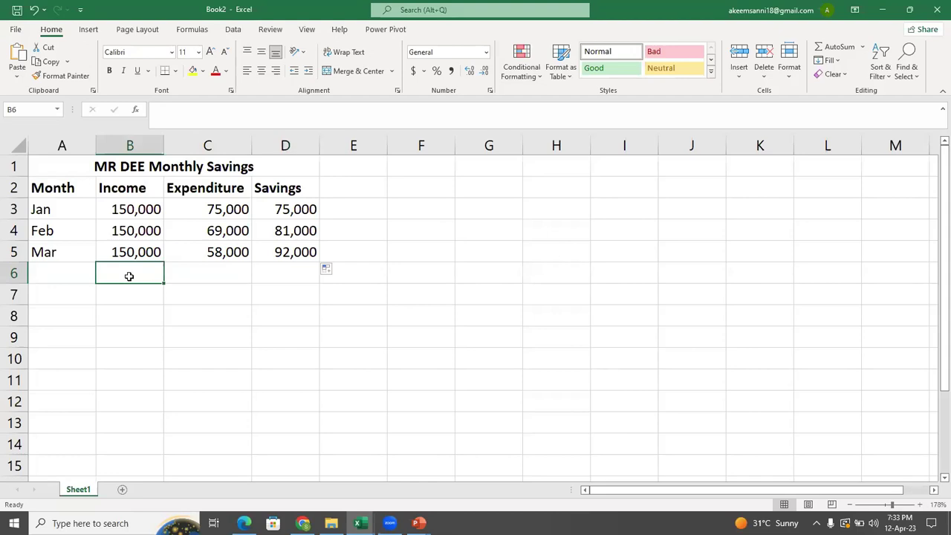
key("alt+equal")
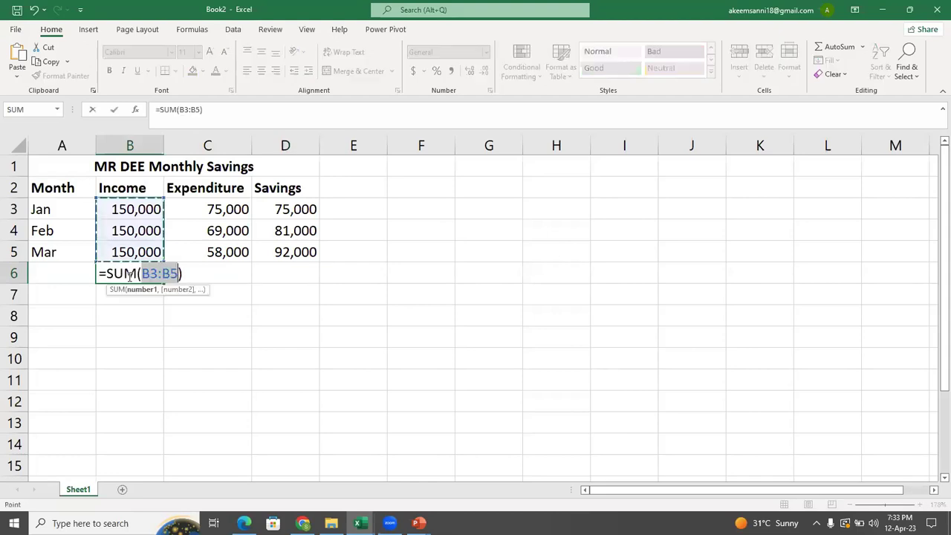
key("Return")
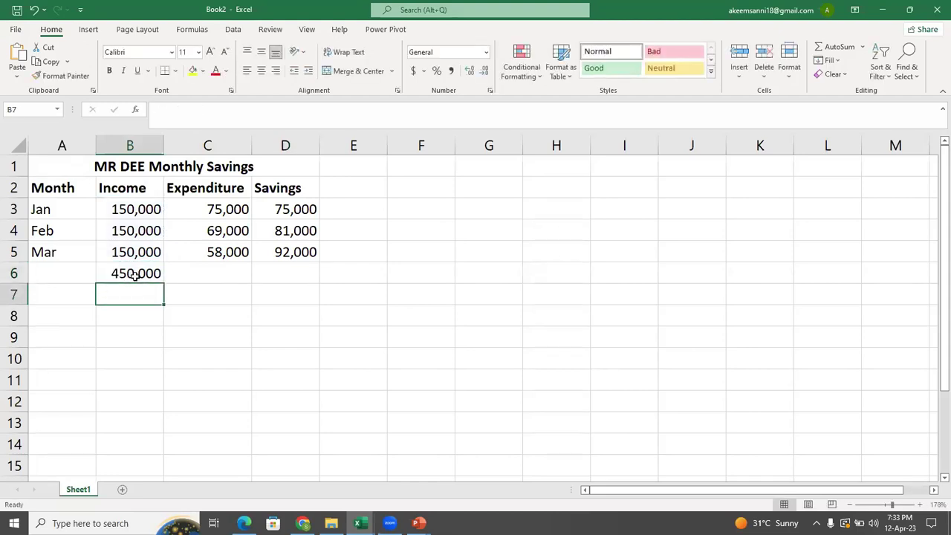
left_click(135, 275)
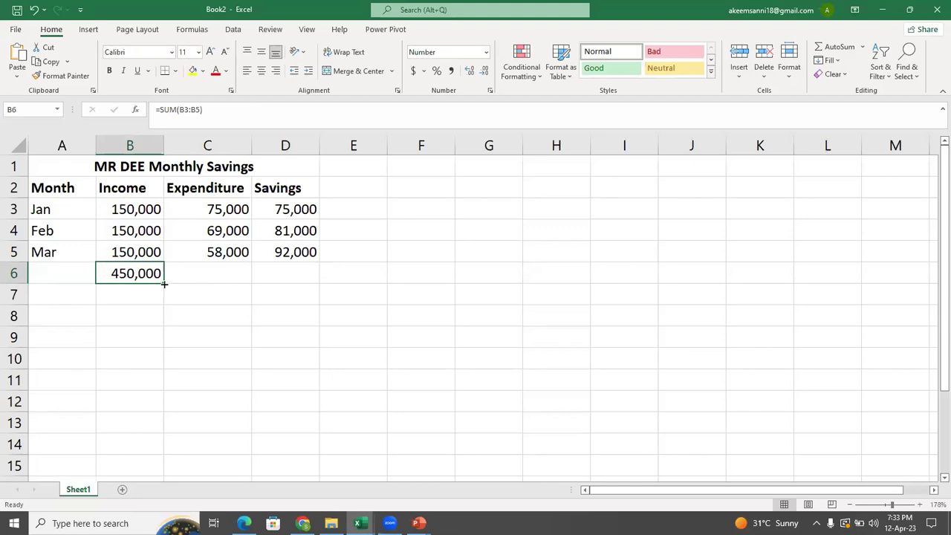
left_click_drag(164, 283, 291, 282)
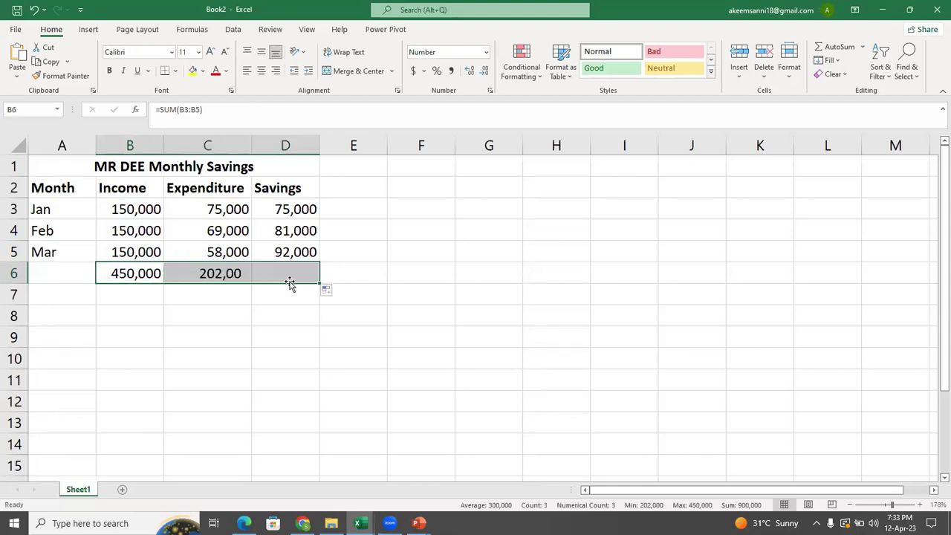
- Check the sum formulas in B6, C6 and D6, and clear the contents of the total cells B6:D6
left_click(364, 276)
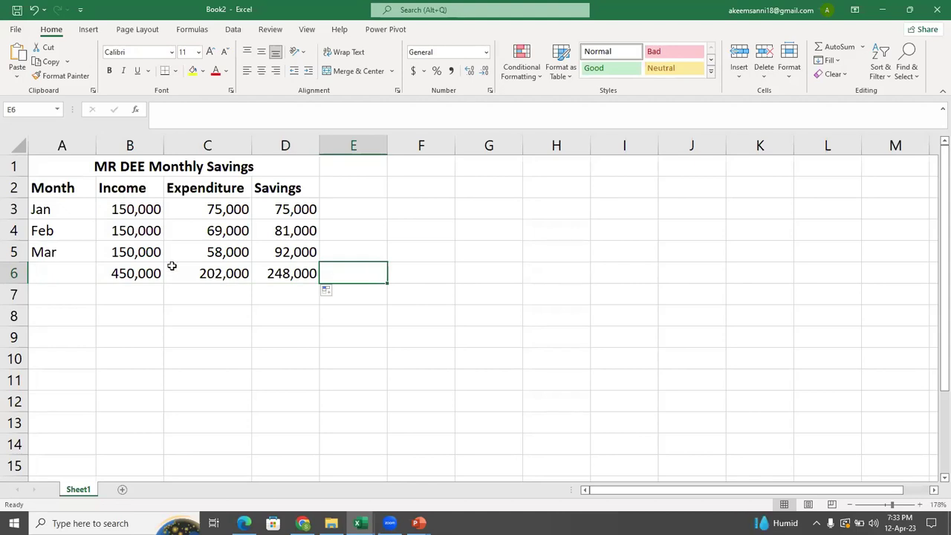
left_click(138, 274)
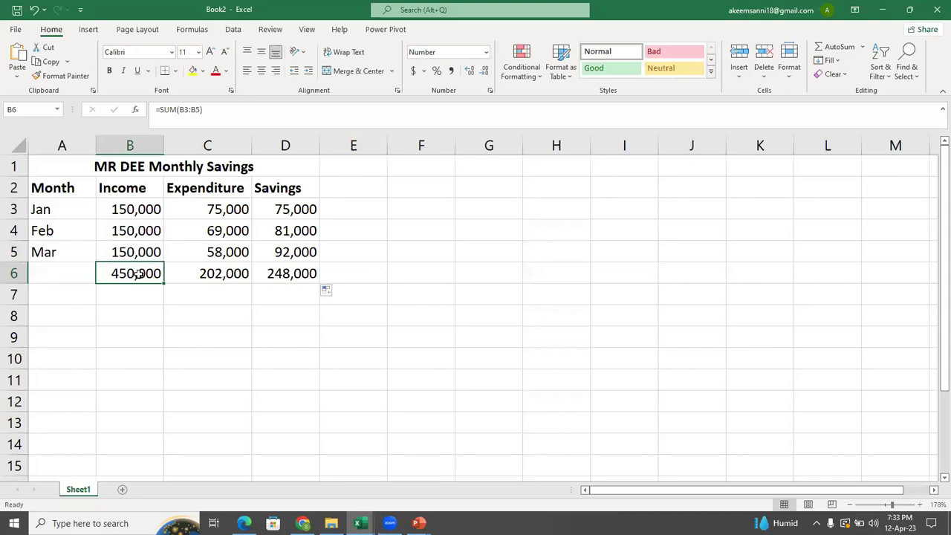
left_click(228, 277)
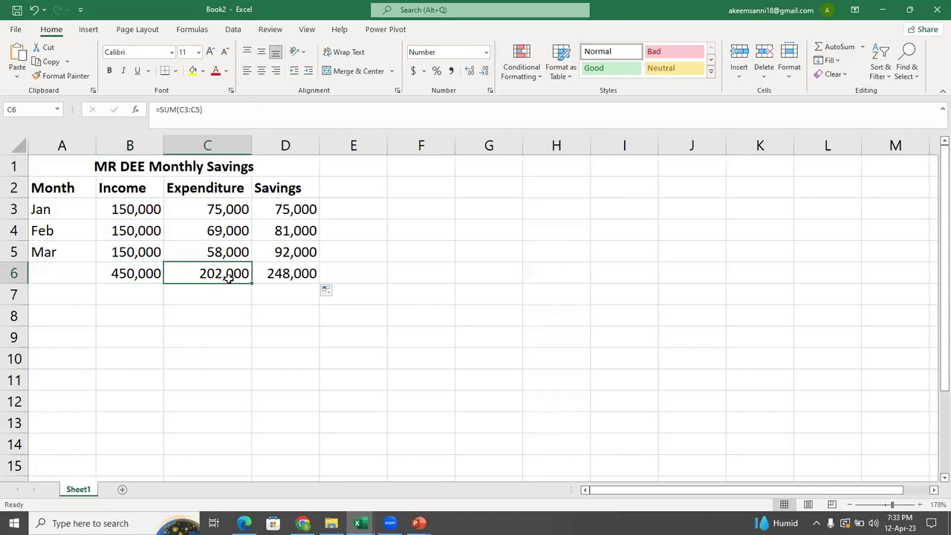
left_click(301, 279)
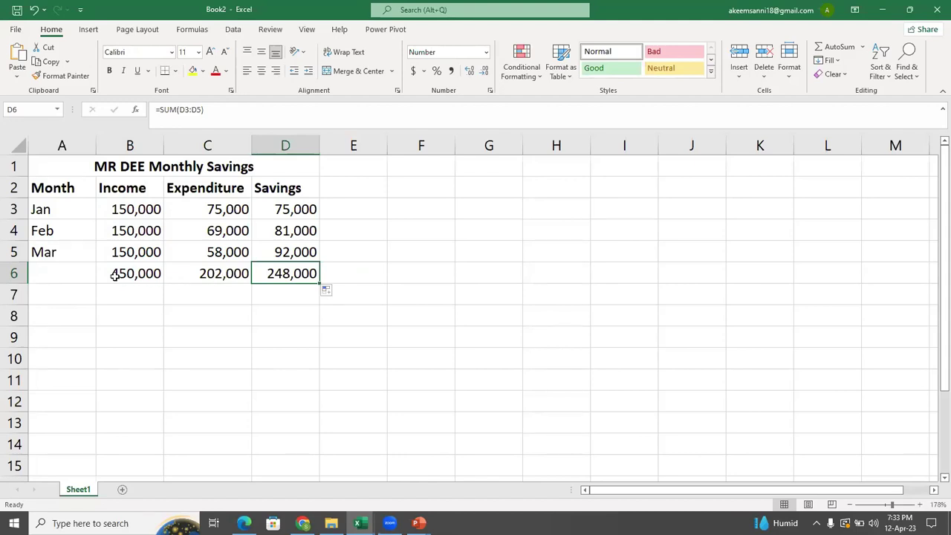
left_click_drag(106, 274, 307, 274)
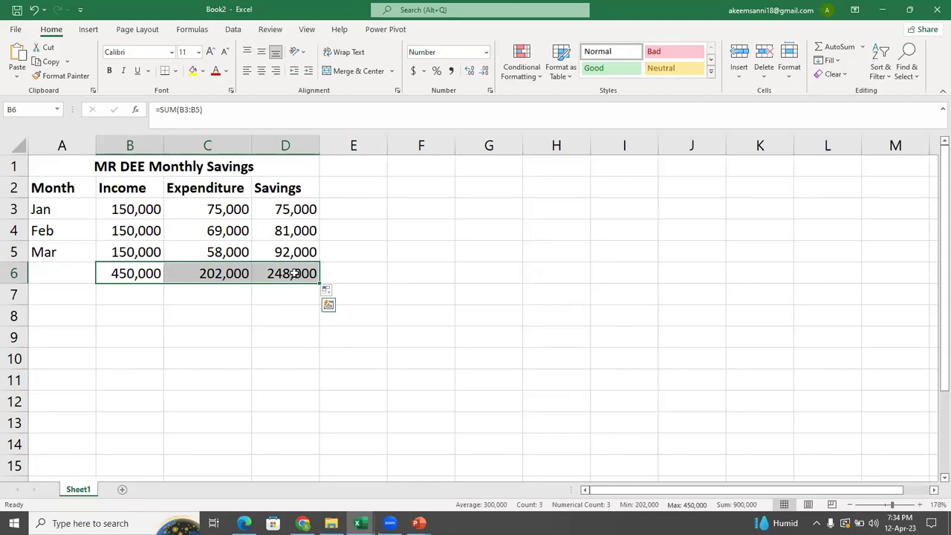
right_click(294, 274)
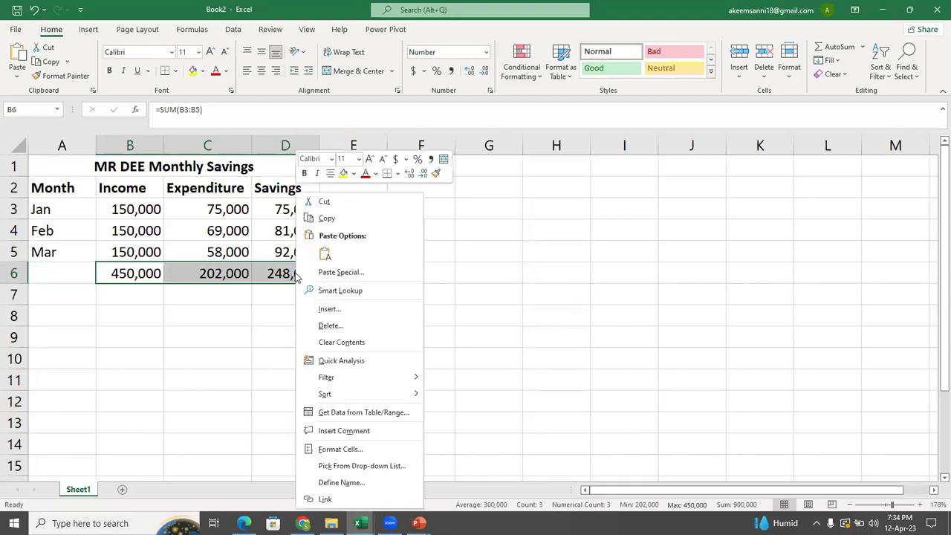
left_click(329, 342)
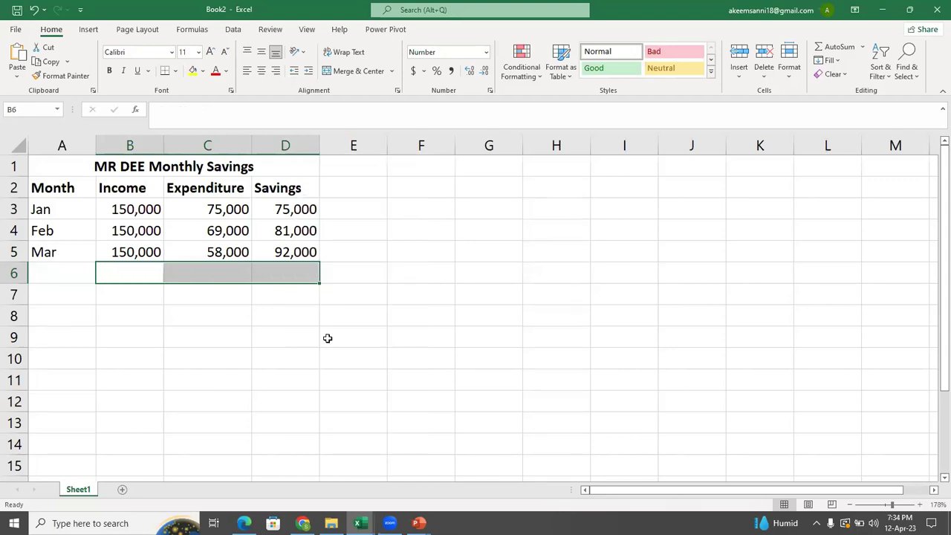
left_click(328, 338)
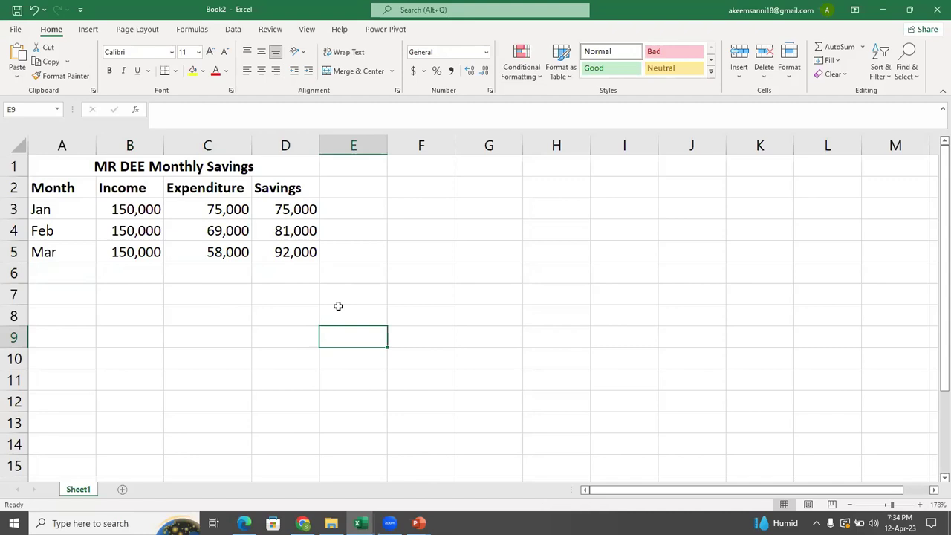
- Clear the contents of the Savings cells D3:D5 for Jan to Mar
left_click_drag(295, 209, 295, 252)
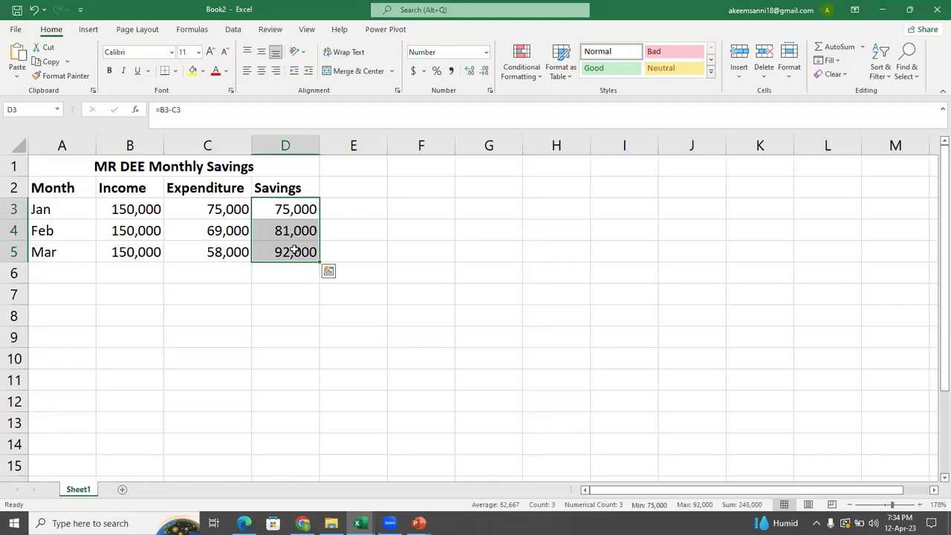
right_click(294, 251)
left_click(359, 346)
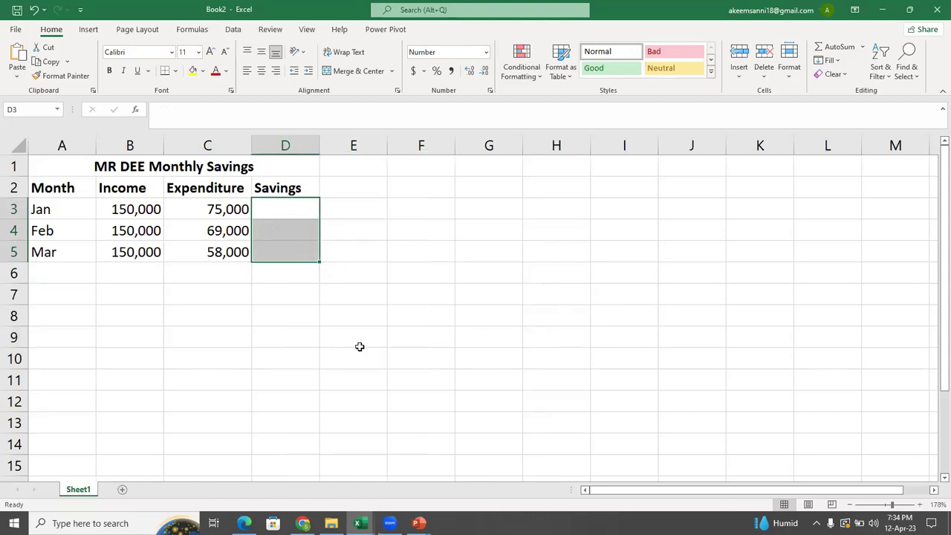
- Enter the formula =B3-C3 in D3 to calculate the Jan savings from income and expenditure
left_click(287, 210)
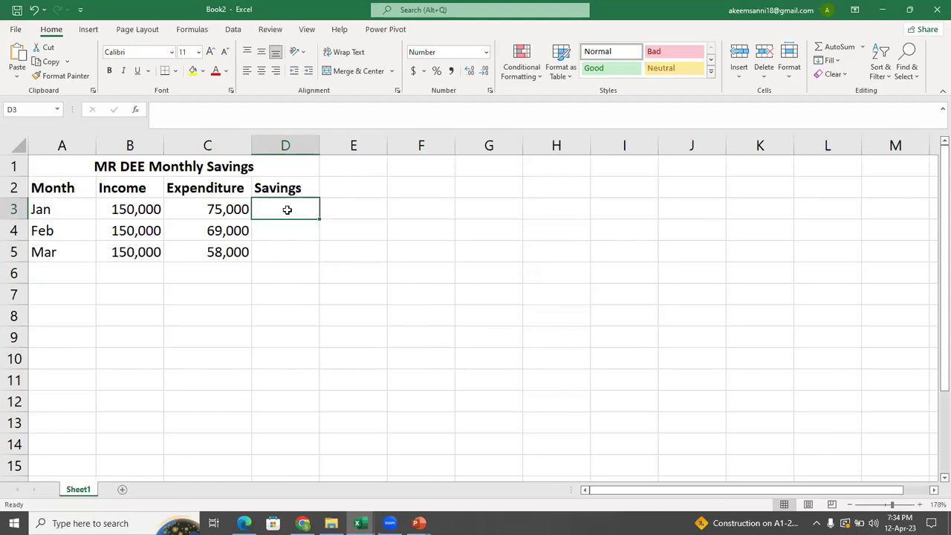
type("=")
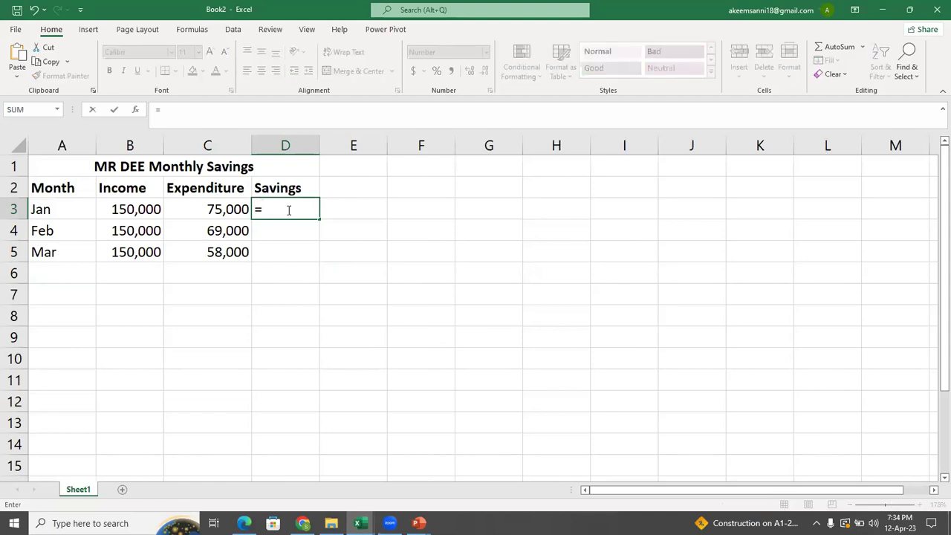
left_click(124, 210)
type("-")
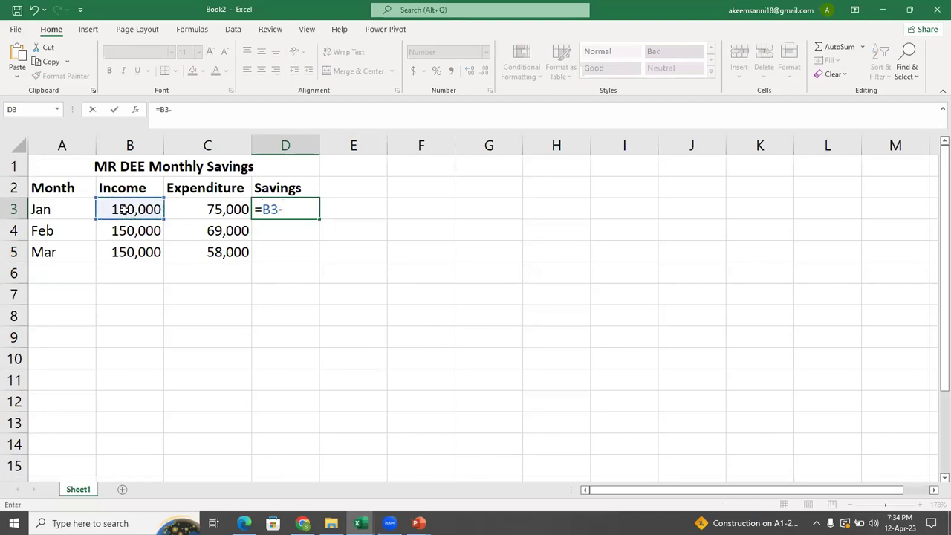
left_click(213, 212)
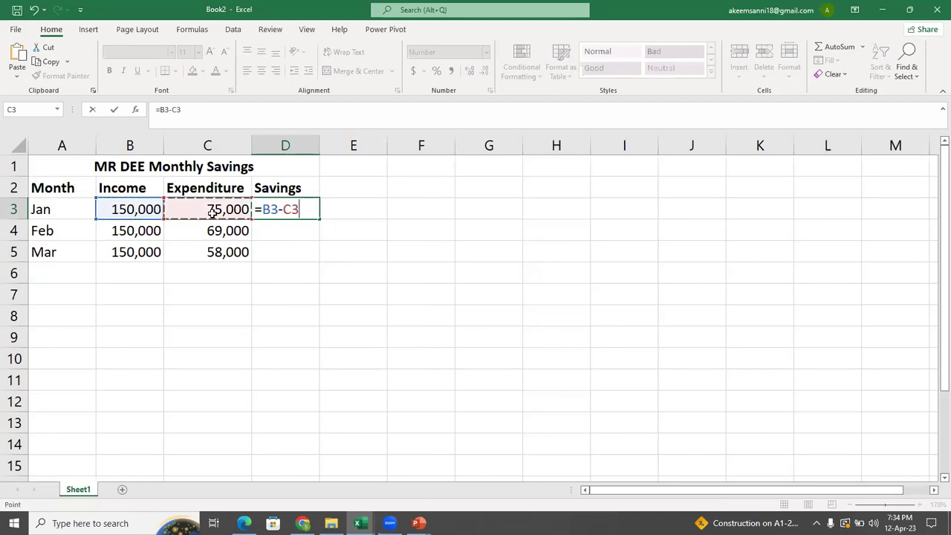
key("Return")
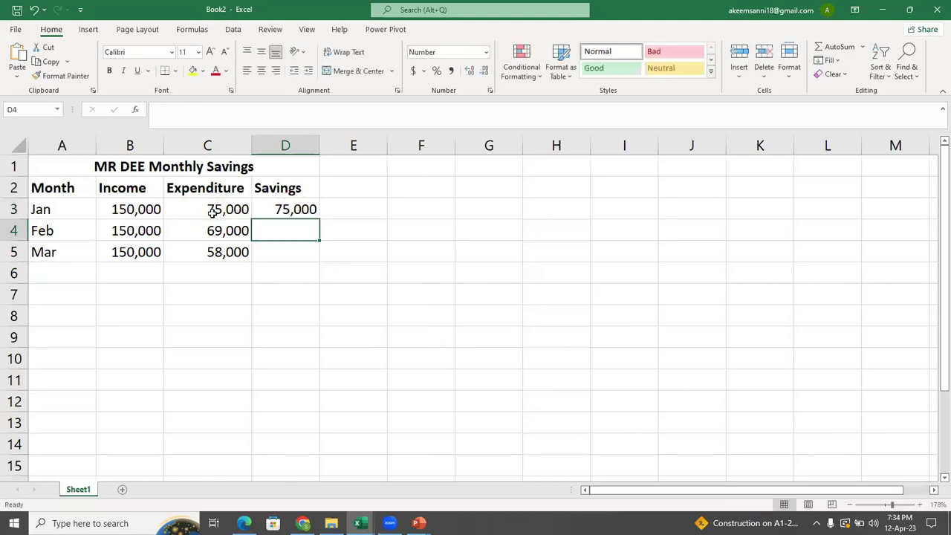
- Autofill the Jan savings formula from D3 down to D5 to cover Feb and Mar
left_click(299, 209)
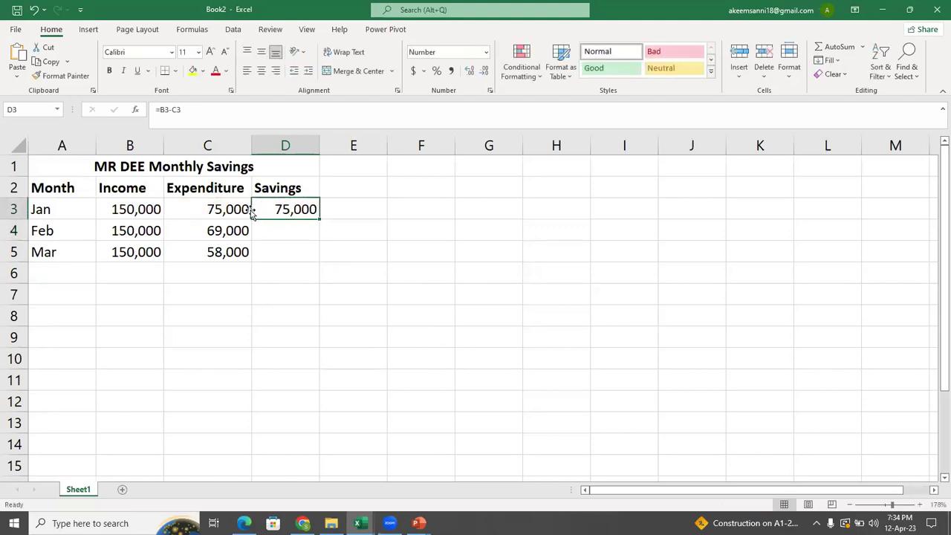
left_click(359, 236)
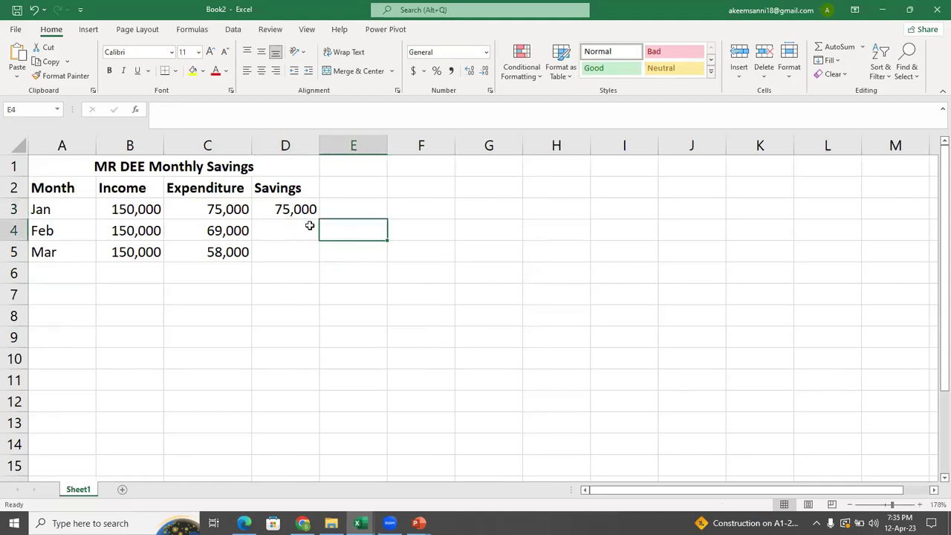
left_click(300, 211)
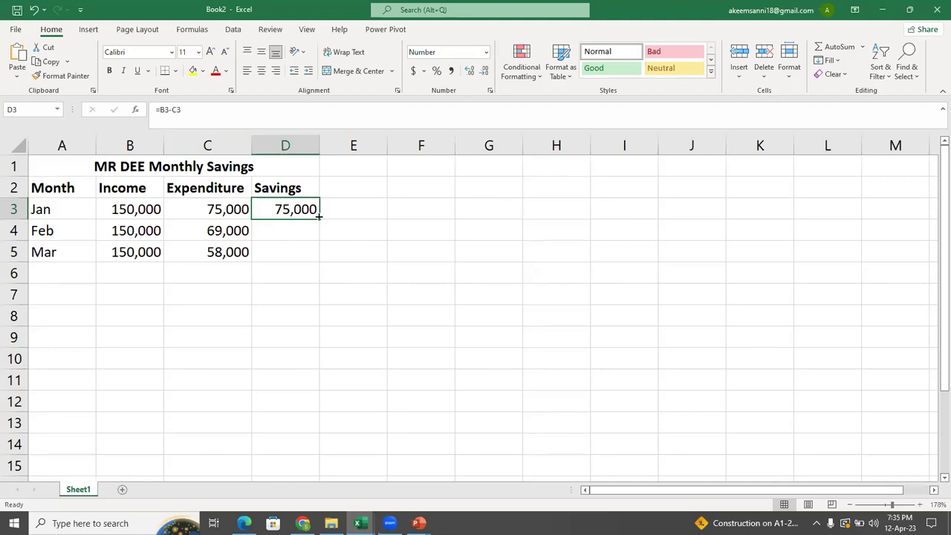
left_click_drag(318, 222, 315, 257)
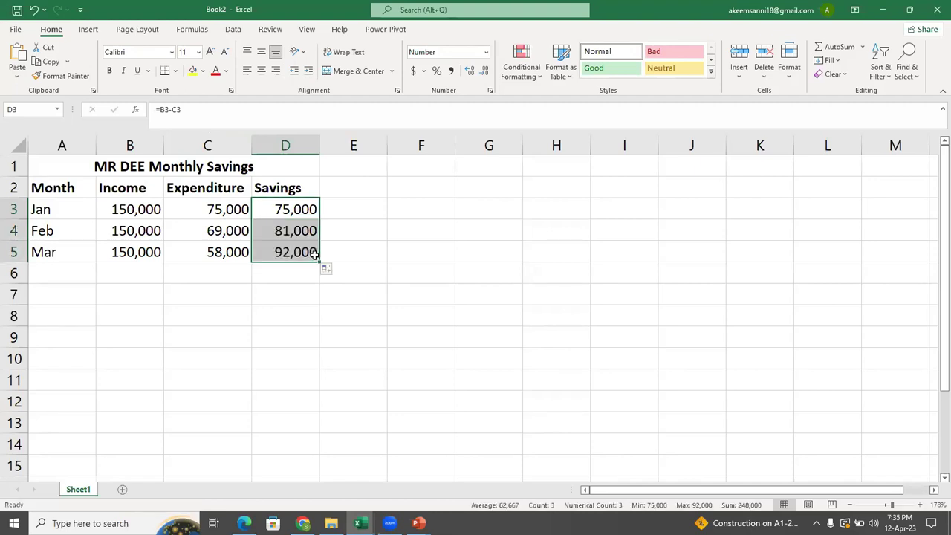
- Sum the Income column in B6 with =SUM(B3:B5) and autofill the total across to D6
left_click(127, 271)
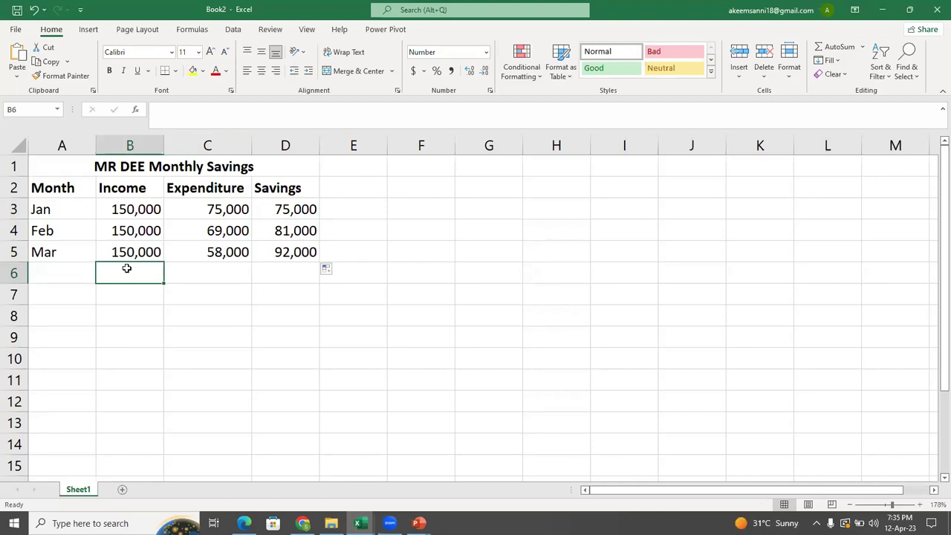
key("alt+equal")
key("Return")
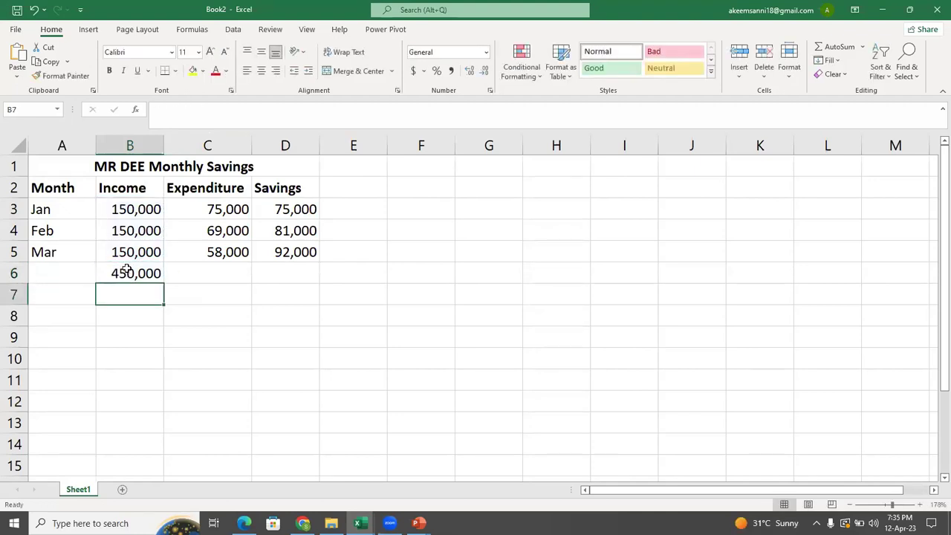
left_click(127, 270)
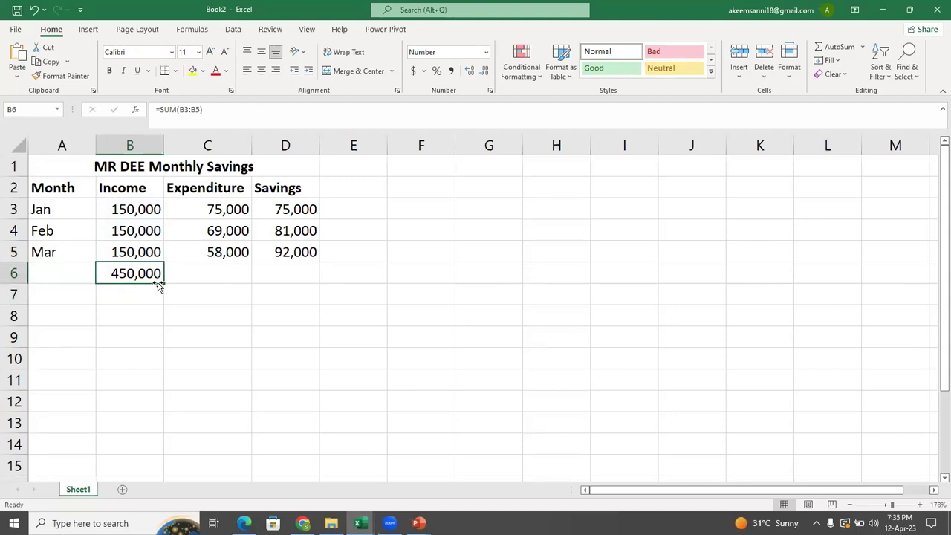
left_click_drag(162, 282, 312, 285)
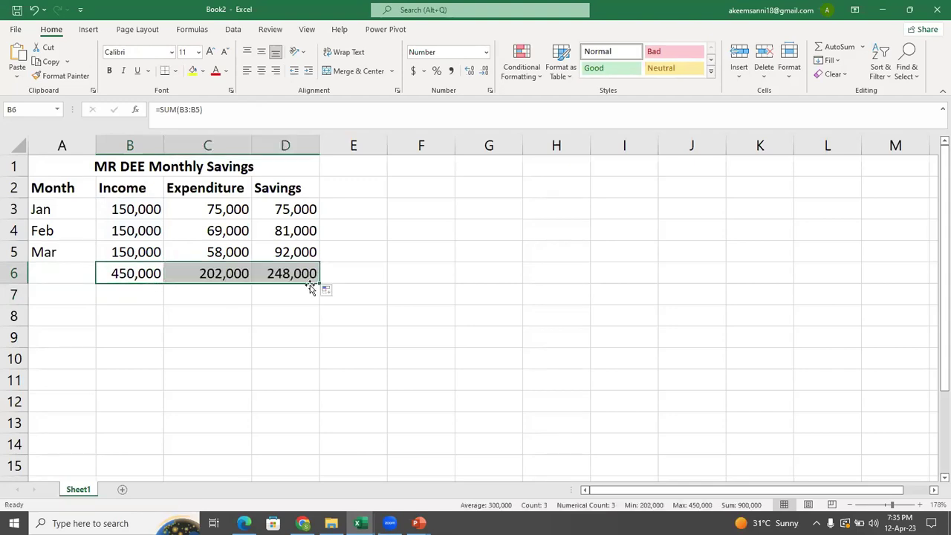
left_click(335, 280)
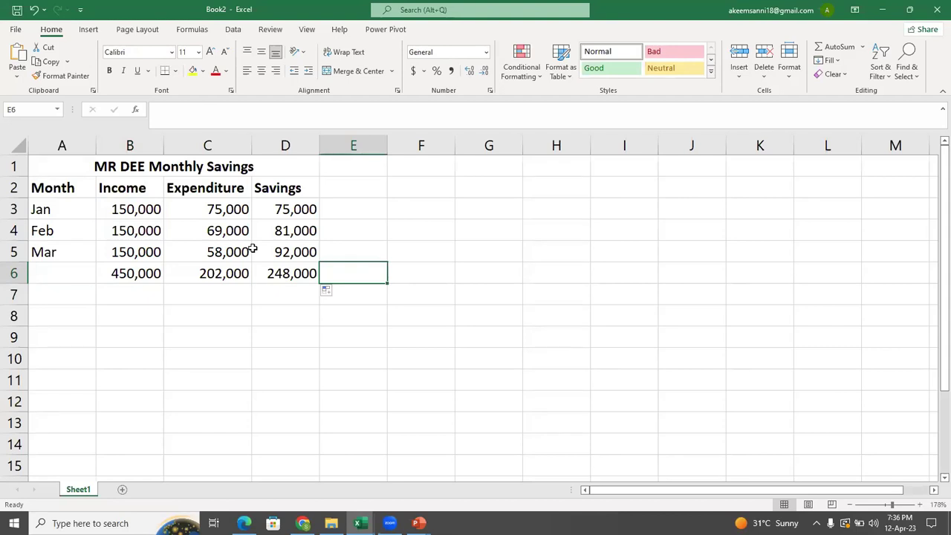
- Switch to the running PowerPoint slide show with the slide "Why should I study Microsoft Excel"
key("alt+Tab")
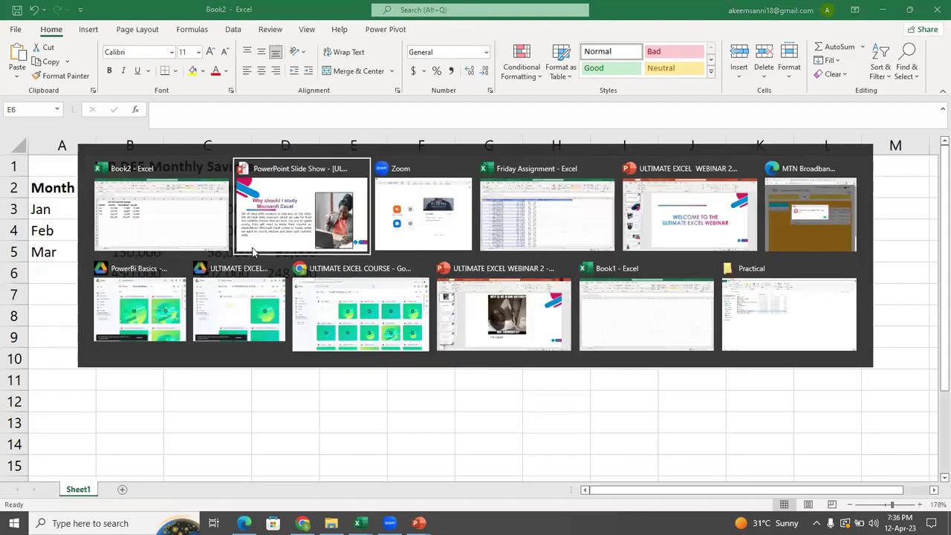
left_click(253, 250)
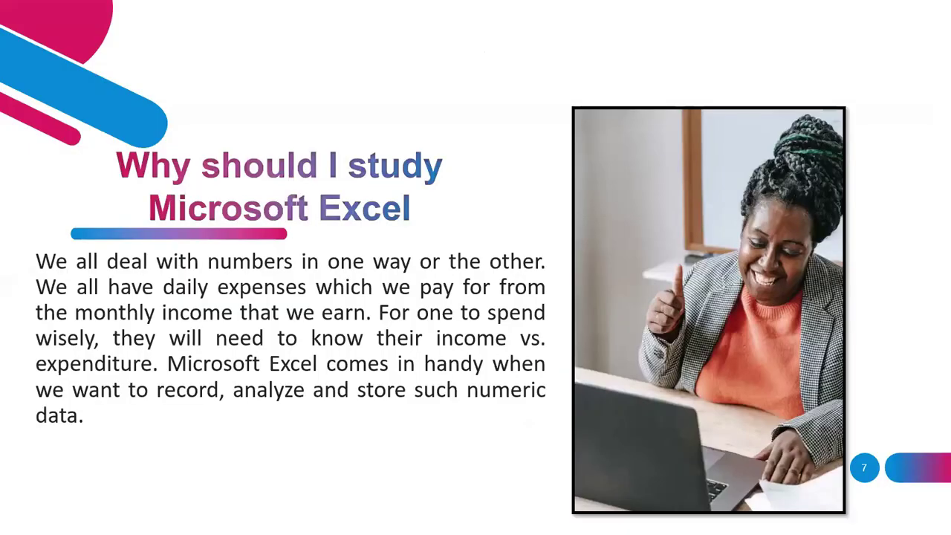
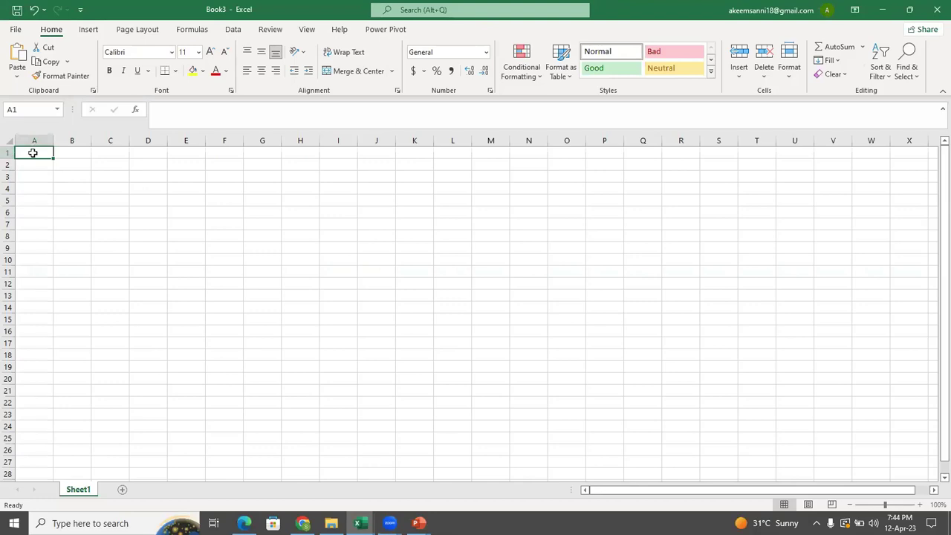
- Examine the extent of the blank worksheet by going to its last row and last column, returning to A1 after each
key("ctrl+Down")
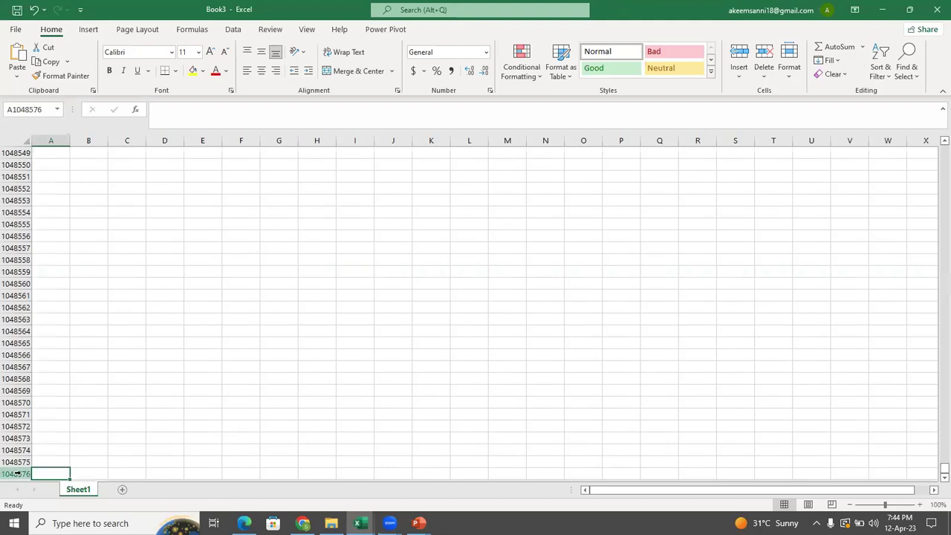
left_click(896, 505)
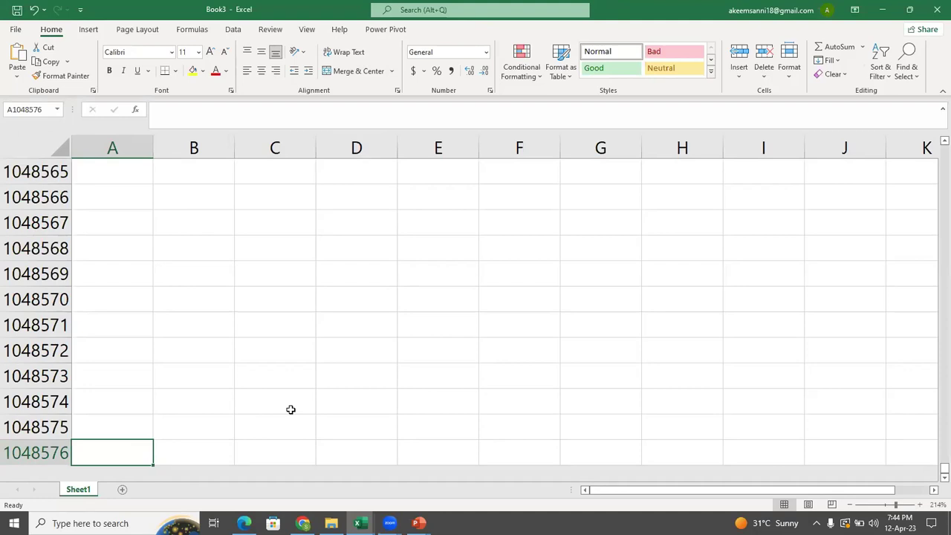
left_click(886, 505)
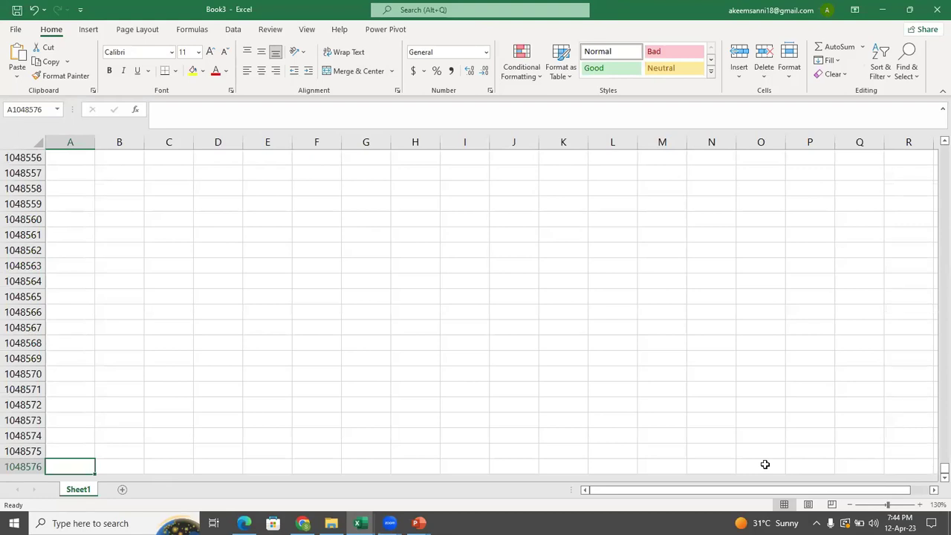
key("ctrl+Home")
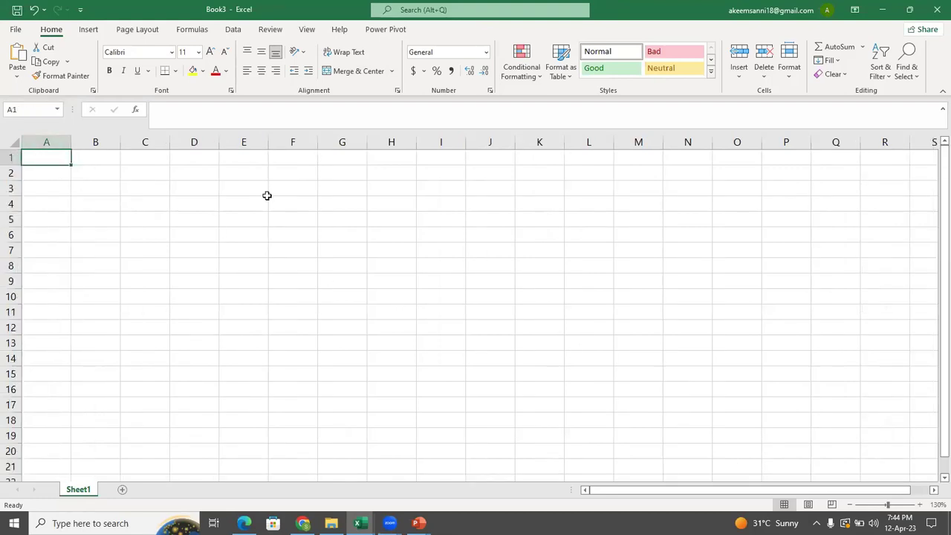
key("ctrl+Right")
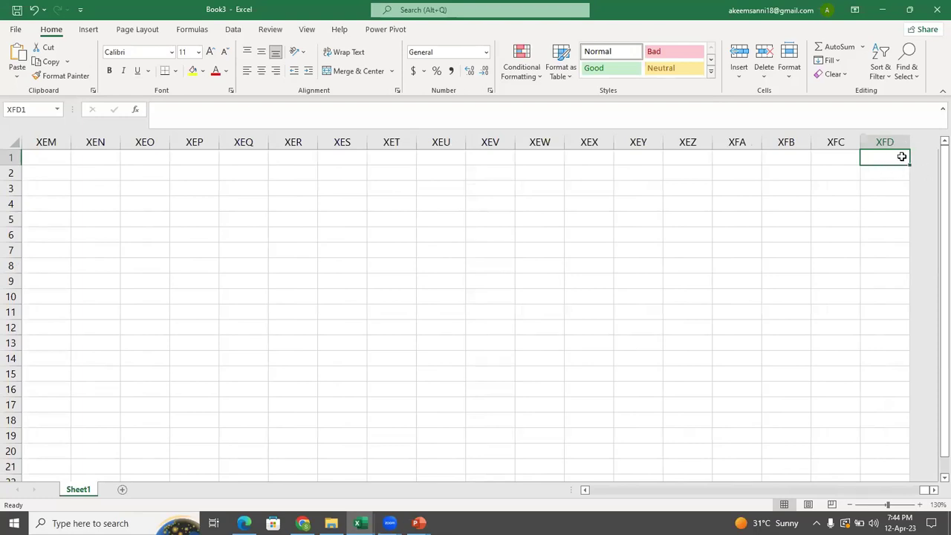
key("ctrl+Home")
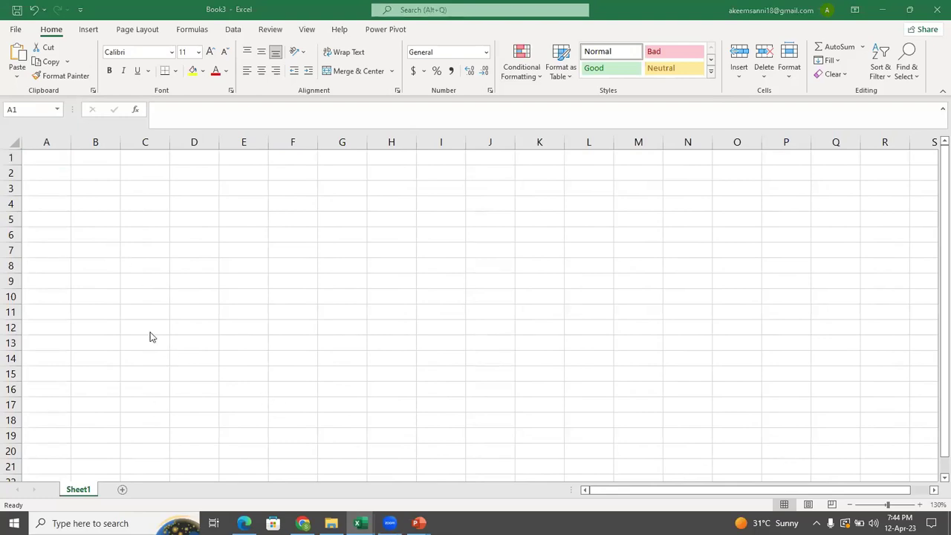
- Add a second blank worksheet to the Book3 workbook
left_click(122, 499)
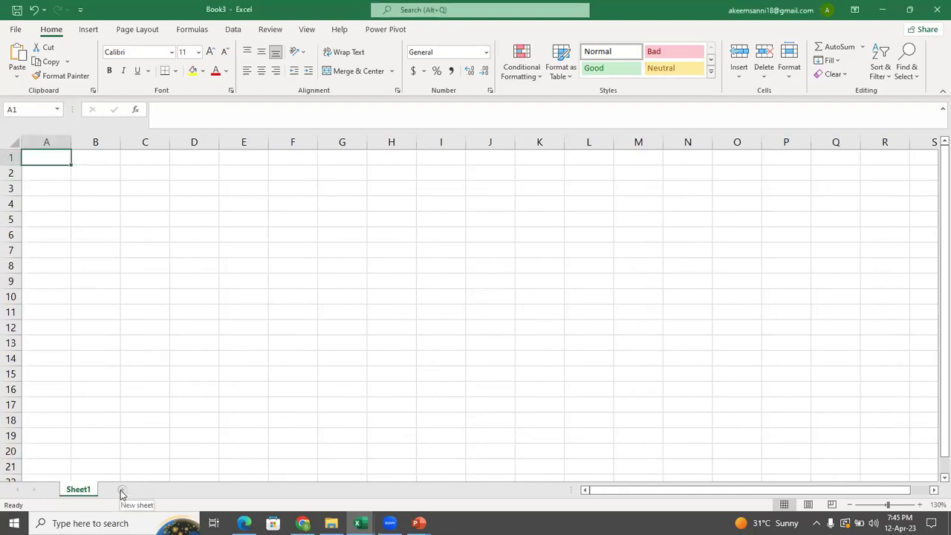
left_click(122, 490)
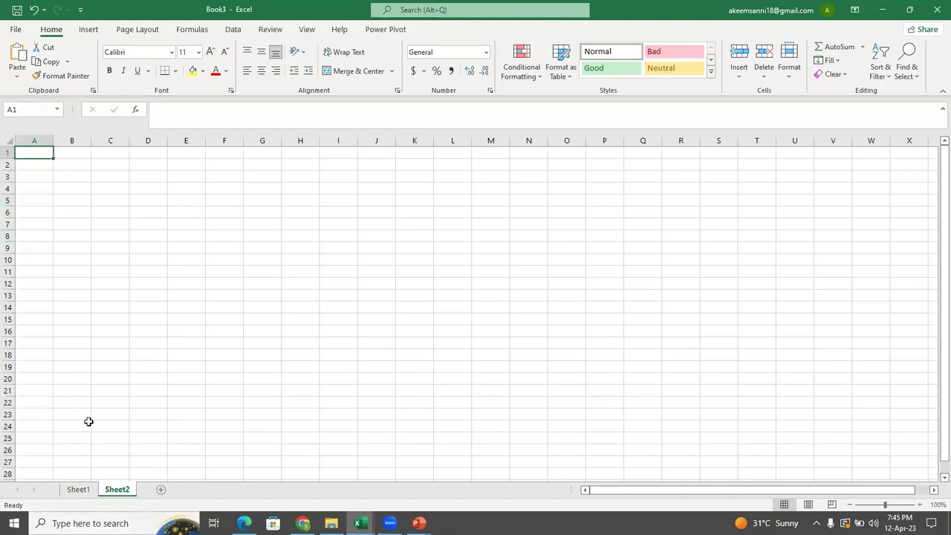
- Add a third blank worksheet to Book3 and switch to the PowerPoint slide show at the slide "Microsoft Excel Terminologies"
left_click(160, 490)
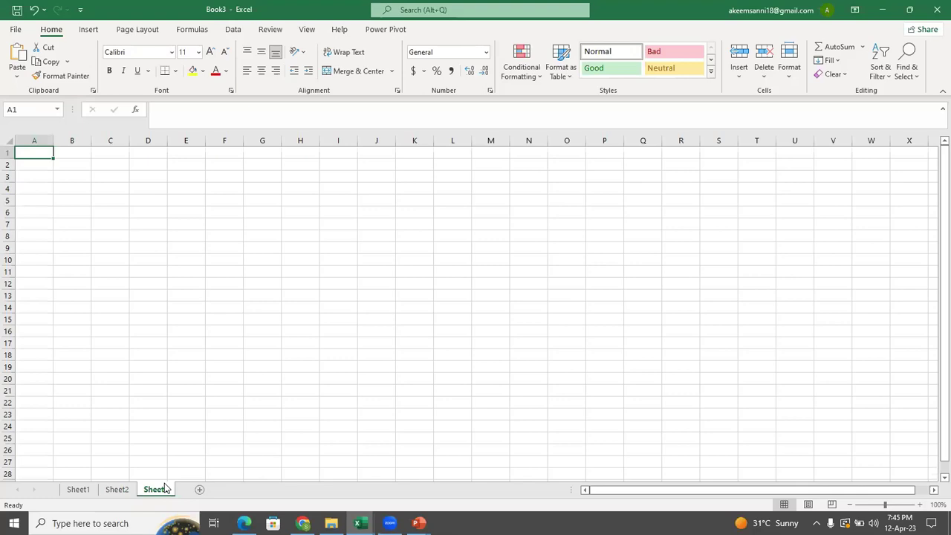
key("alt")
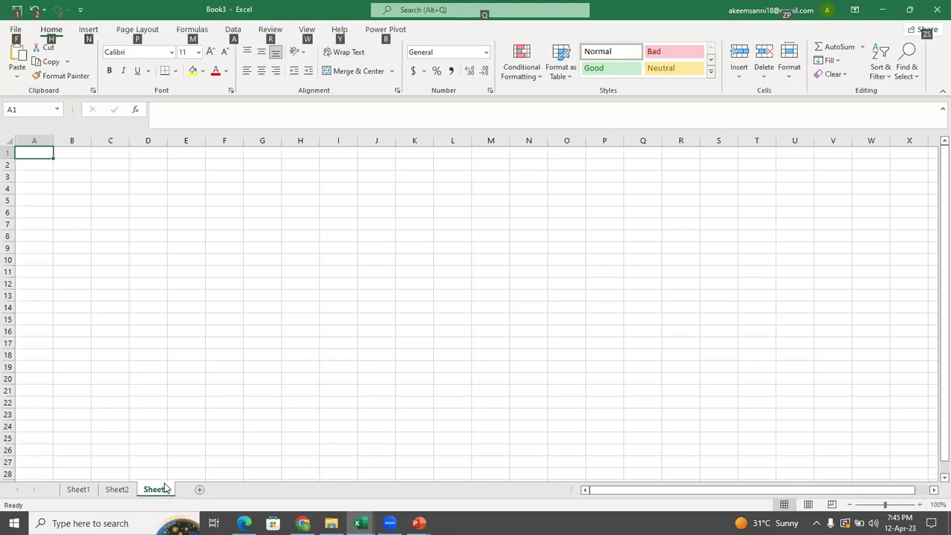
key("alt+Tab")
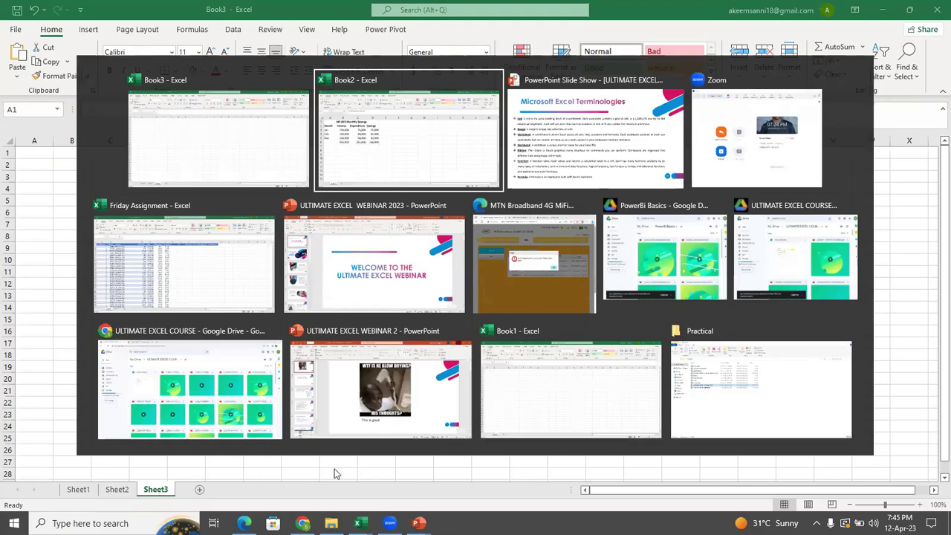
left_click(574, 154)
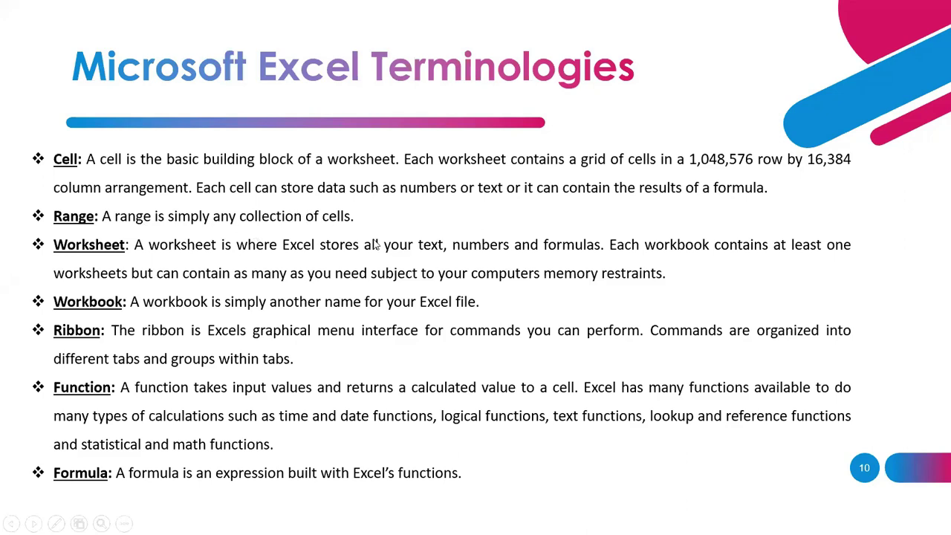
- Switch to the Friday Assignment workbook in Excel and select the range A1:E11 on the Orders sheet
key("alt+Tab")
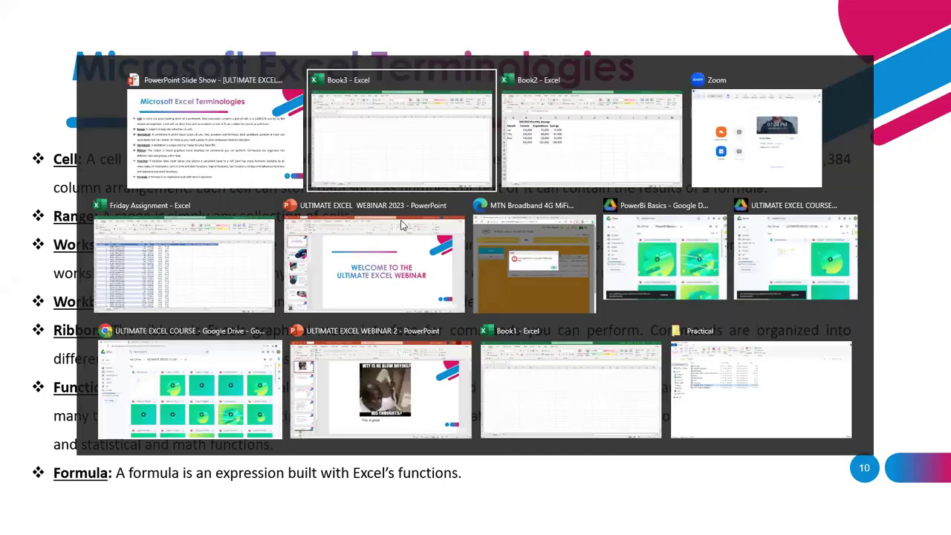
left_click(191, 265)
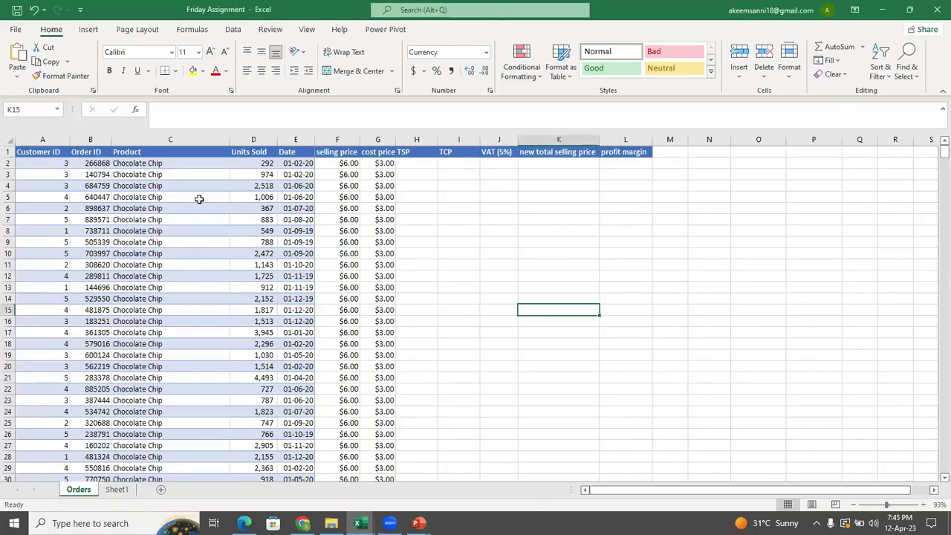
left_click(199, 198)
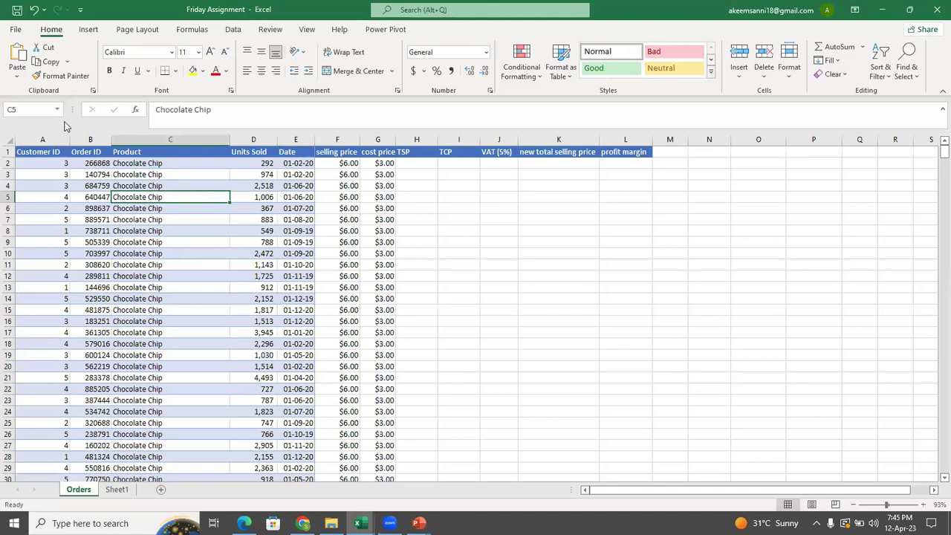
left_click(39, 151)
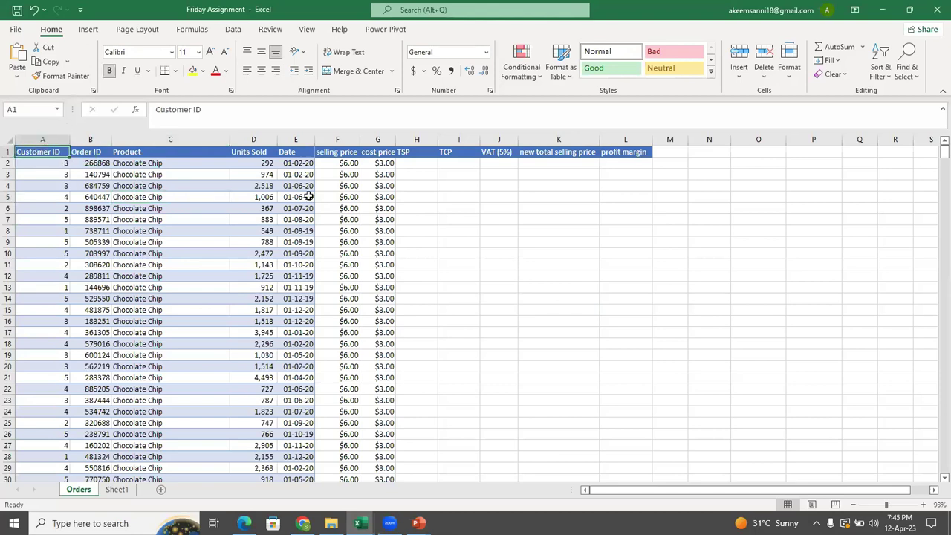
left_click(302, 267, "shift")
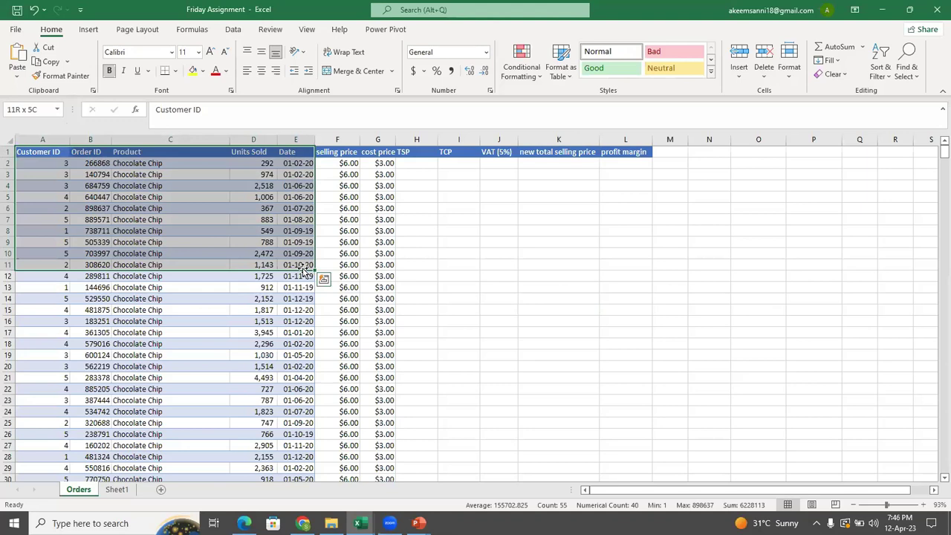
- Replace the range selection with the single cell C4 and return to the PowerPoint slide "Microsoft Excel Terminologies"
key("alt")
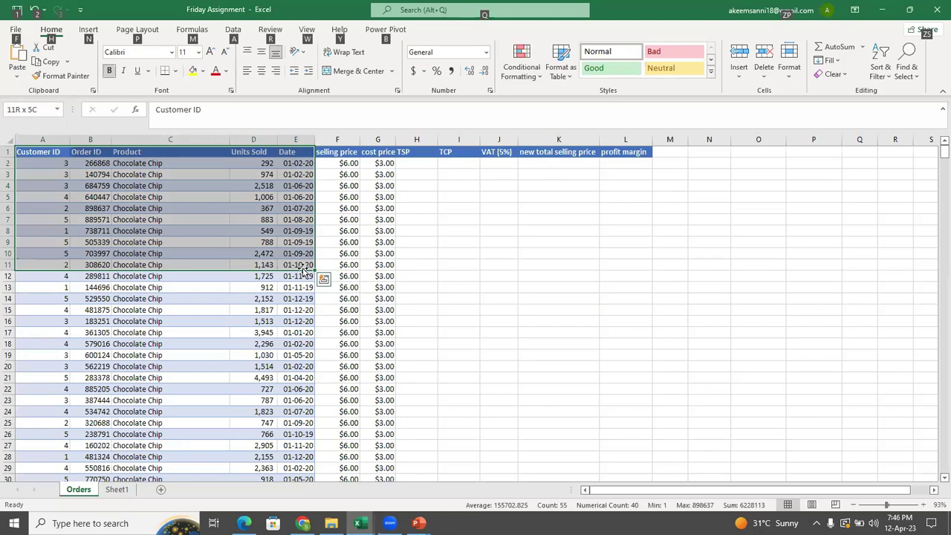
key("alt+Tab")
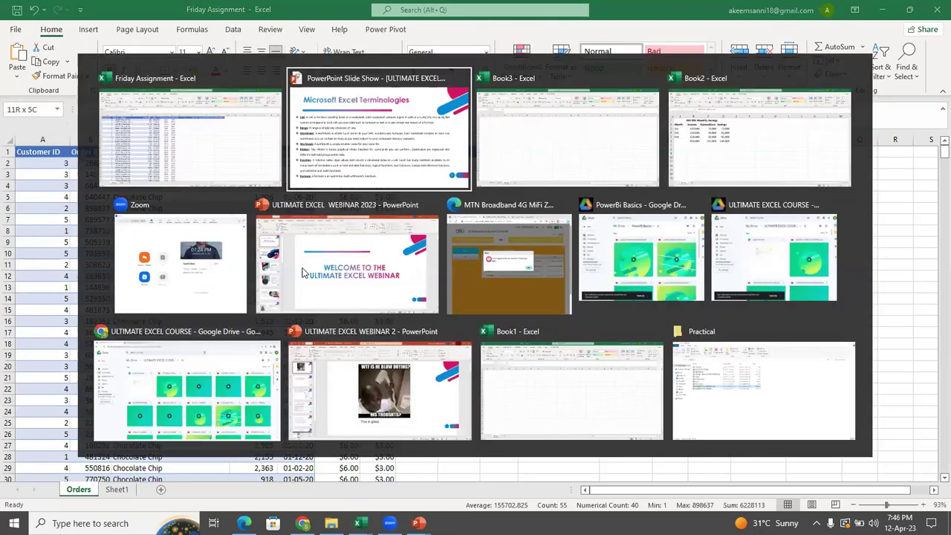
left_click(166, 141)
left_click(131, 187)
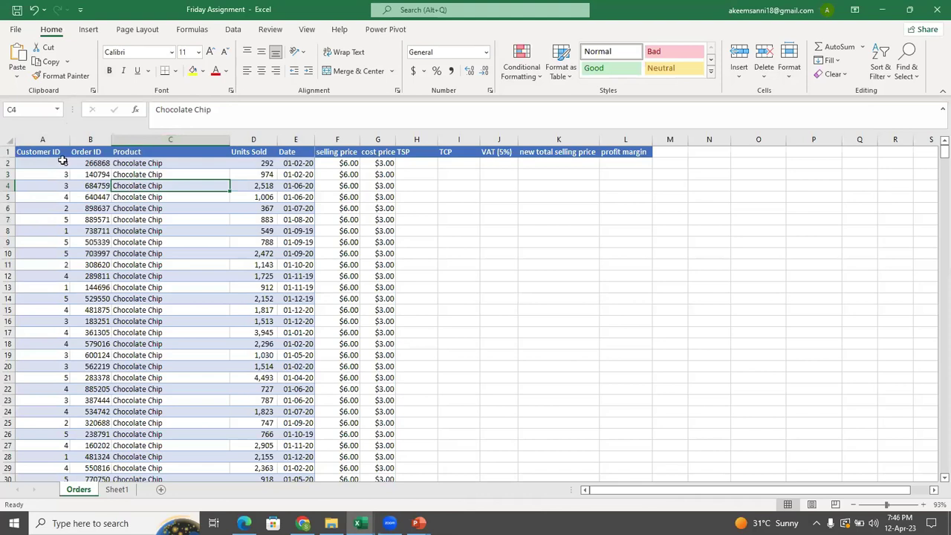
key("alt+Tab")
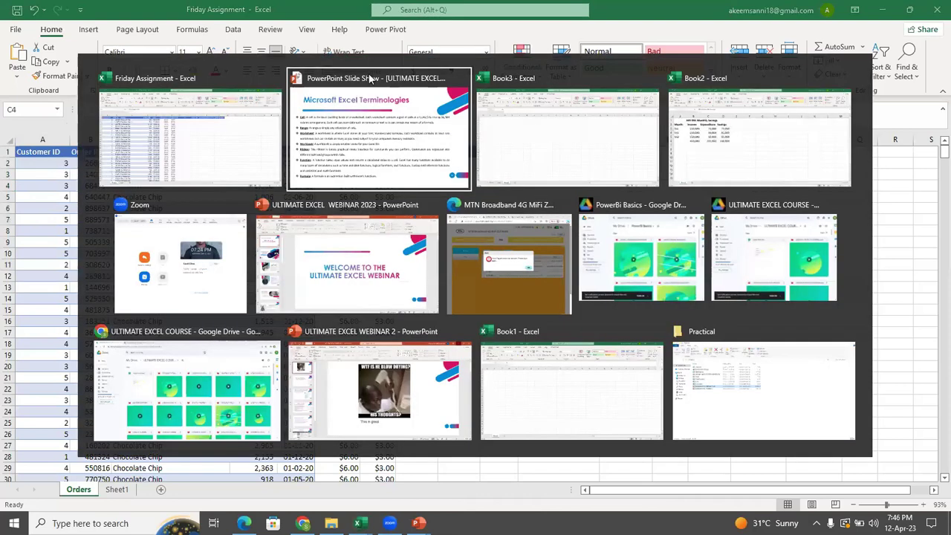
left_click(364, 99)
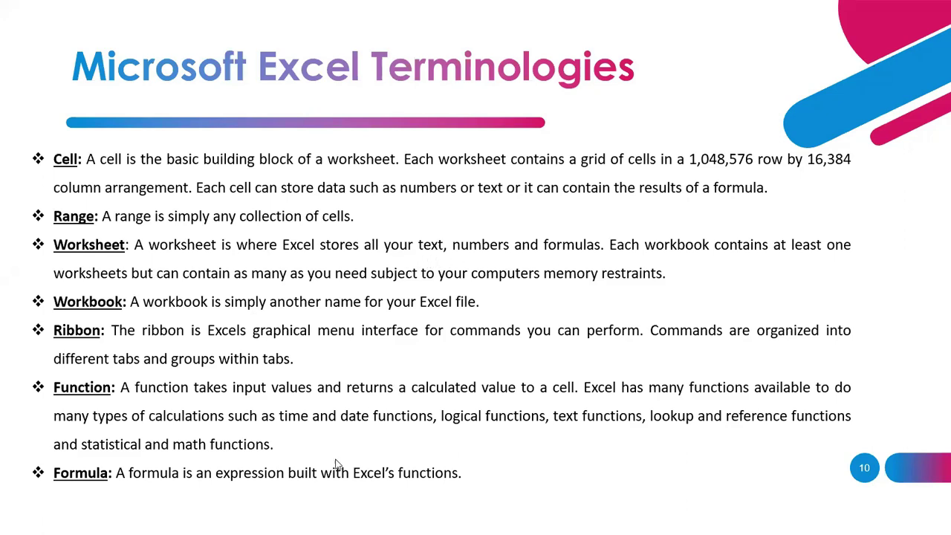
- Switch to the Friday Assignment workbook in Excel and inspect individual cells of the Orders data, including Product and cost price entries
key("alt+Tab")
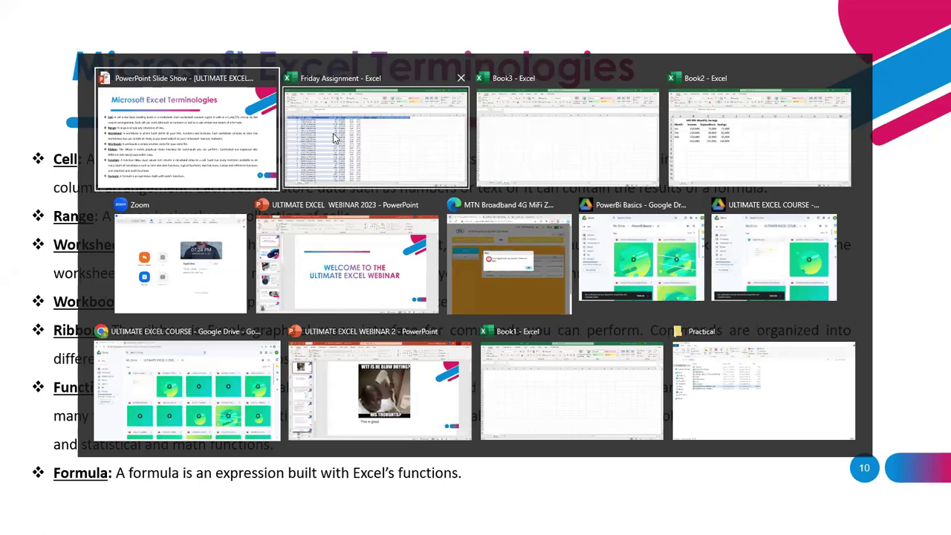
left_click(185, 149)
left_click(152, 240)
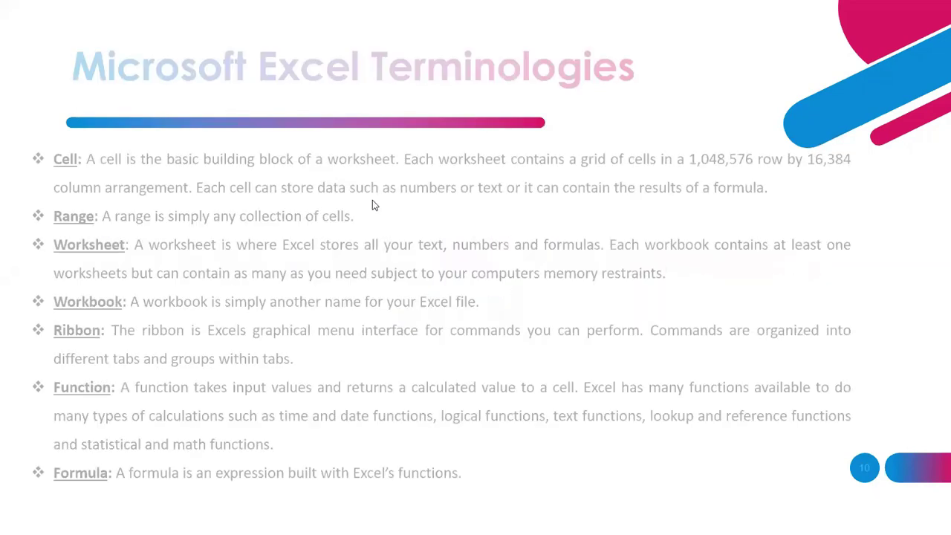
key("alt+Tab")
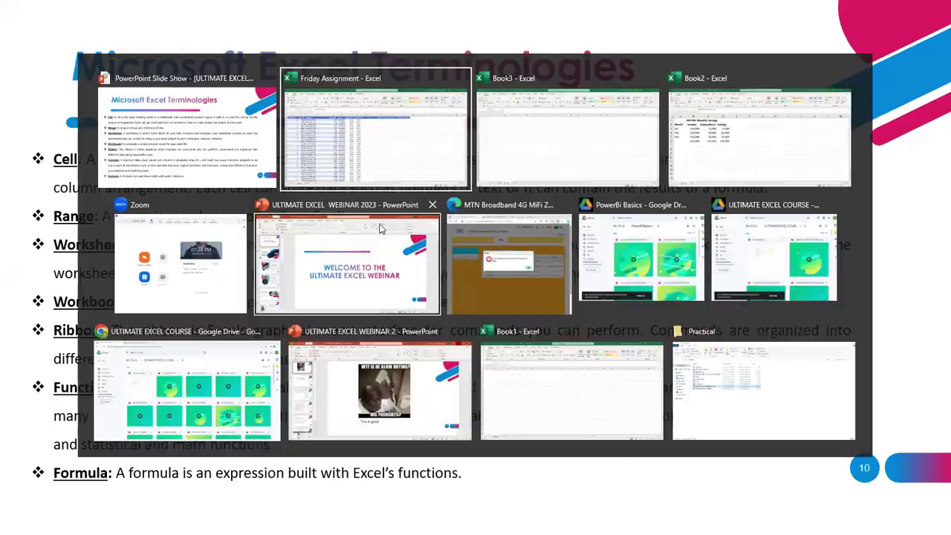
left_click(362, 120)
left_click(133, 224)
left_click(161, 297)
left_click(171, 185)
left_click(72, 175)
left_click(80, 278)
left_click(149, 312)
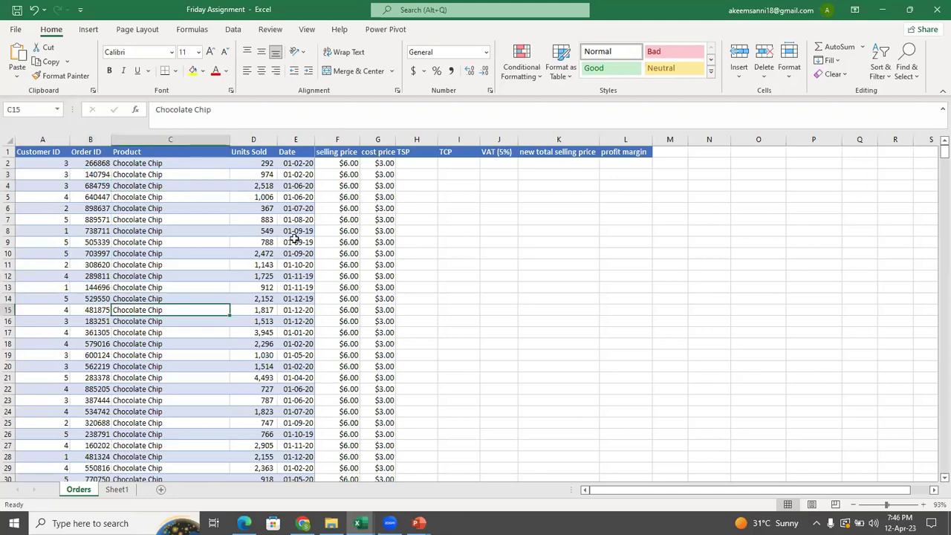
left_click(346, 230)
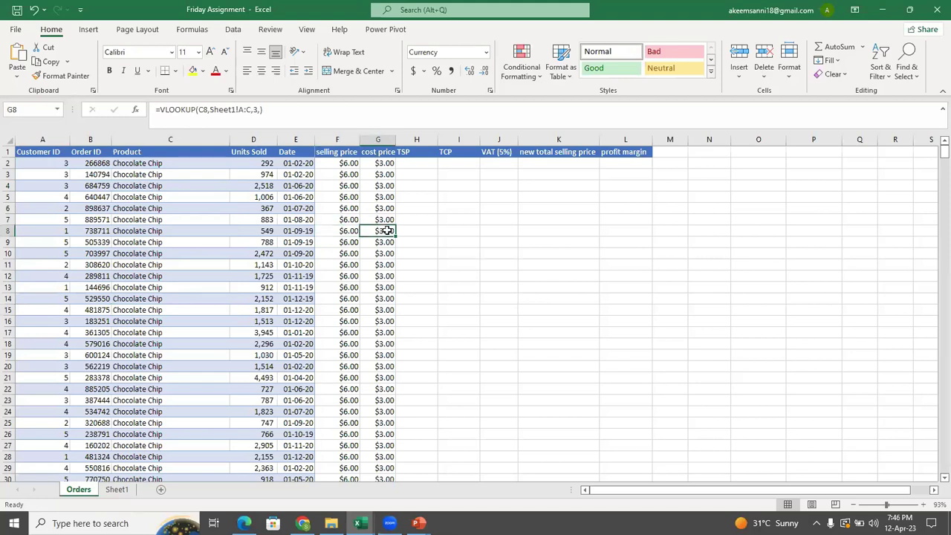
left_click(158, 244)
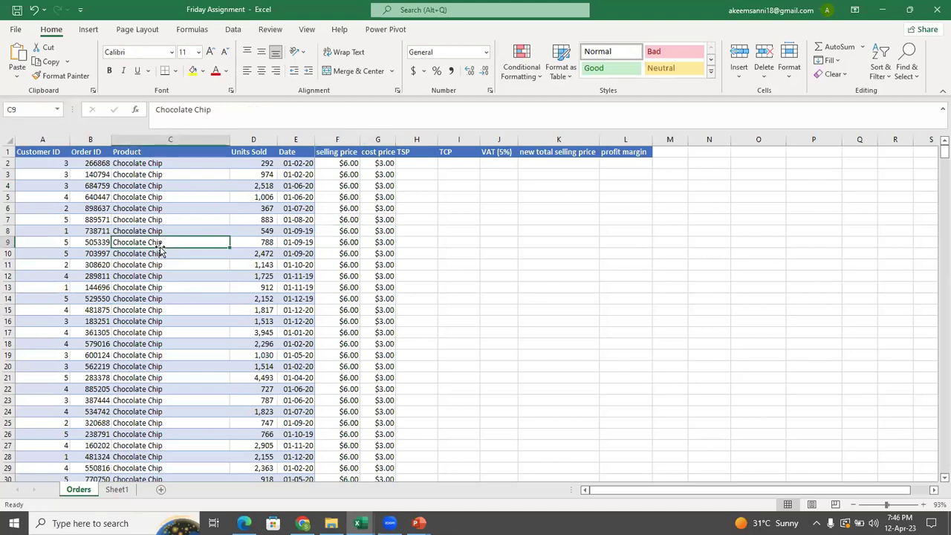
- Return to the PowerPoint slide show, and open the Pivot workbook from the Practical folder in File Explorer
key("alt+Tab")
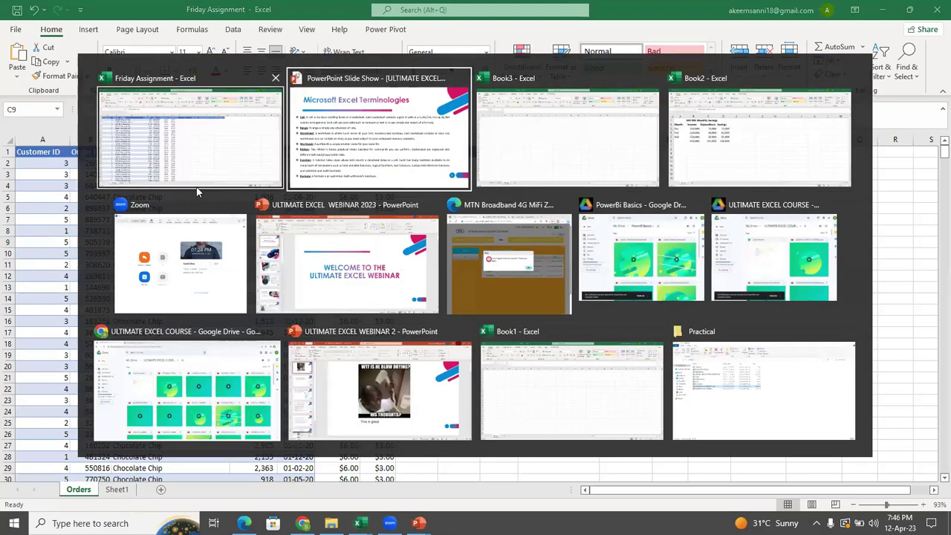
left_click(414, 140)
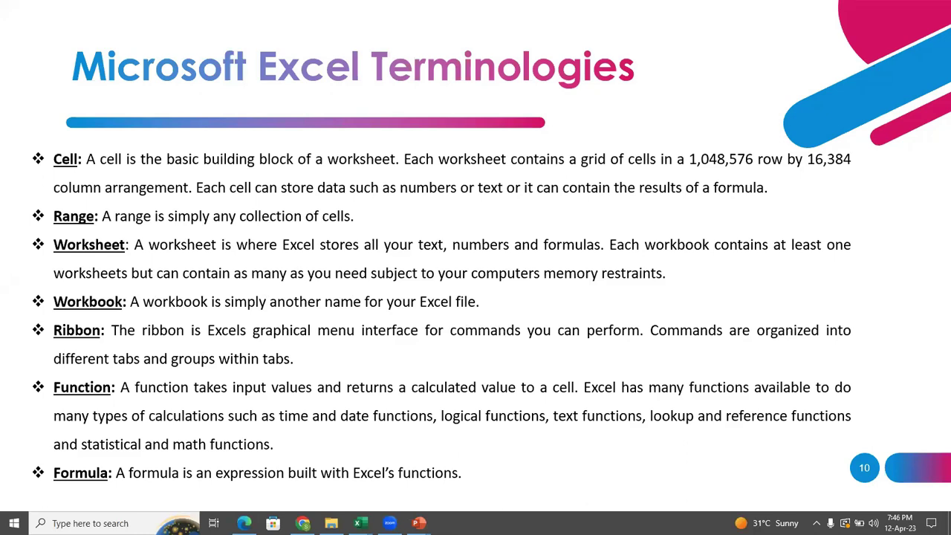
mouse_move(331, 523)
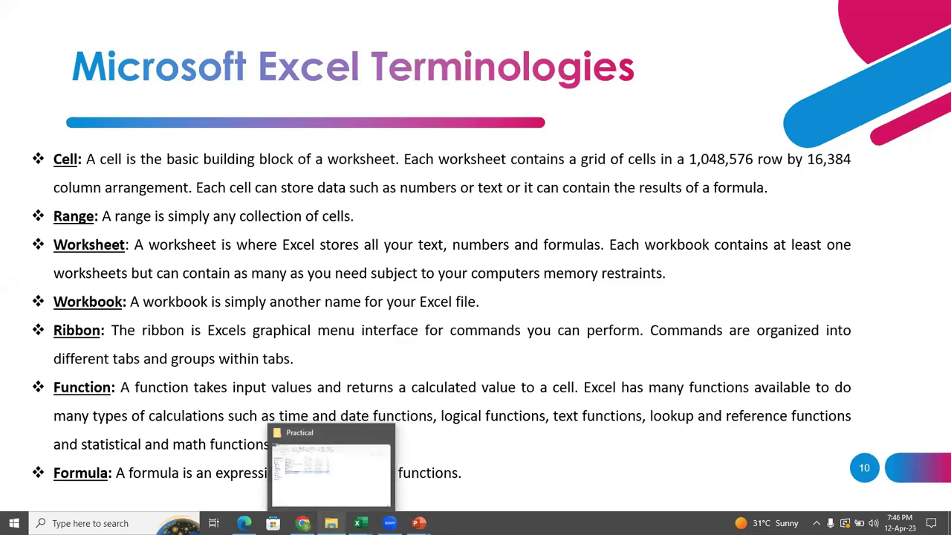
left_click(374, 486)
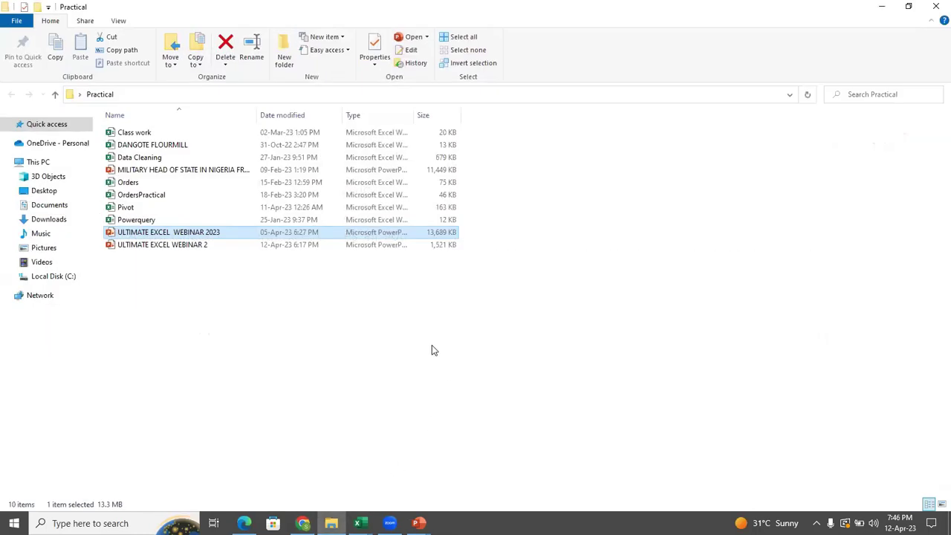
double_click(191, 209)
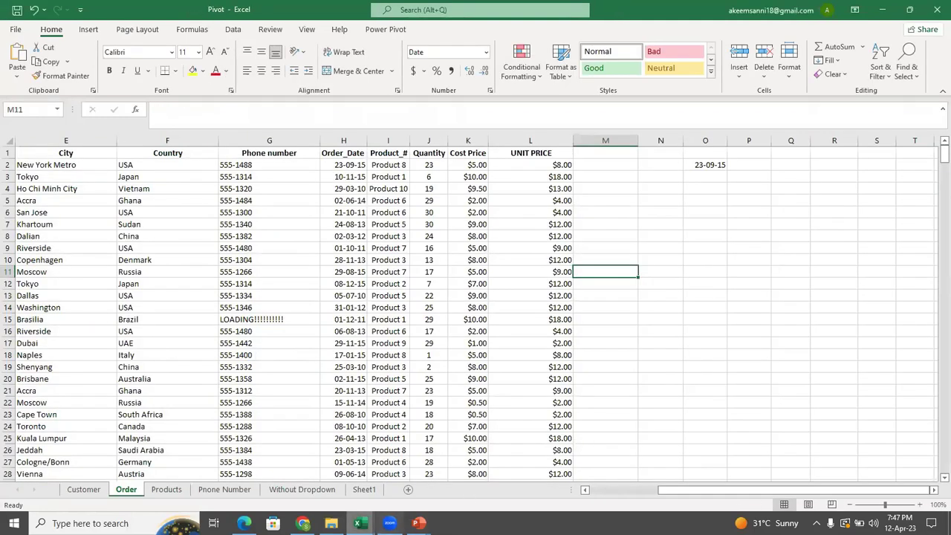
mouse_move(390, 523)
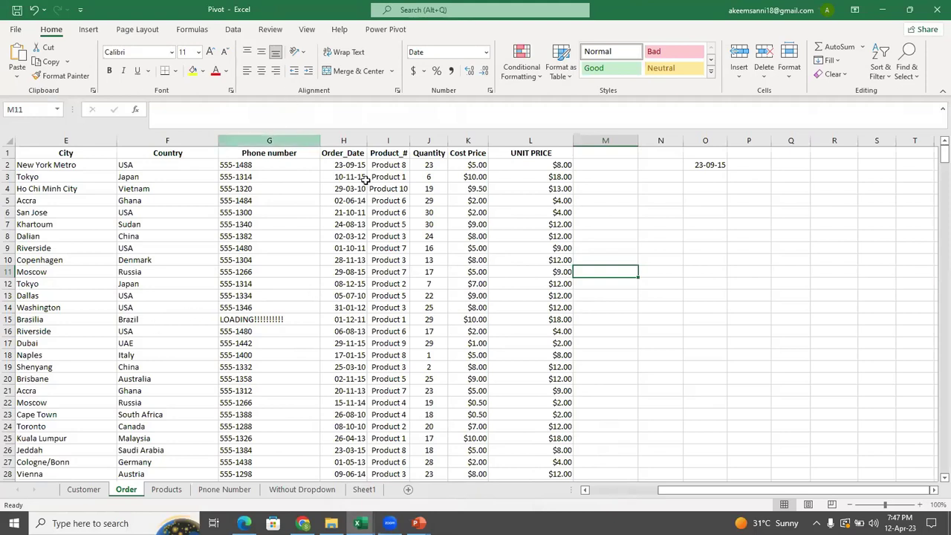
key("Right")
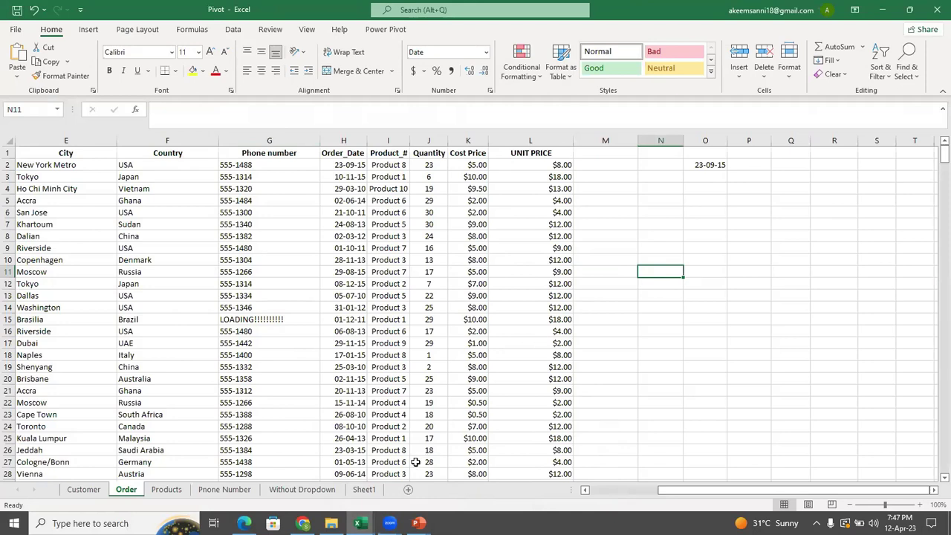
left_click(588, 332)
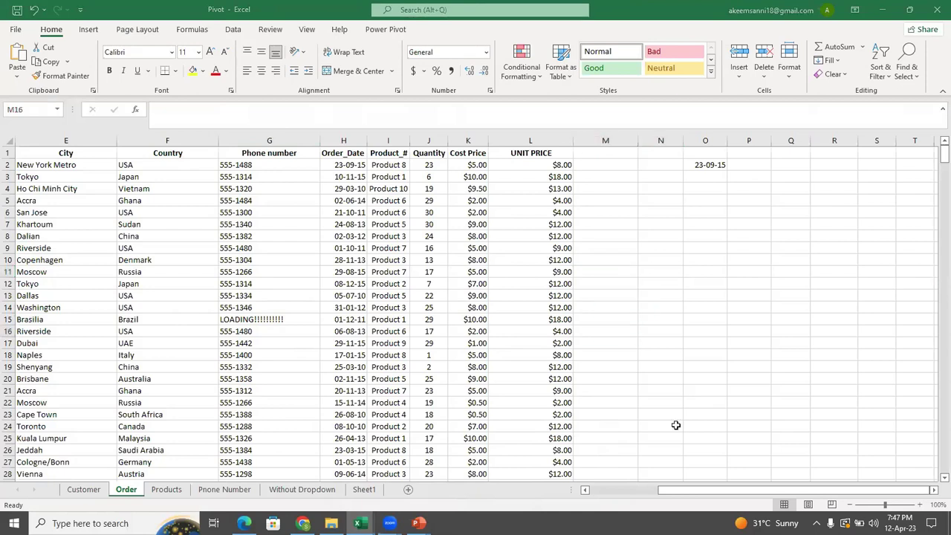
- Look through the Pivot workbook's worksheets from Customer to Sheet1, and go back through them to the Order sheet
left_click(84, 490)
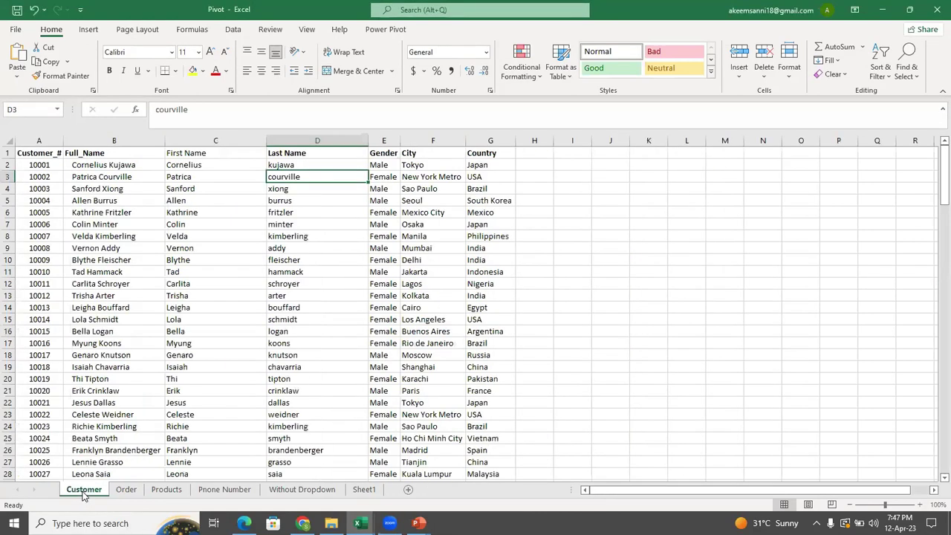
left_click(127, 493)
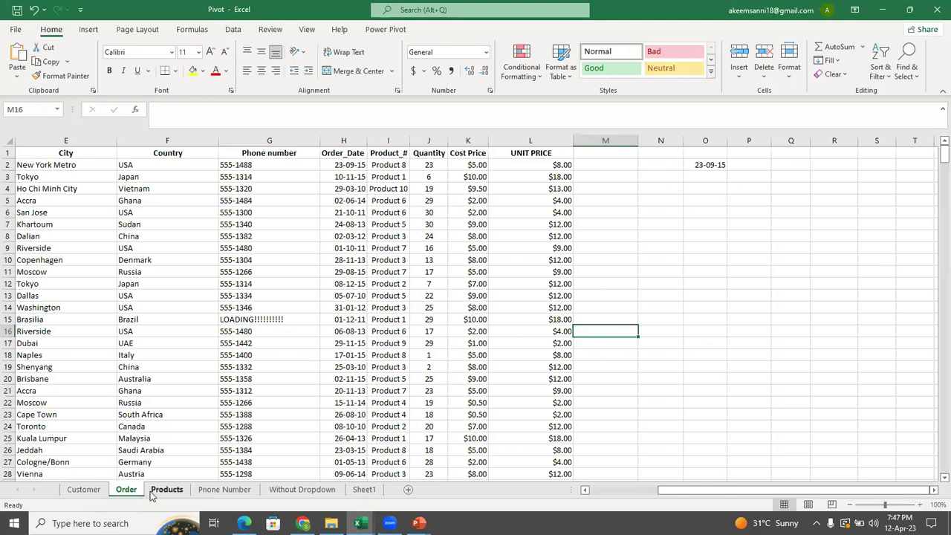
left_click(152, 494)
left_click(228, 493)
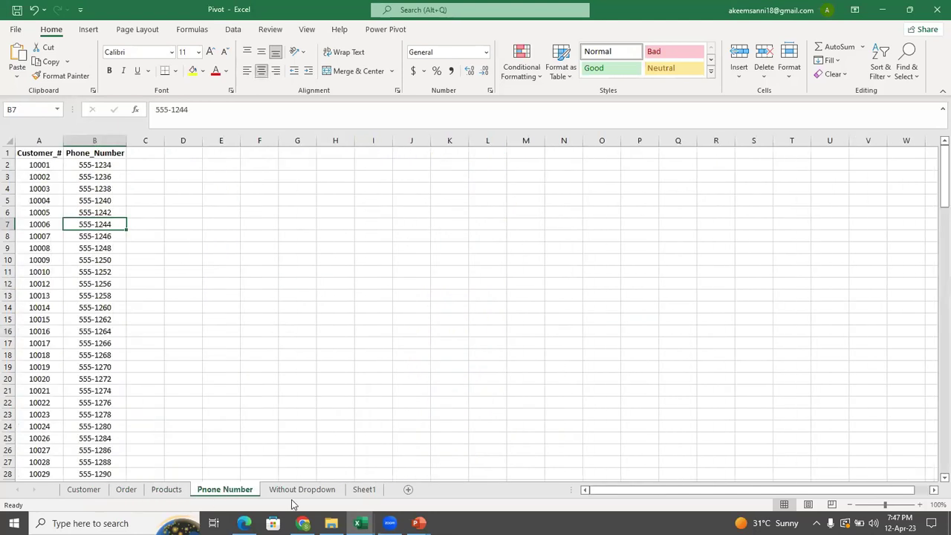
left_click(319, 493)
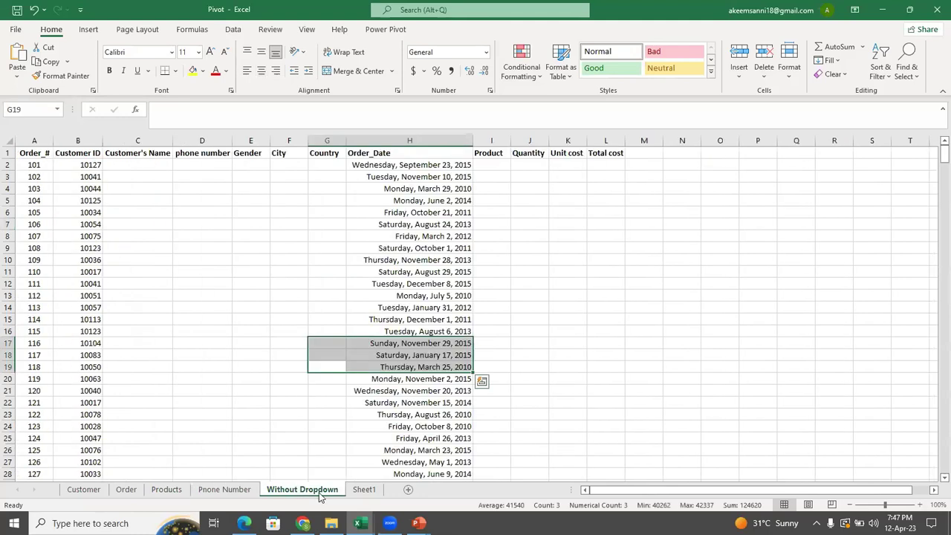
left_click(356, 492)
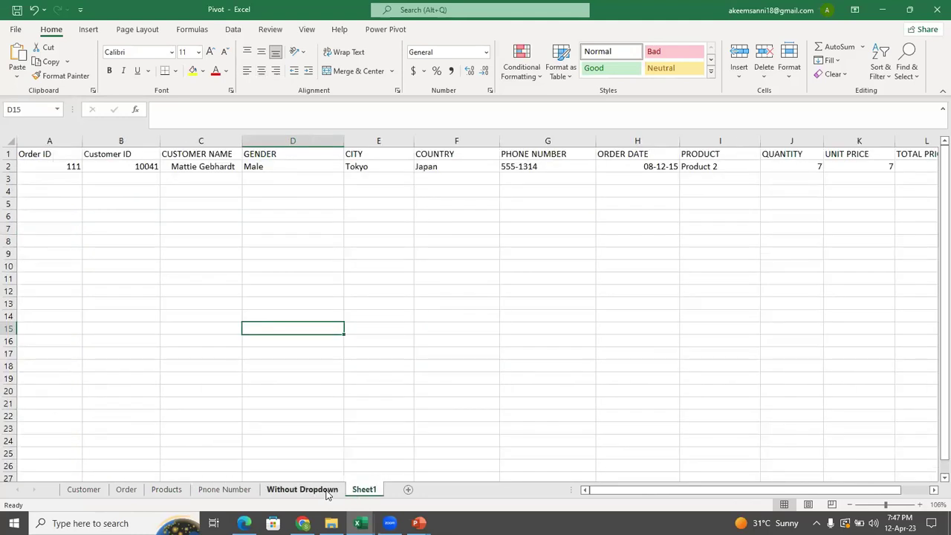
left_click(314, 492)
left_click(223, 490)
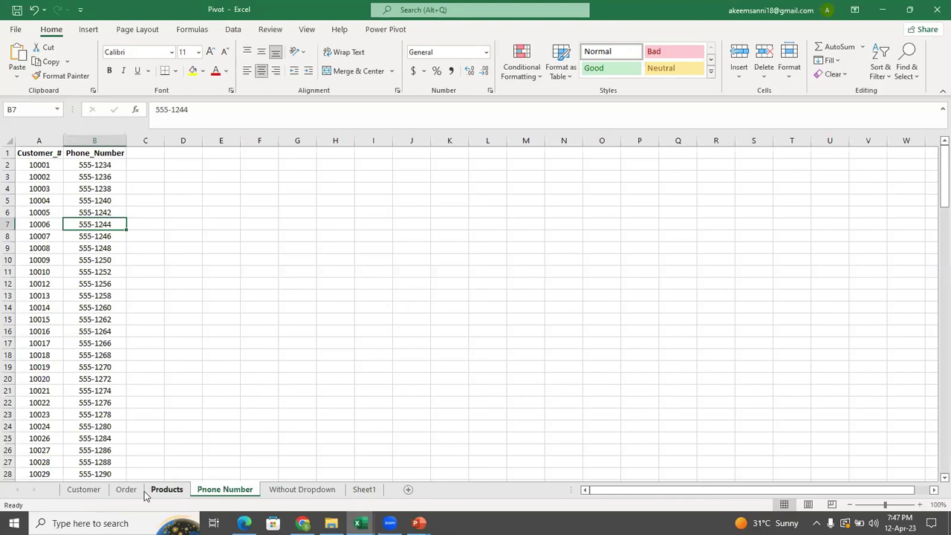
left_click(156, 492)
left_click(126, 490)
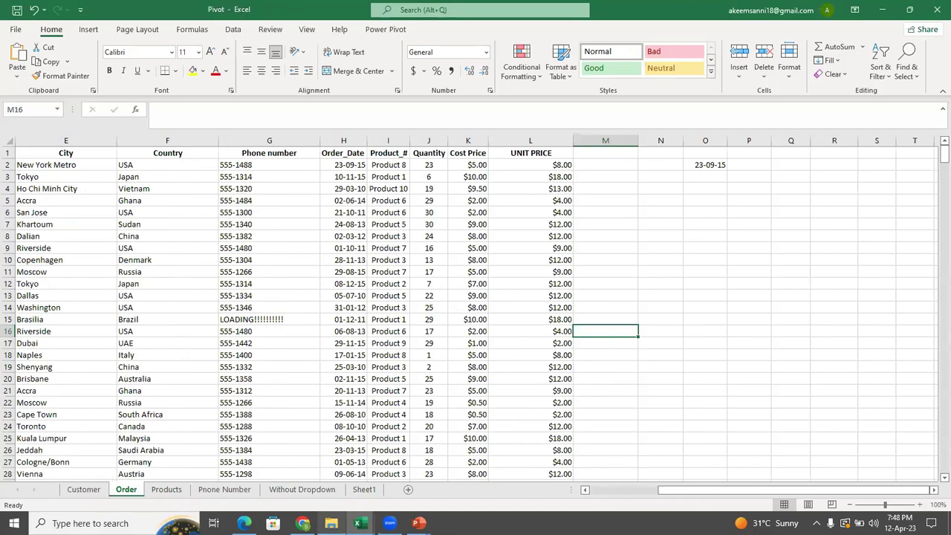
- Show the Practical folder's file list in File Explorer, and return to the Microsoft Excel Terminologies slide in PowerPoint
mouse_move(331, 523)
left_click(376, 482)
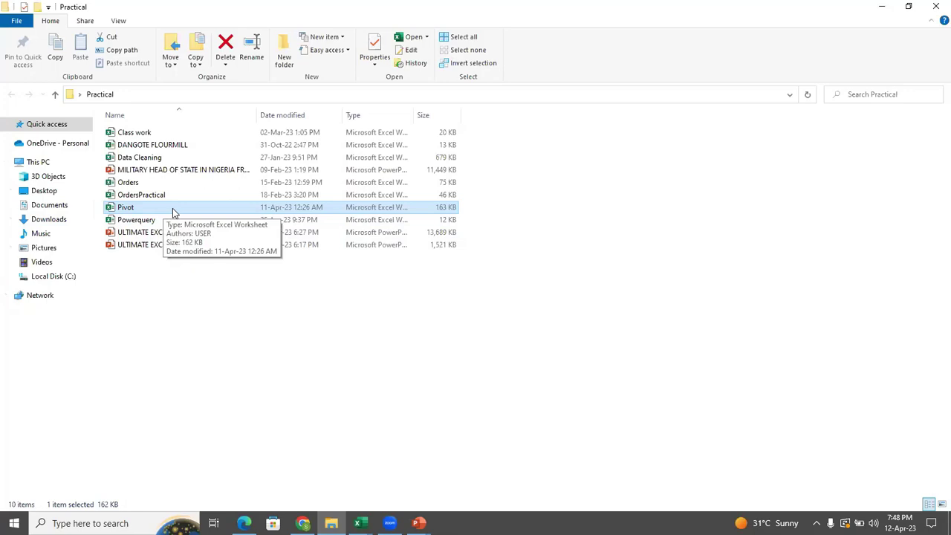
key("alt+Tab")
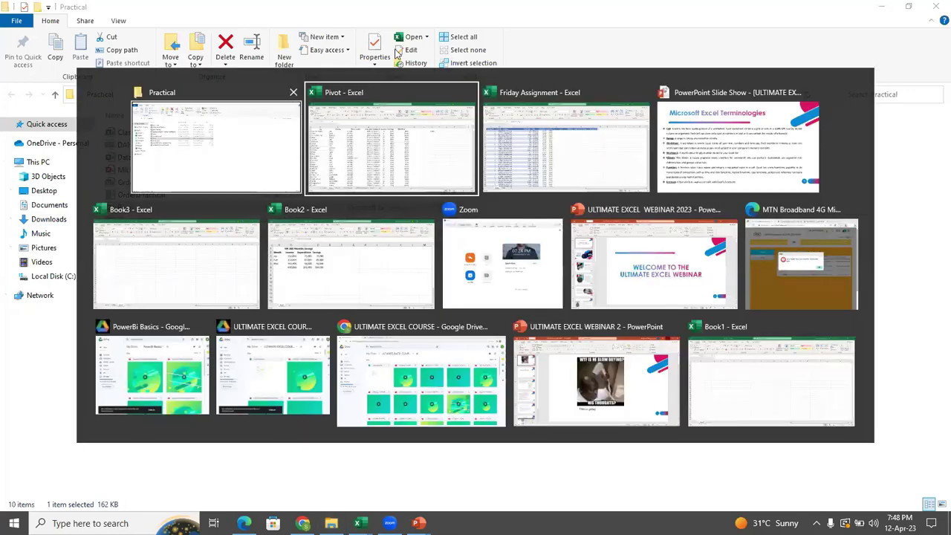
left_click(747, 151)
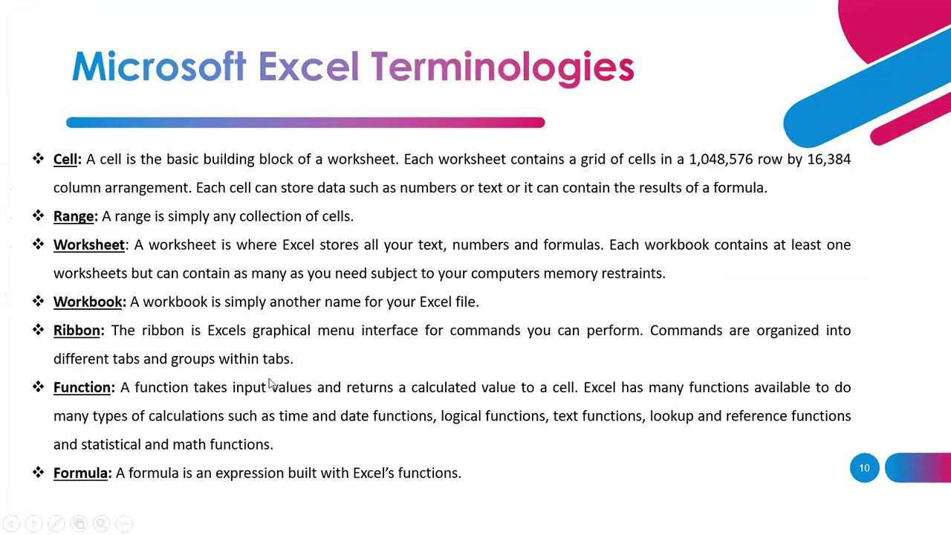
- Switch to the Pivot workbook, examine the ribbon's Insert, Page Layout, Formulas and Home commands, and return to the PowerPoint slide show
key("alt+Tab")
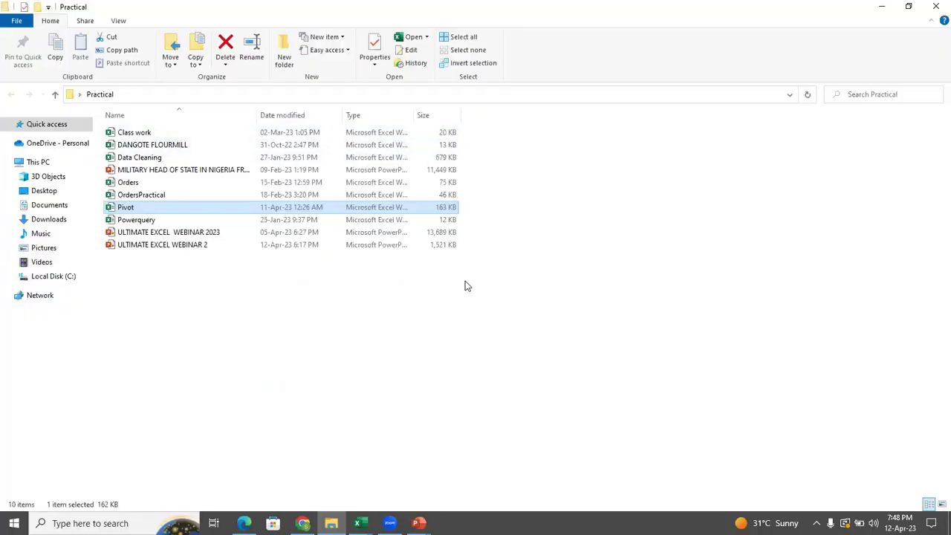
key("alt+Tab")
left_click(536, 132)
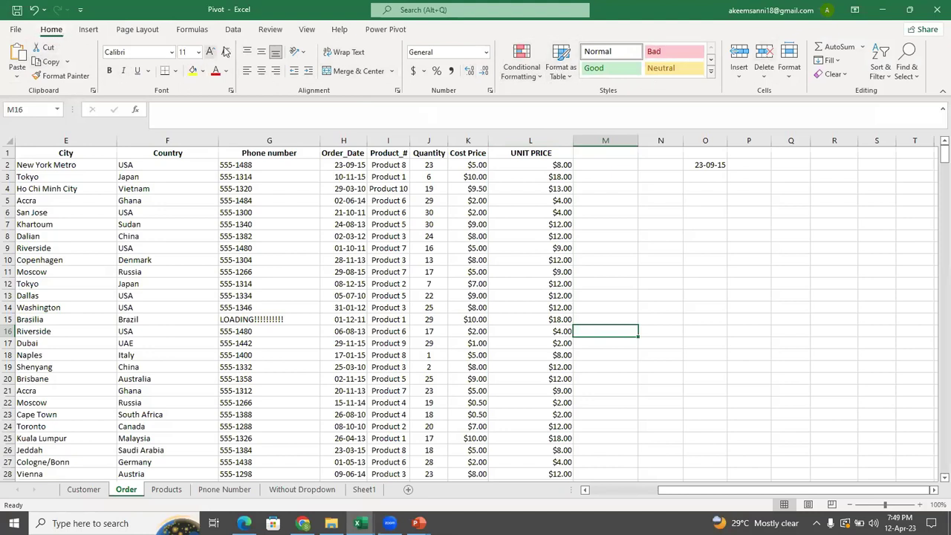
left_click(88, 32)
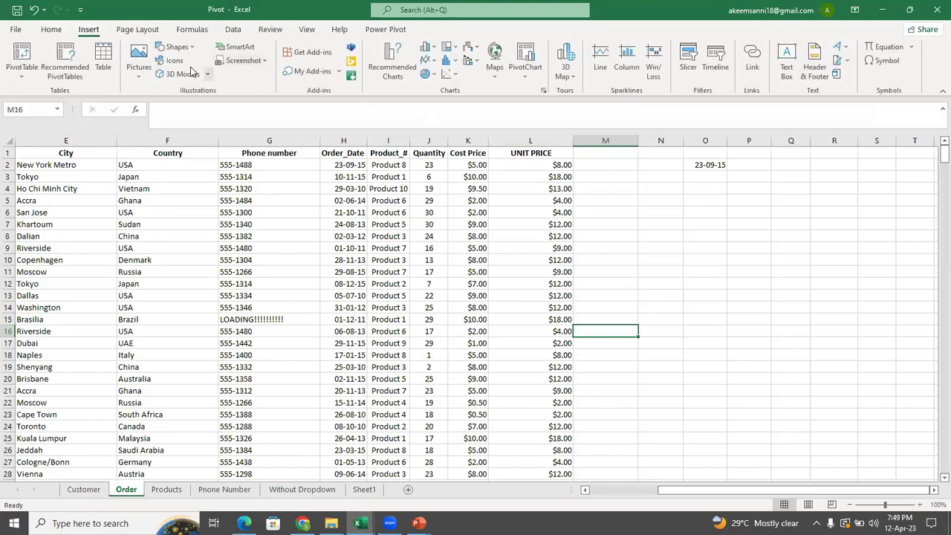
left_click(140, 33)
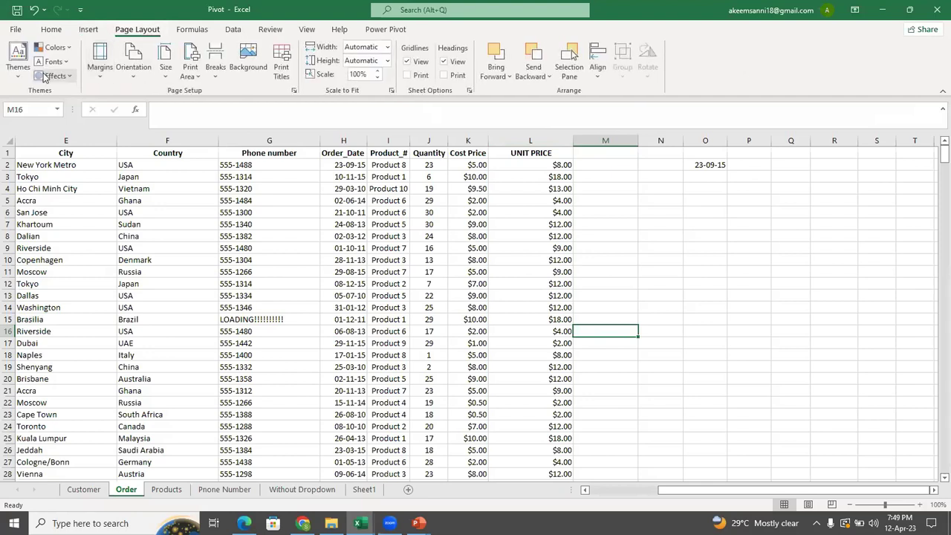
left_click(192, 31)
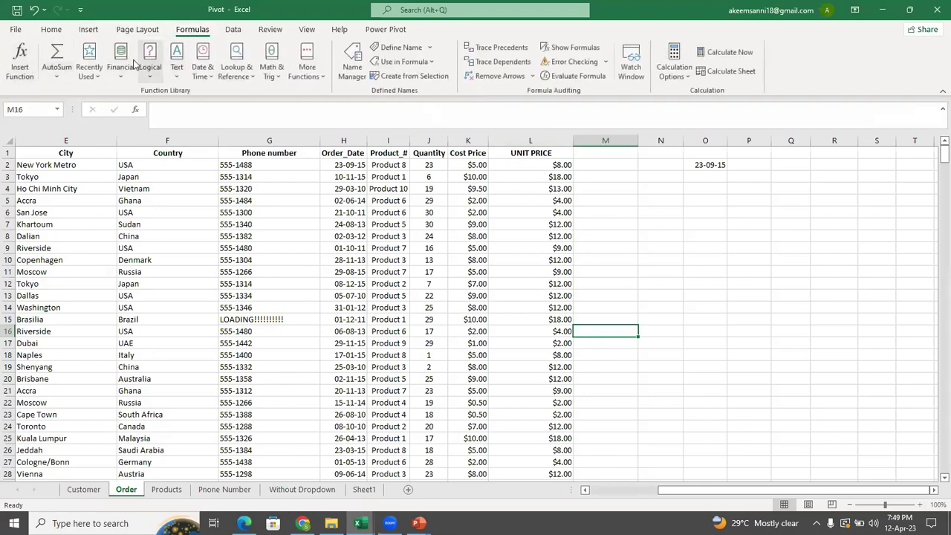
left_click(50, 31)
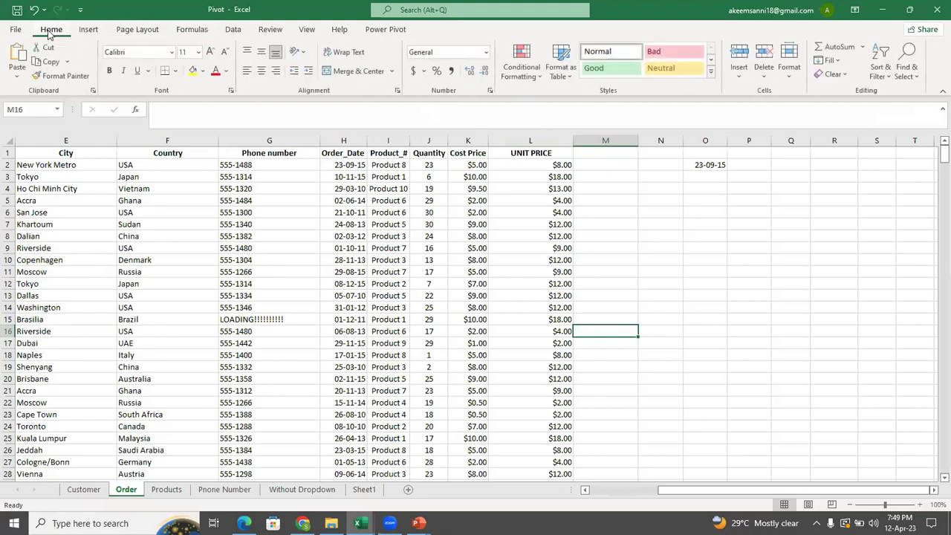
key("alt+Tab")
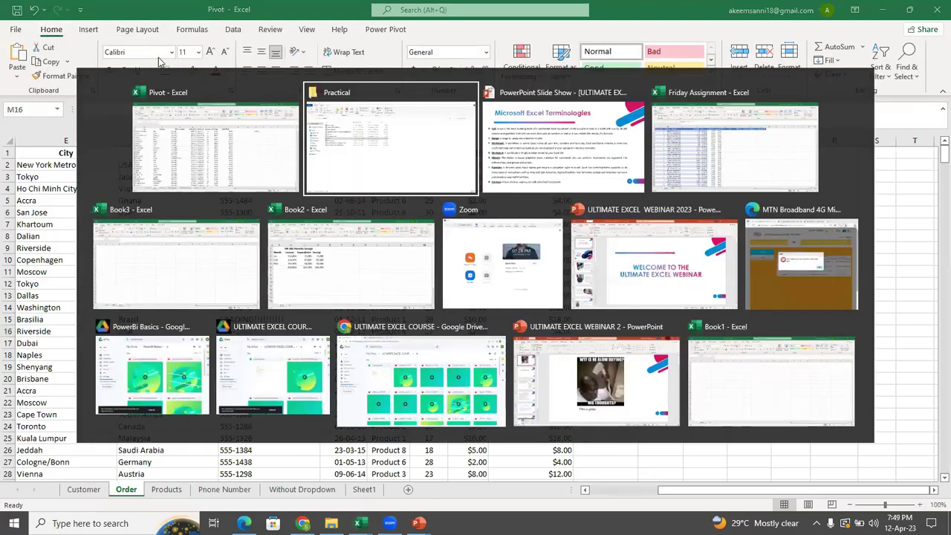
left_click(639, 182)
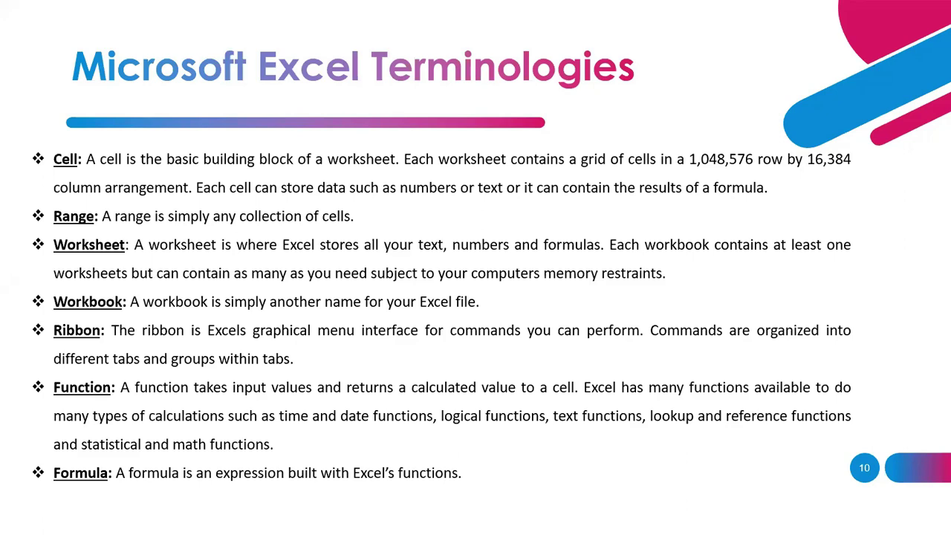
- Switch to the Book2 workbook in Excel and inspect the formulas of the Savings cells D3 to D6
key("alt+Tab")
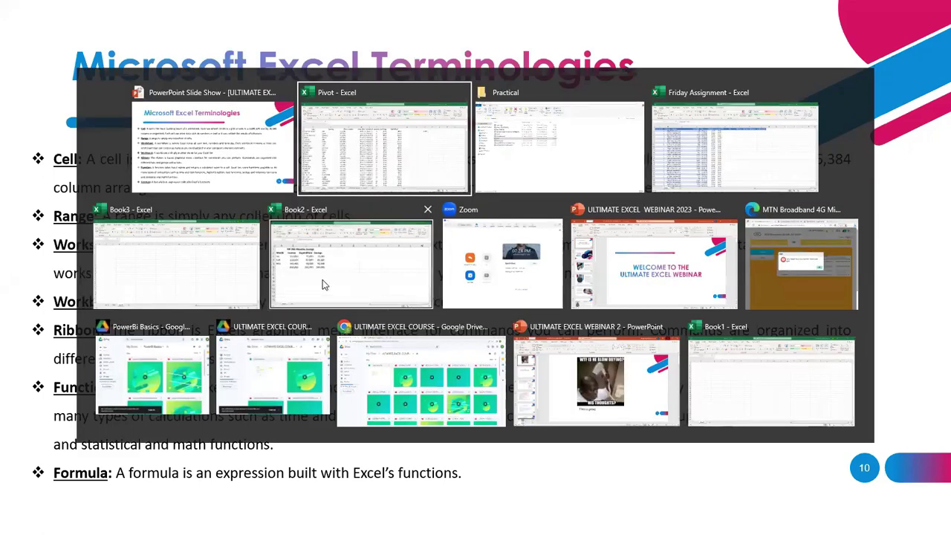
key("alt+Tab")
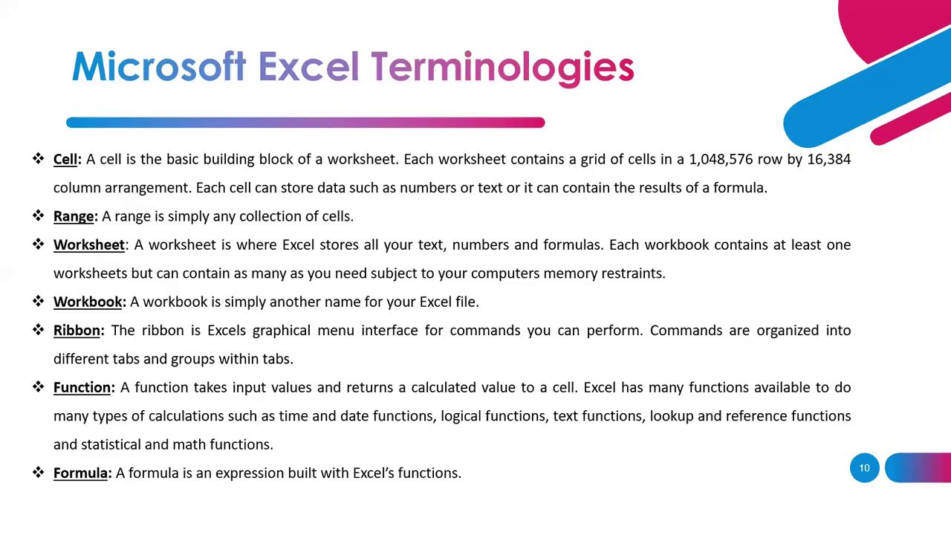
key("alt+Tab")
left_click(379, 238)
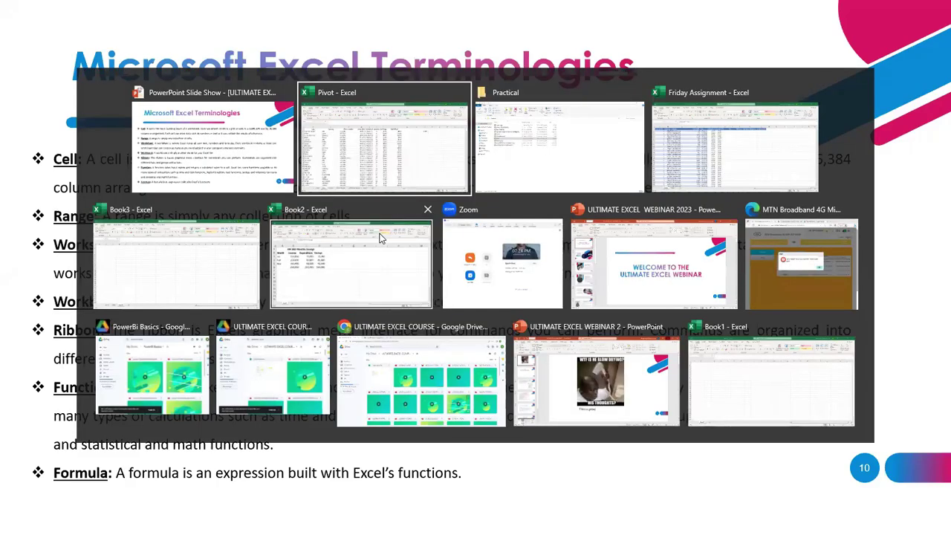
left_click(295, 234)
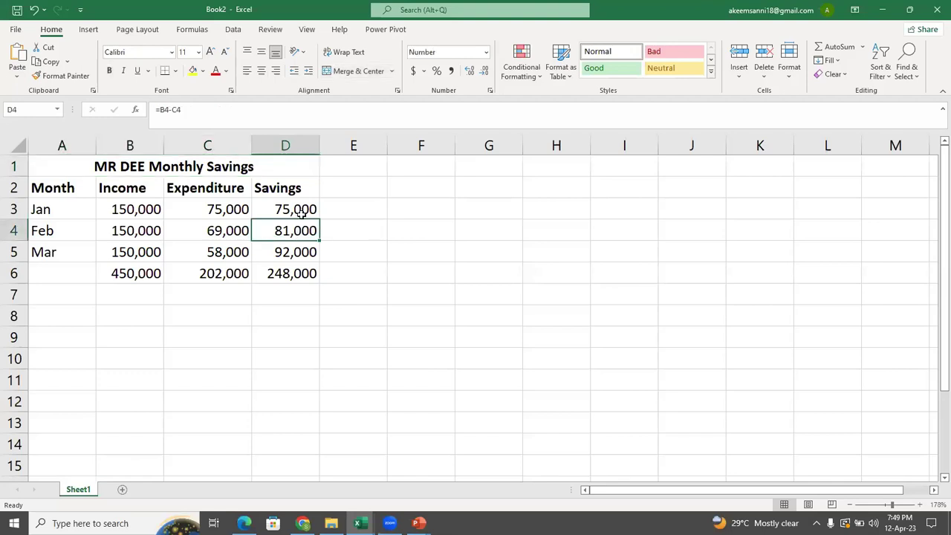
left_click(301, 214)
left_click(304, 231)
left_click(304, 254)
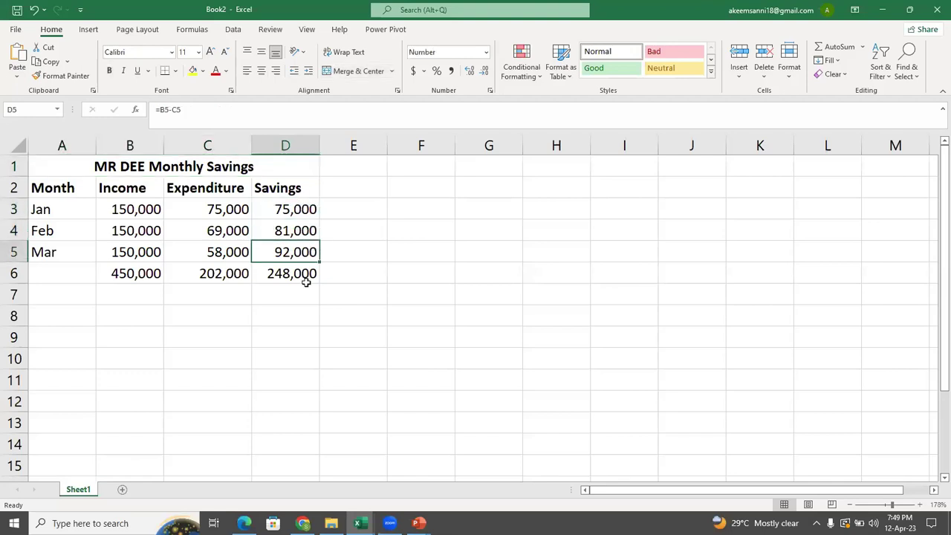
left_click(305, 276)
left_click(304, 248)
- Open the March savings formula in D5 to show its referenced cells, and reselect D5 after closing it
left_click(199, 114)
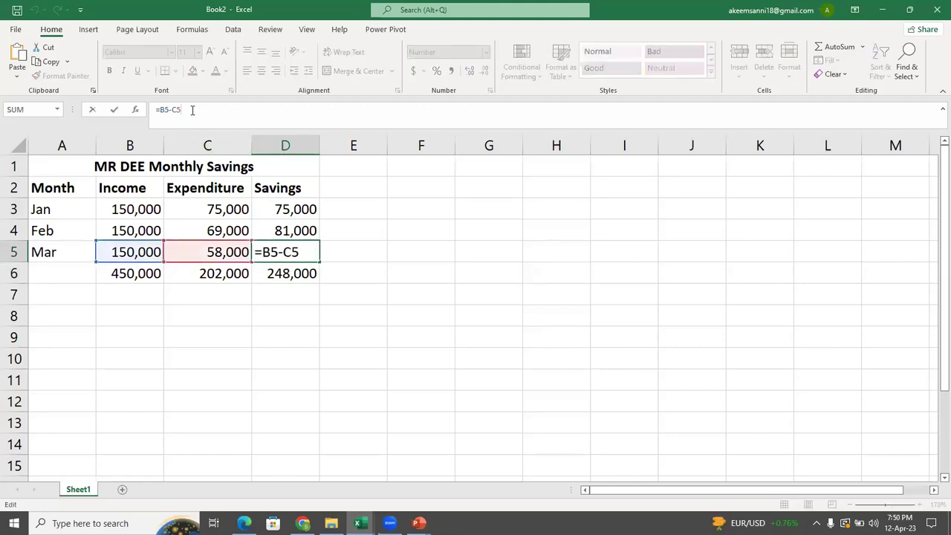
key("Return")
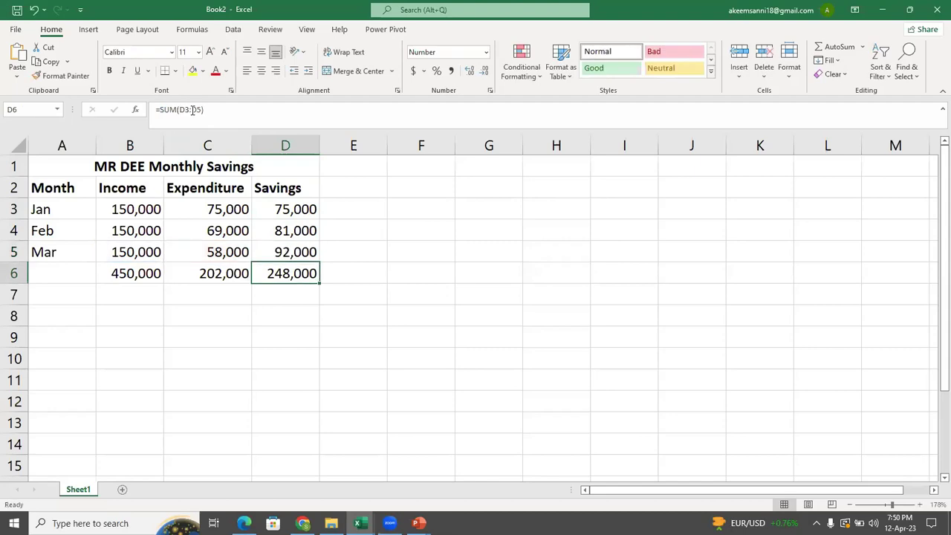
left_click(292, 250)
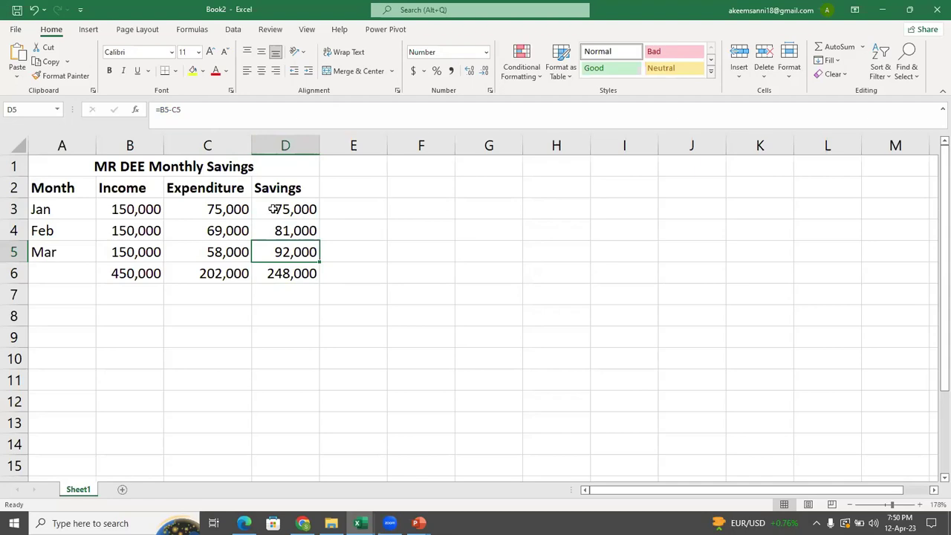
- Return to the PowerPoint slide show and advance to the slide "Let's go a little bit into advance excel"
key("alt+Tab")
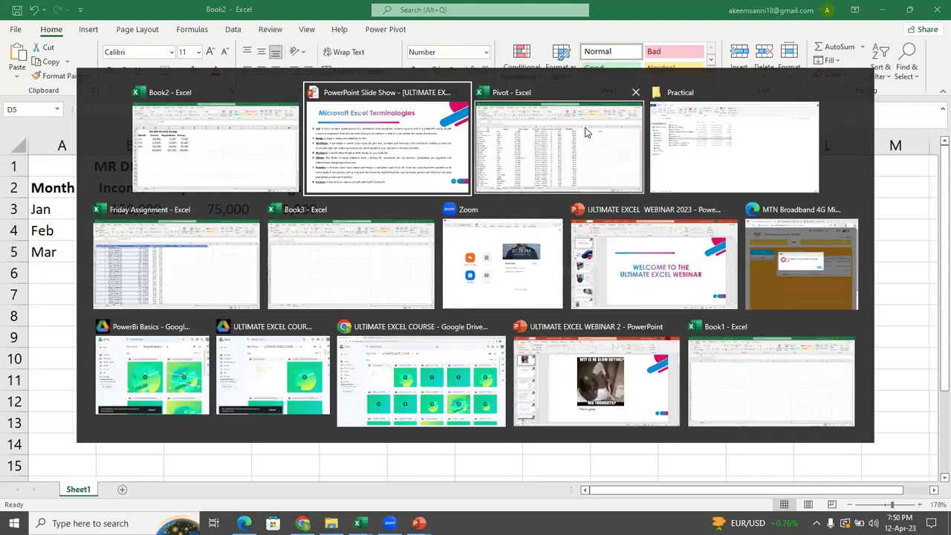
left_click(433, 153)
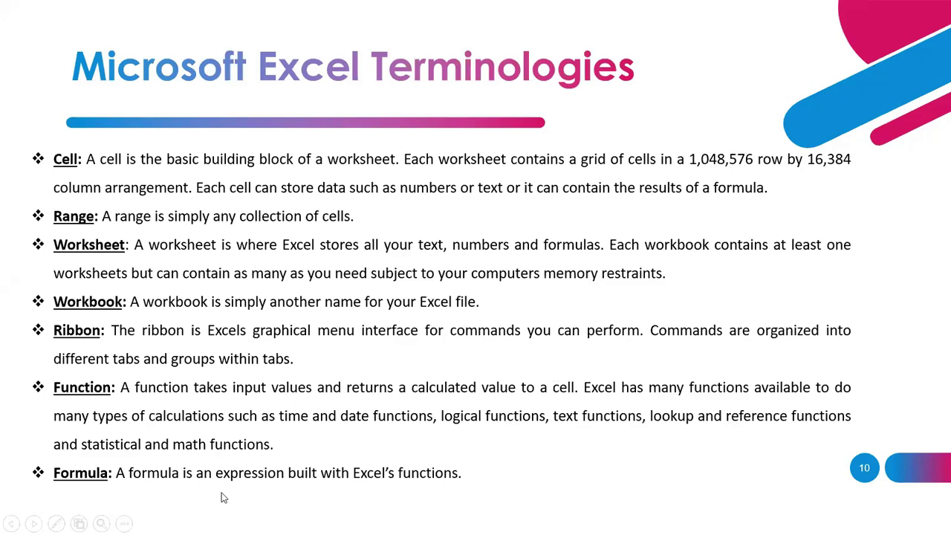
left_click(301, 490)
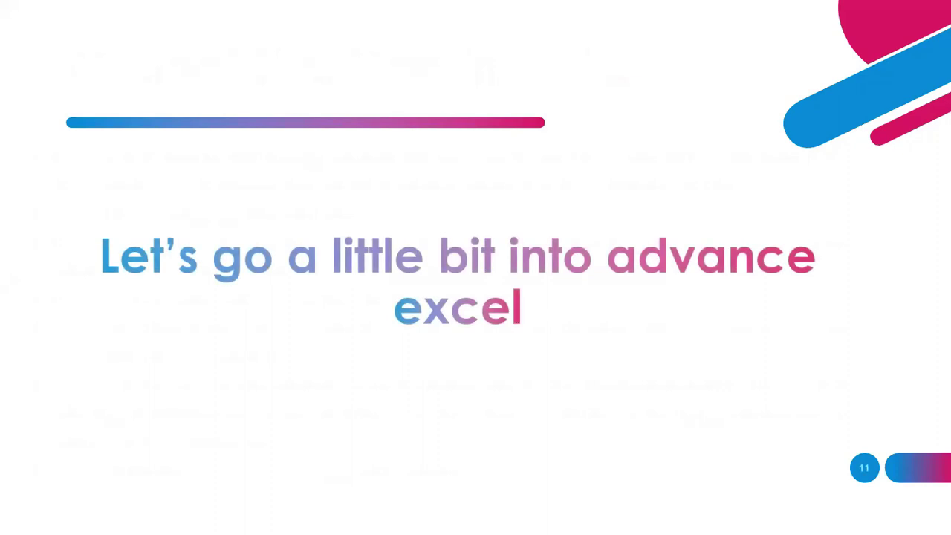
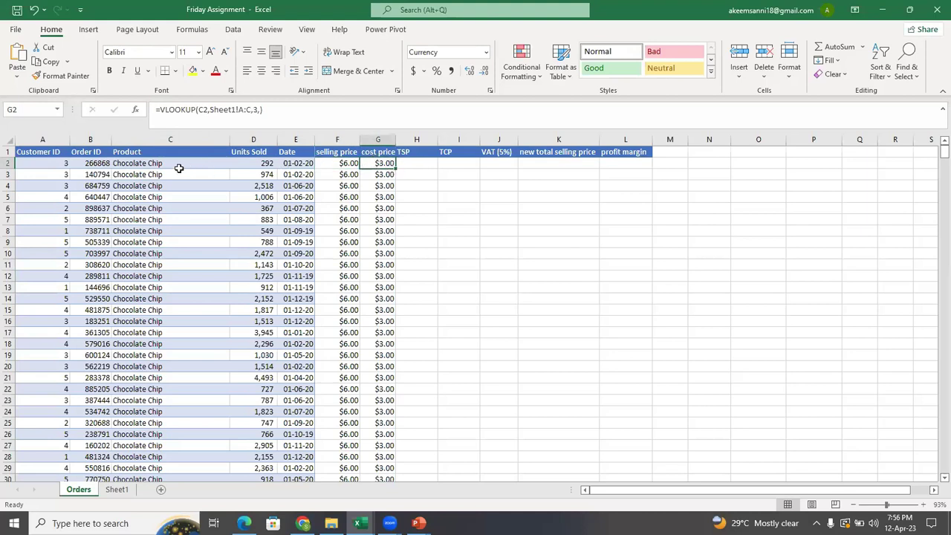
- Examine the selling price, cost price and Units Sold cells in row 2 of the Friday Assignment workbook's Orders sheet
left_click(351, 162)
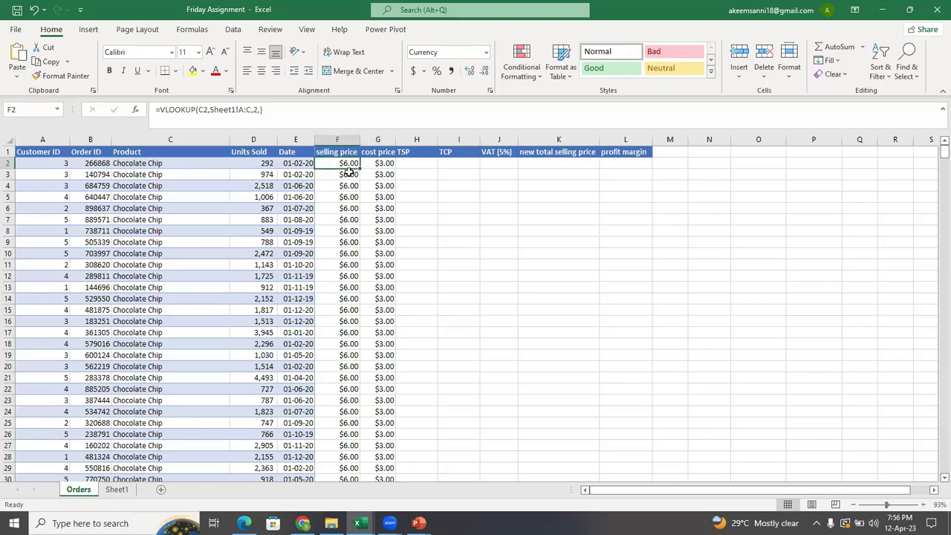
left_click(384, 164)
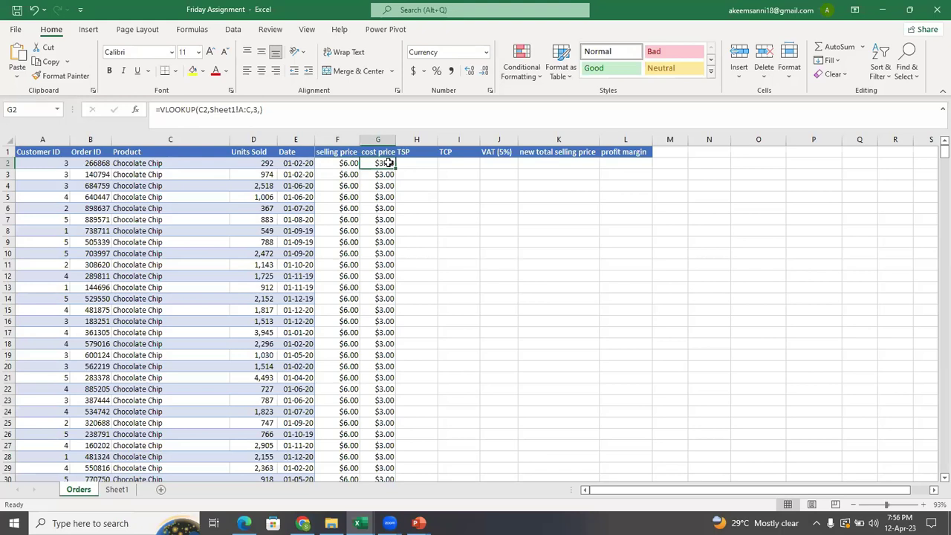
left_click(349, 163)
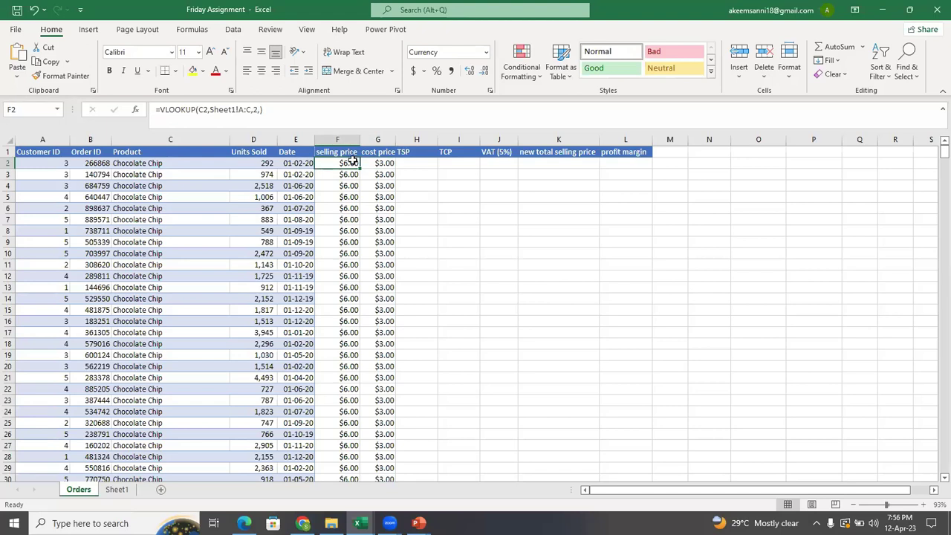
left_click(381, 164)
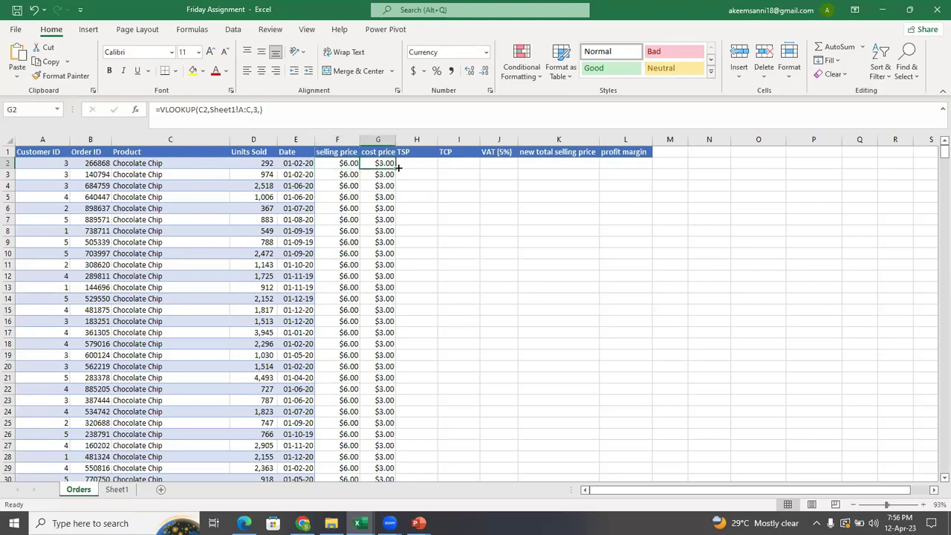
left_click(346, 164)
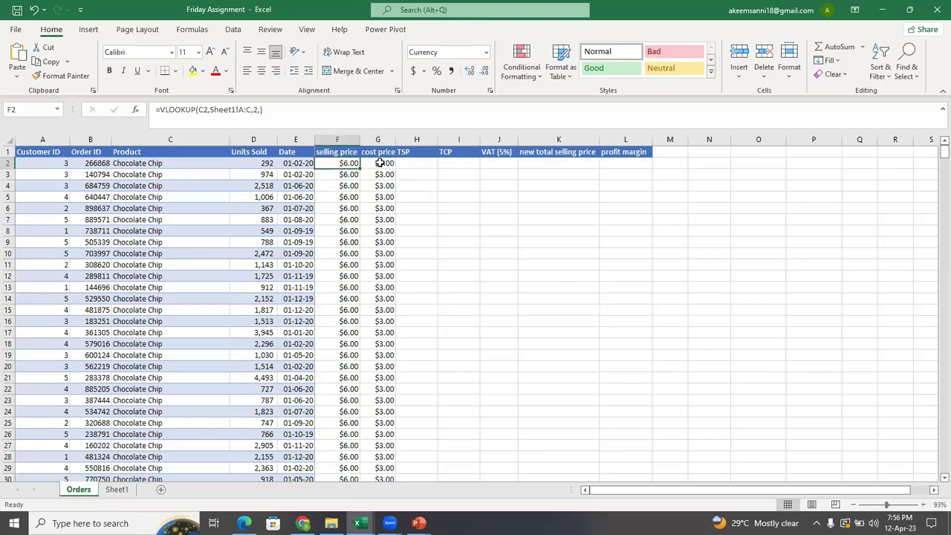
left_click(379, 163)
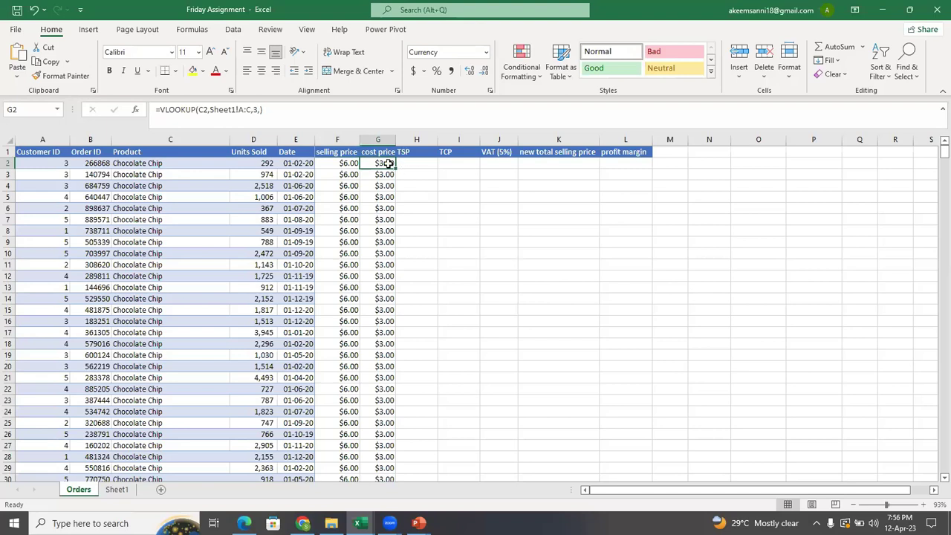
left_click(268, 163)
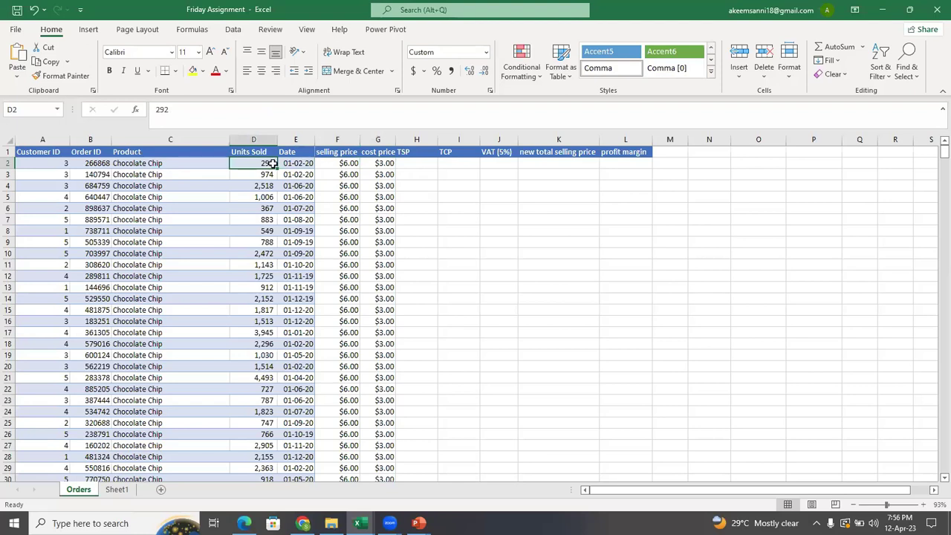
left_click(348, 164)
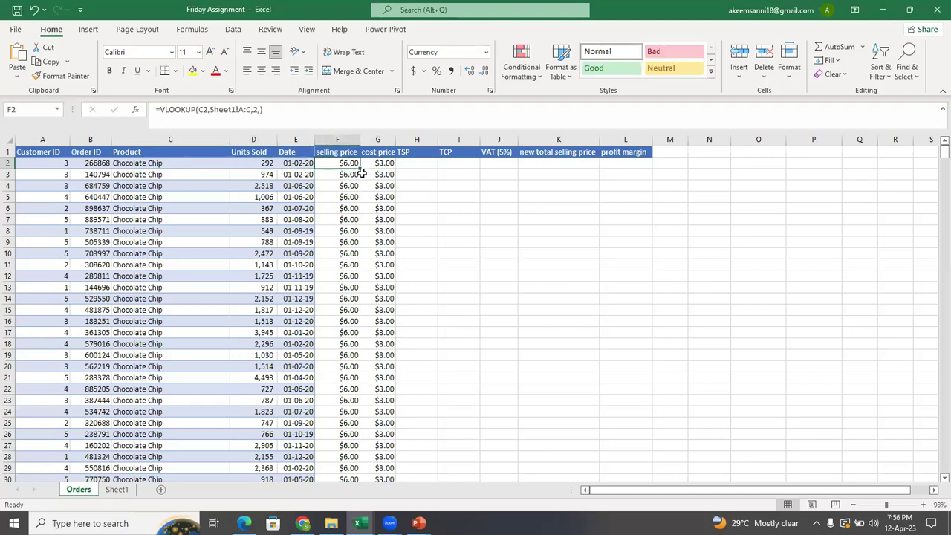
left_click(269, 164)
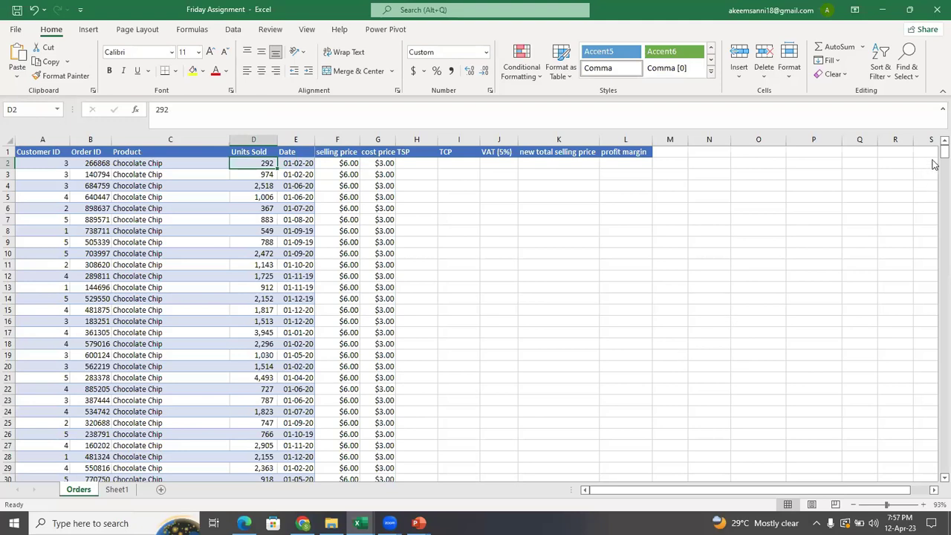
left_click_drag(942, 152, 934, 58)
left_click(421, 166)
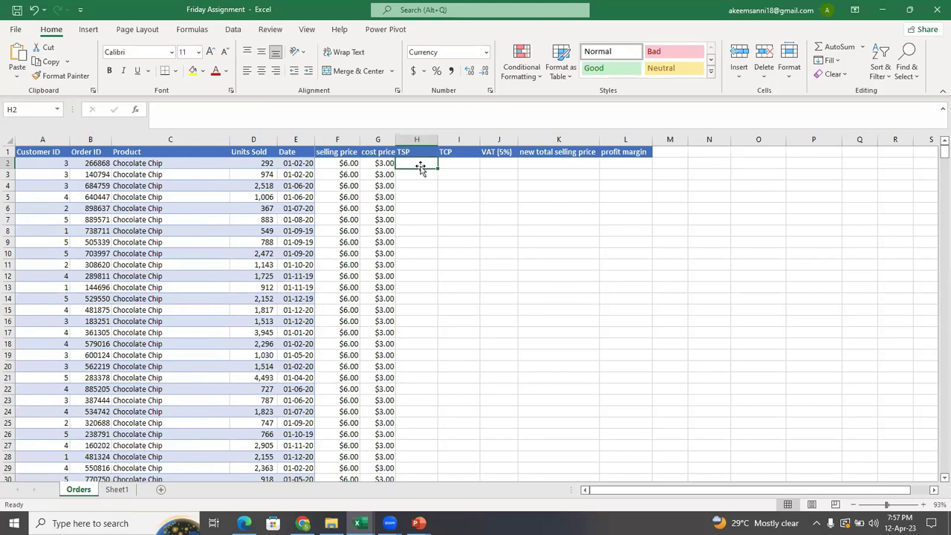
type("=")
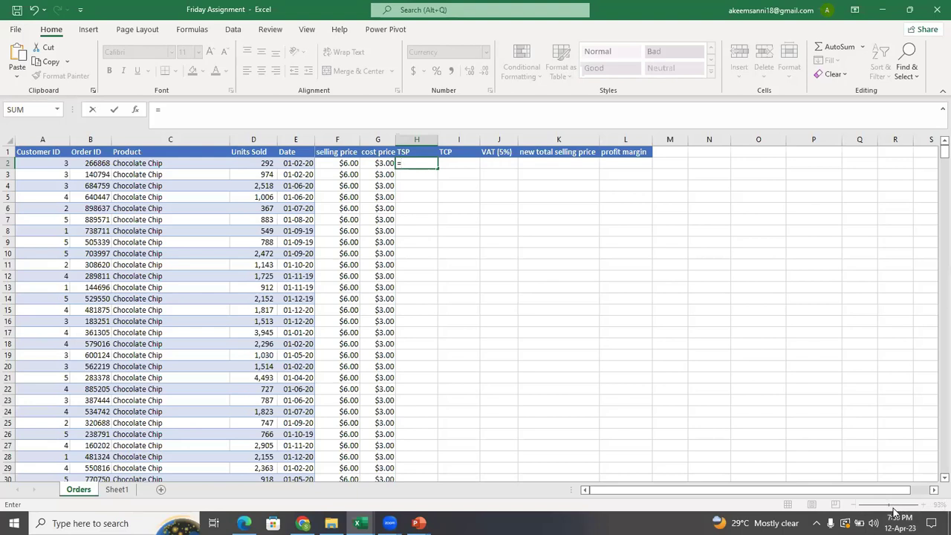
key("Escape")
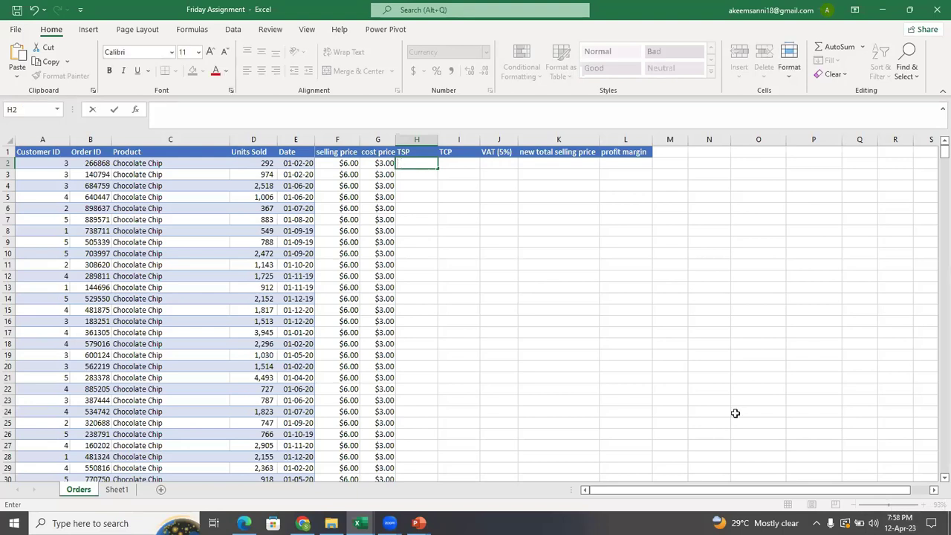
- Calculate the first order's TSP in H2 by multiplying its selling price by Units Sold with =F2*D2
left_click(782, 412)
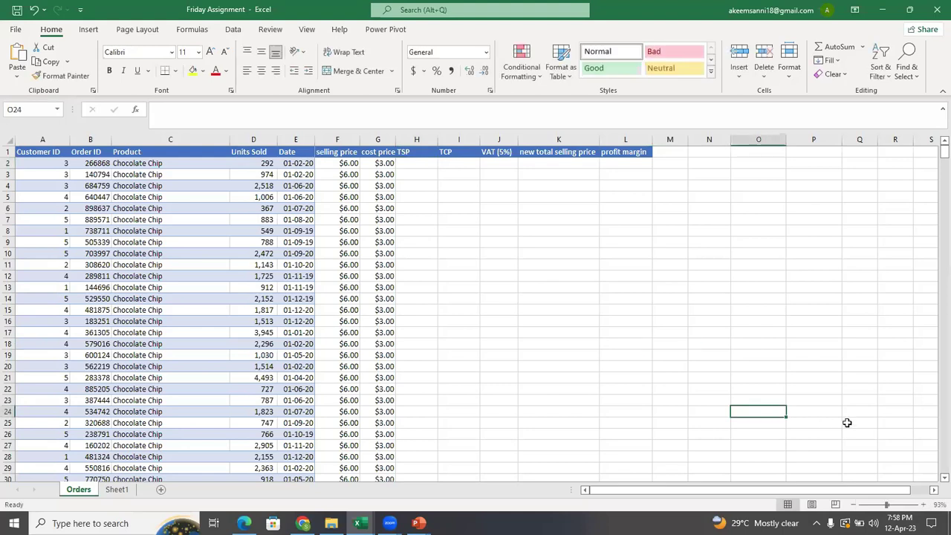
left_click(891, 505)
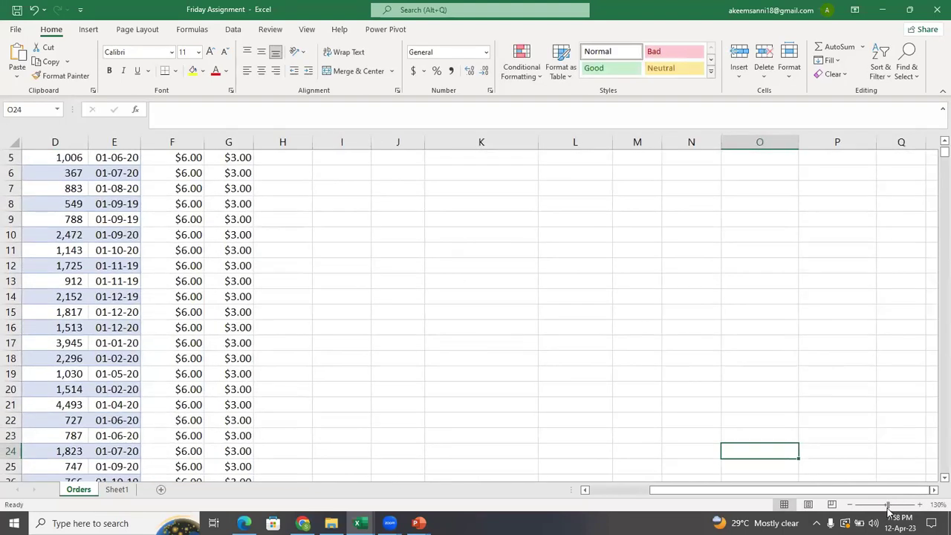
left_click_drag(886, 507, 883, 508)
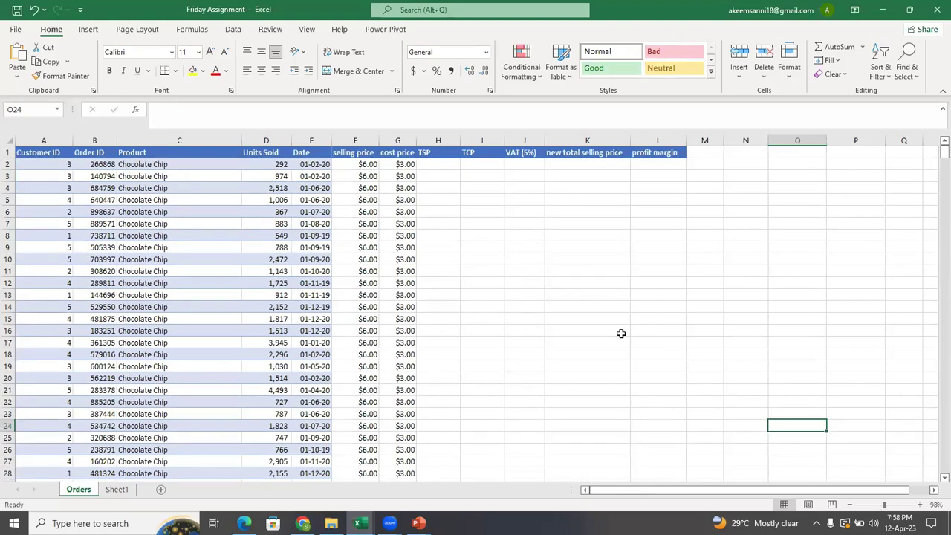
left_click(439, 165)
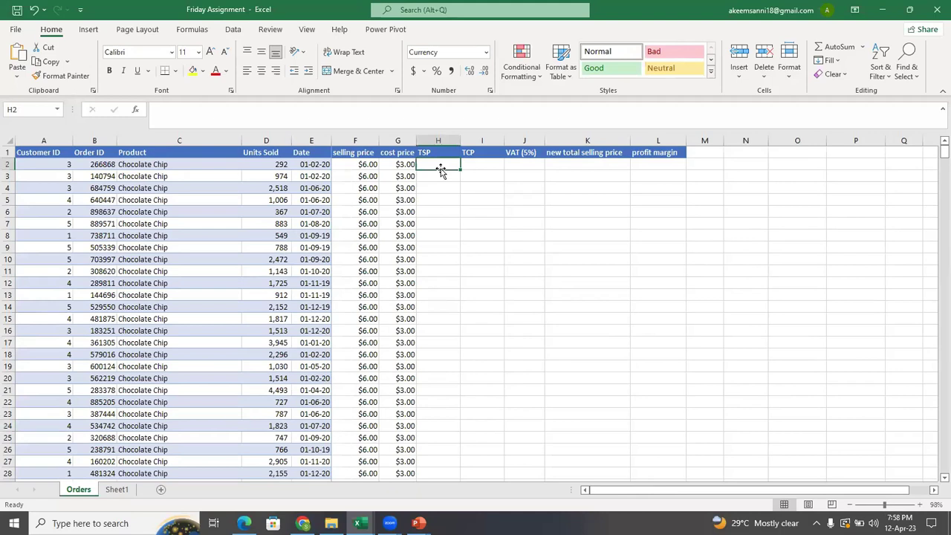
type("=")
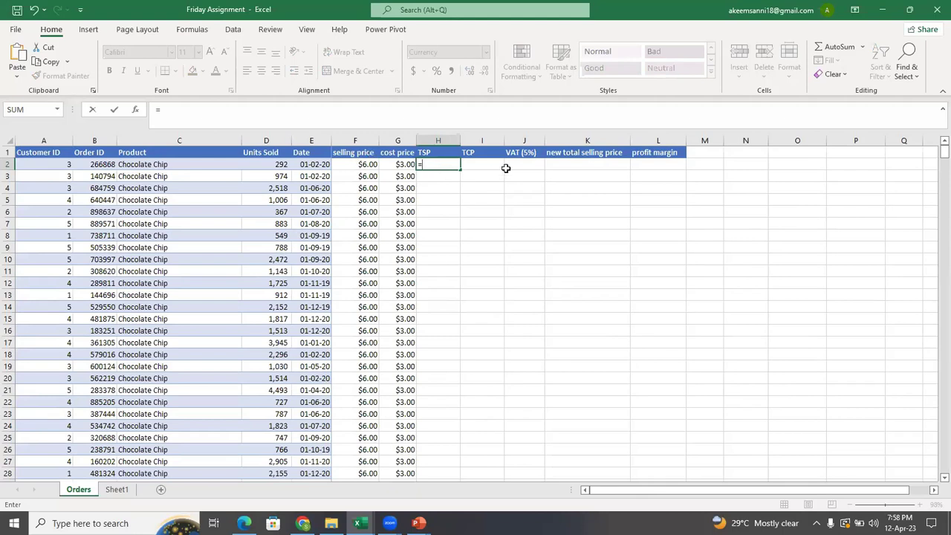
left_click(360, 168)
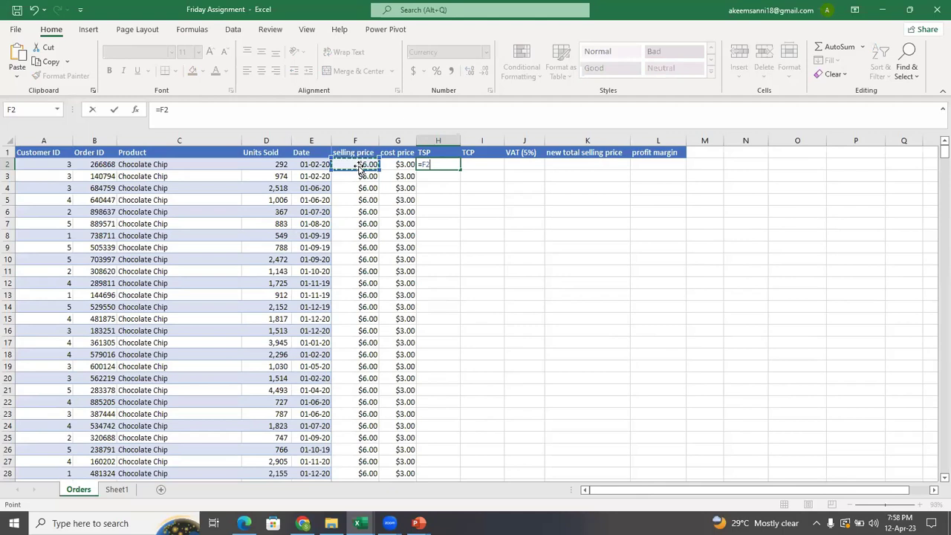
type("*")
left_click(282, 165)
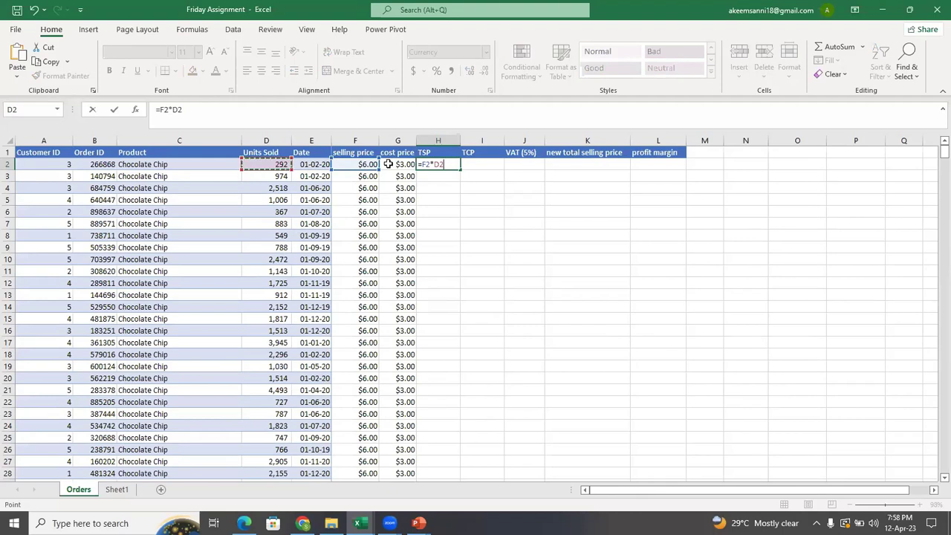
key("Return")
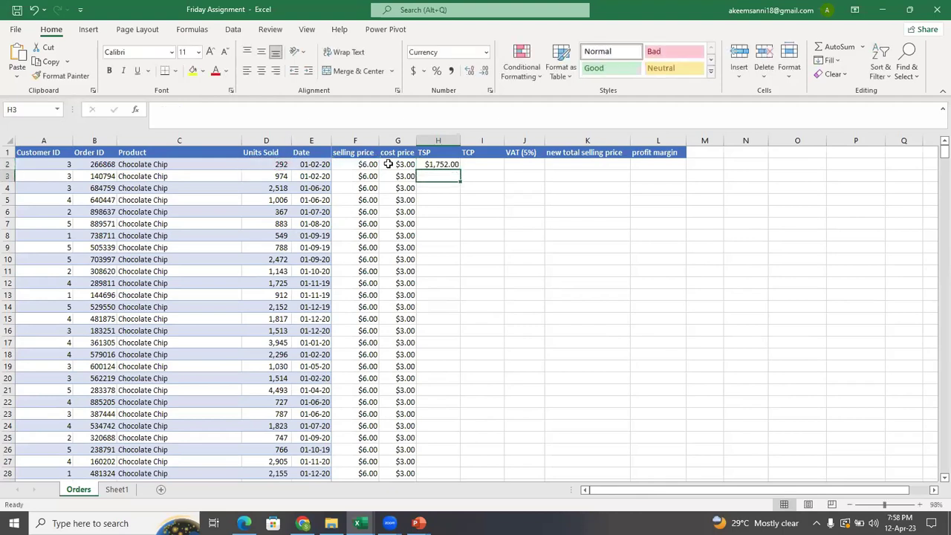
- Fill the TSP formula from H2 down to the last order row and auto-fit the width of column H
left_click(448, 164)
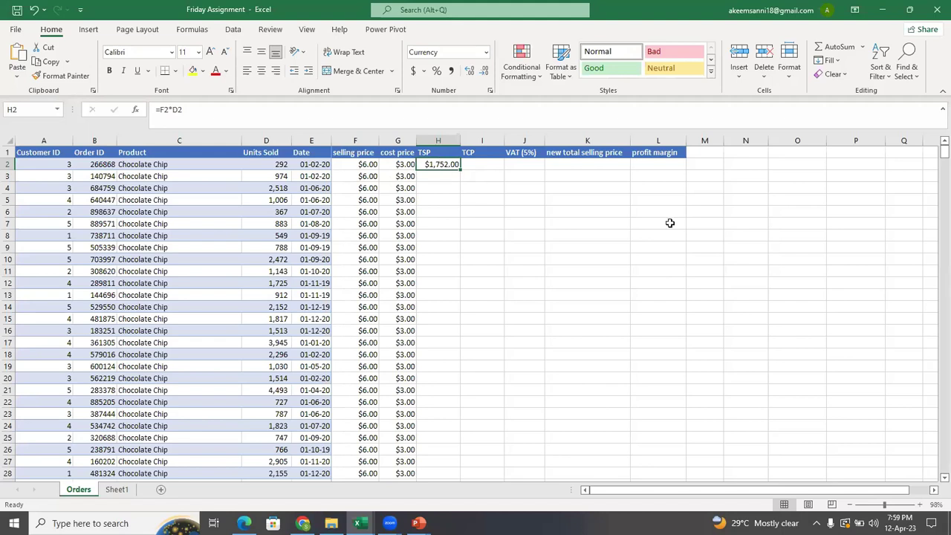
left_click_drag(942, 151, 934, 363)
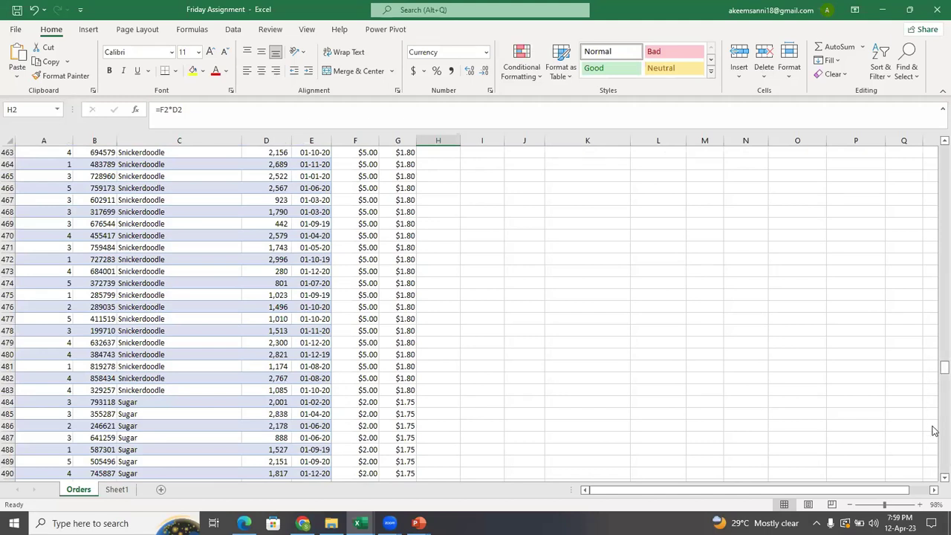
left_click_drag(935, 379, 935, 472)
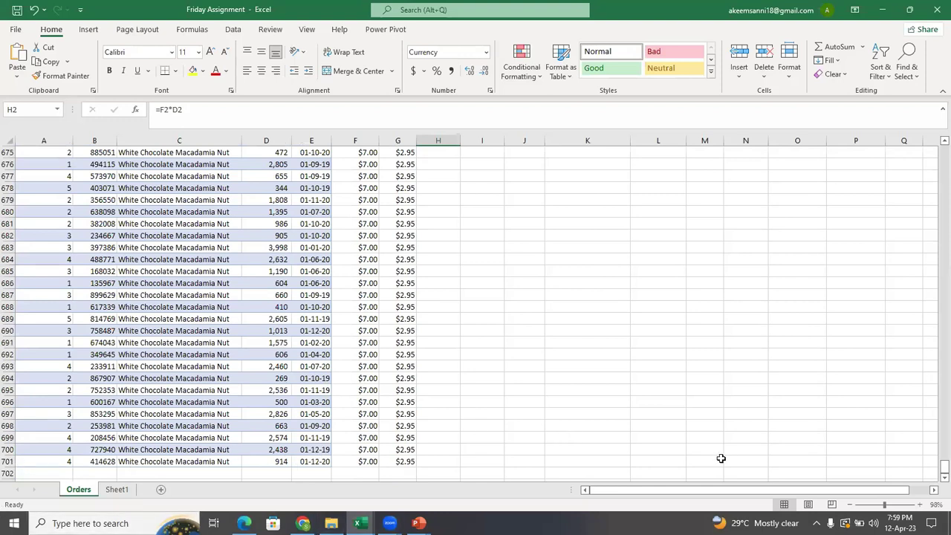
left_click_drag(940, 468, 935, 56)
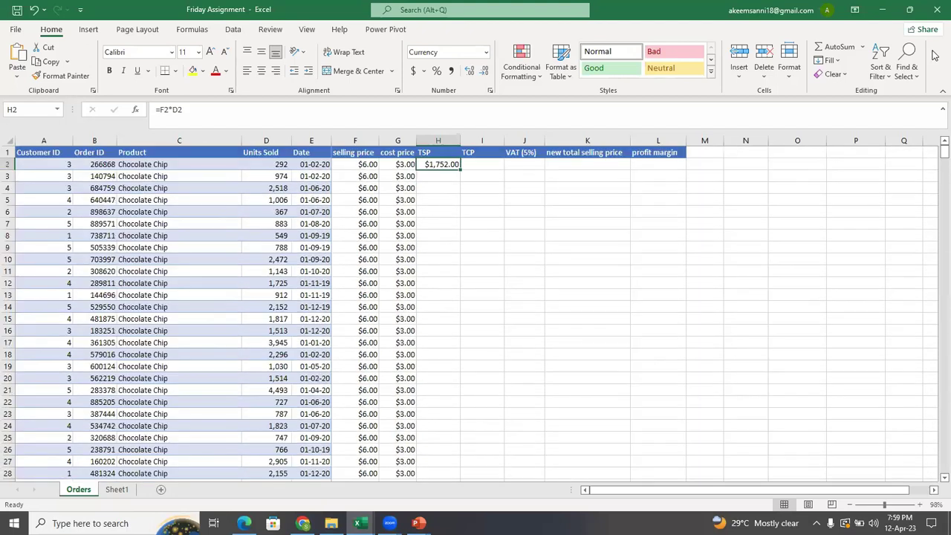
double_click(460, 172)
double_click(460, 141)
- Calculate TCP in I2 as Units Sold times cost price with =D2*G2, and fill the formula down the column
left_click(490, 169)
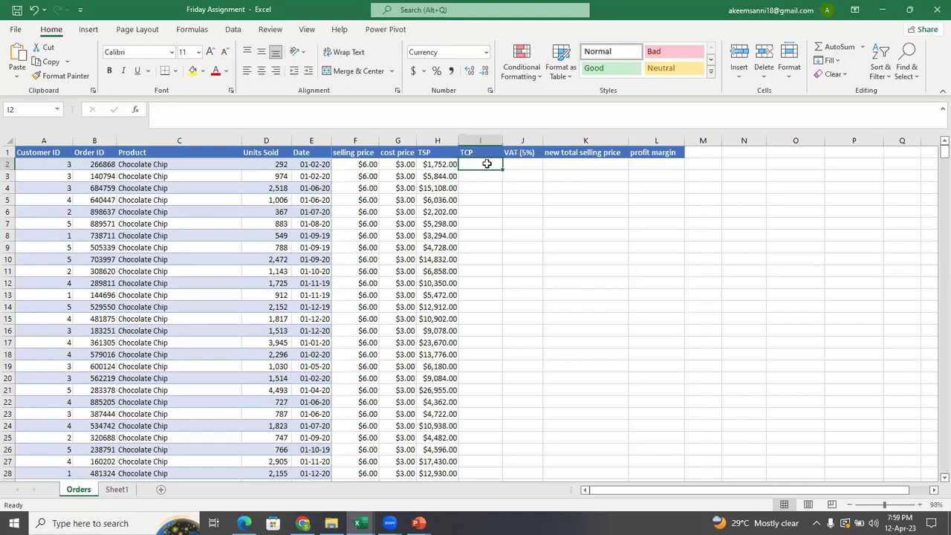
type("=")
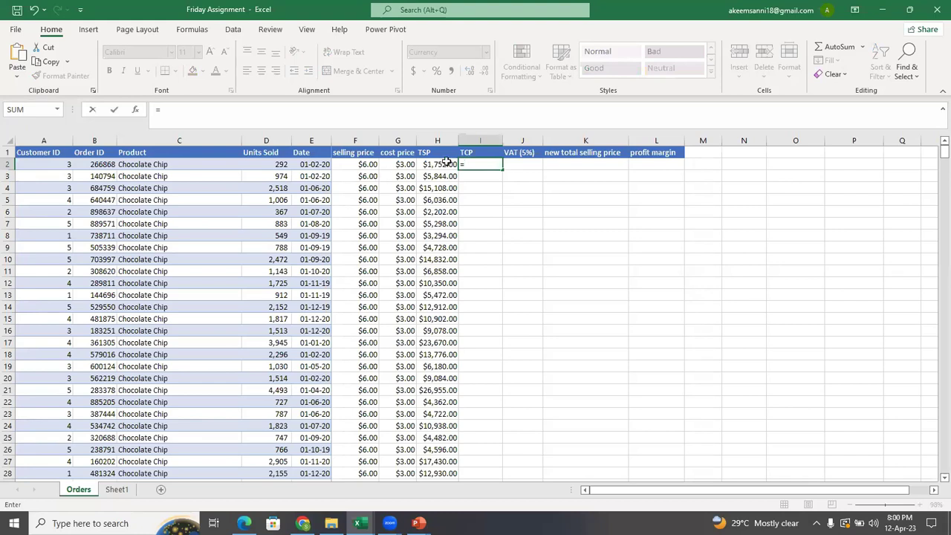
left_click(273, 164)
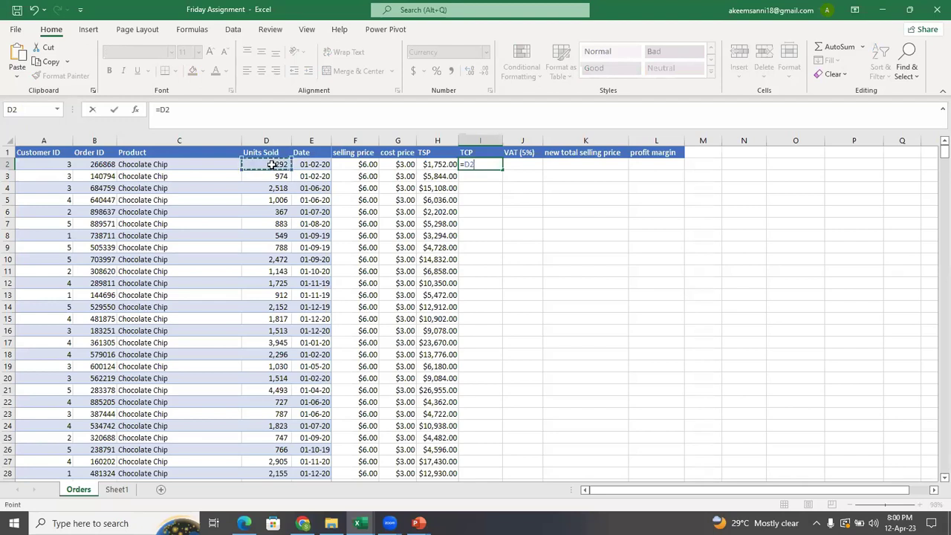
type("*")
left_click(410, 165)
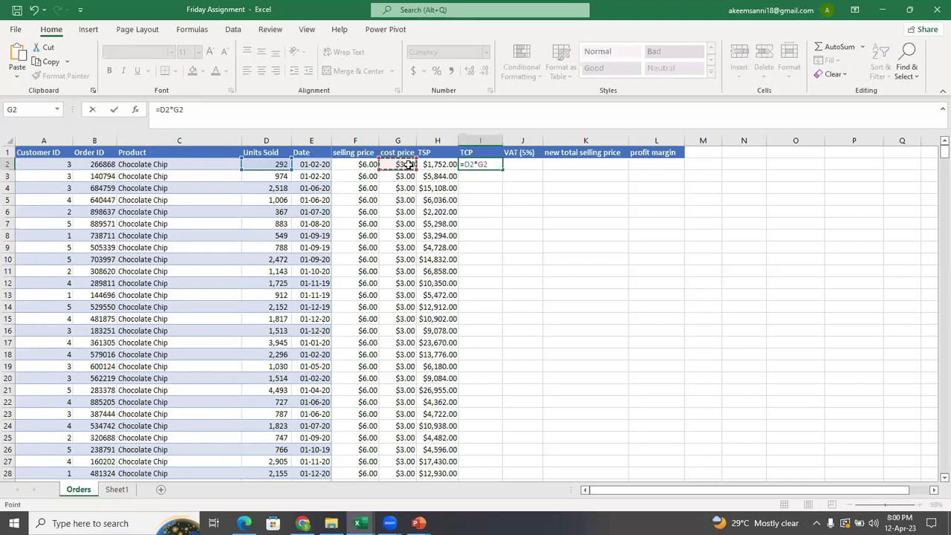
key("Return")
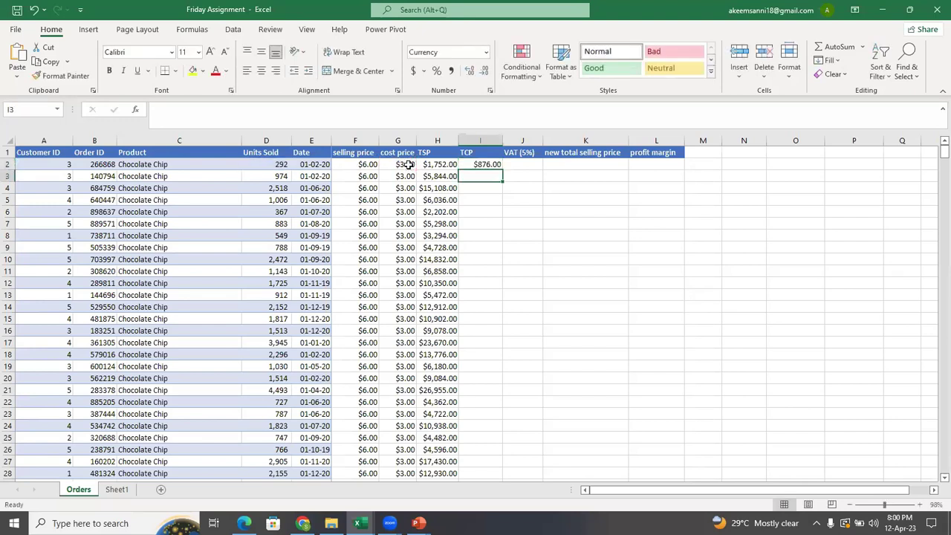
left_click(490, 164)
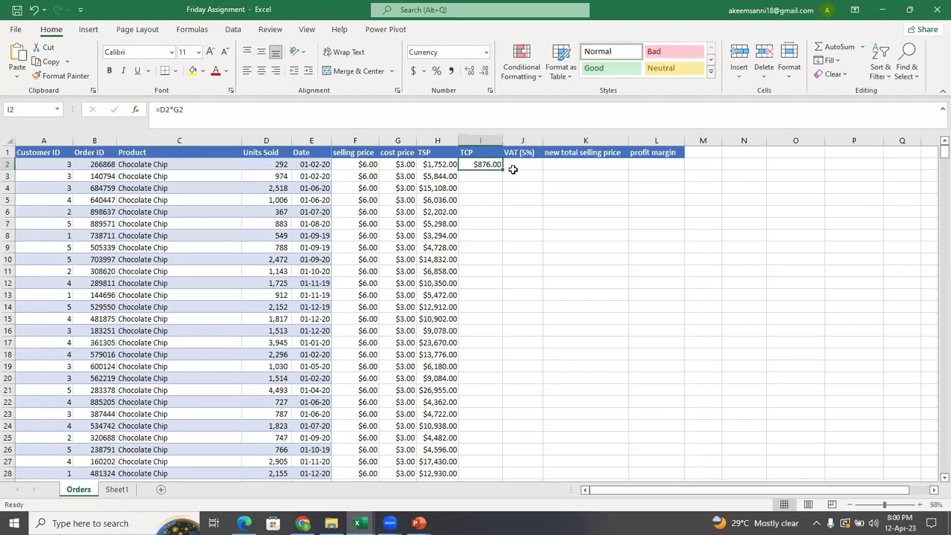
double_click(504, 171)
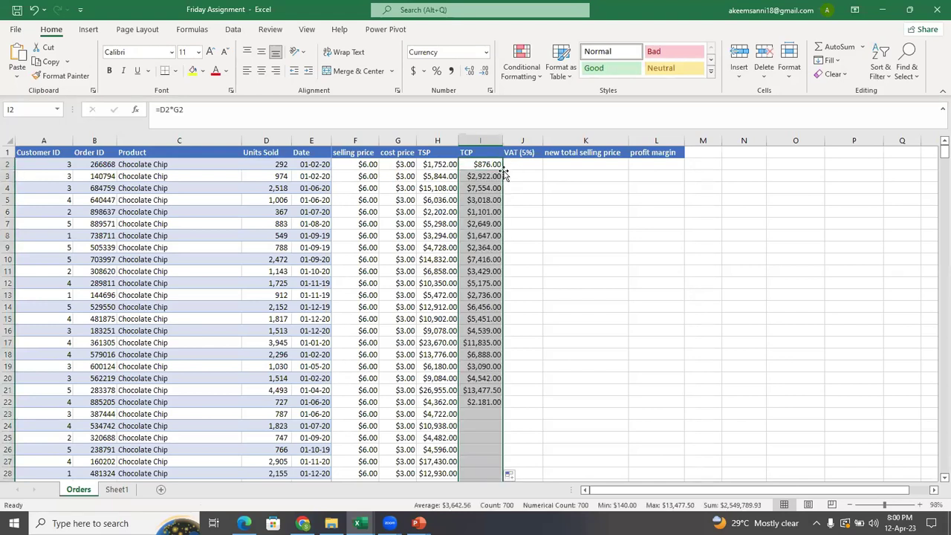
- Examine the TSP and TCP formulas in row 2 alongside the Units Sold and VAT (5%) cells
left_click(535, 173)
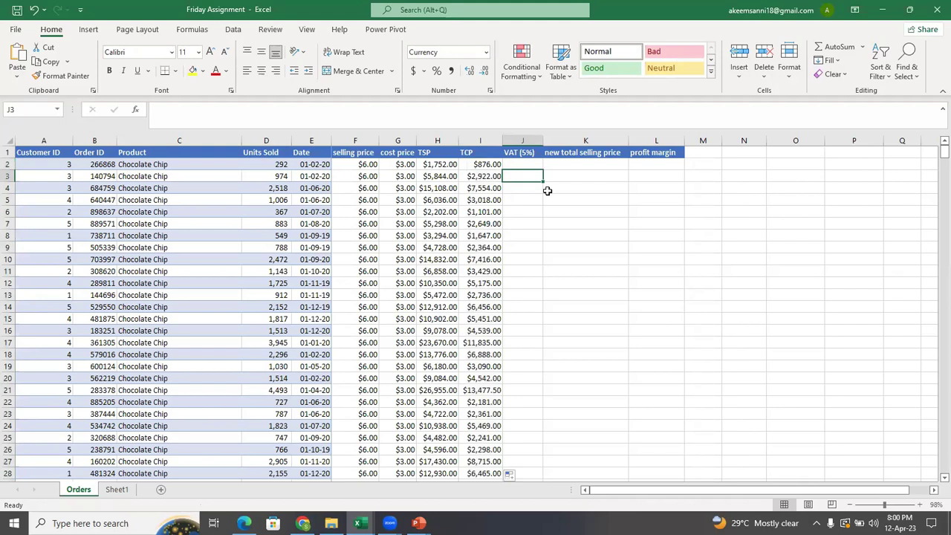
left_click(427, 167)
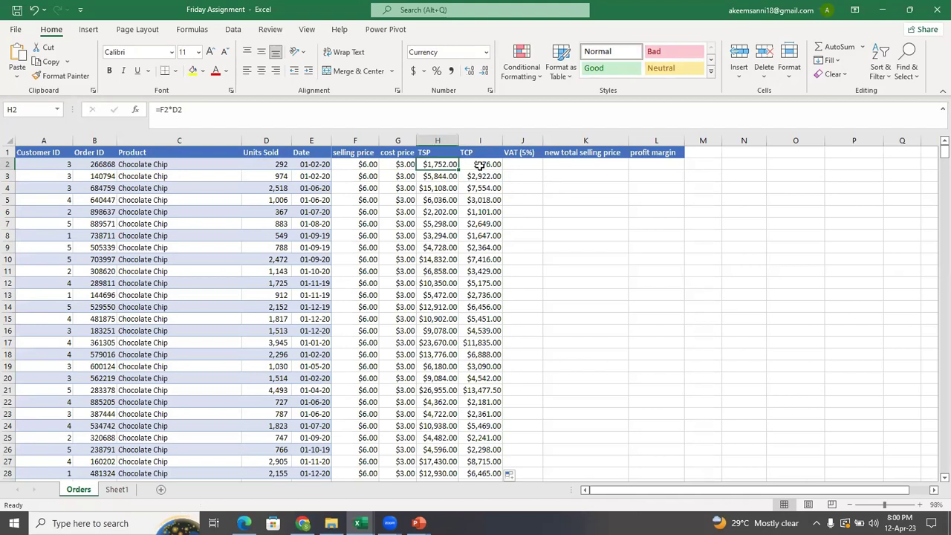
left_click(480, 166)
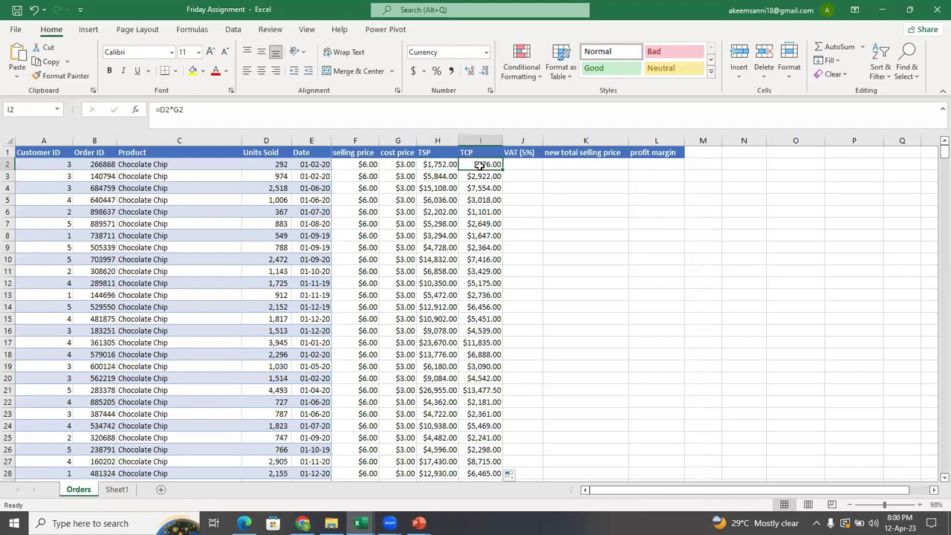
left_click(444, 166)
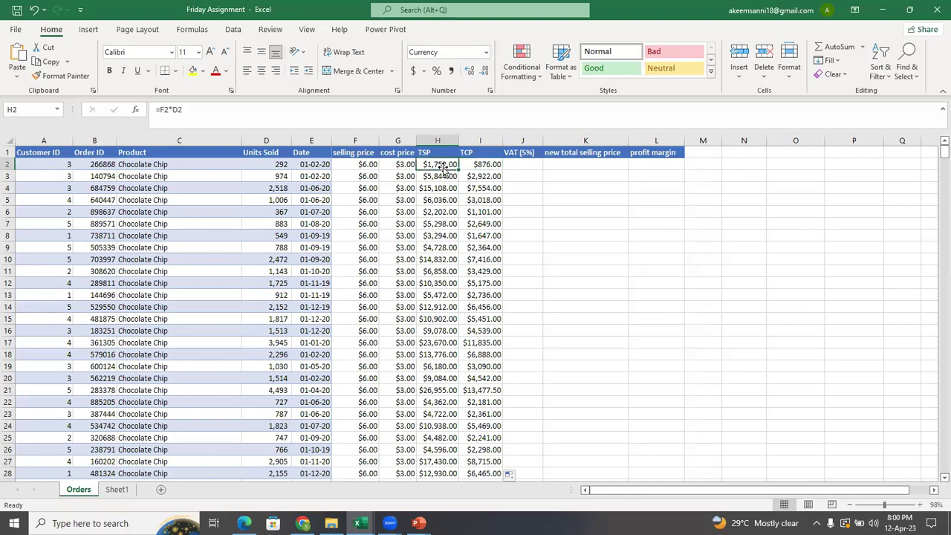
left_click(488, 164)
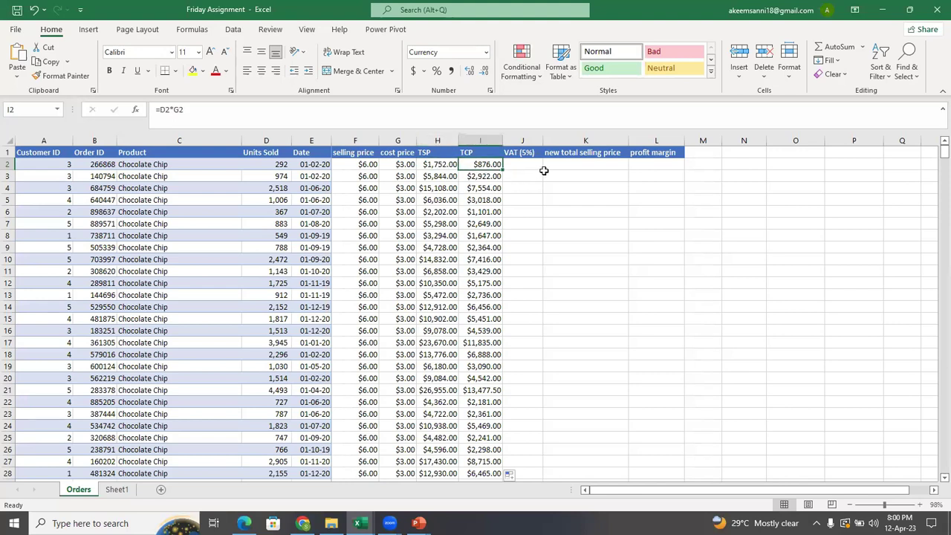
left_click(537, 165)
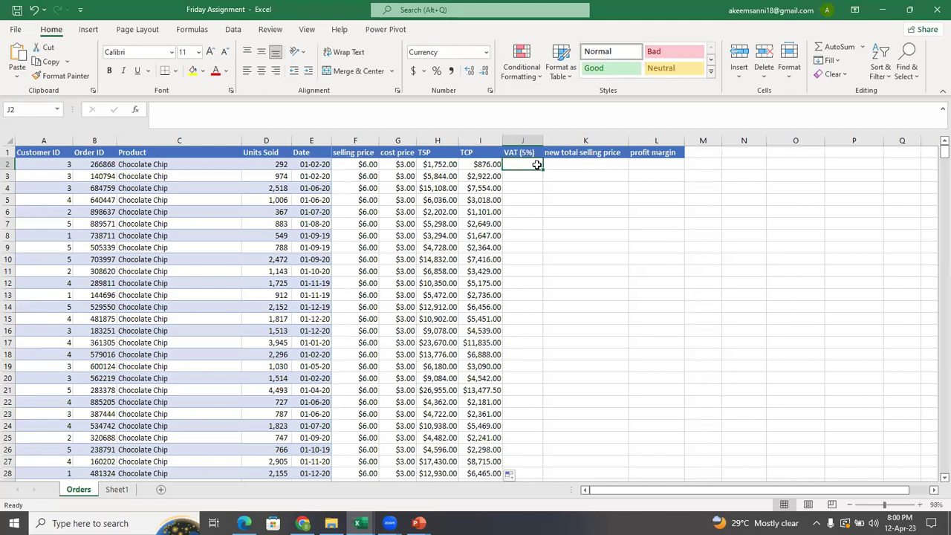
left_click(281, 169)
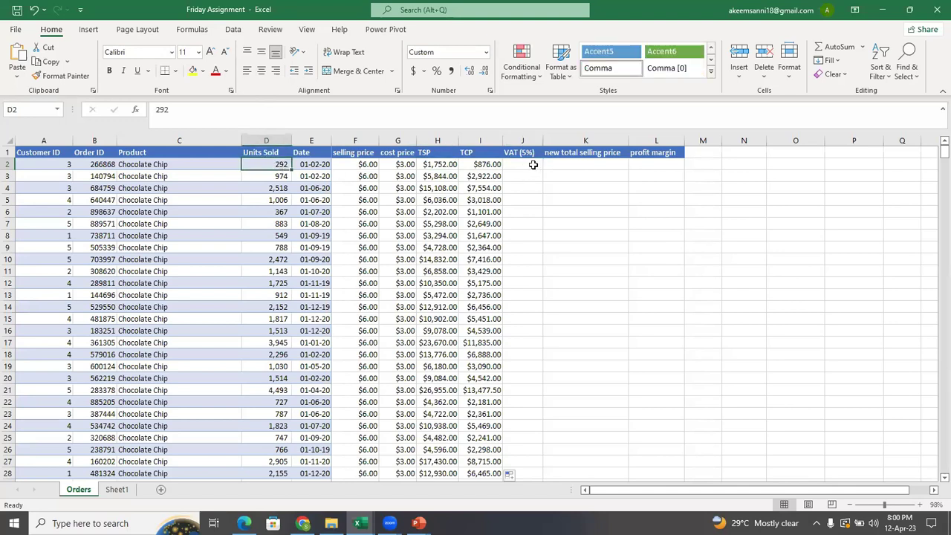
left_click(532, 165)
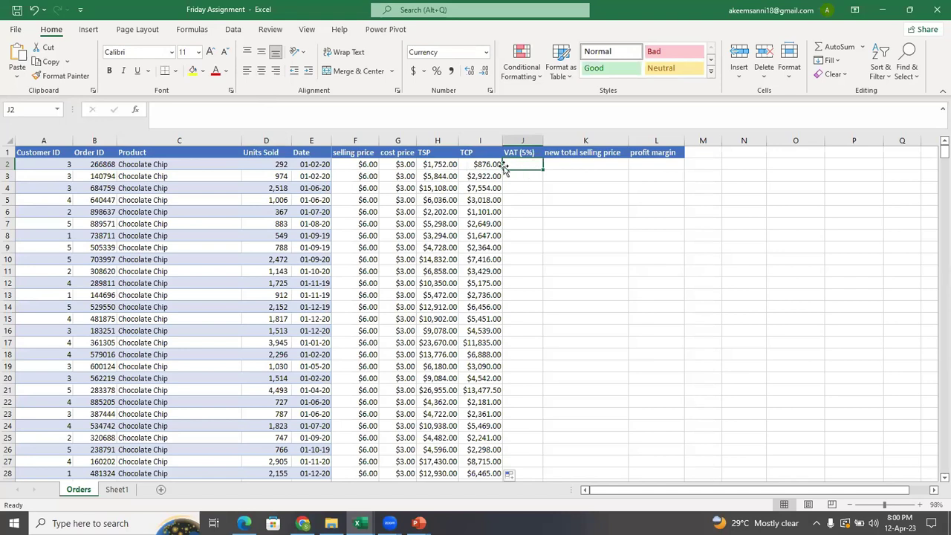
left_click(451, 165)
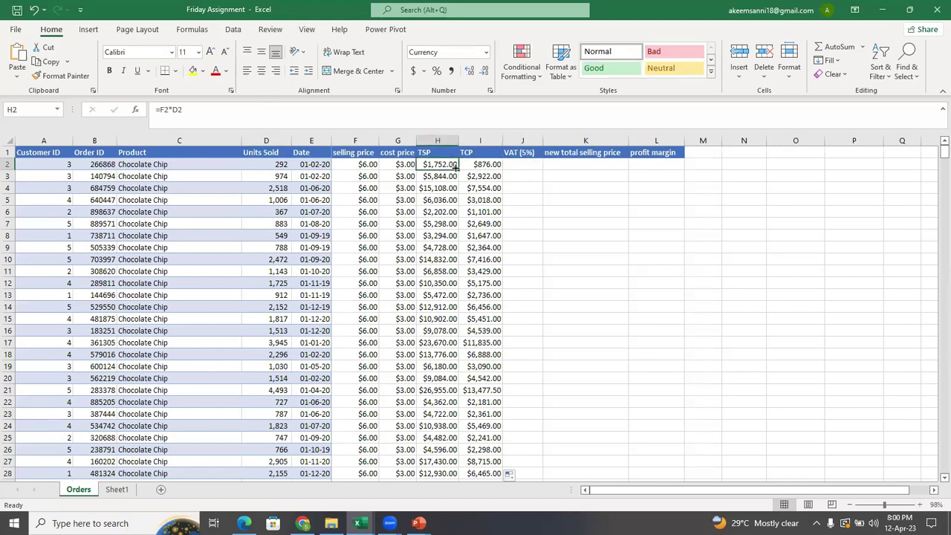
left_click(484, 161)
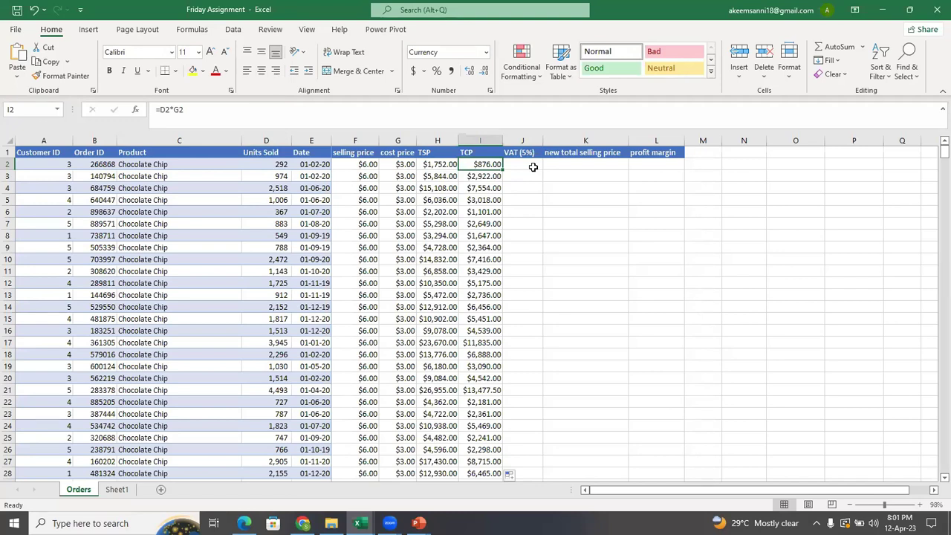
left_click(436, 165)
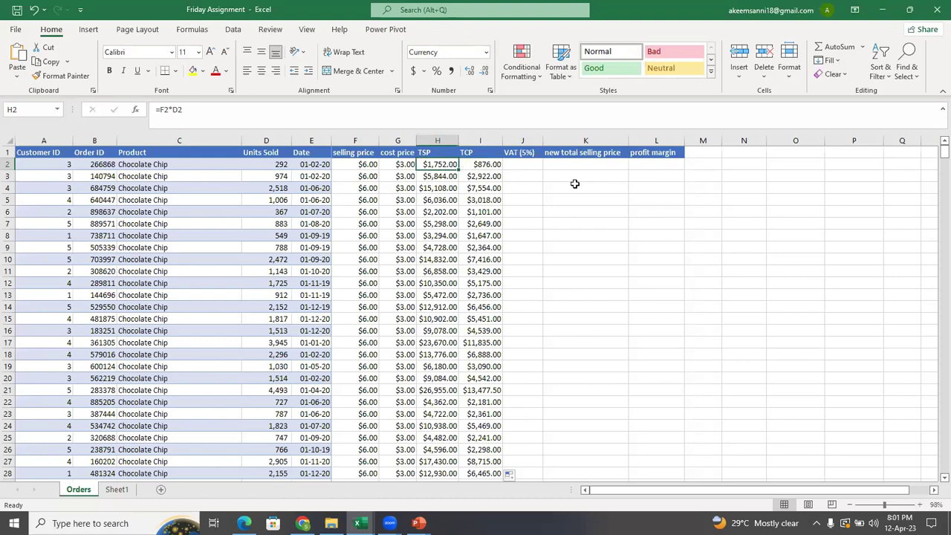
left_click(514, 166)
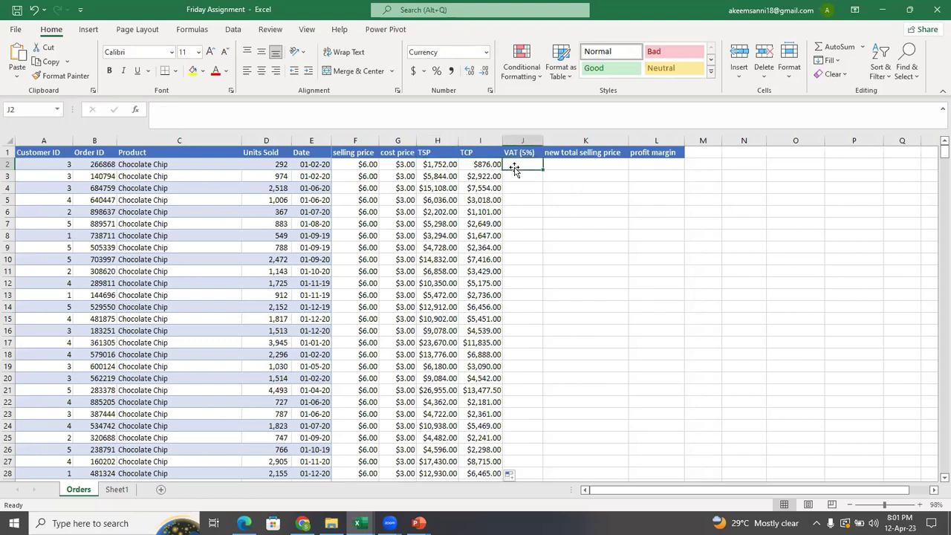
left_click(443, 165)
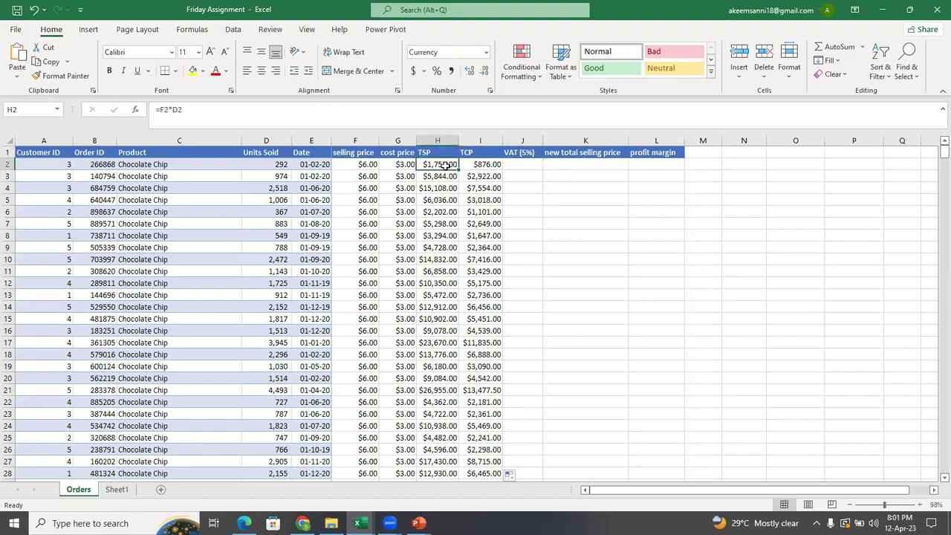
left_click(528, 164)
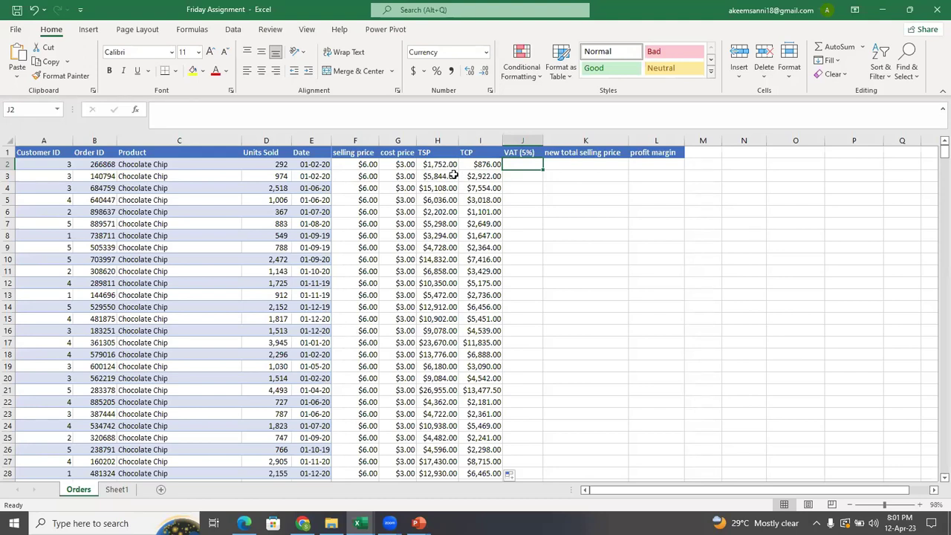
- Calculate 5% VAT in J2 with =H2*5% and fill the formula down the VAT (5%) column
type("=")
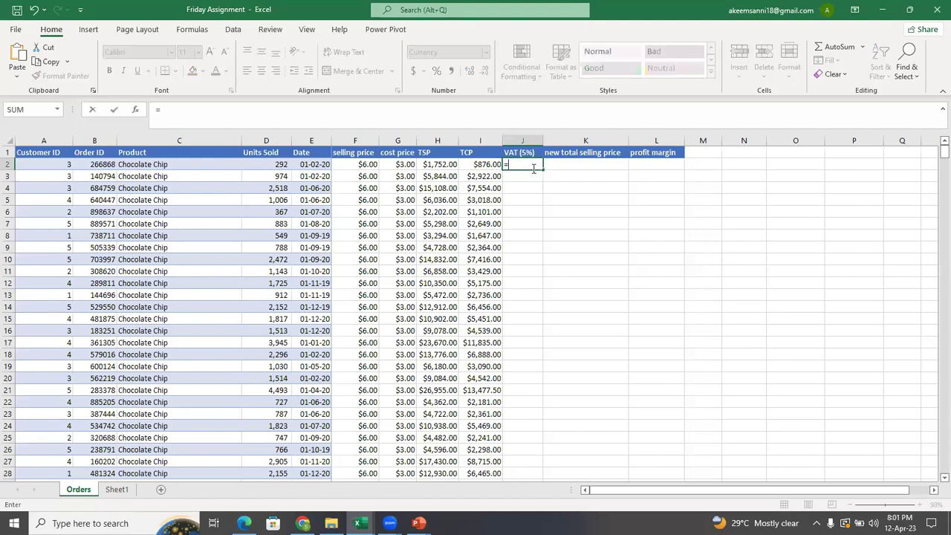
left_click(444, 164)
type("*5%")
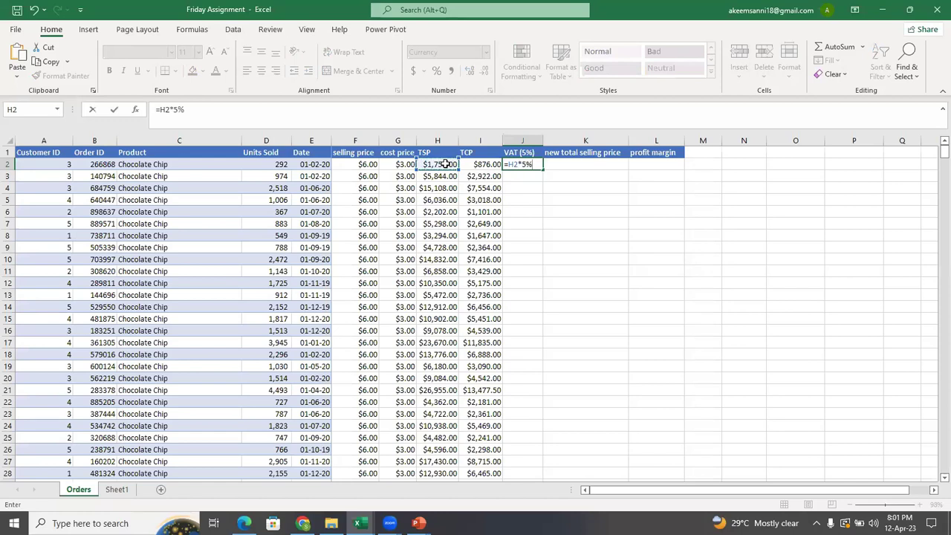
key("Return")
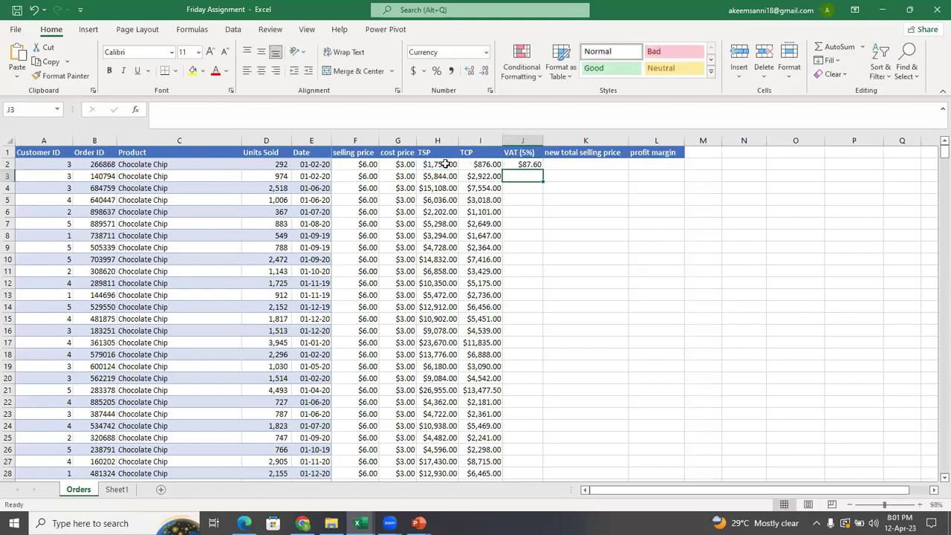
left_click(532, 164)
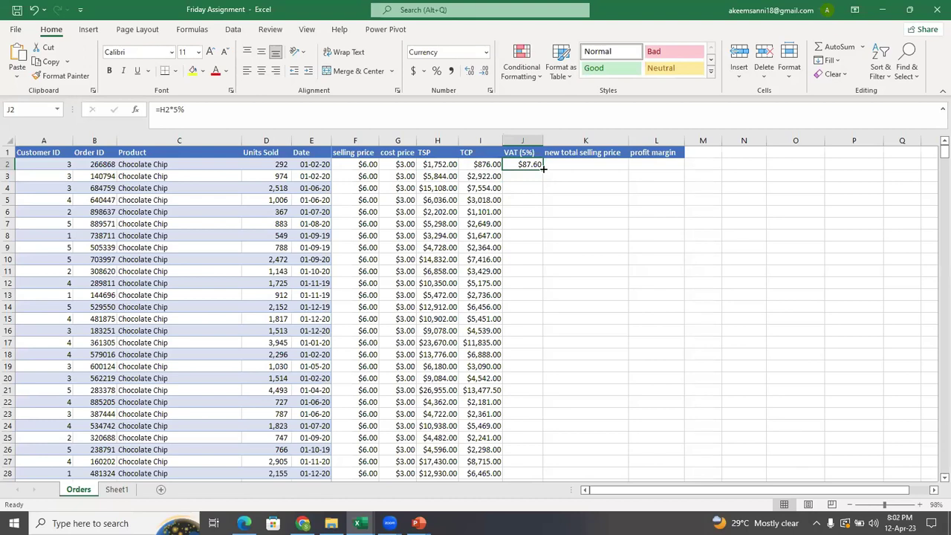
double_click(543, 169)
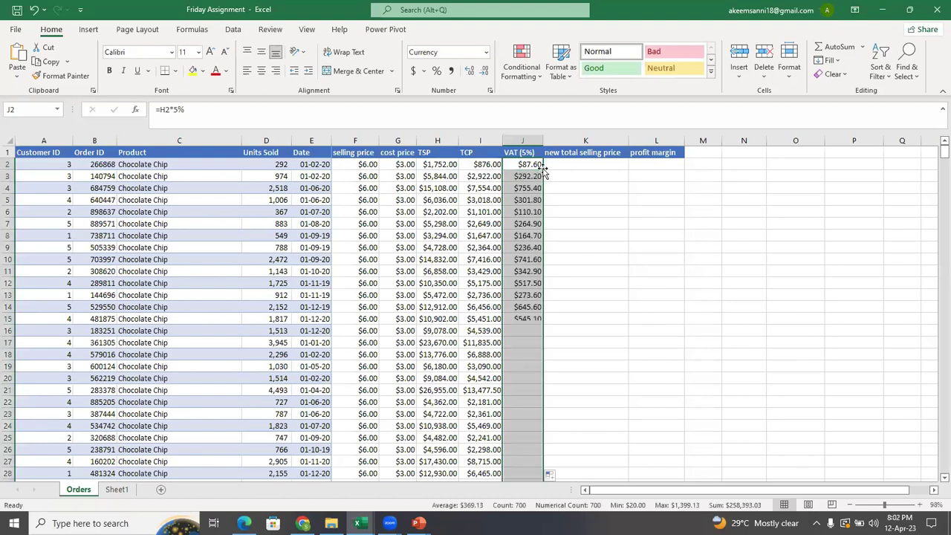
left_click(595, 292)
- Examine the TSP and VAT (5%) formulas in the first order rows
left_click(534, 168)
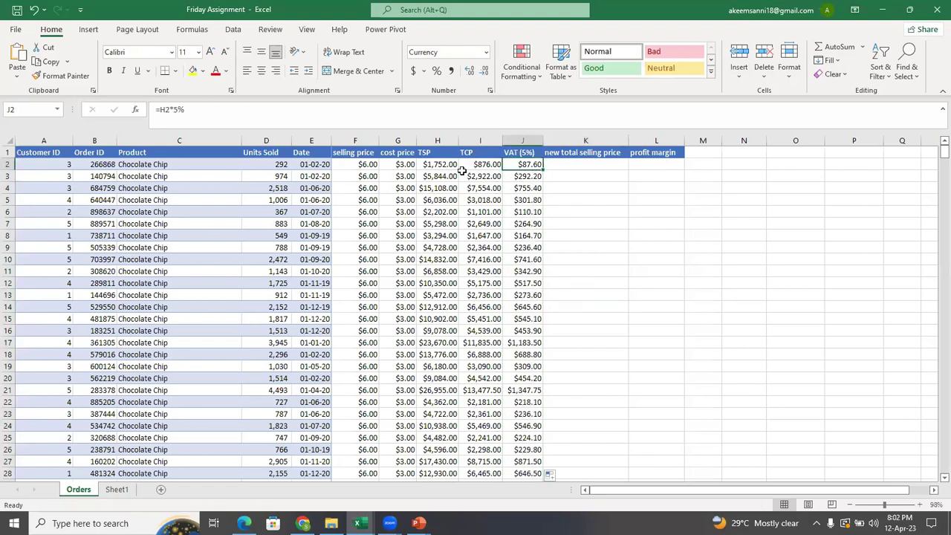
left_click(461, 168)
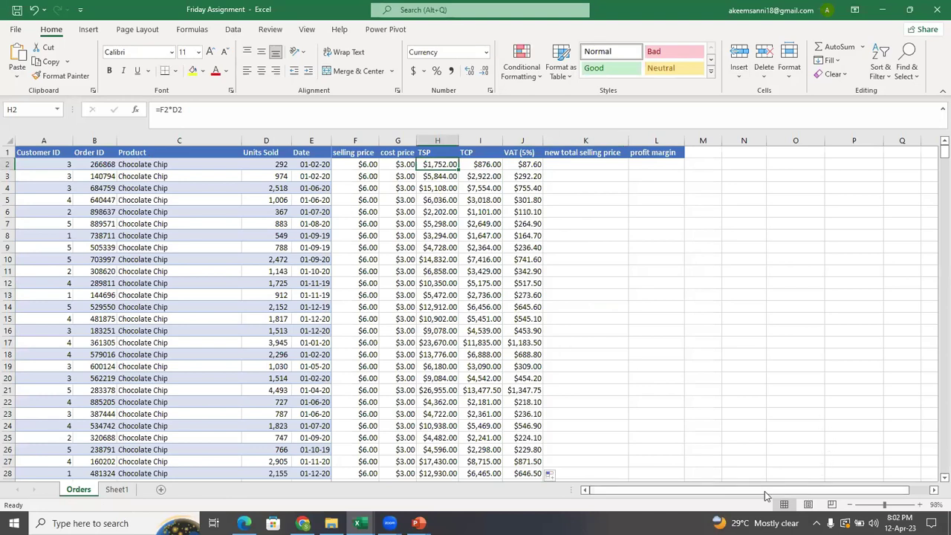
left_click(870, 373)
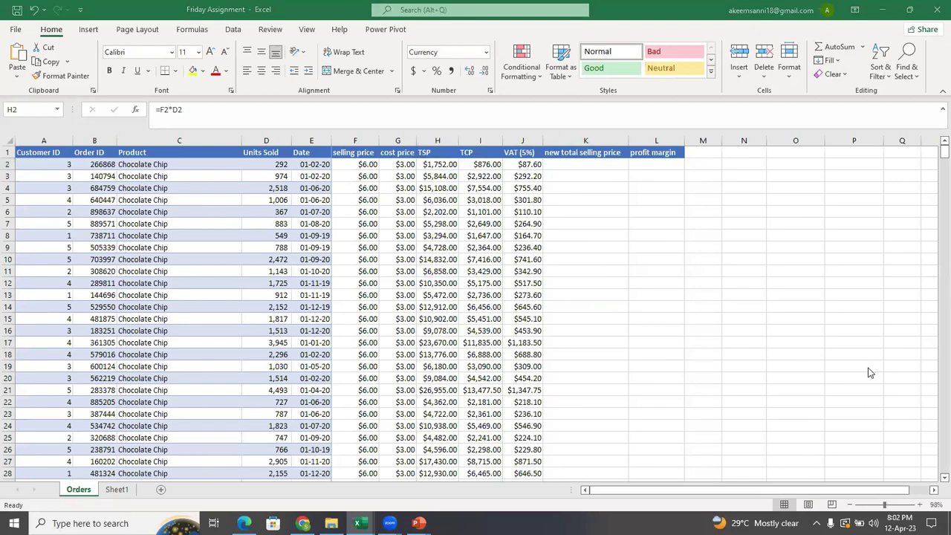
left_click(745, 493)
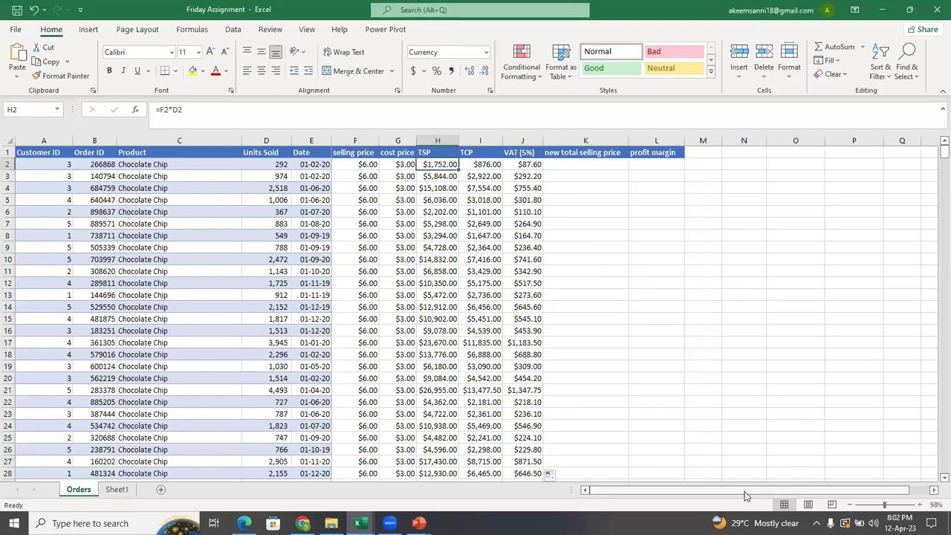
left_click(62, 169)
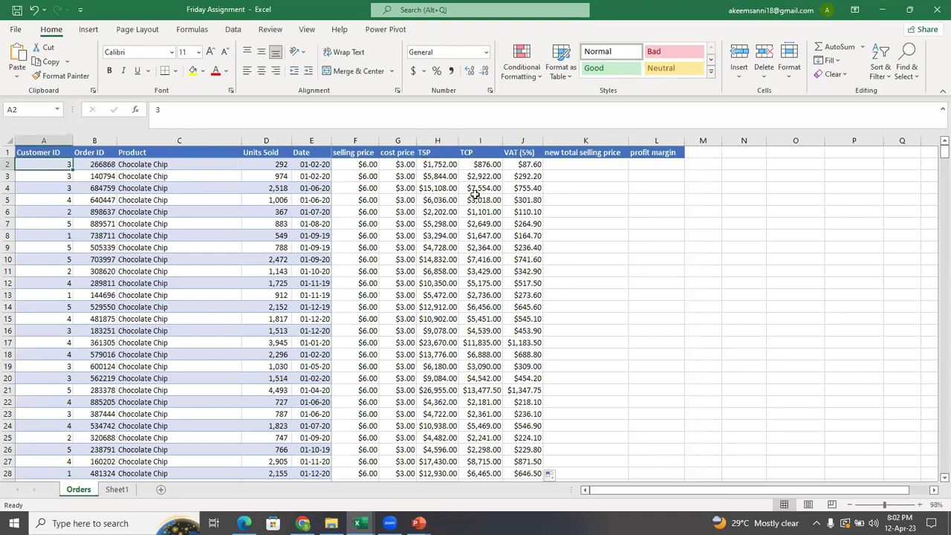
left_click(450, 166)
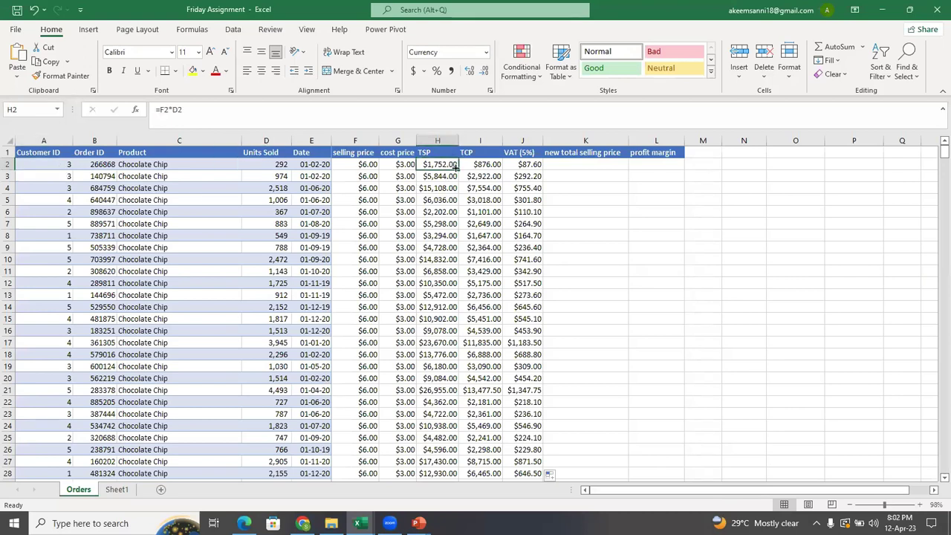
left_click(531, 169)
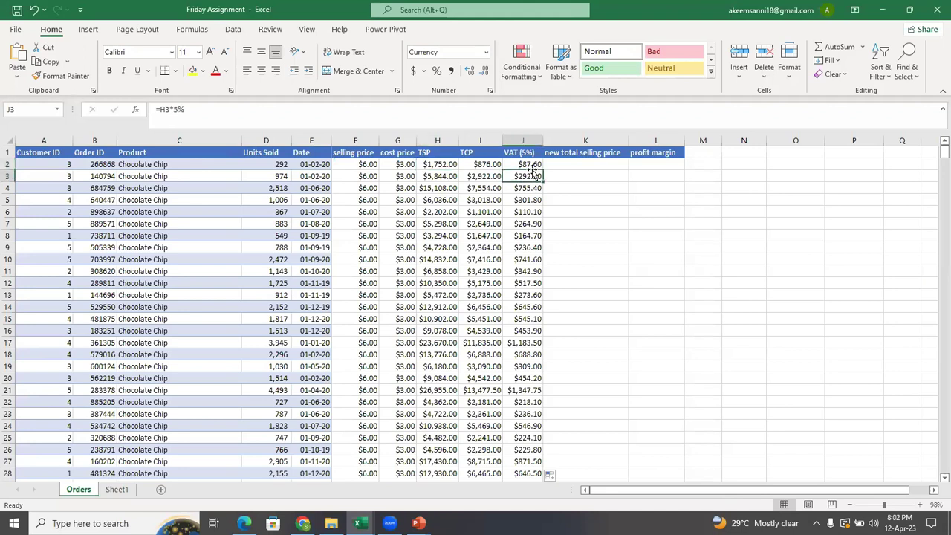
left_click(439, 166)
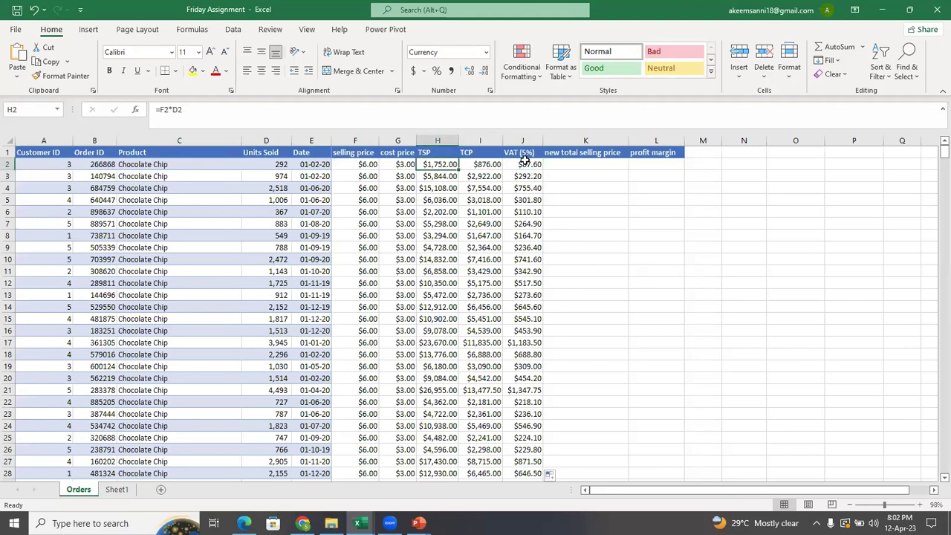
left_click(524, 162)
left_click(603, 164)
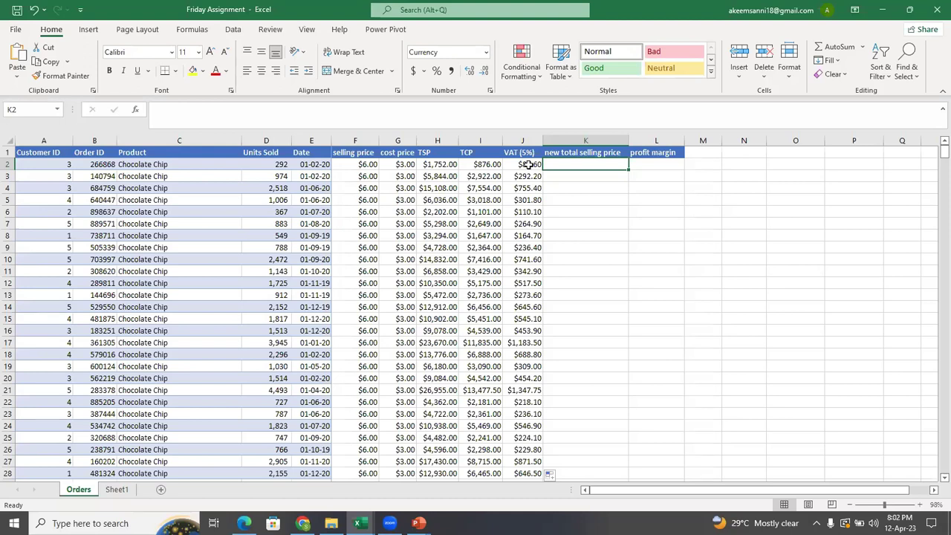
key("ctrl+shift+Down")
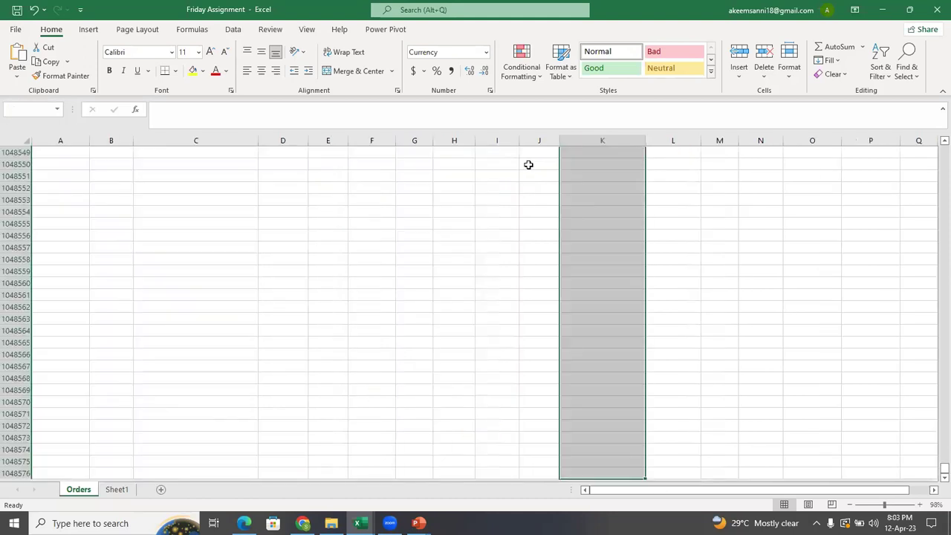
right_click(617, 199)
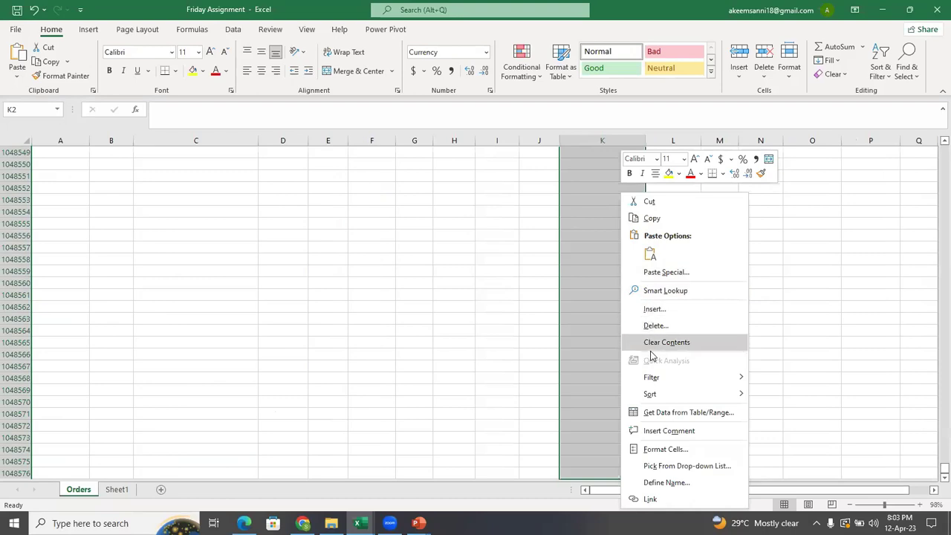
left_click(589, 322)
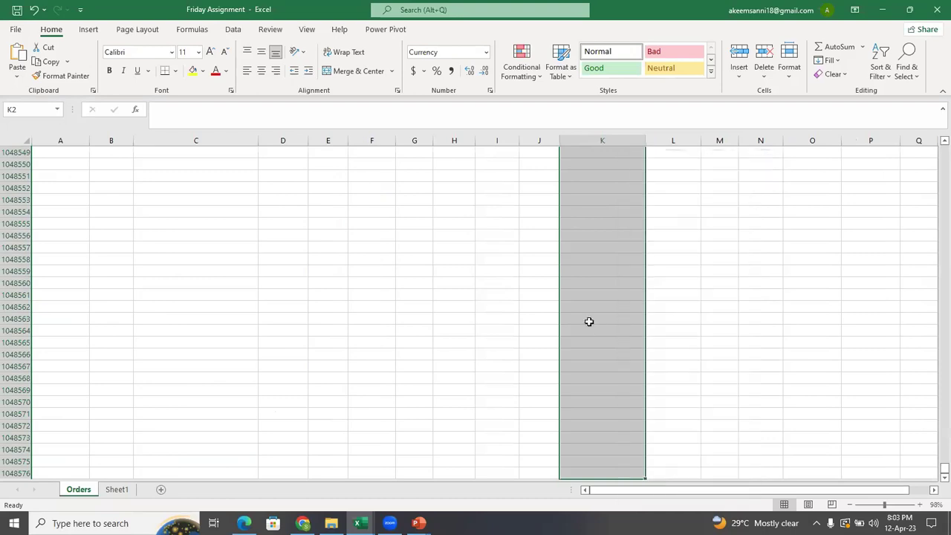
key("ctrl+Up")
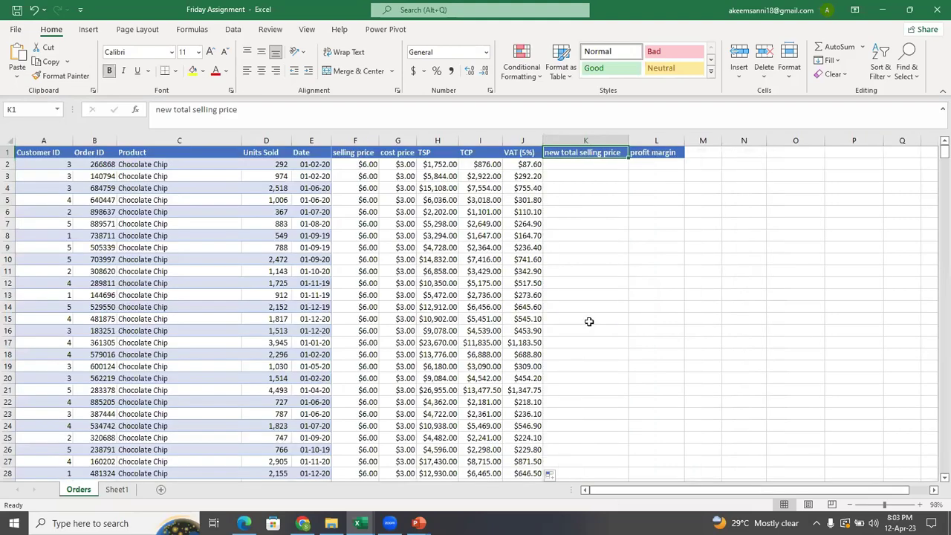
- Clear the contents of the VAT (5%) column from J2 down to J701
left_click(528, 164)
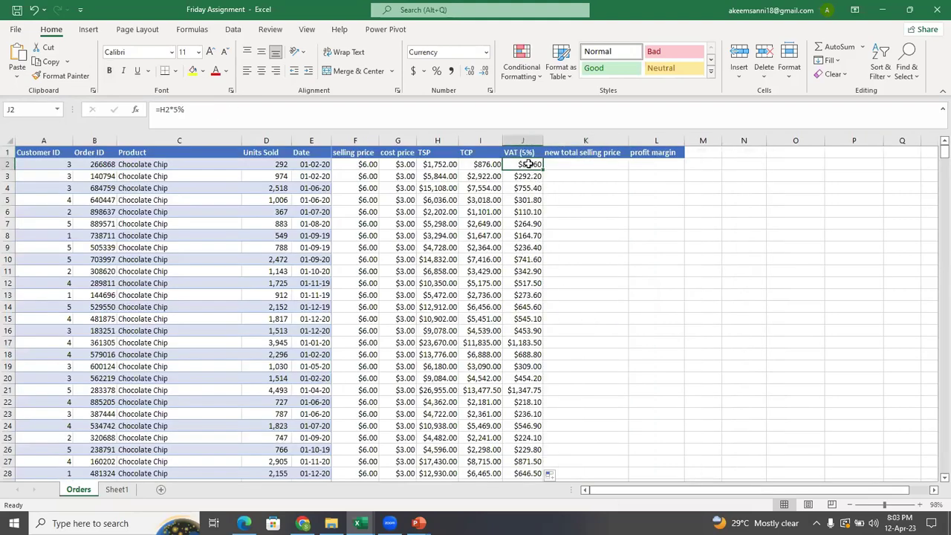
key("ctrl+shift+Down")
right_click(528, 164)
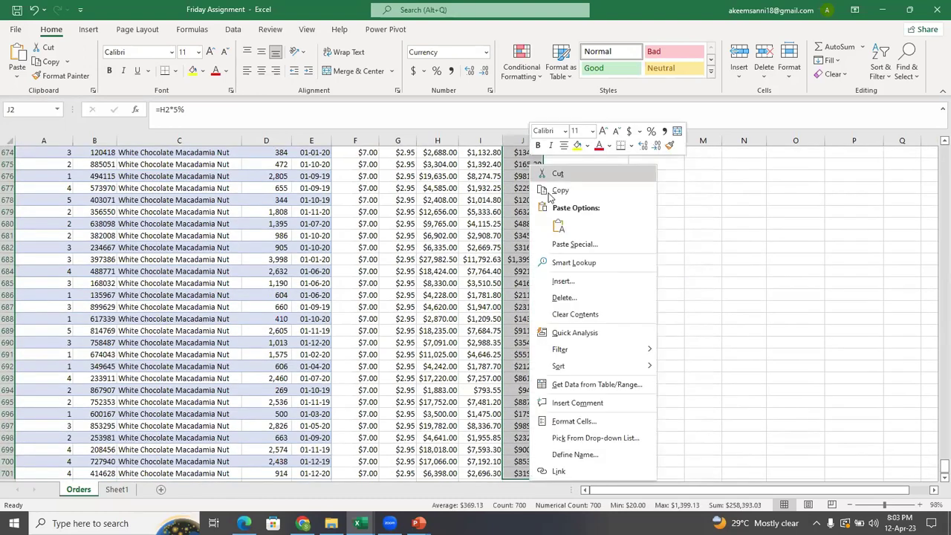
left_click(574, 315)
scroll(571, 309, "up", 20)
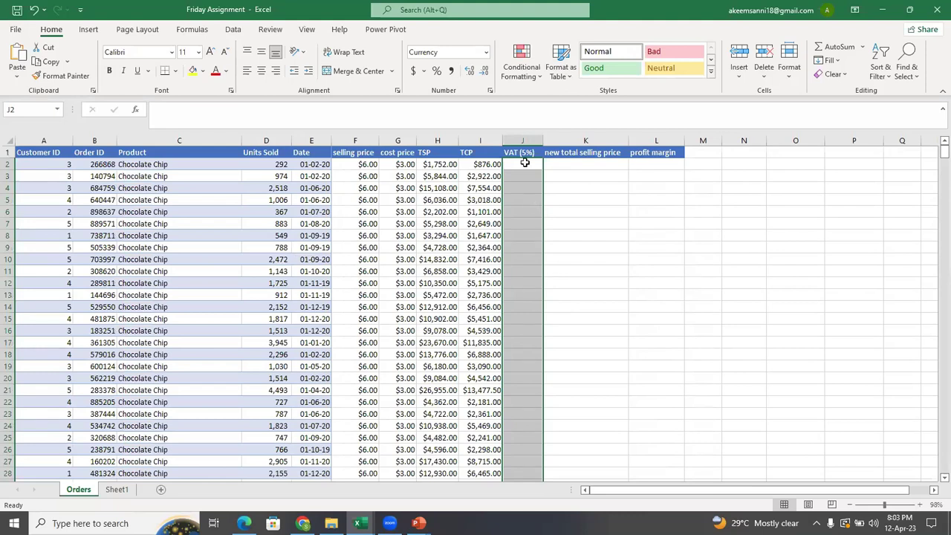
- Enter =H2*5% in J2 and fill the formula down the VAT (5%) column for all orders
left_click(525, 163)
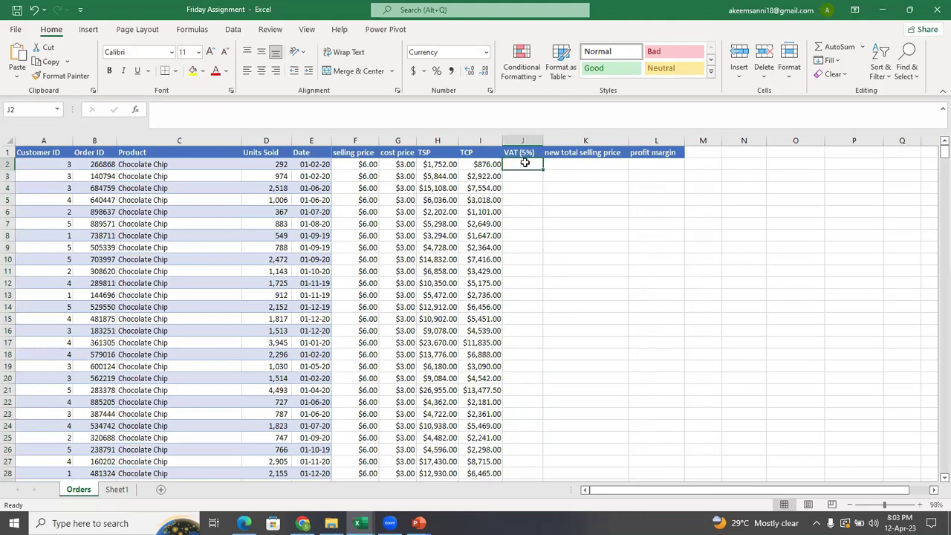
type("=")
left_click(446, 165)
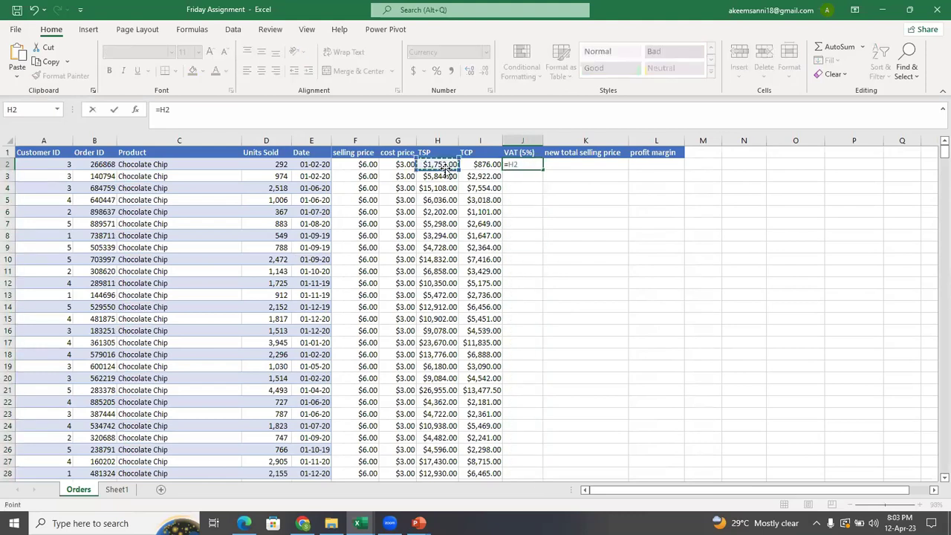
type("*")
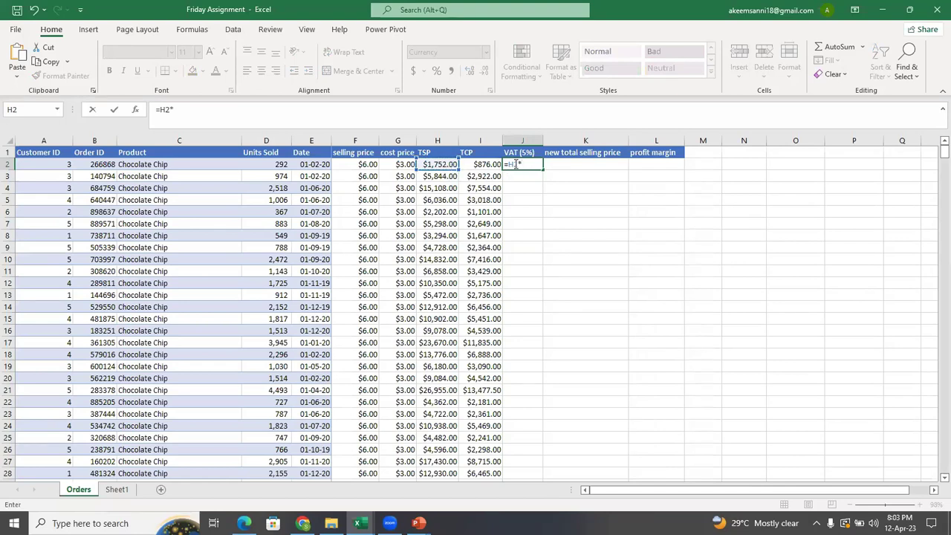
type("5%")
key("Return")
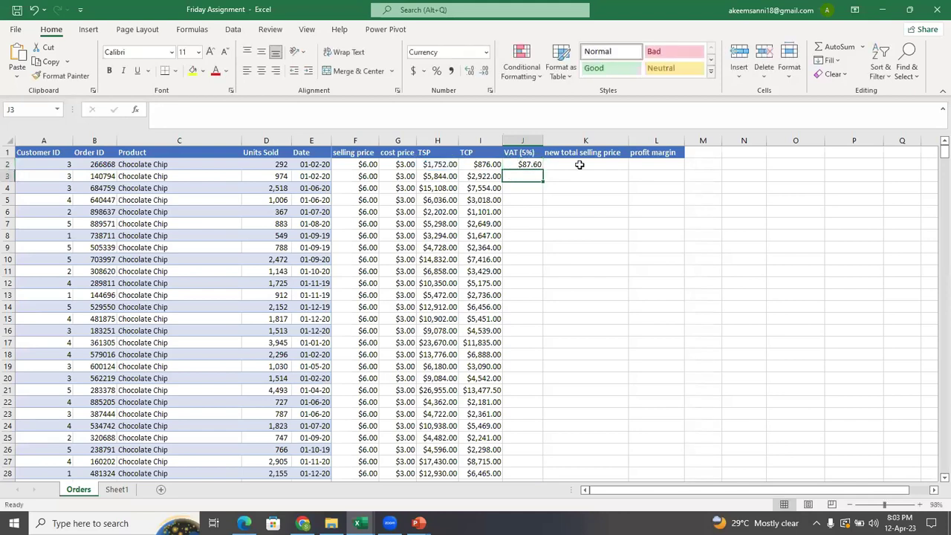
left_click(536, 165)
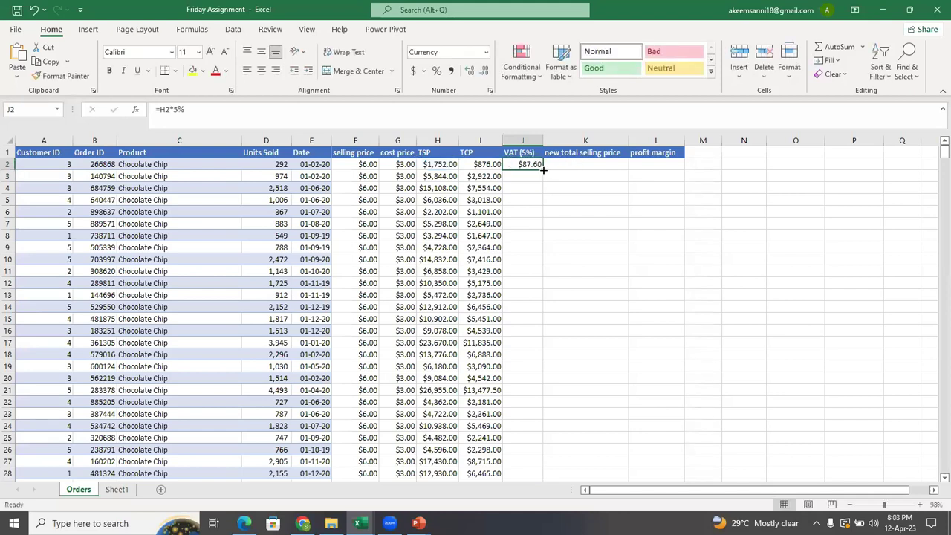
double_click(543, 170)
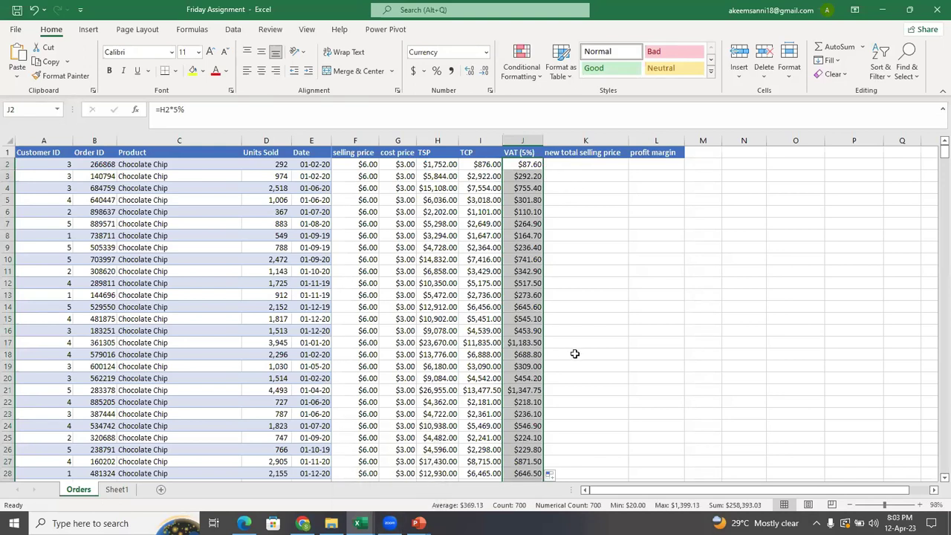
left_click(644, 453)
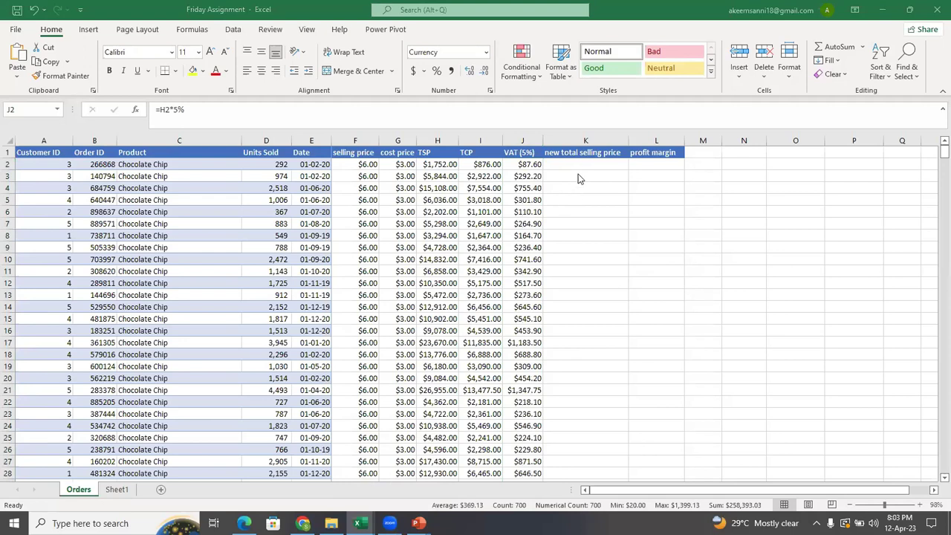
key("ctrl+shift+Down")
key("F2")
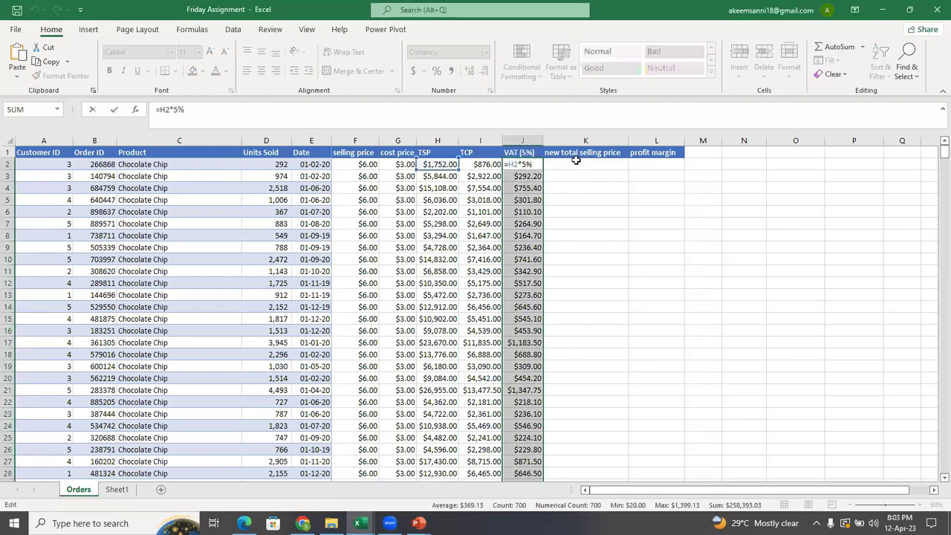
left_click(576, 162)
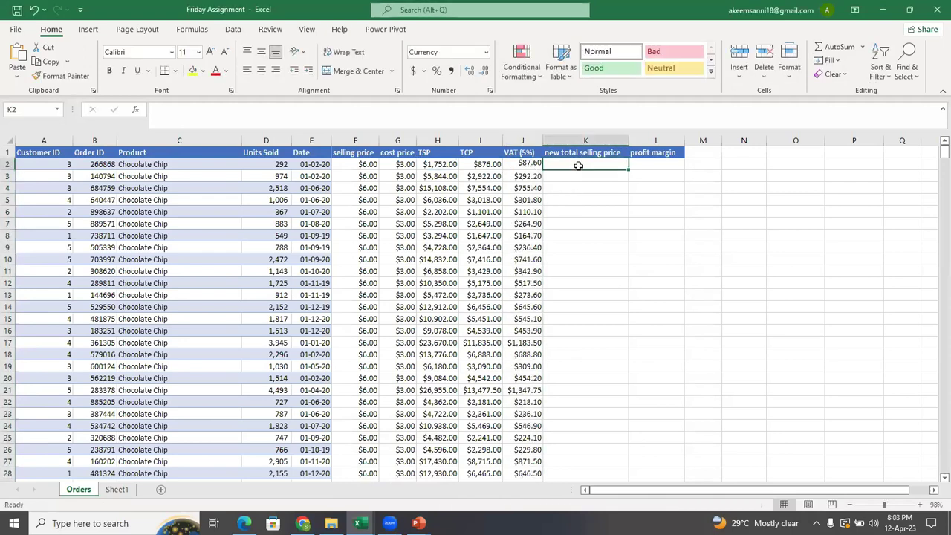
left_click(526, 166)
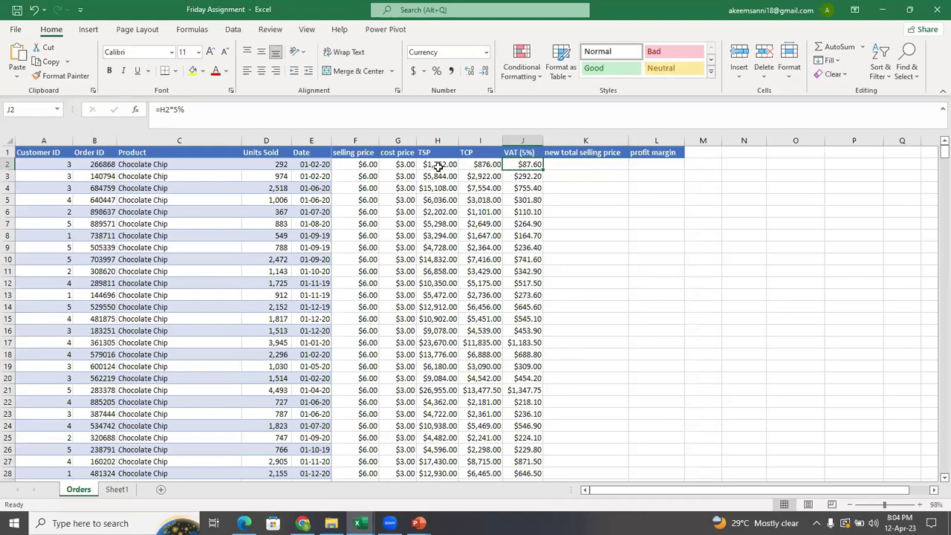
- Calculate the first order's new total selling price in K2 as TSP plus VAT with =H2+J2
left_click(592, 162)
type("=")
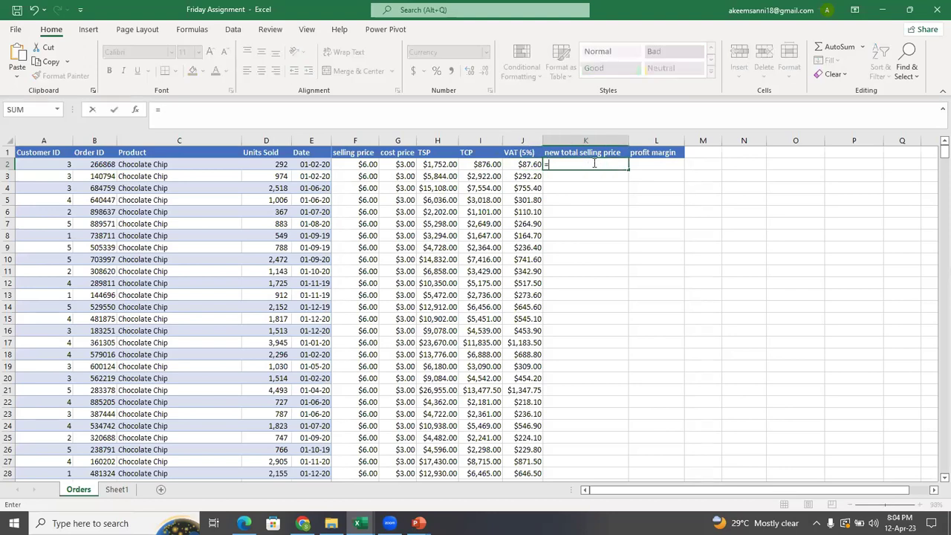
left_click(433, 166)
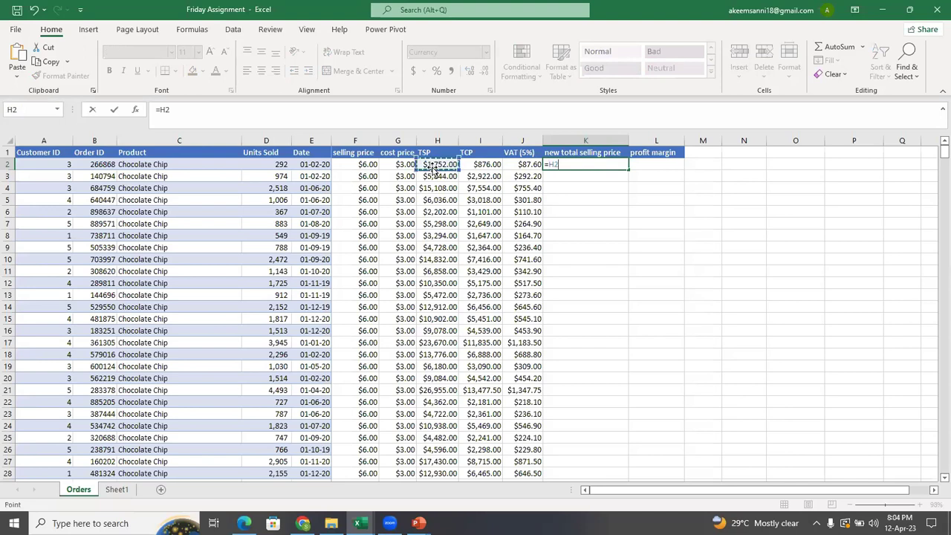
type("+")
left_click(530, 166)
key("Return")
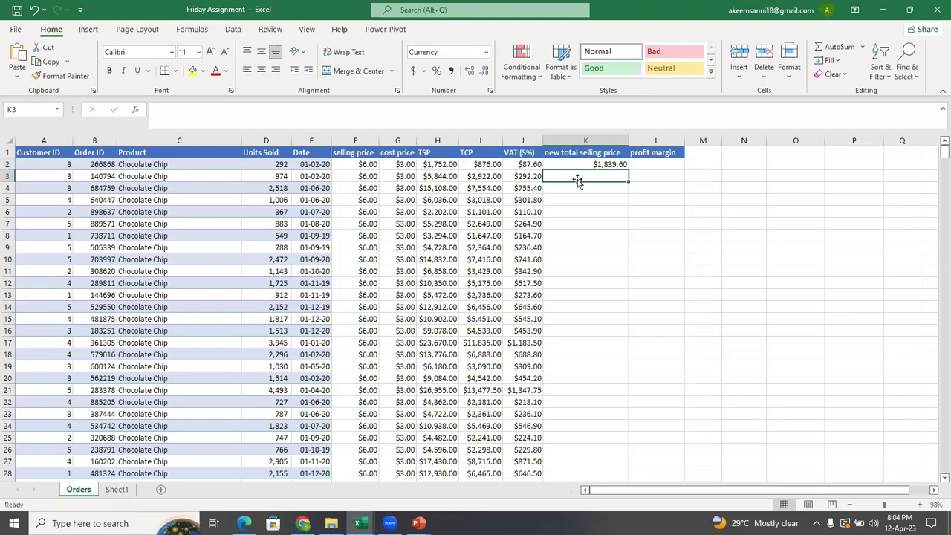
left_click(616, 164)
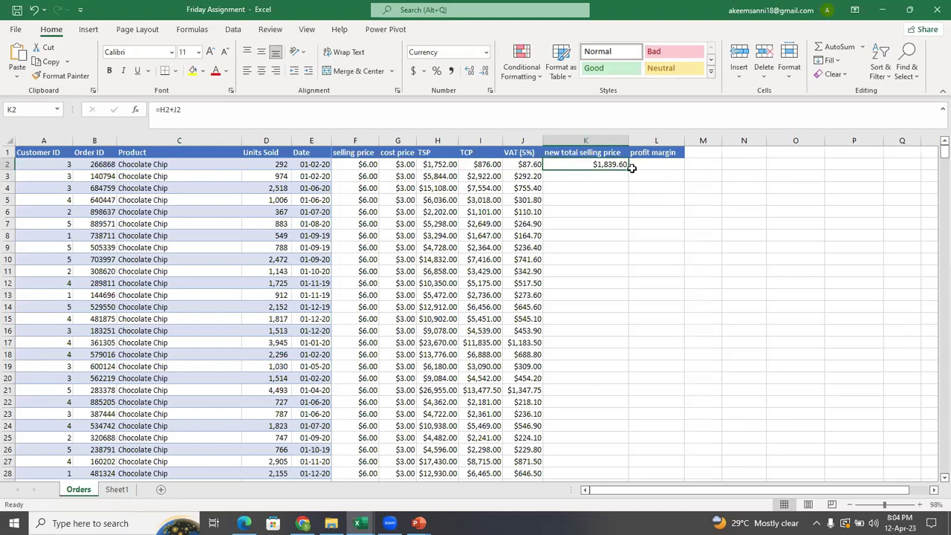
- Fill the K2 formula down the new total selling price column for all orders
double_click(632, 164)
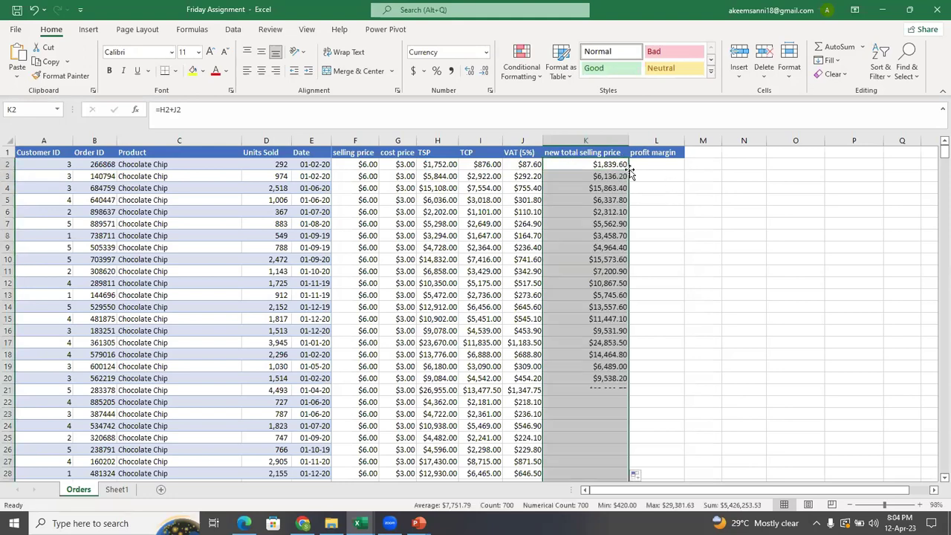
left_click(675, 211)
key("alt+Tab")
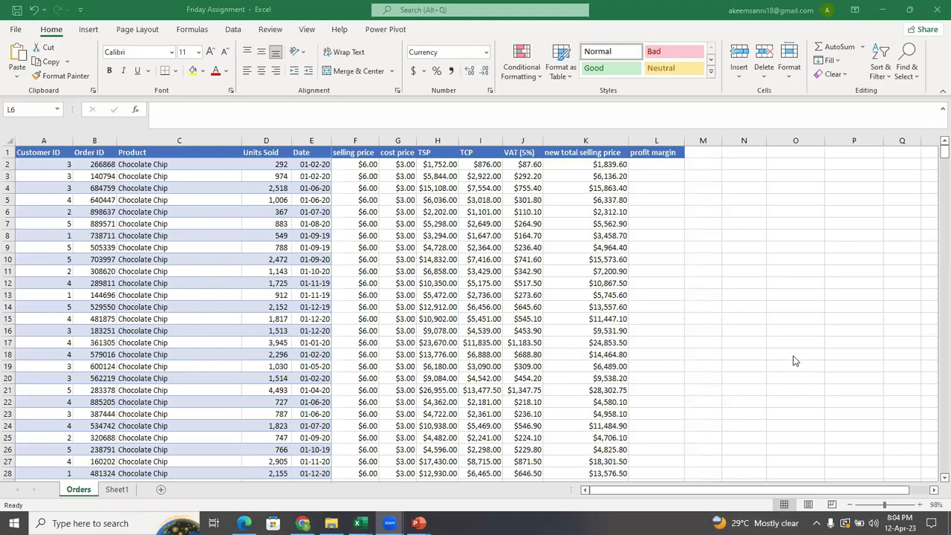
- Calculate the first order's profit margin in L2 as TSP minus TCP with =H2-I2
left_click(656, 164)
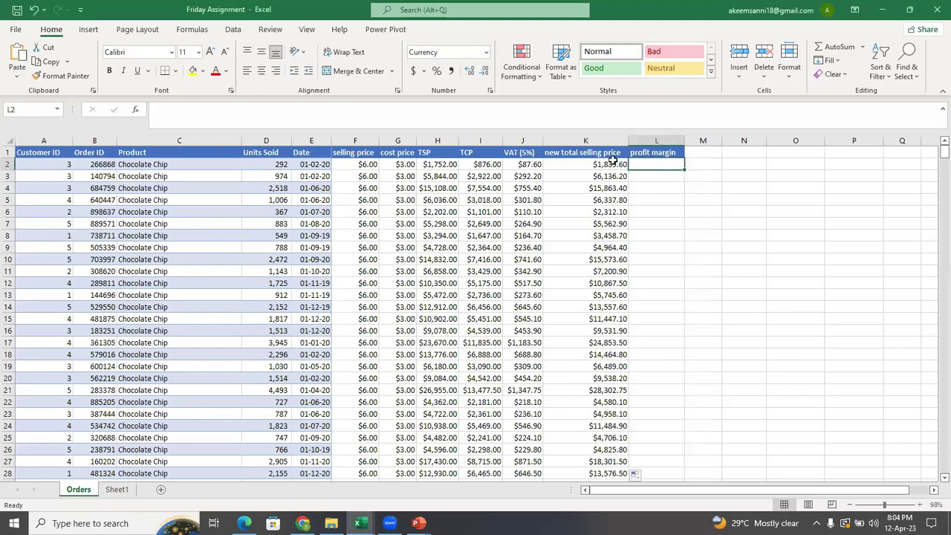
left_click(486, 167)
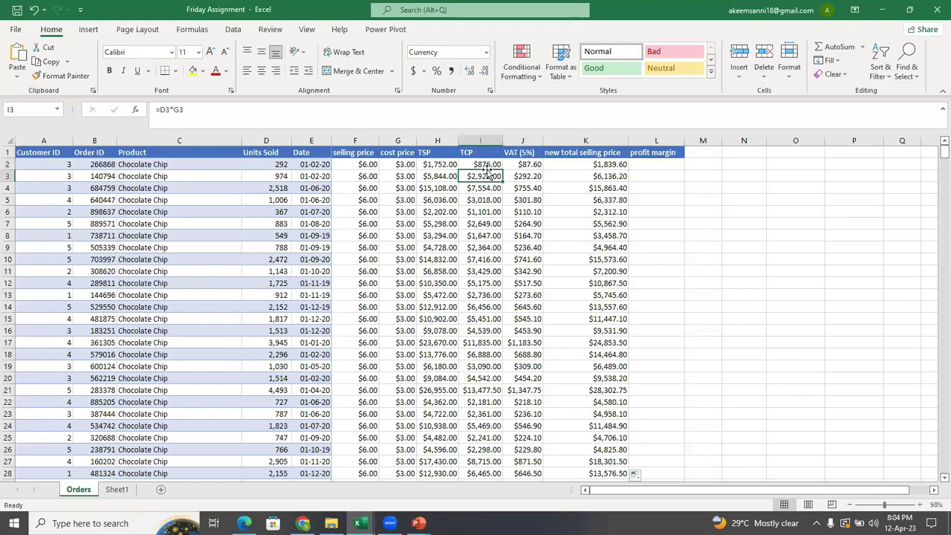
left_click(438, 166)
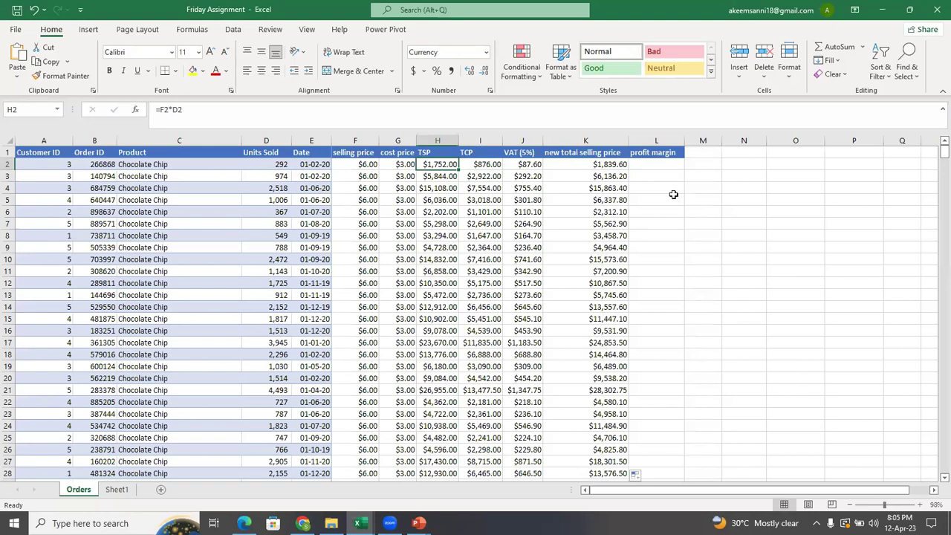
left_click(644, 170)
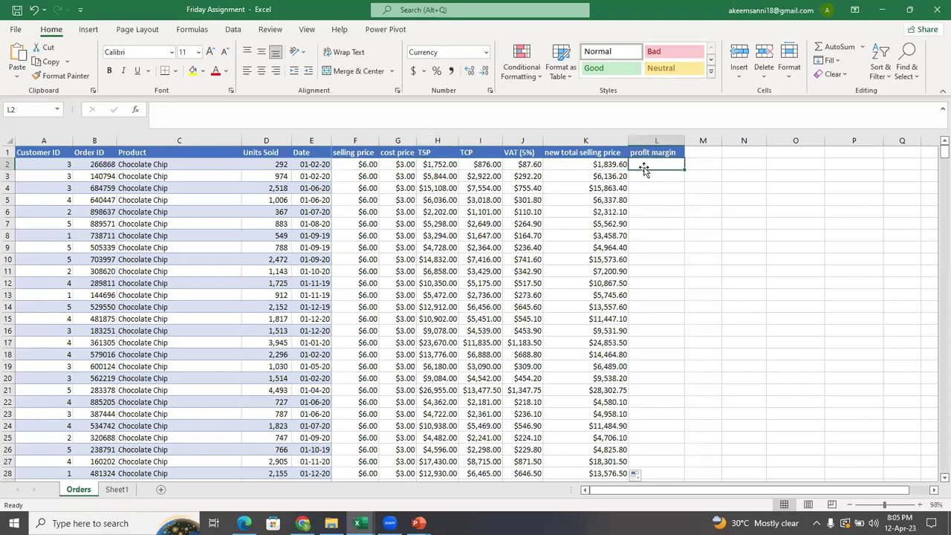
type("=")
left_click(431, 168)
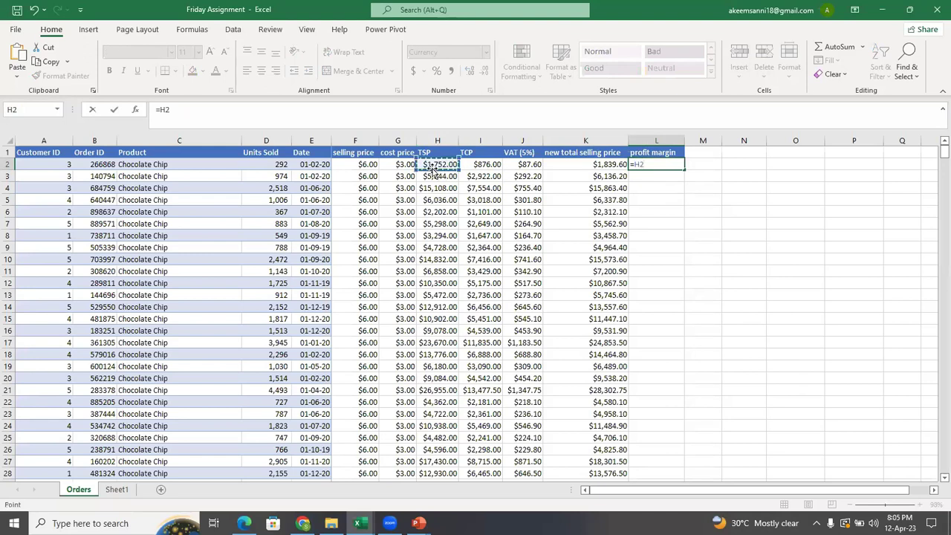
type("-")
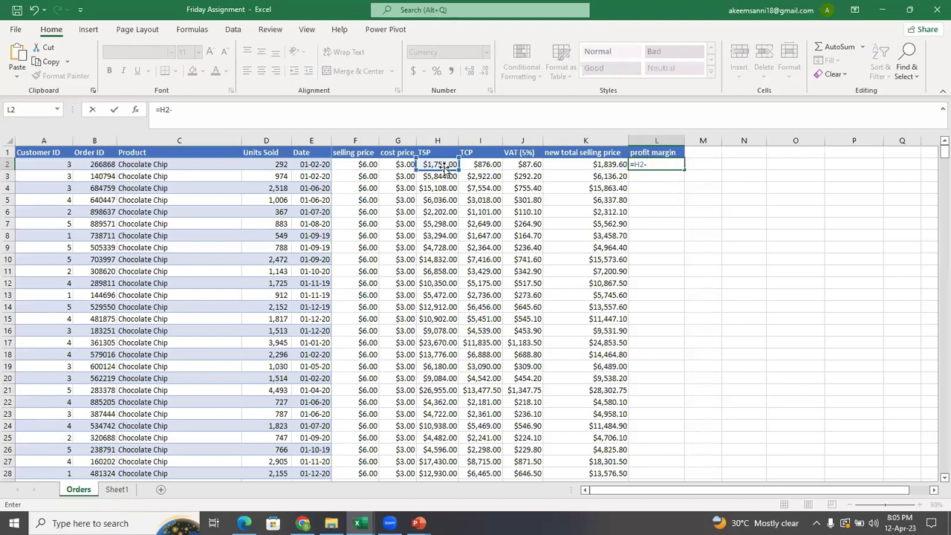
left_click(489, 167)
key("Return")
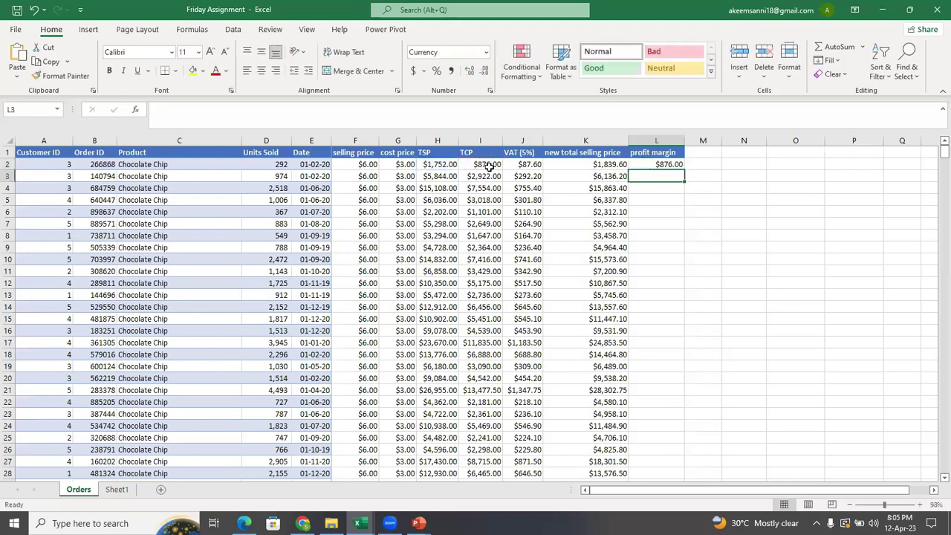
- Fill the L2 formula down the profit margin column for all orders
left_click(674, 165)
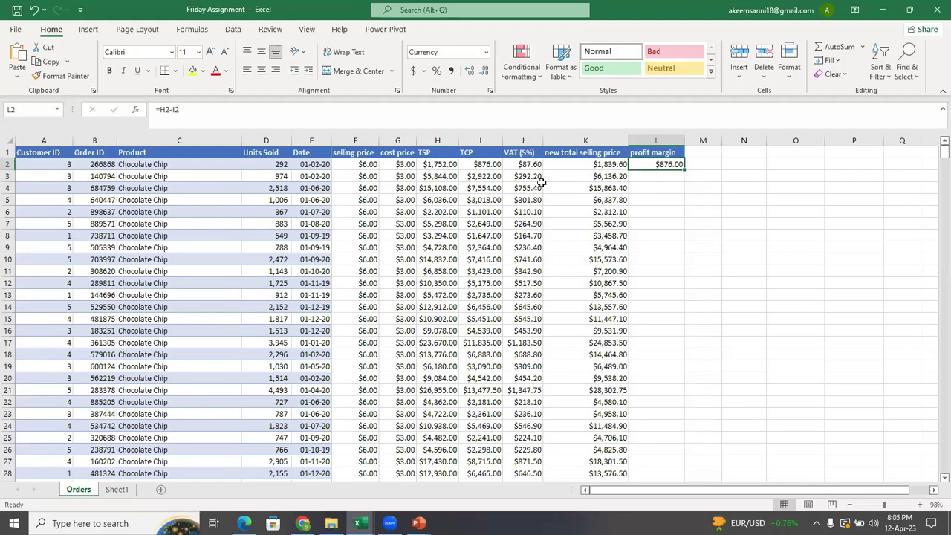
double_click(684, 169)
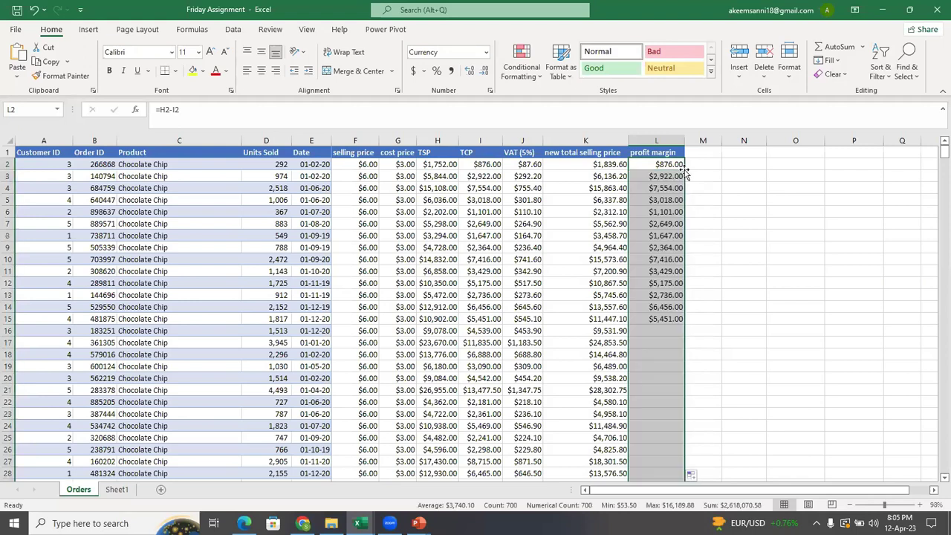
left_click(691, 177)
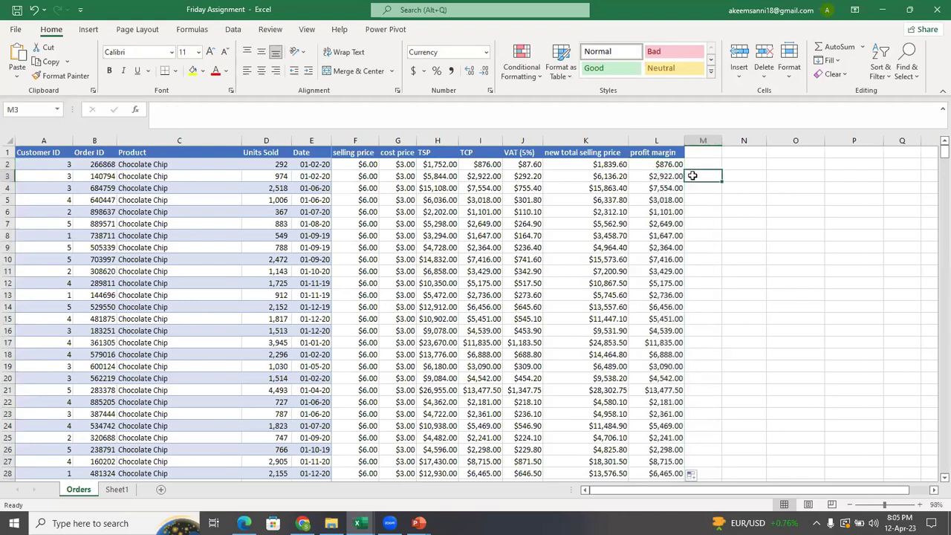
left_click(713, 155)
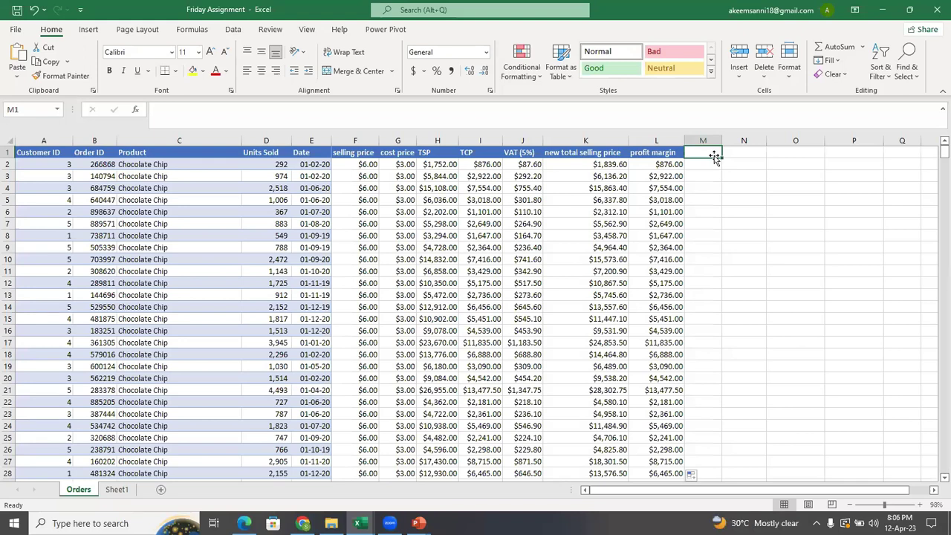
- Clear the contents of the profit margin column from L2 down to L701
left_click(667, 163)
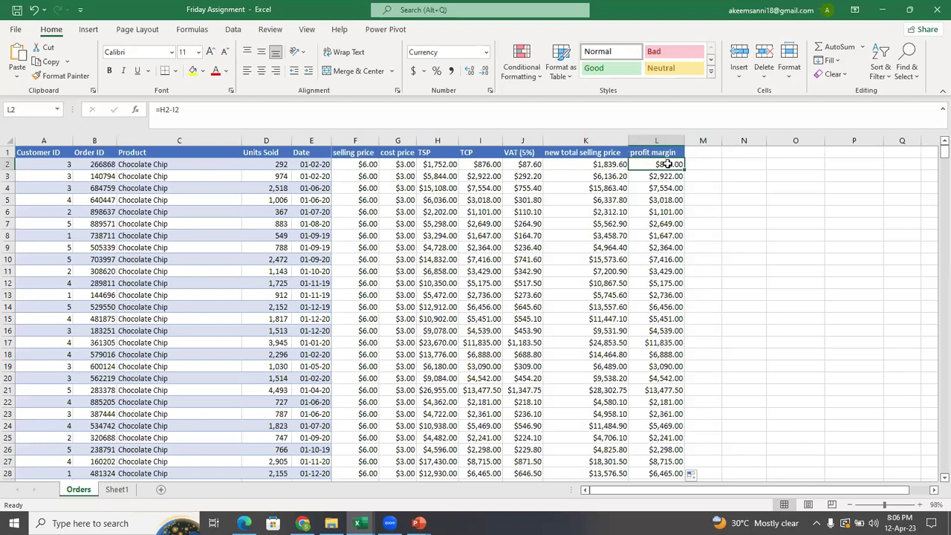
key("ctrl+shift+Down")
right_click(667, 164)
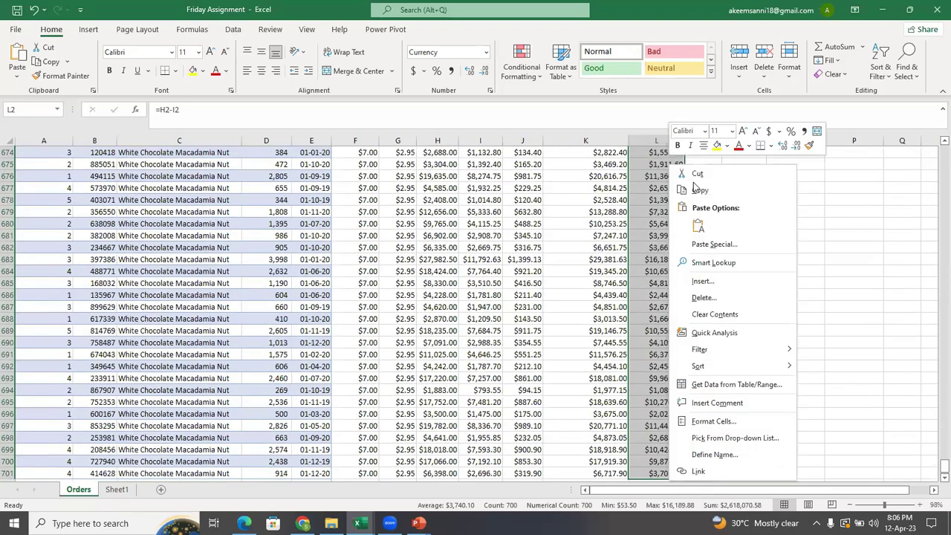
left_click(699, 314)
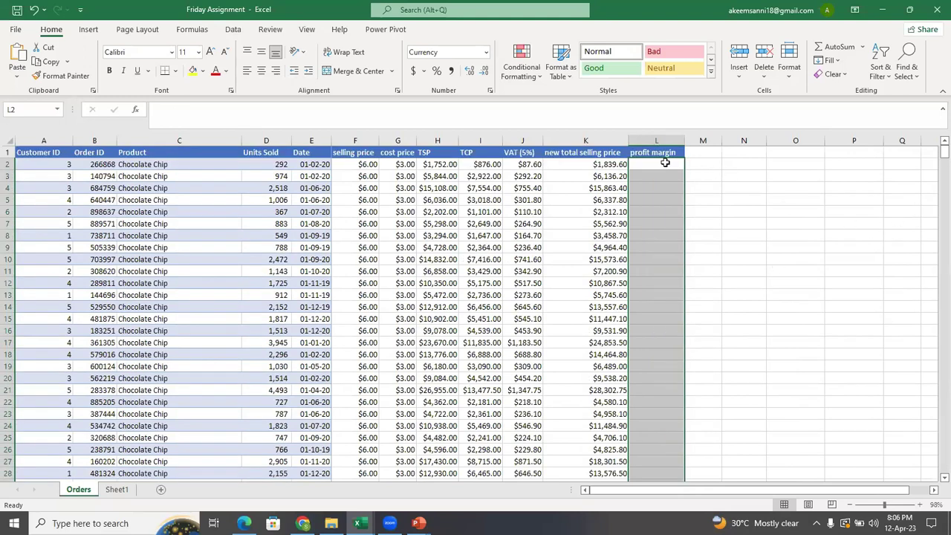
- Enter =H2-I2 in L2 and fill the formula down the profit margin column for all orders
left_click(665, 163)
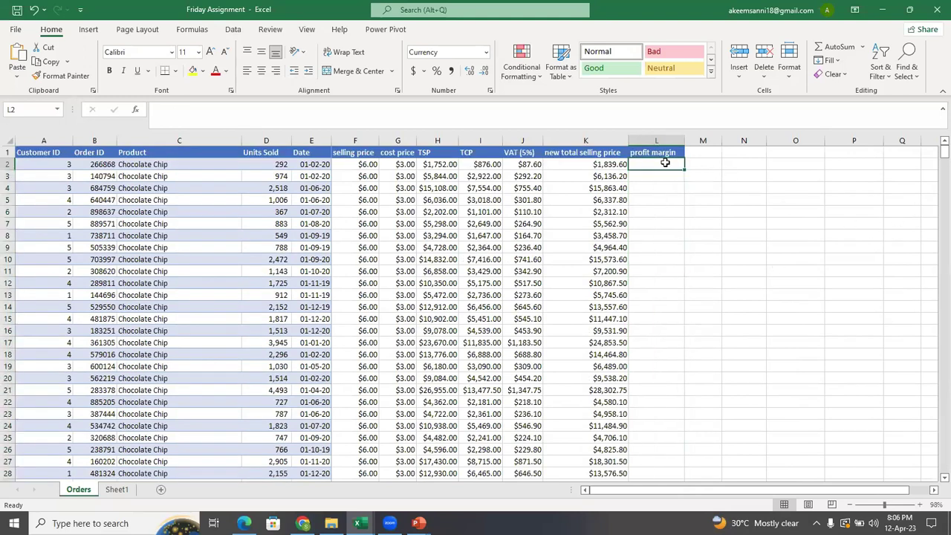
type("=")
left_click(442, 164)
type("-")
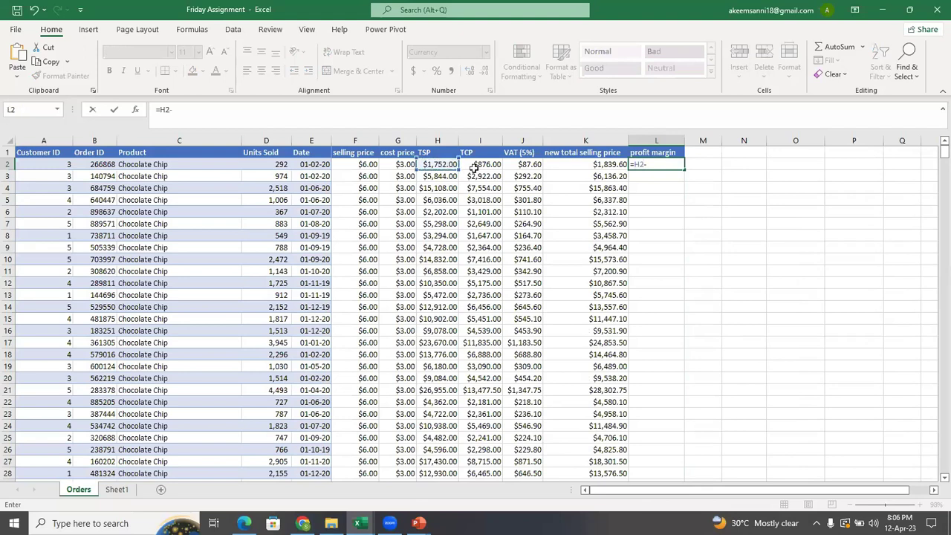
left_click(475, 166)
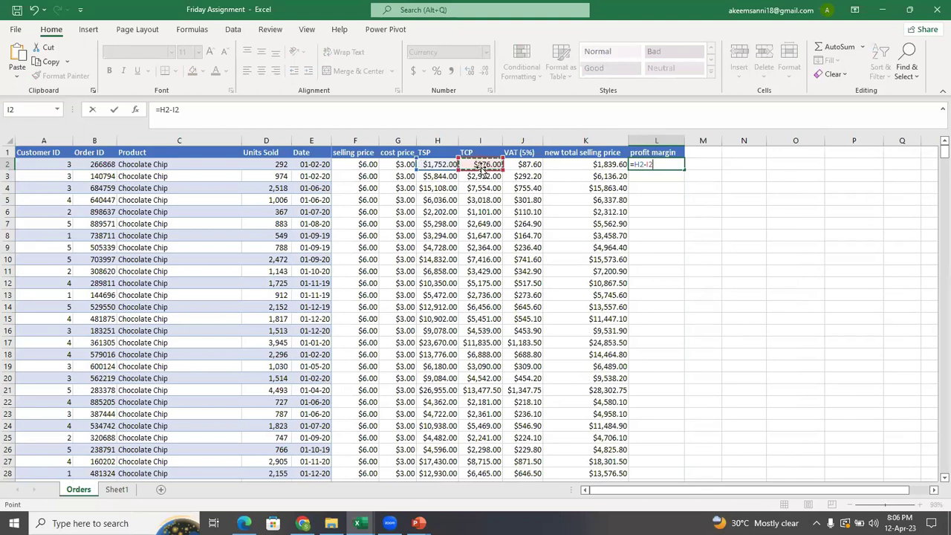
key("Return")
left_click(654, 165)
double_click(685, 169)
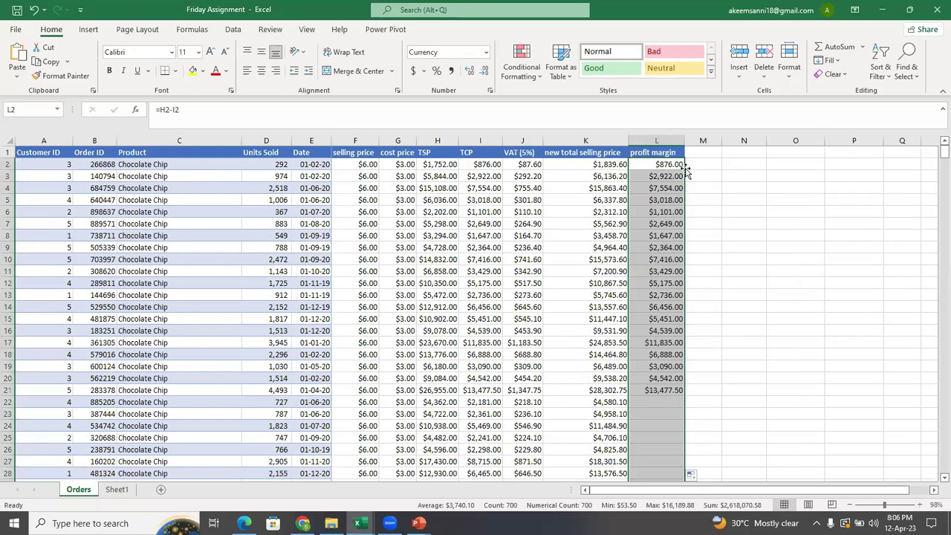
left_click(717, 187)
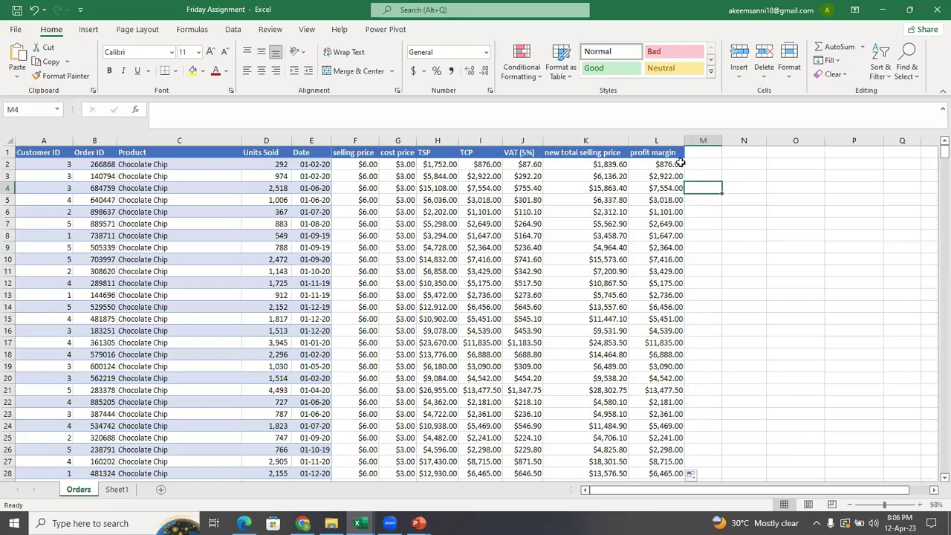
- Divide the first order's profit margin by 10 in M2 with =L2/10 and fill the formula down column M
left_click(699, 164)
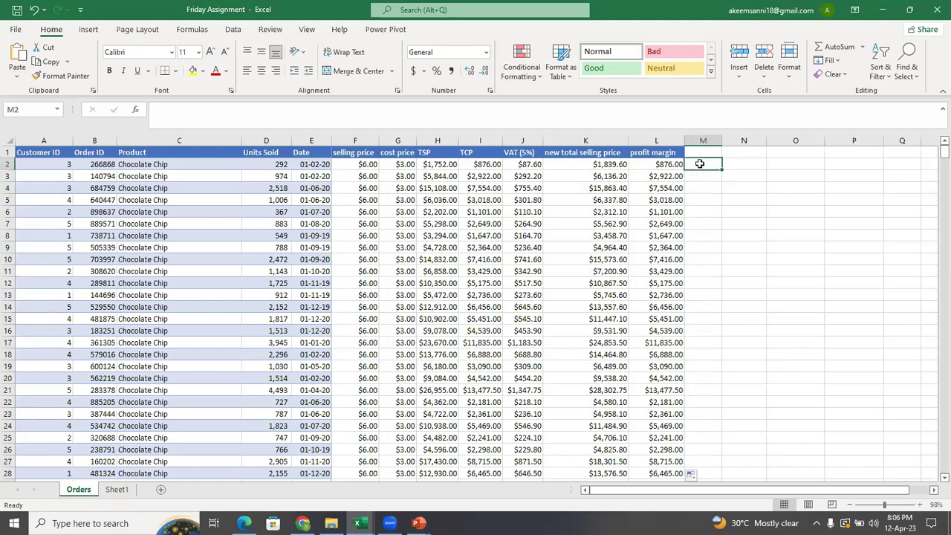
left_click(632, 166)
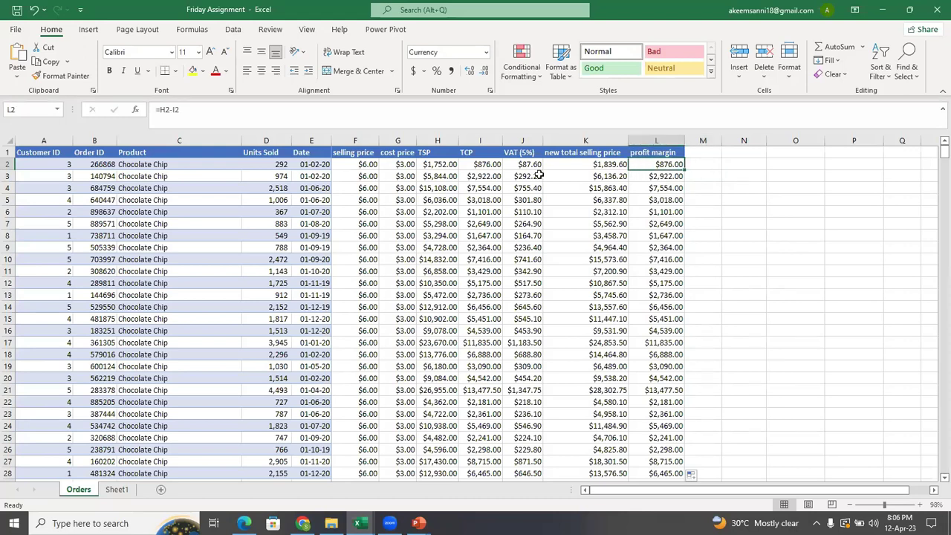
left_click(436, 165)
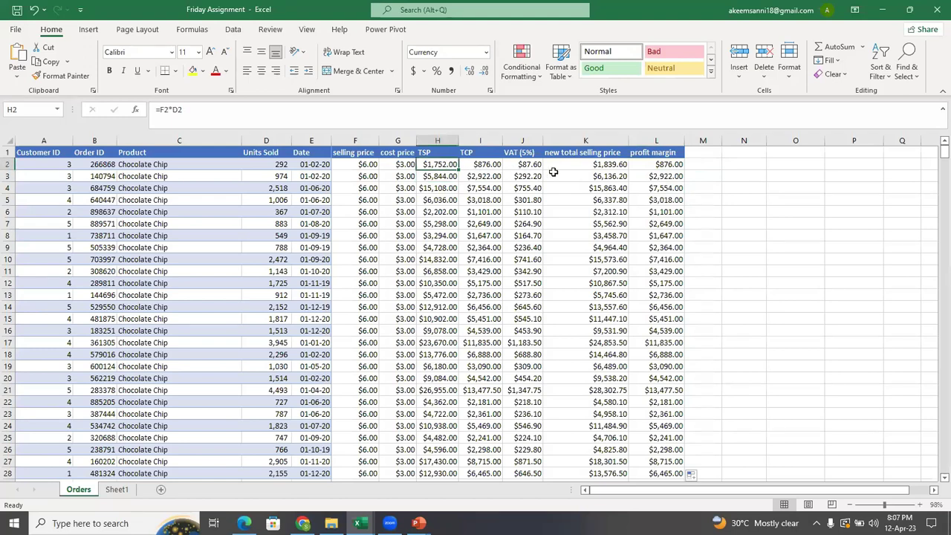
left_click(660, 165)
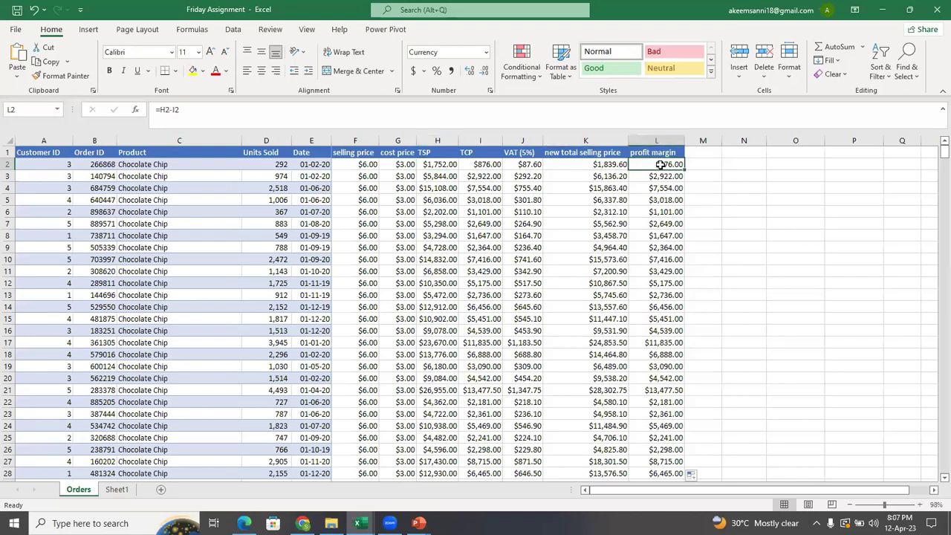
left_click(701, 166)
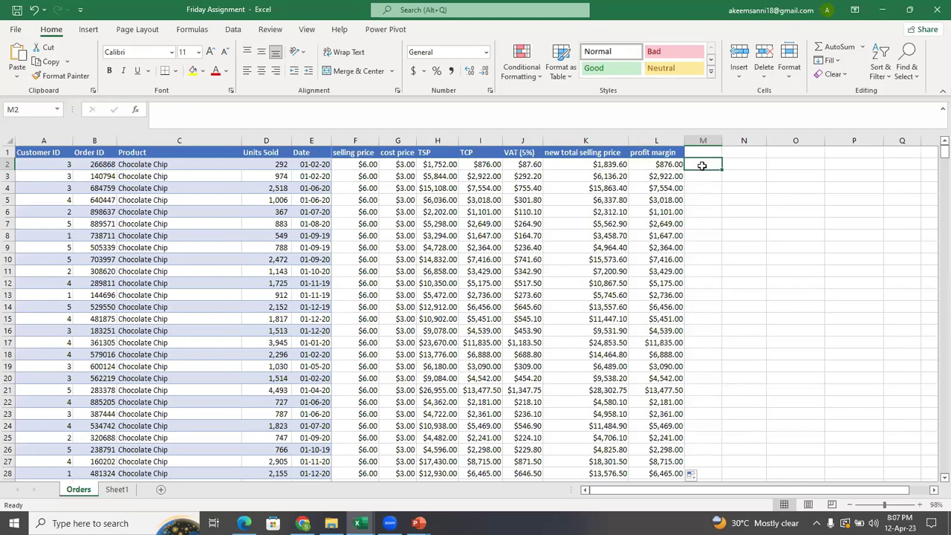
type("=")
left_click(669, 165)
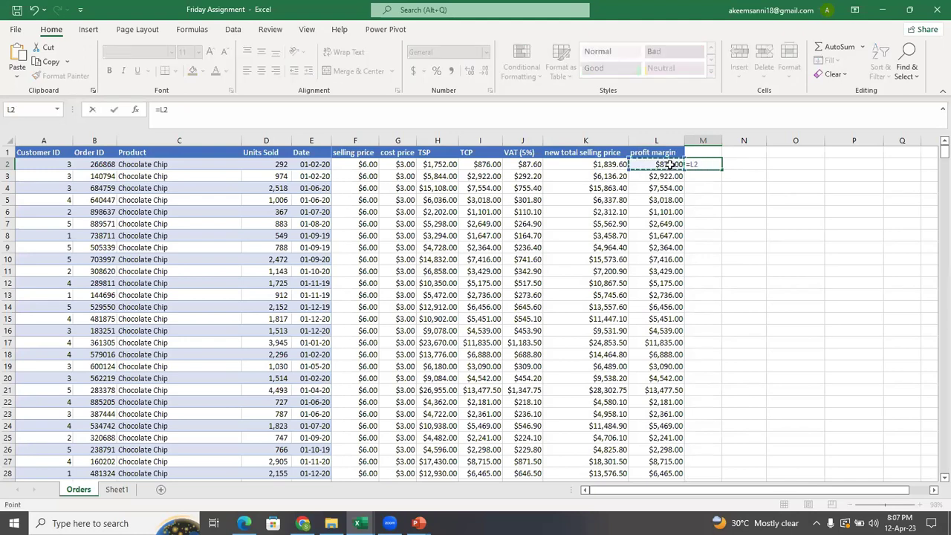
type("/10")
key("ctrl+Return")
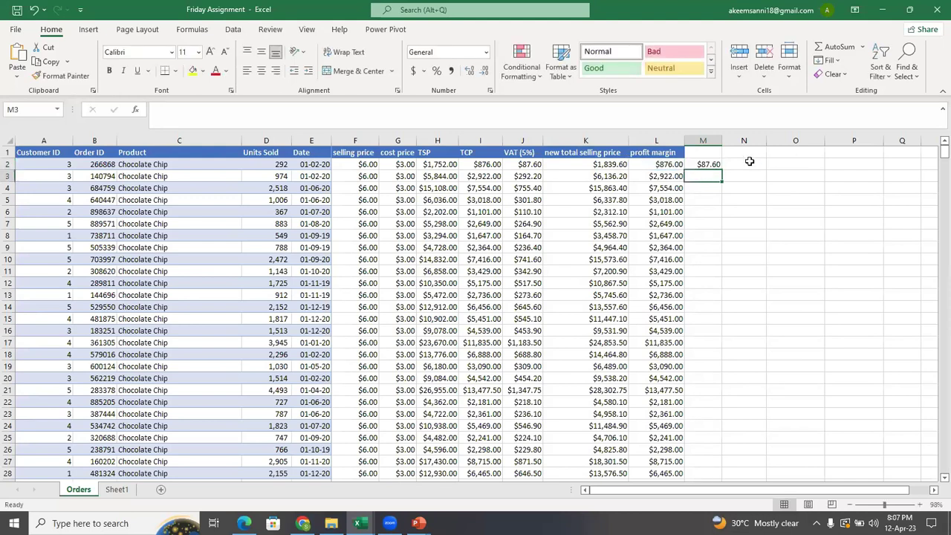
double_click(725, 173)
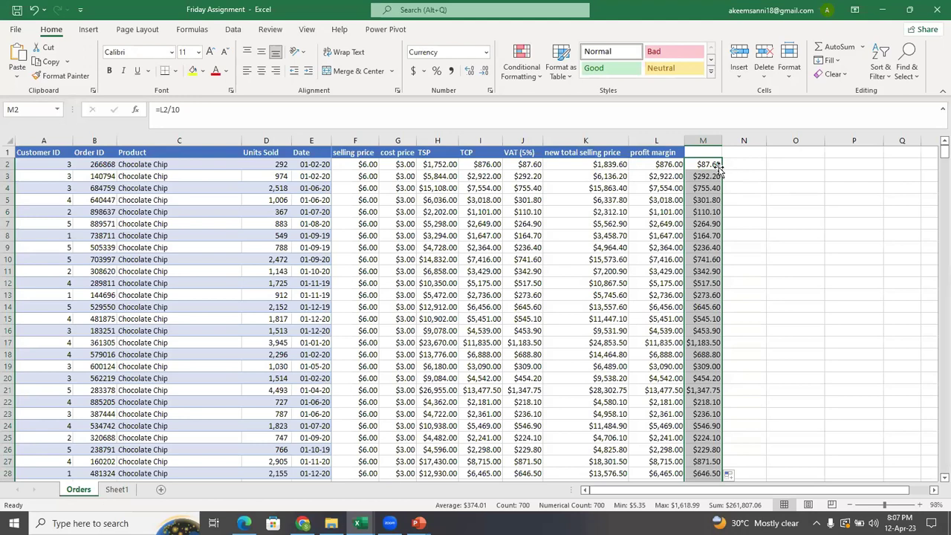
- Clear the contents of the filled cells in column M from M2 downward
right_click(711, 166)
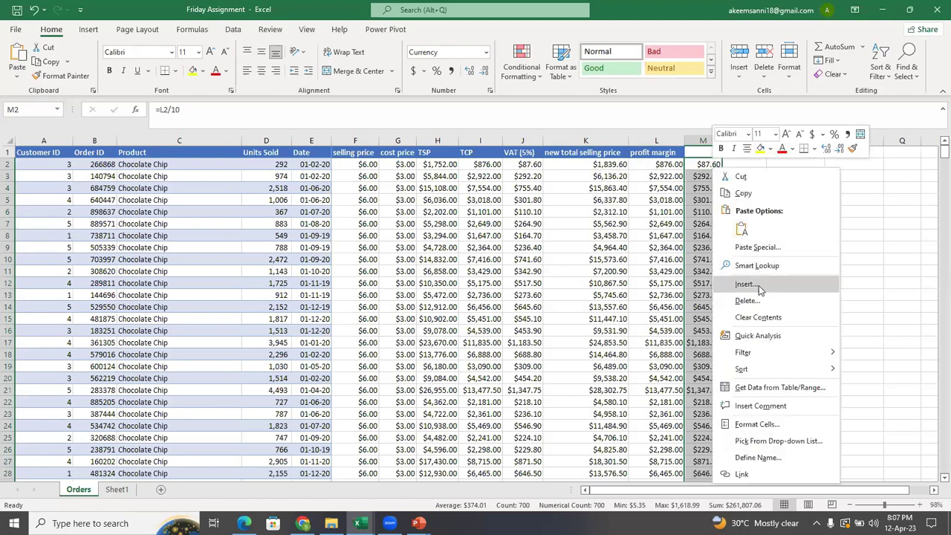
left_click(749, 319)
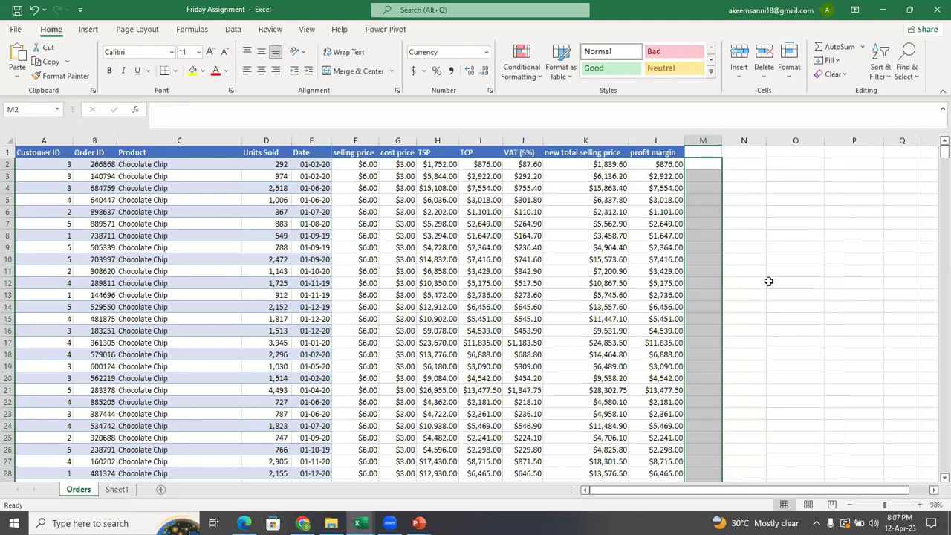
left_click(792, 280)
- Add the column header Gift in M1, beside profit margin
left_click(703, 153)
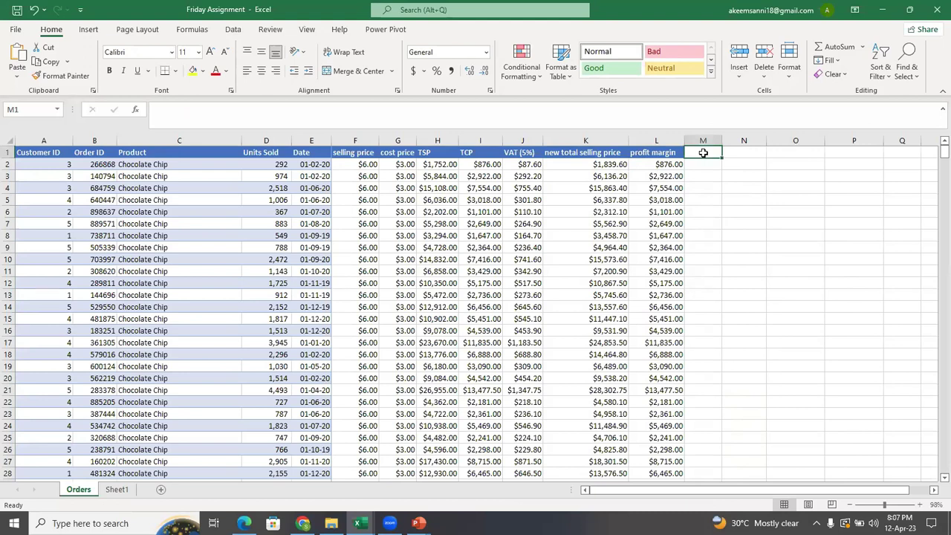
type("G")
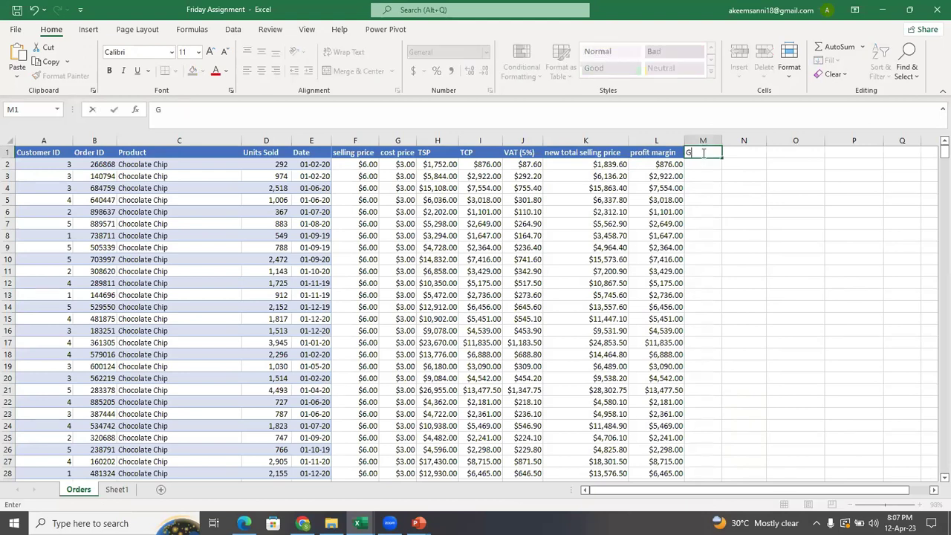
type("ift")
key("Return")
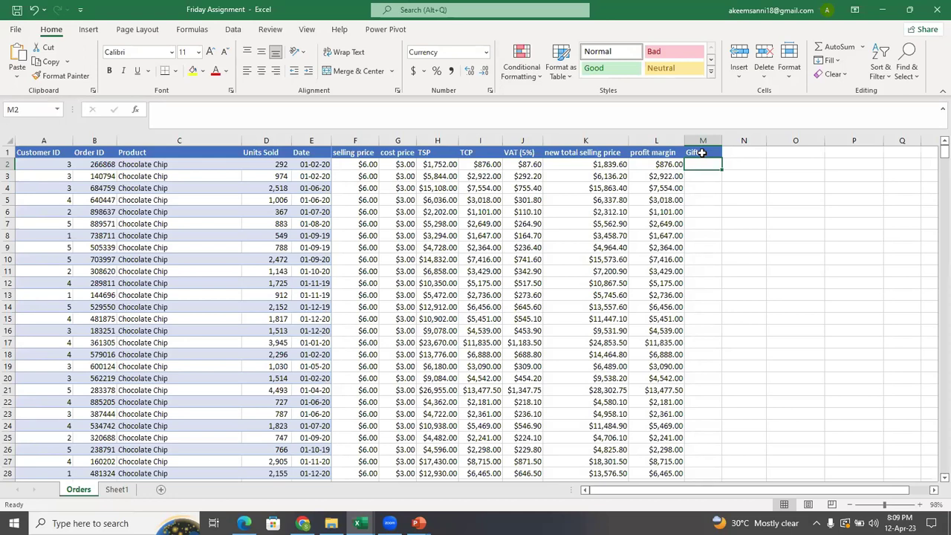
- Start an IF formula in M2 that returns "Phone" when the units sold in D2 are >=3000
type("=")
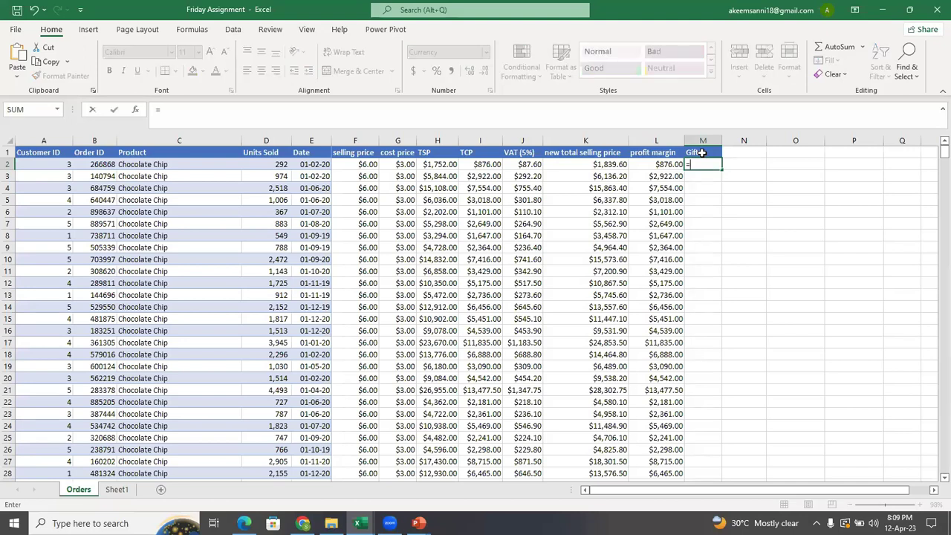
type("if")
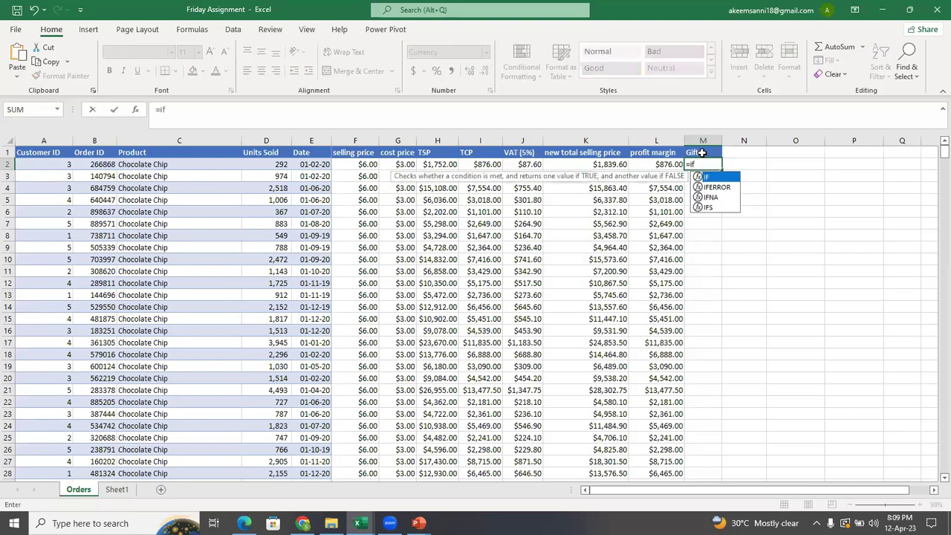
key("Tab")
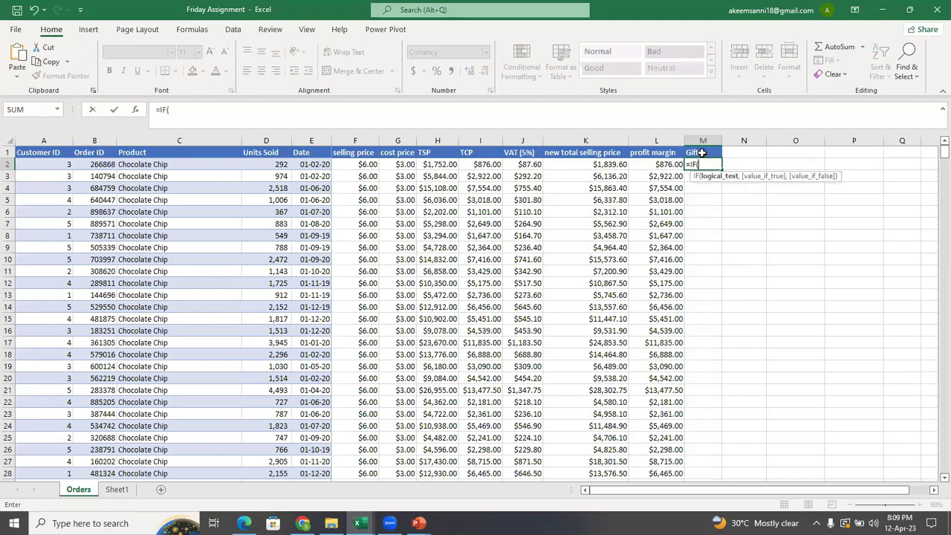
left_click(272, 164)
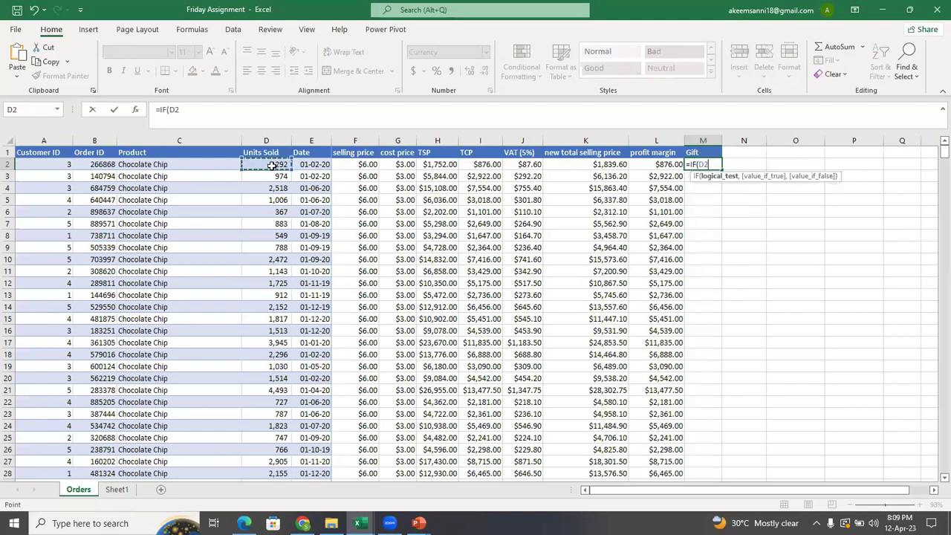
type(">=3000,")
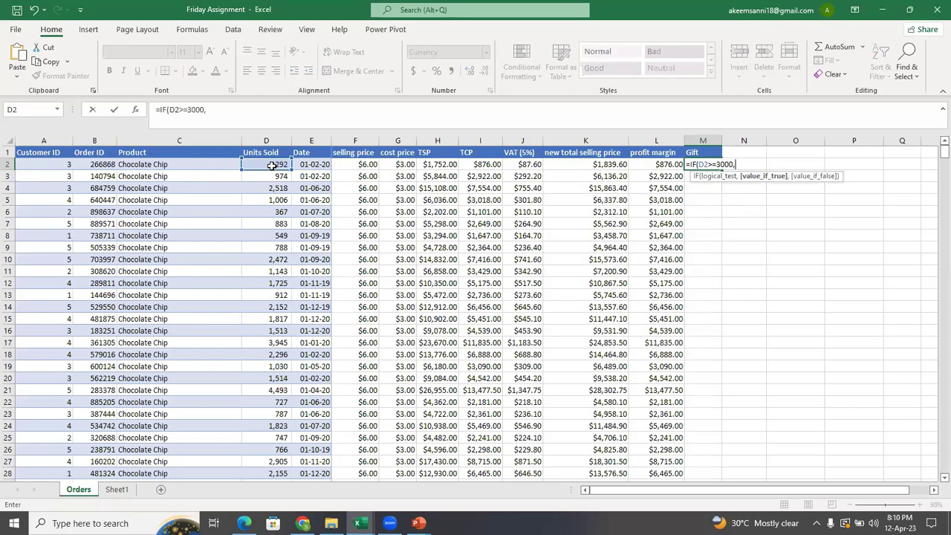
type("\"Phone\",")
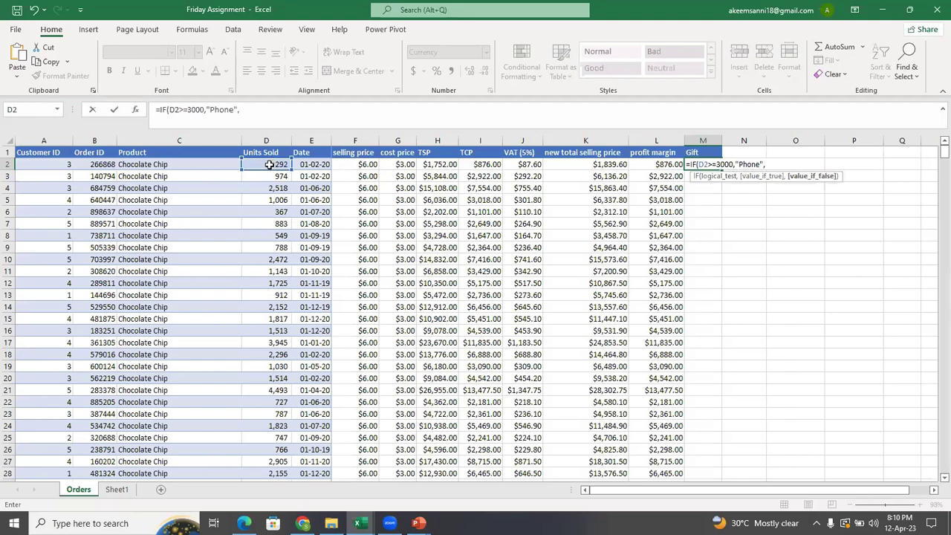
- Nest a second IF in the M2 formula that returns "TSHIRT" when D2 is >=2000
left_click(269, 164)
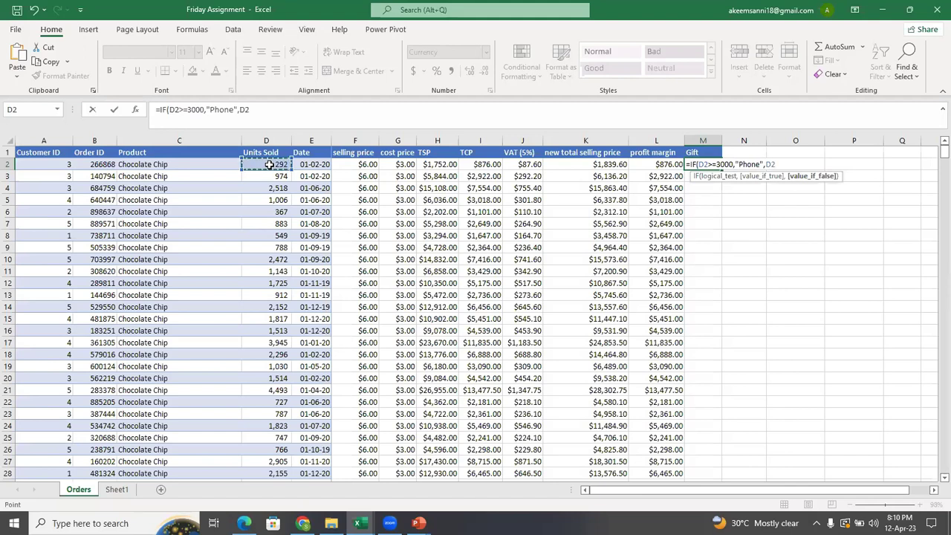
key("BackSpace")
key("BackSpace")
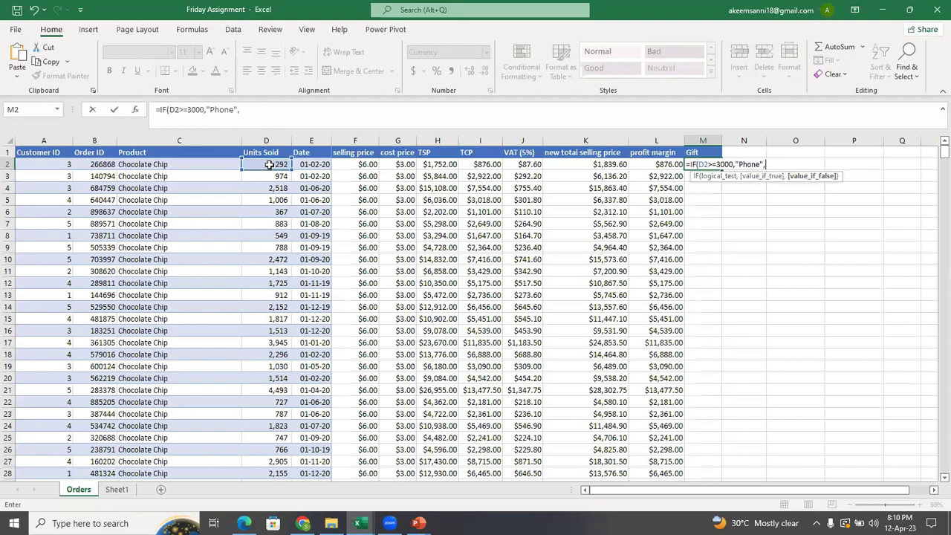
type("if")
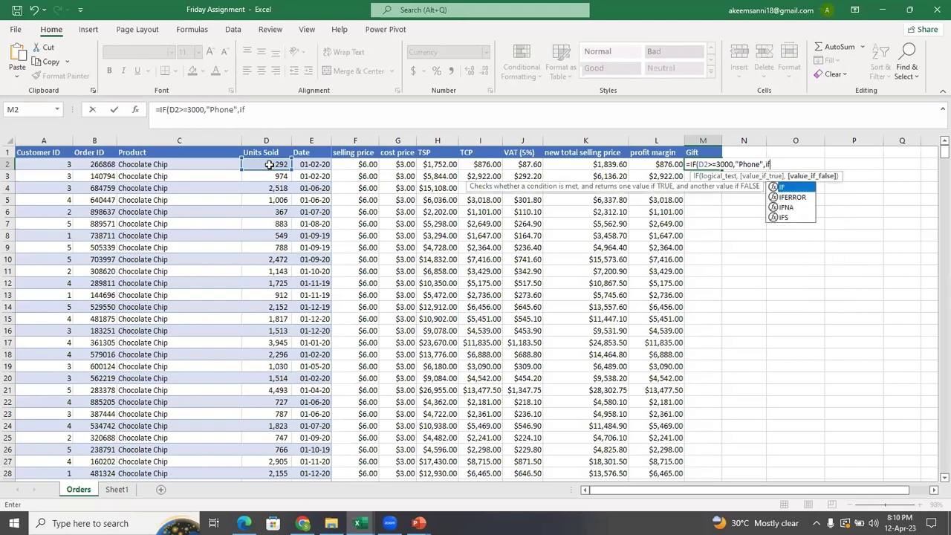
key("Tab")
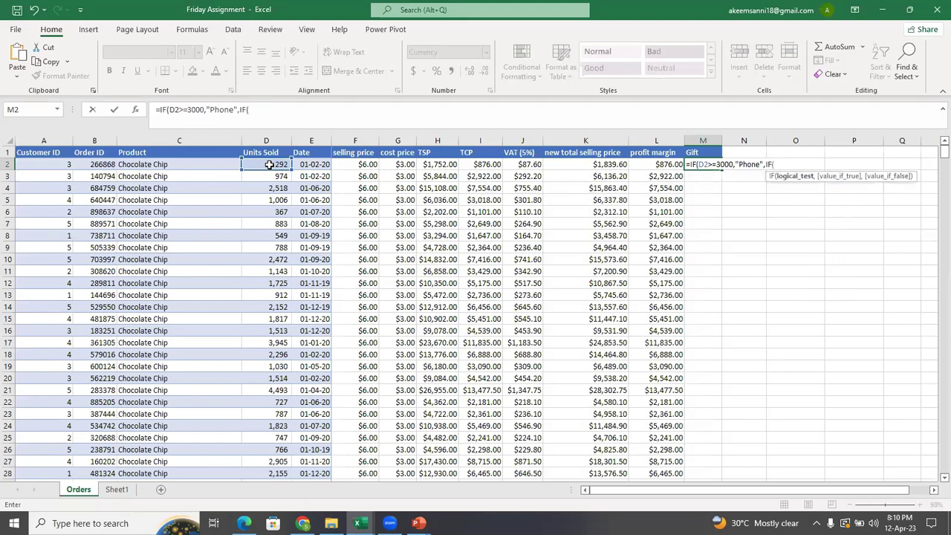
left_click(269, 165)
type(">=2000")
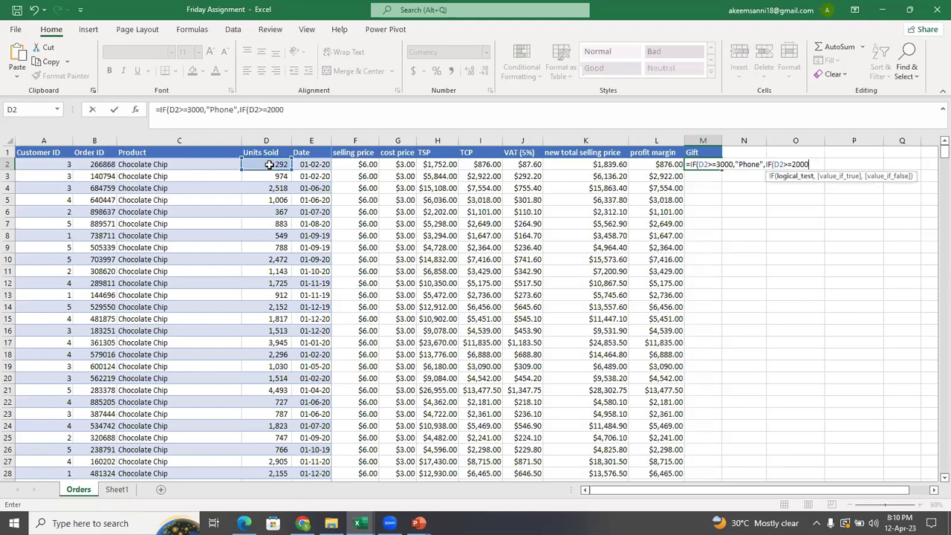
type(",")
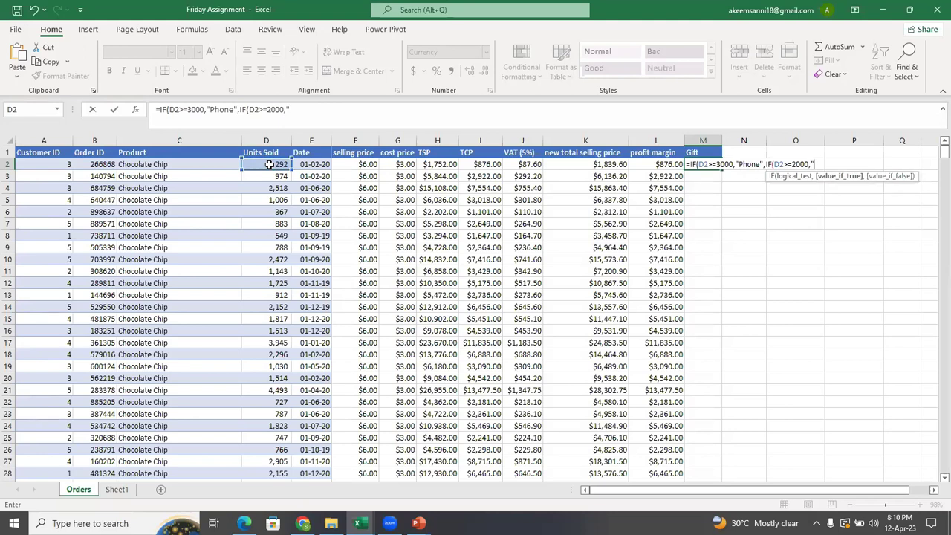
type("\"")
key("Caps_Lock")
type("TSHIRT\",")
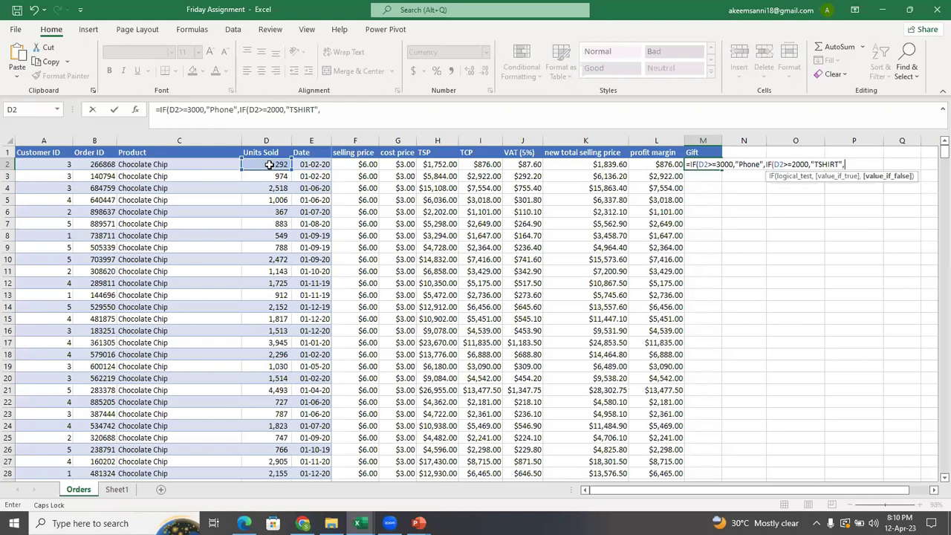
- Nest a third IF in the M2 formula that returns "Face Cap" when D2 is >=1000
type("IF")
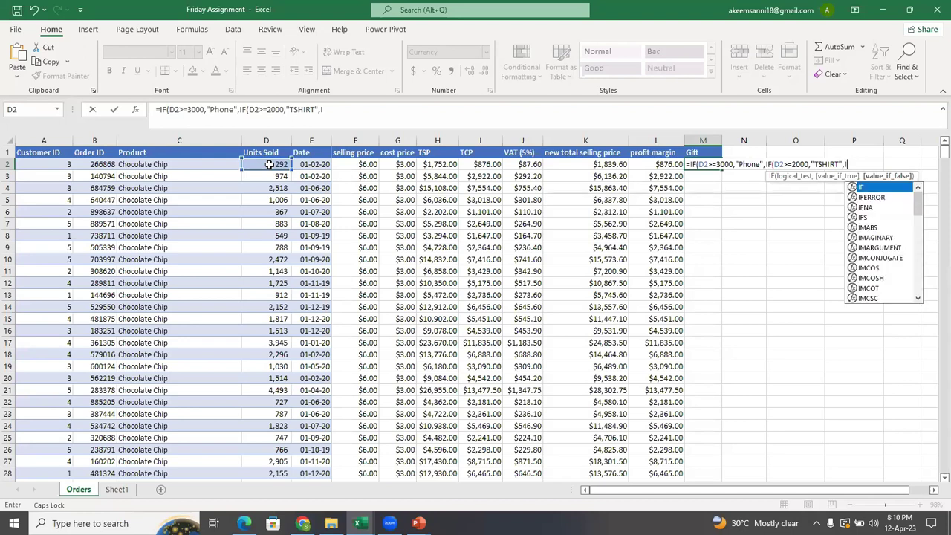
type("(")
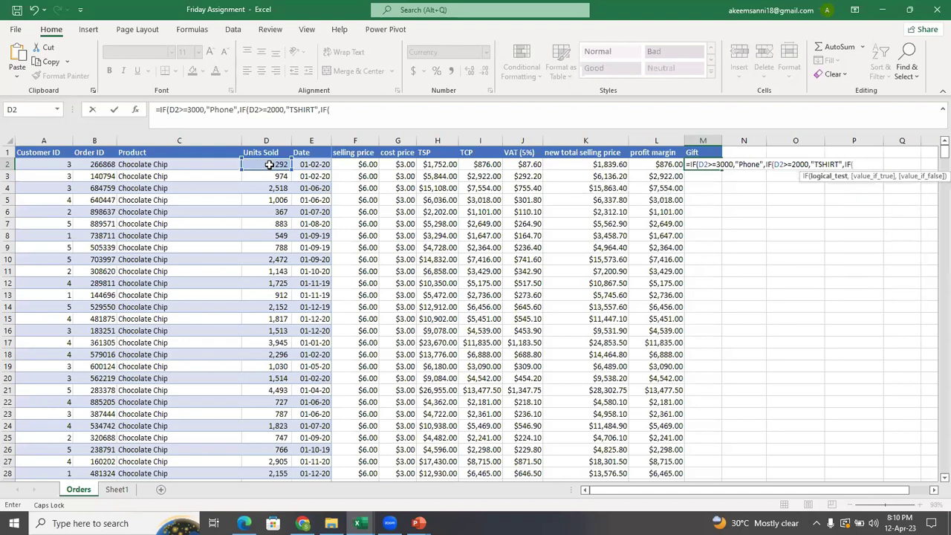
left_click(266, 165)
type(">")
type("=")
type("100")
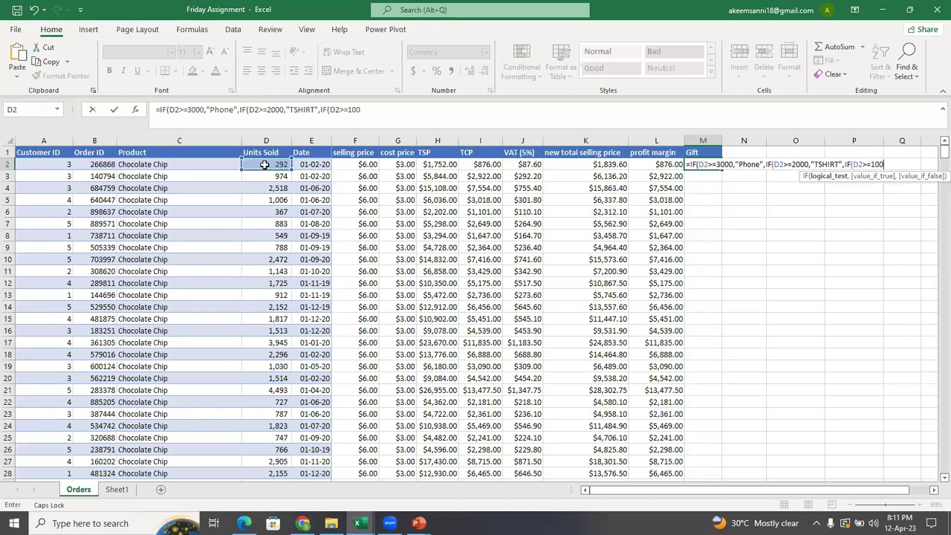
type("0,")
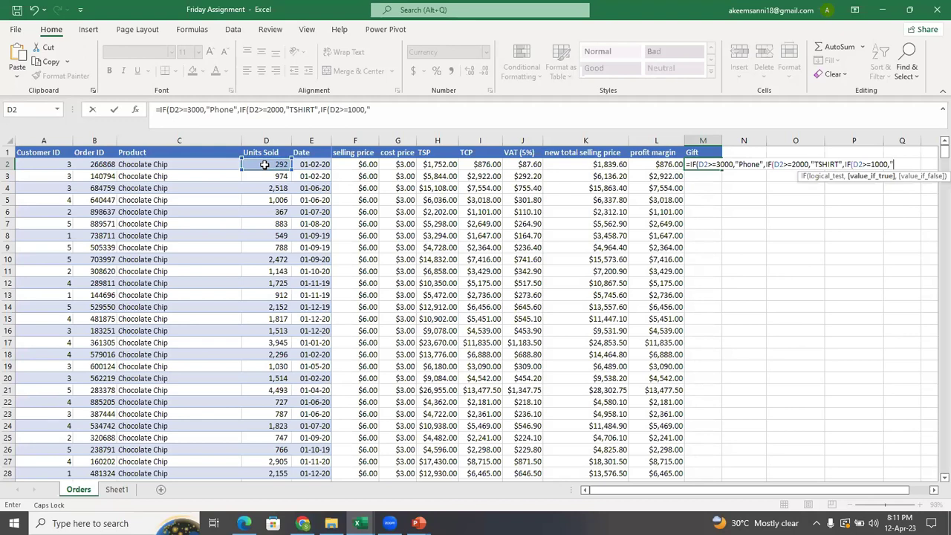
type("Face Cap\",")
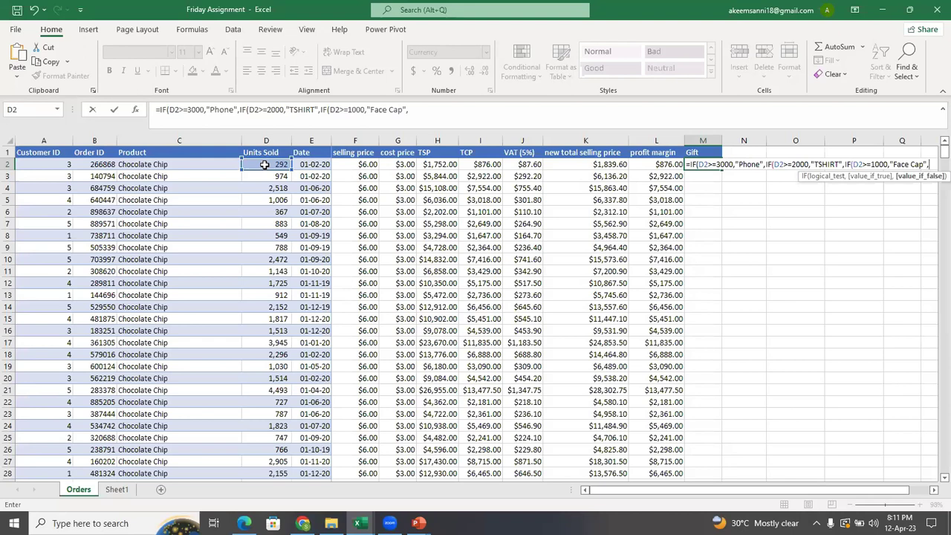
- Add "Handkerchief" as the final false value, close all three IF brackets and enter the M2 formula
type("H")
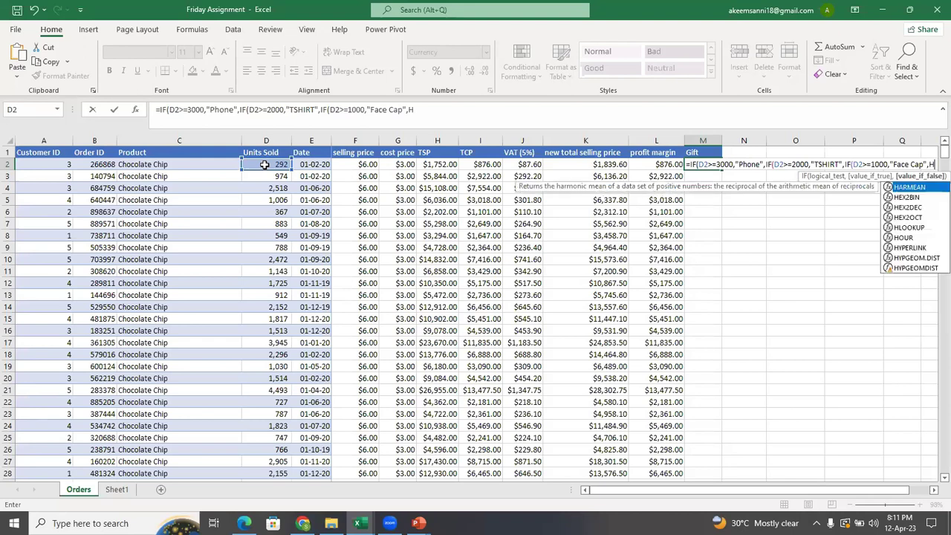
key("BackSpace")
type("\"Handkerchie")
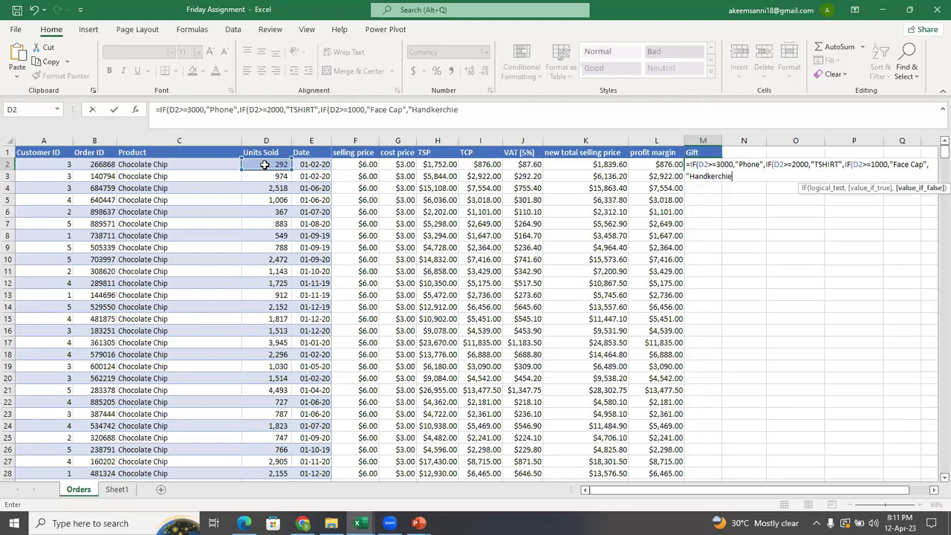
type("f\"")
double_click(701, 165)
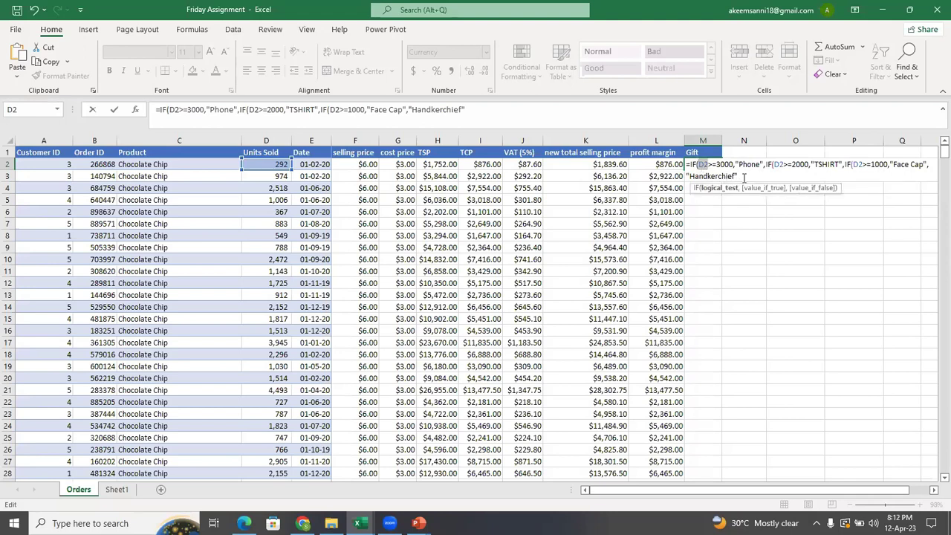
left_click(743, 177)
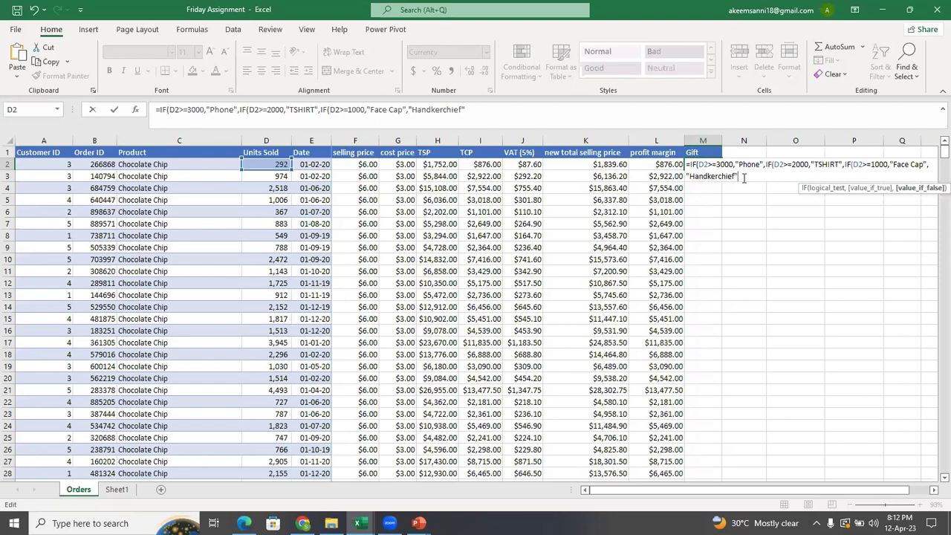
type(")")
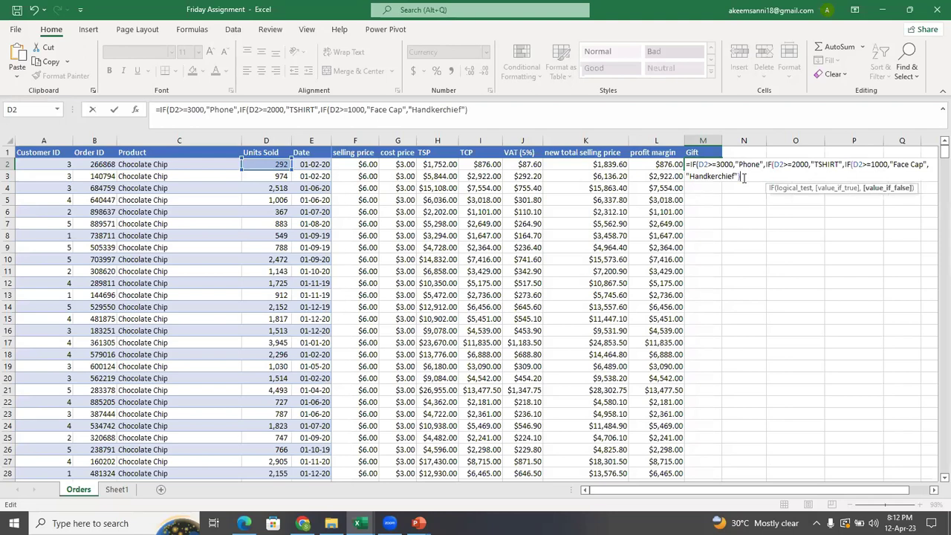
type(")")
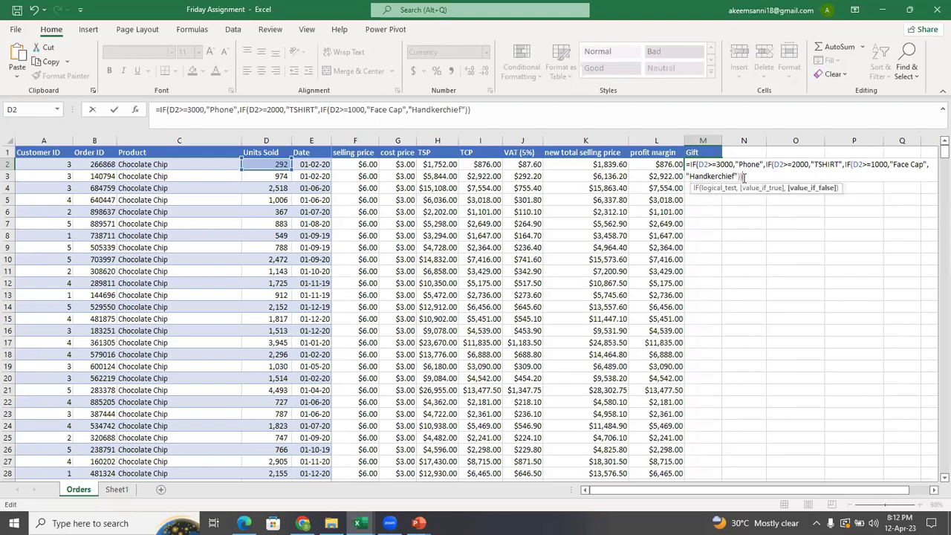
type(")")
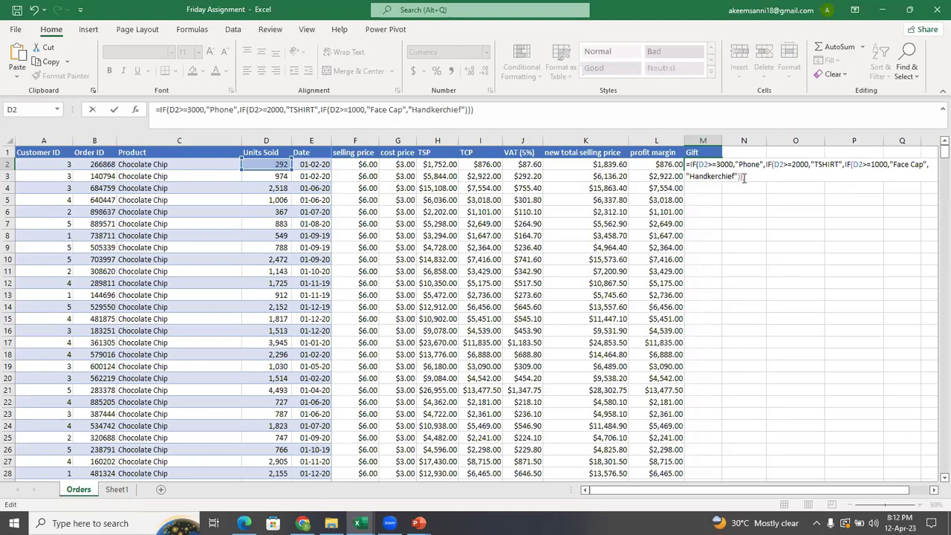
key("Return")
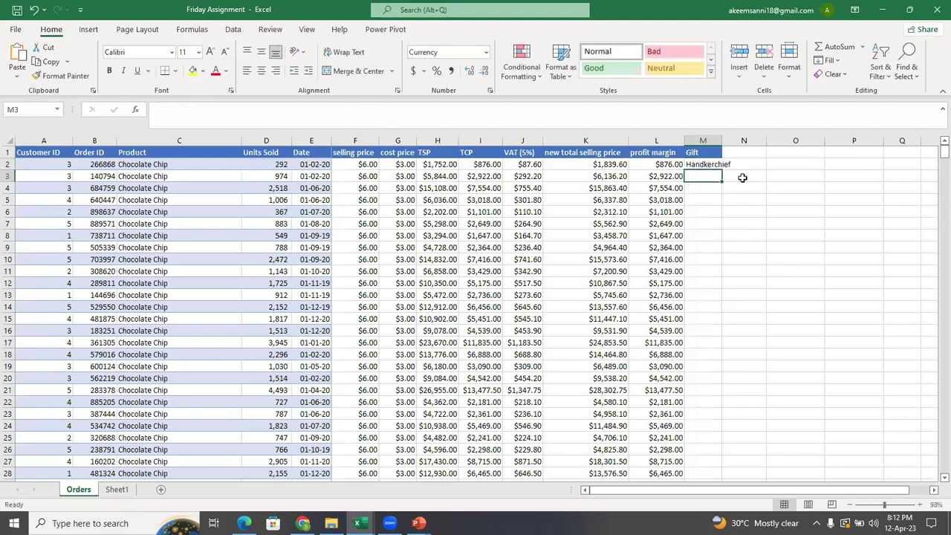
- Autofit the width of the Gift column and fill the M2 formula down for all orders
double_click(721, 140)
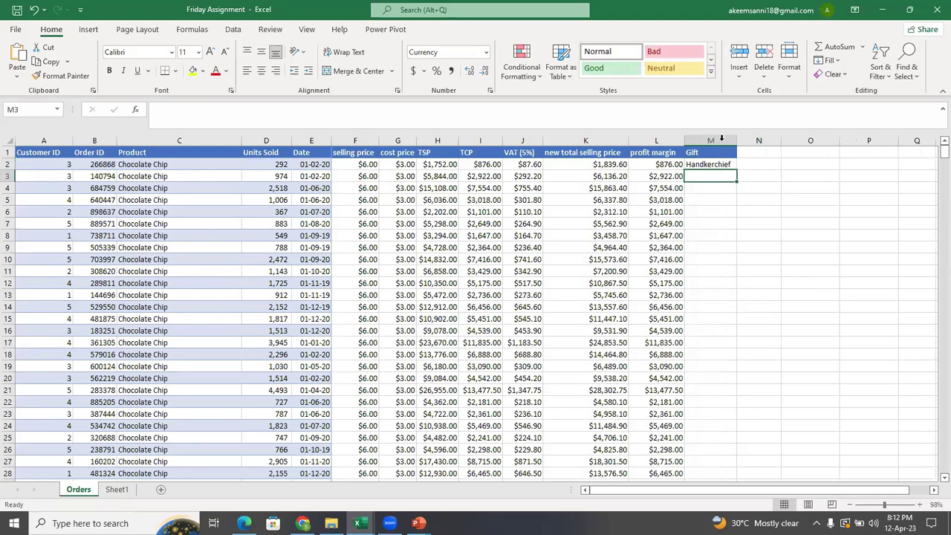
left_click(285, 162)
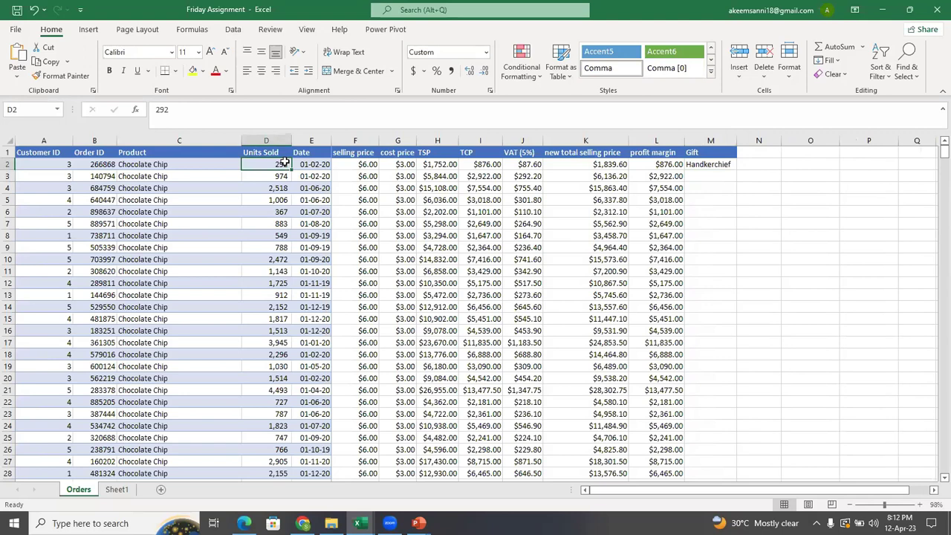
left_click(715, 164)
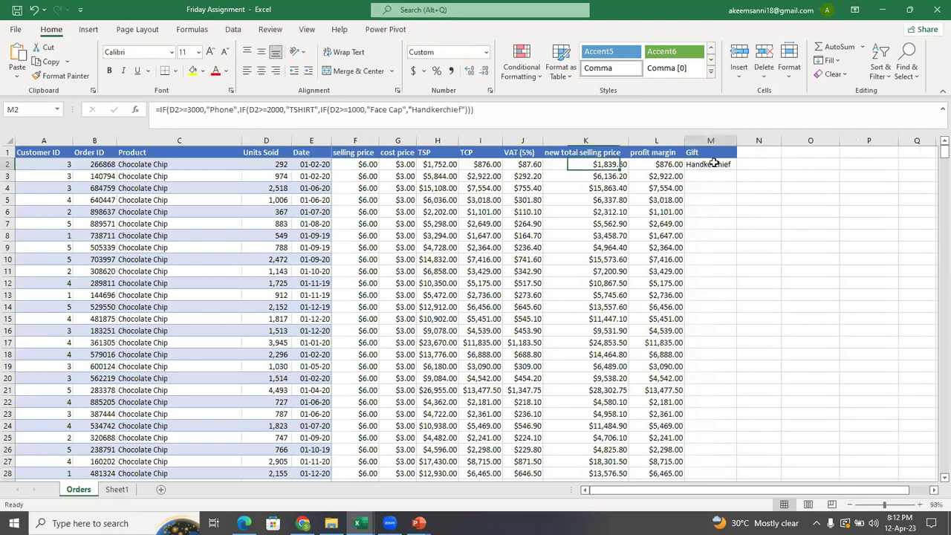
double_click(737, 169)
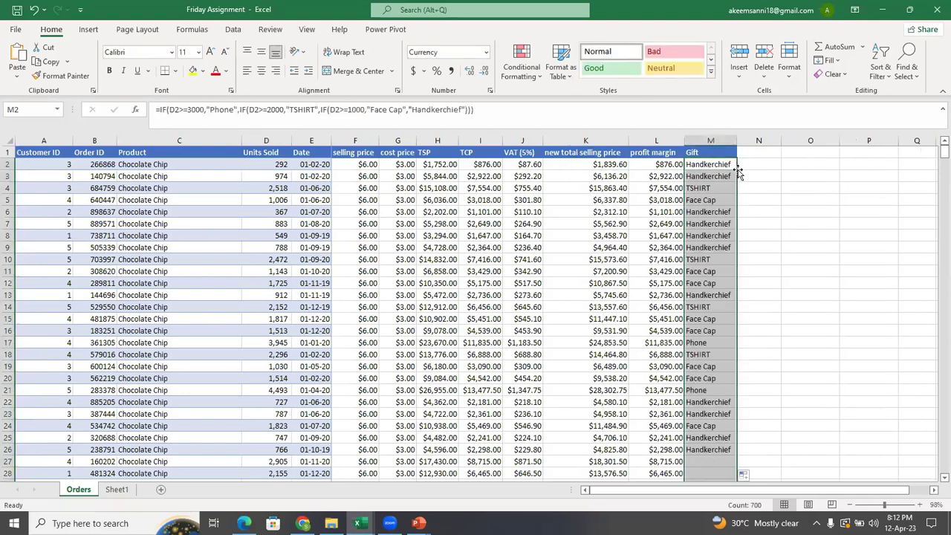
left_click(757, 169)
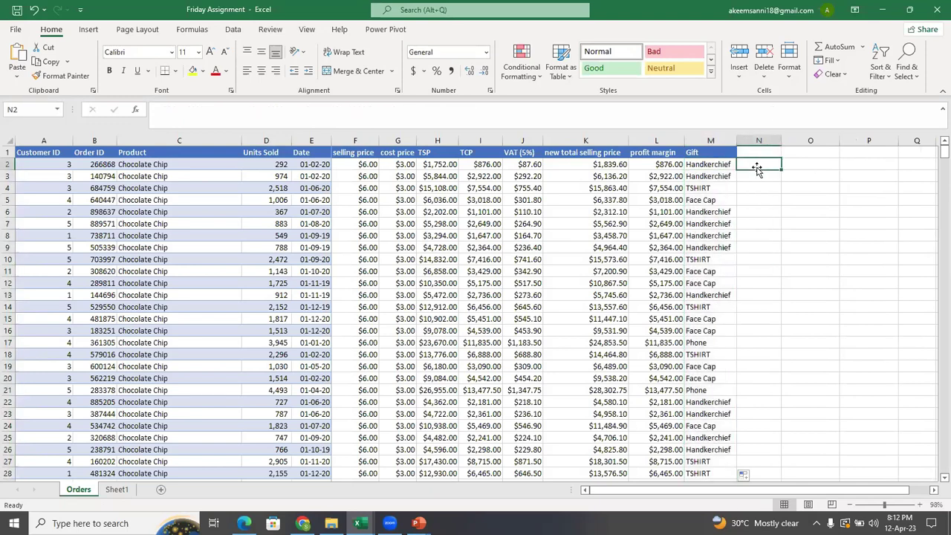
- Examine the nested IF formula in several Gift cells, including M17 and M2
left_click(713, 187)
left_click(727, 276)
left_click(709, 341)
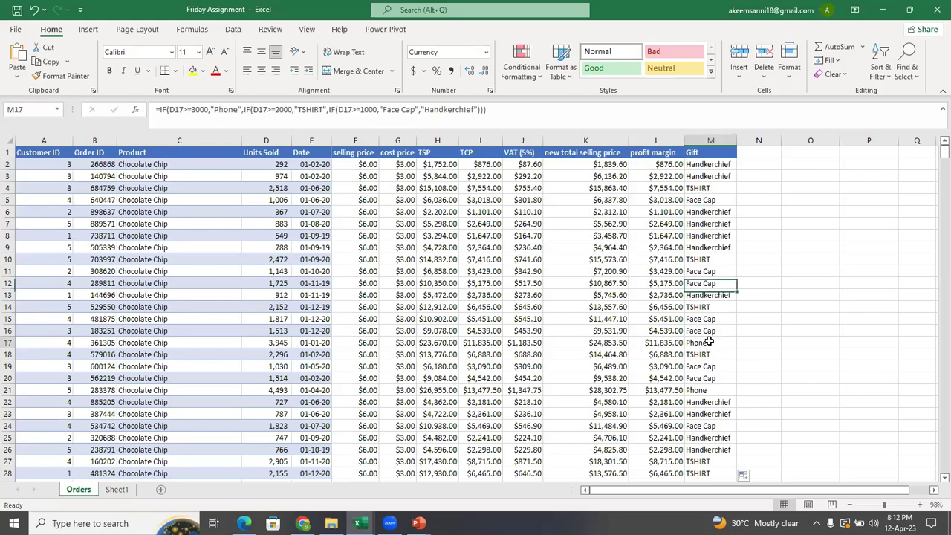
left_click(768, 170)
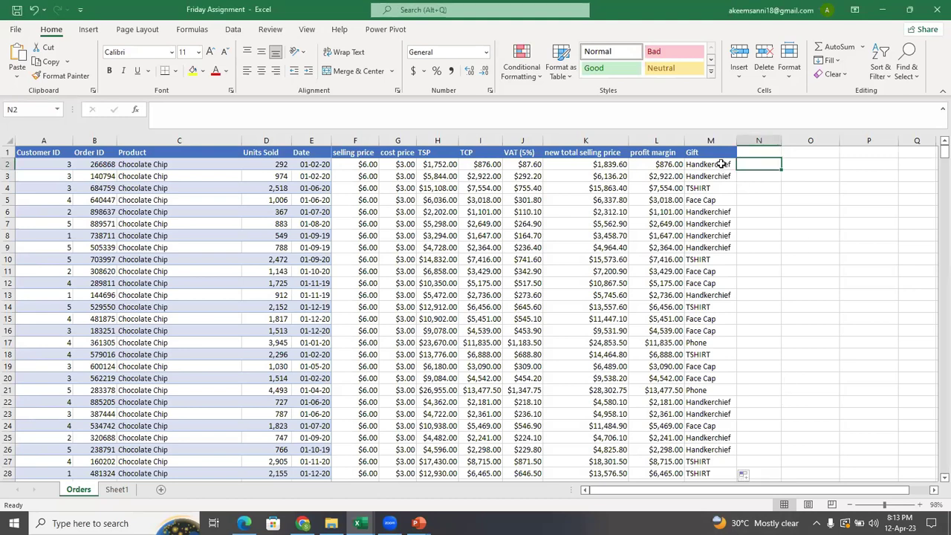
left_click(721, 163)
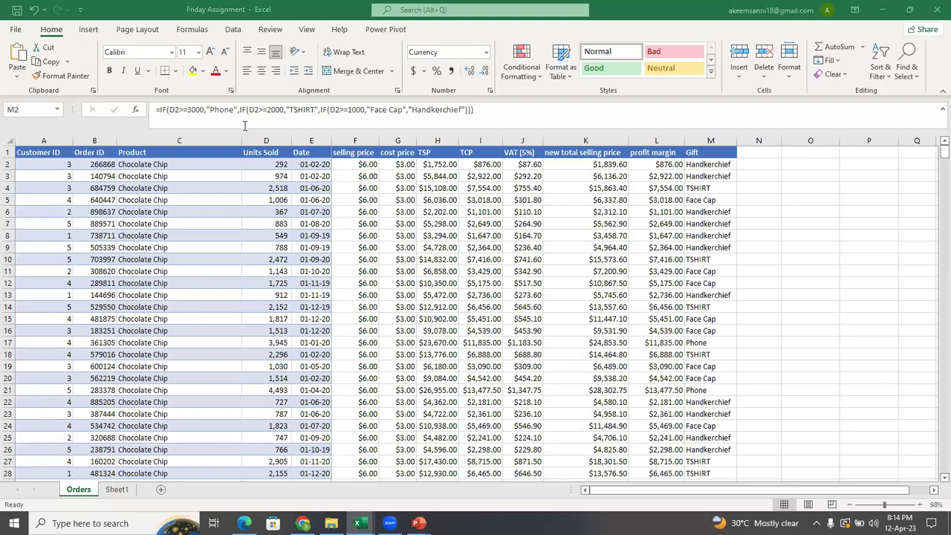
left_click(706, 162)
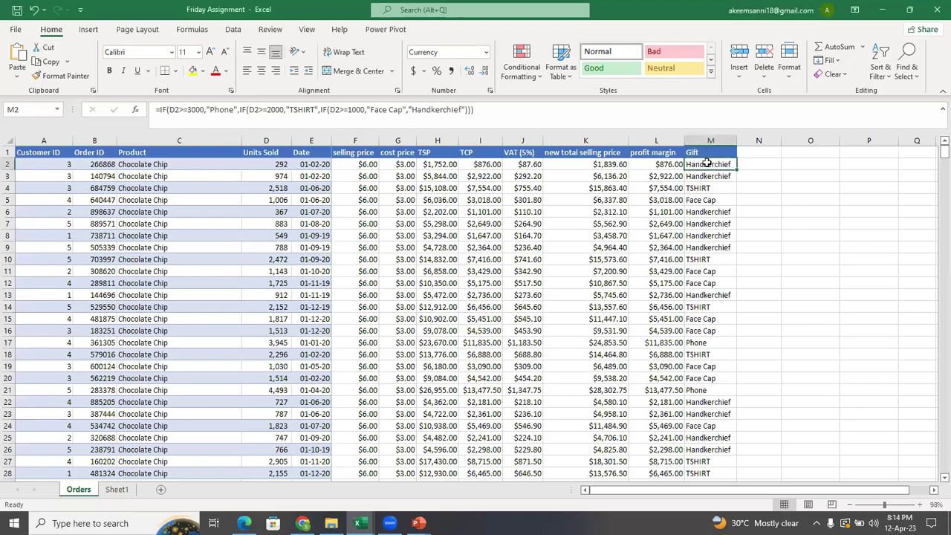
key("ctrl+shift+Down")
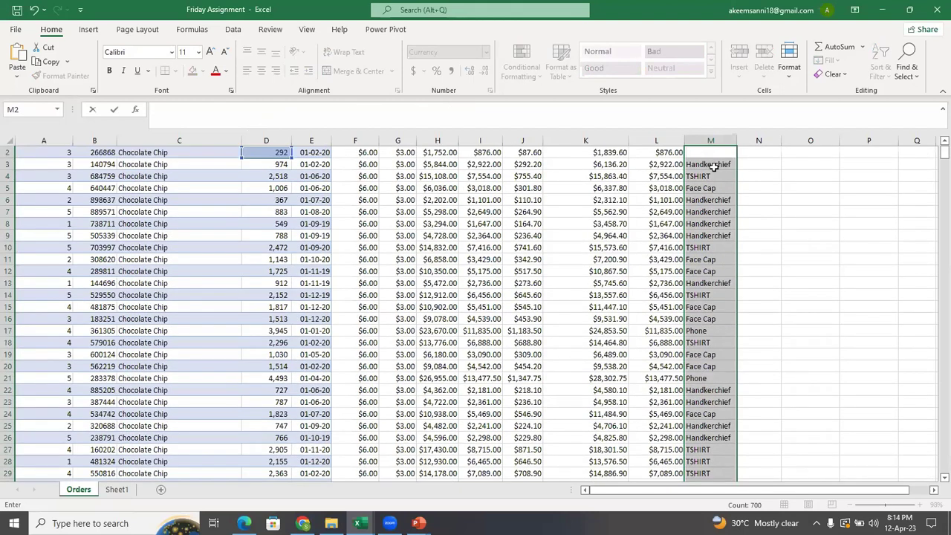
right_click(714, 166)
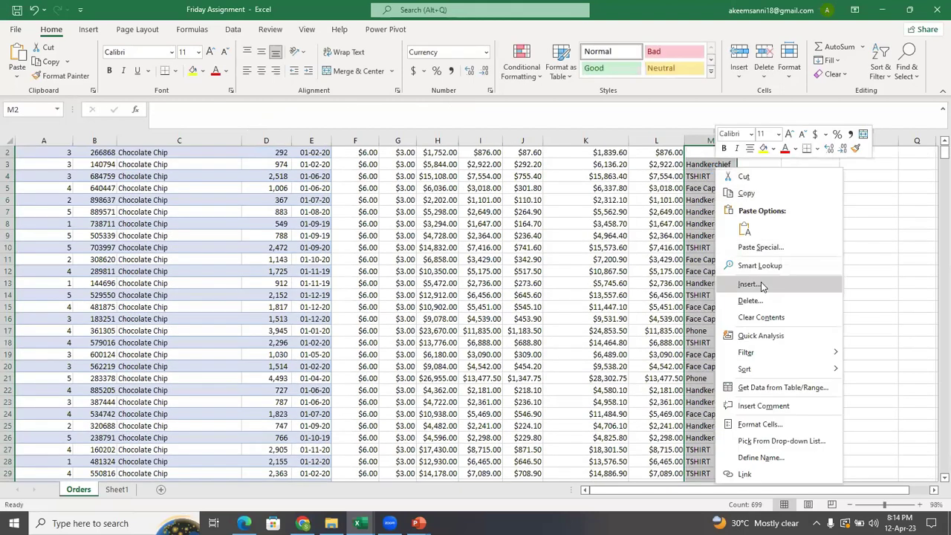
left_click(760, 317)
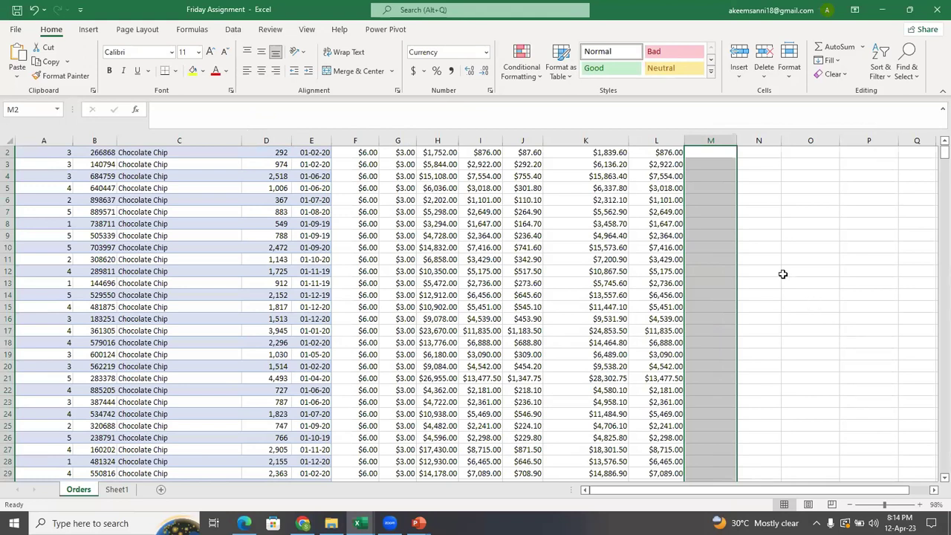
key("ctrl+z")
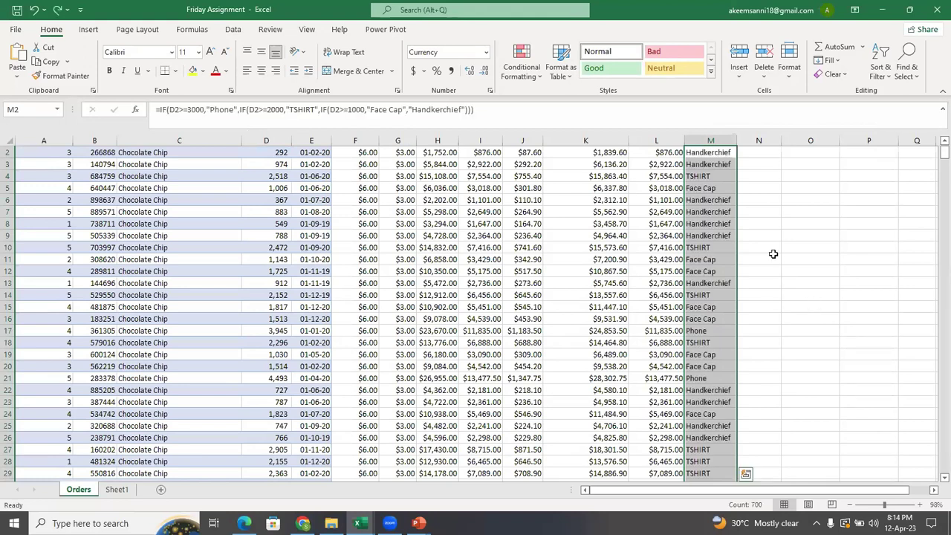
left_click(773, 254)
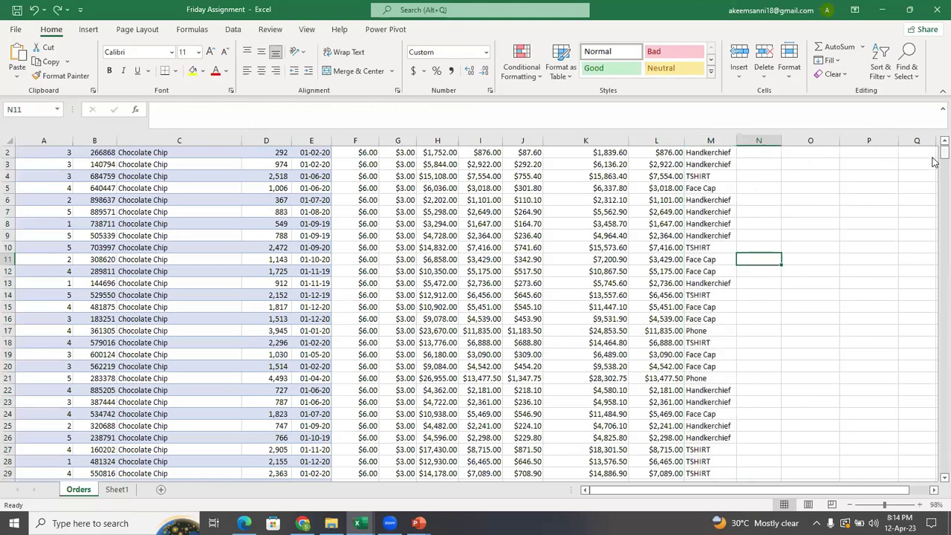
scroll(935, 149, "up", 1)
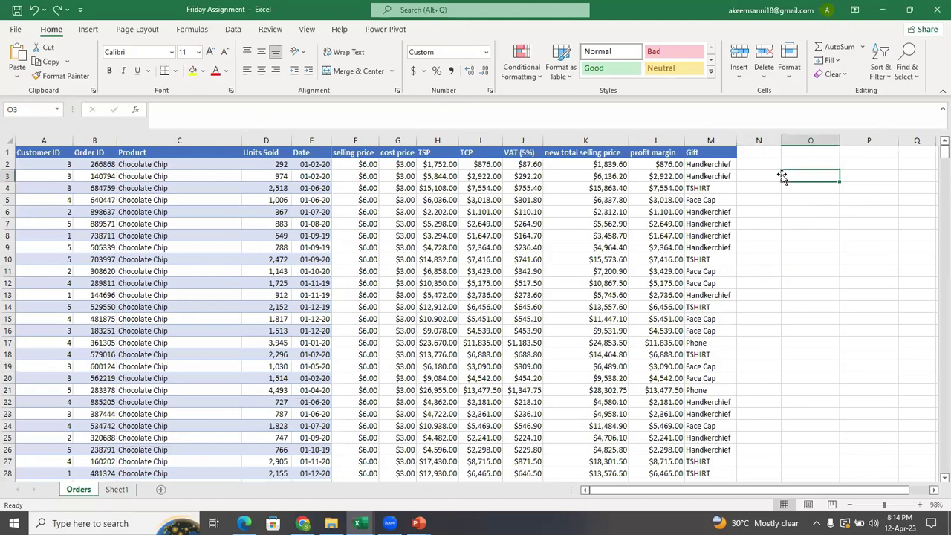
left_click(765, 191)
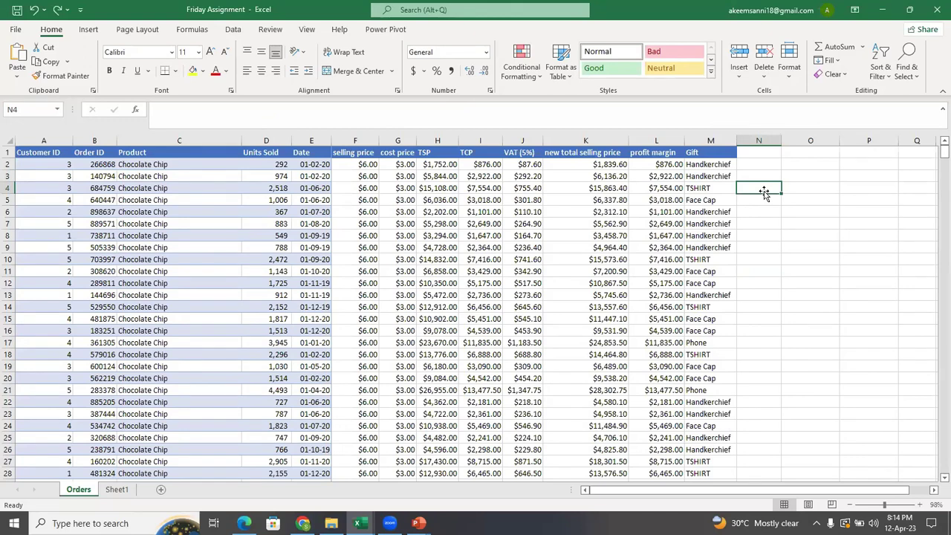
left_click(766, 203)
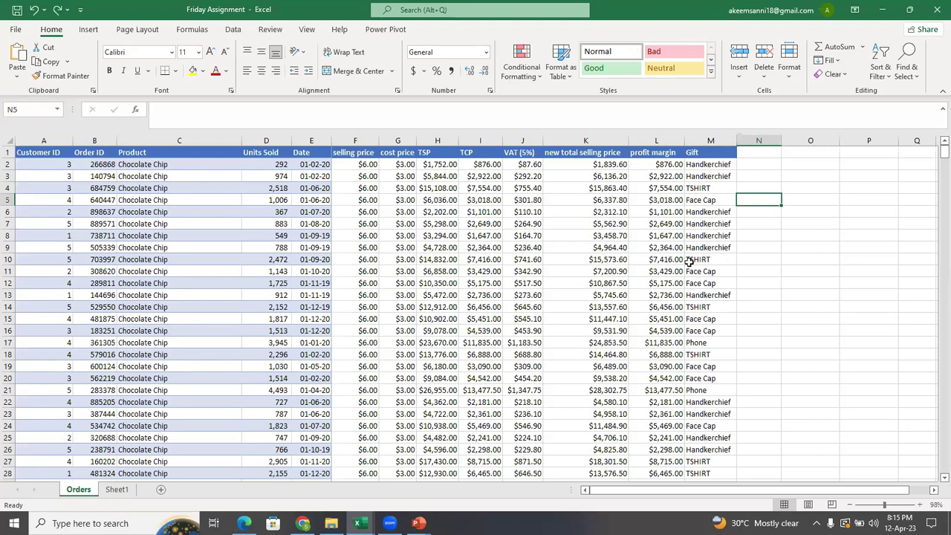
- Start a gift list beside the orders table with "Hankerchief" in O5 and "TSHIRT" in O6
left_click(798, 206)
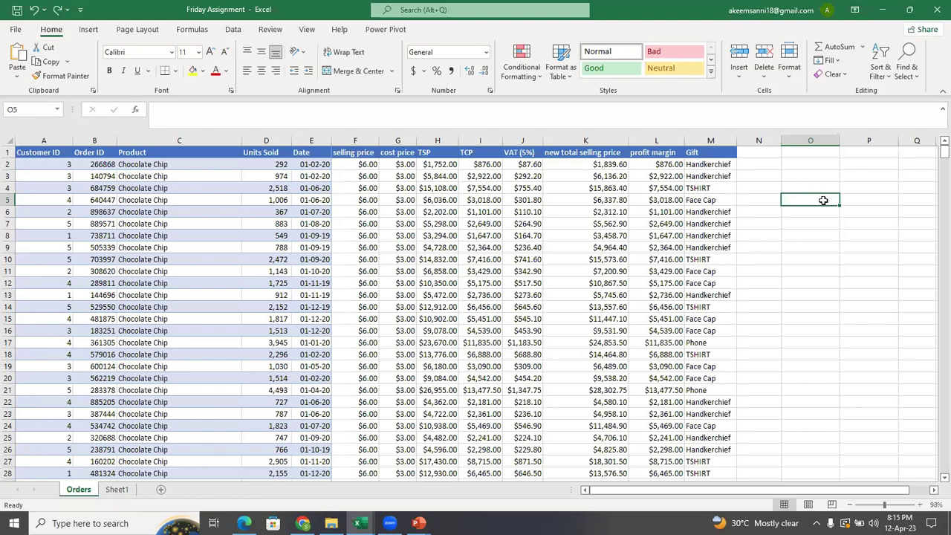
type("H")
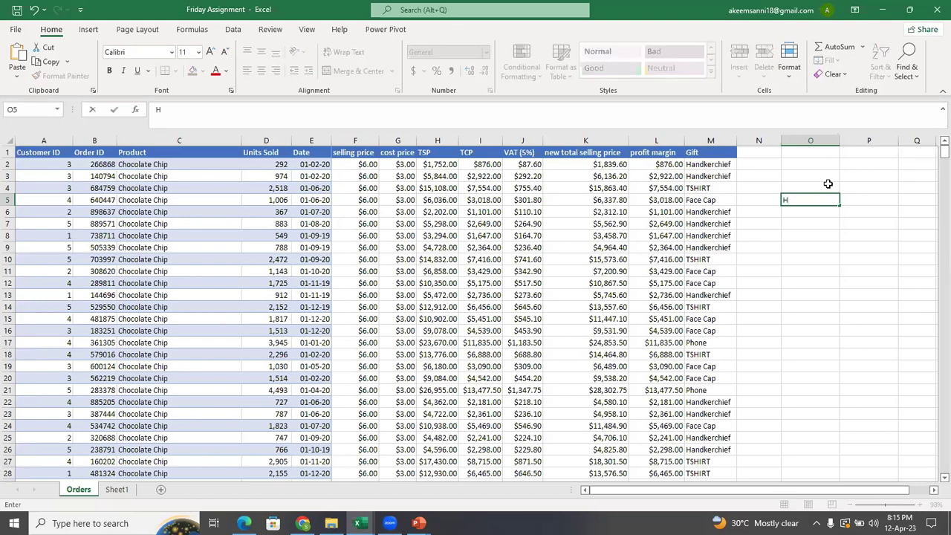
type("ankerchief")
left_click(821, 210)
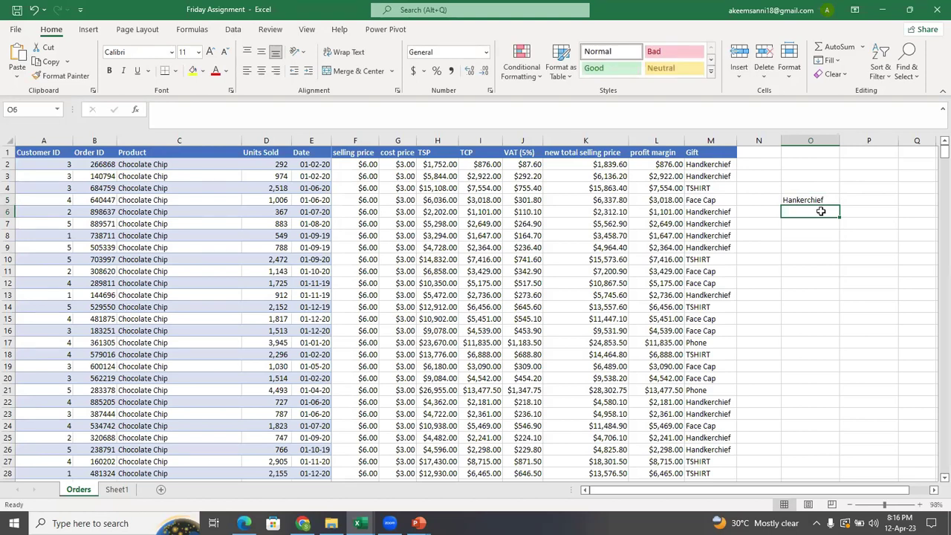
type("TSH")
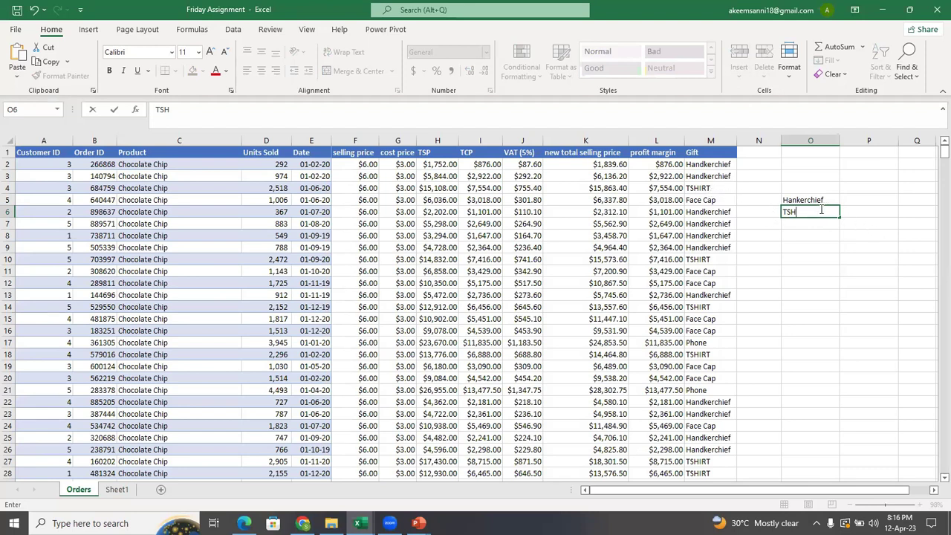
type("IRT")
key("Return")
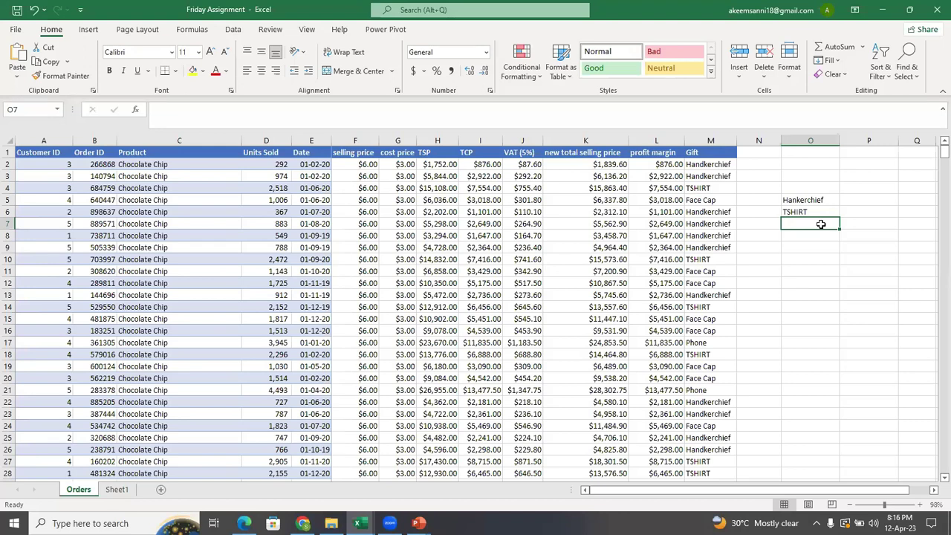
- Correct the spelling of the first gift in O5 to "Handkerchief"
left_click(796, 198)
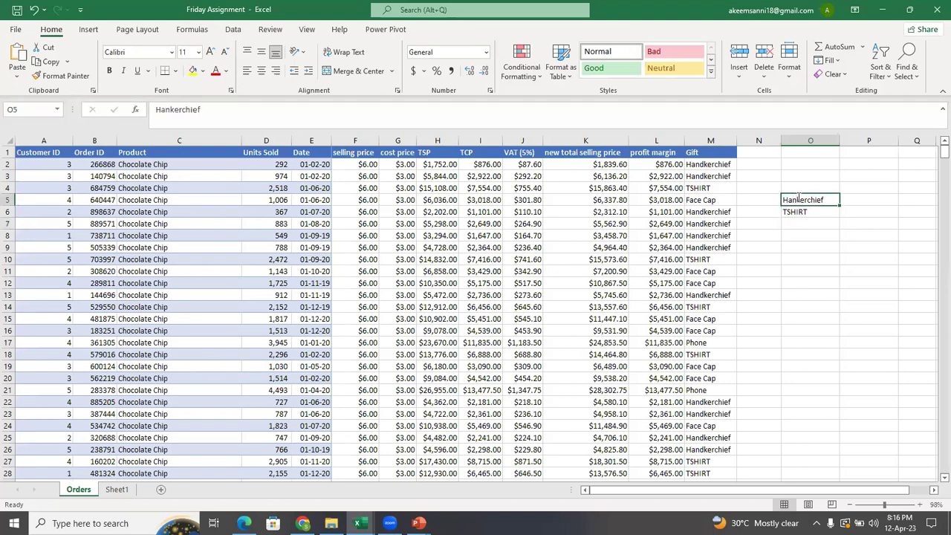
double_click(796, 198)
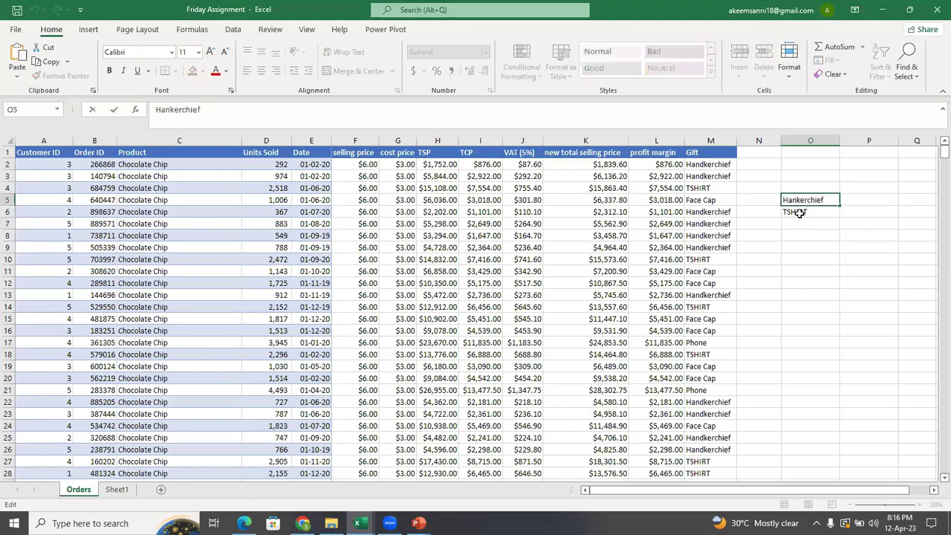
type("d")
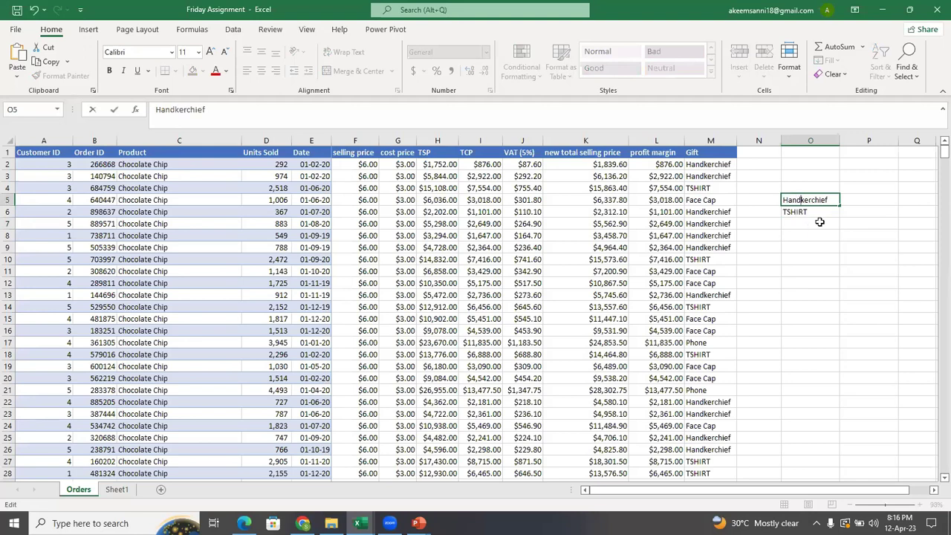
left_click(819, 221)
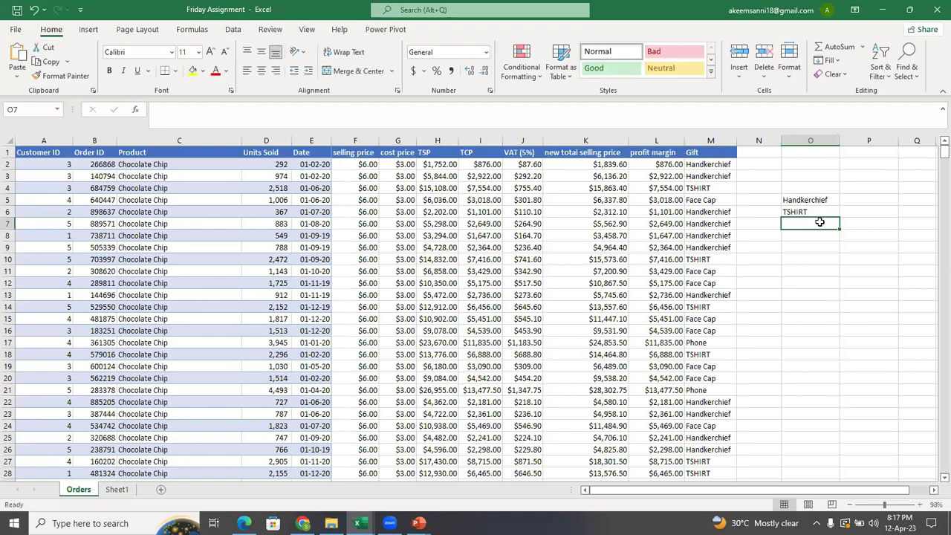
- Continue the gift list with "Face Cap" in O7 and "Phone" in O8
type("Face ")
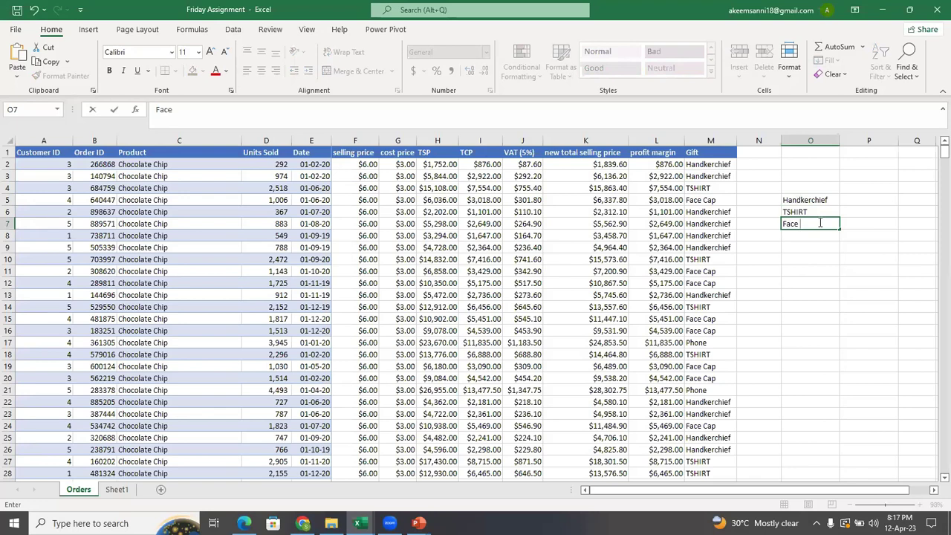
type("Cap")
left_click(811, 235)
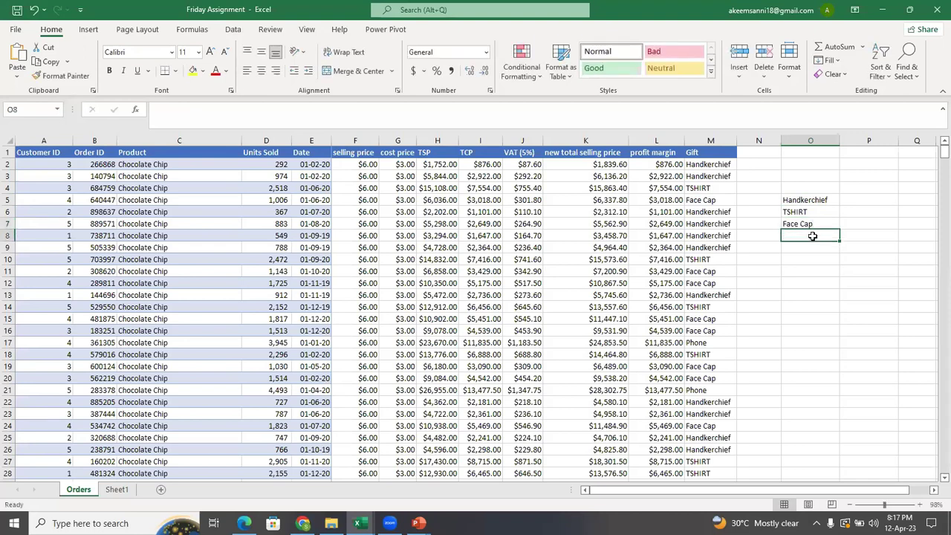
type("Pho")
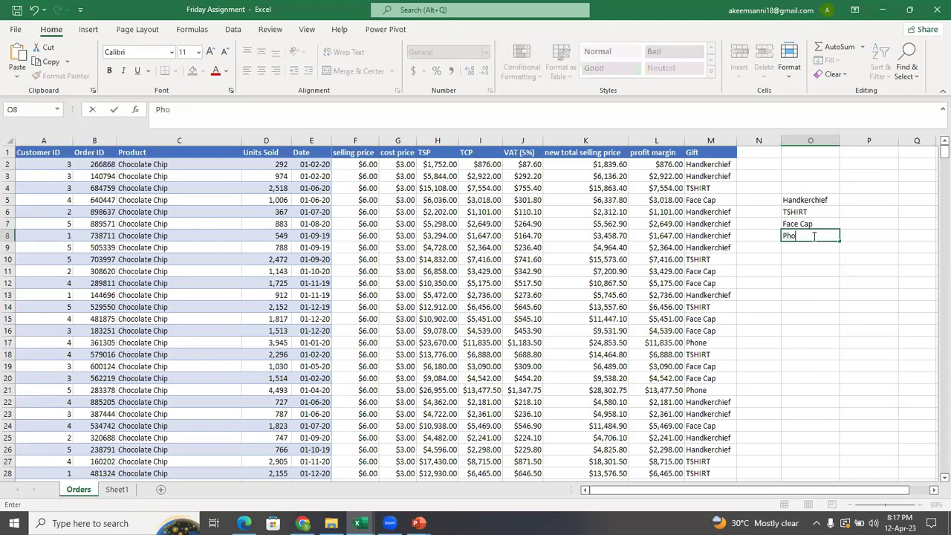
type("ne")
key("ctrl+Return")
left_click(854, 240)
left_click(854, 202)
- Add the headings "Gift" in O4 and "Total" in P4 above the gift list and make them bold
left_click(807, 187)
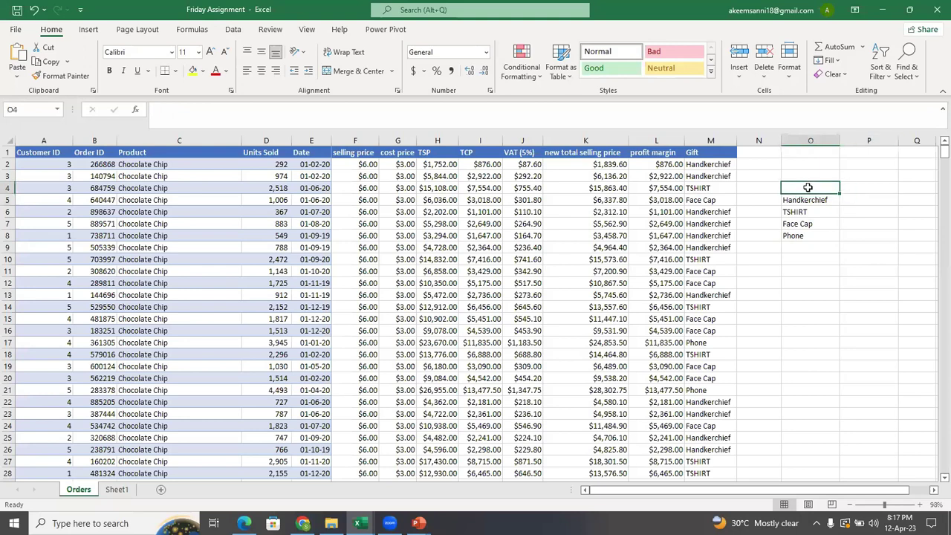
type("Gift")
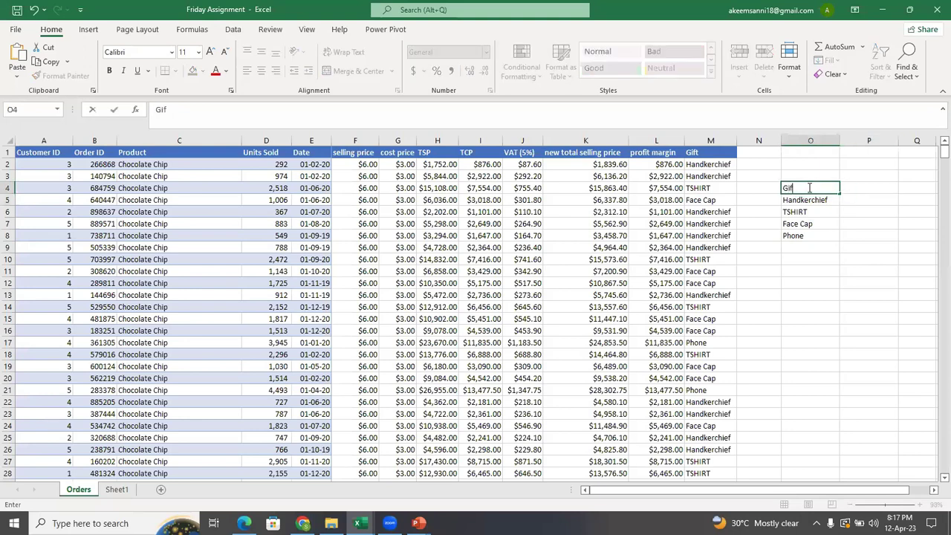
left_click(871, 187)
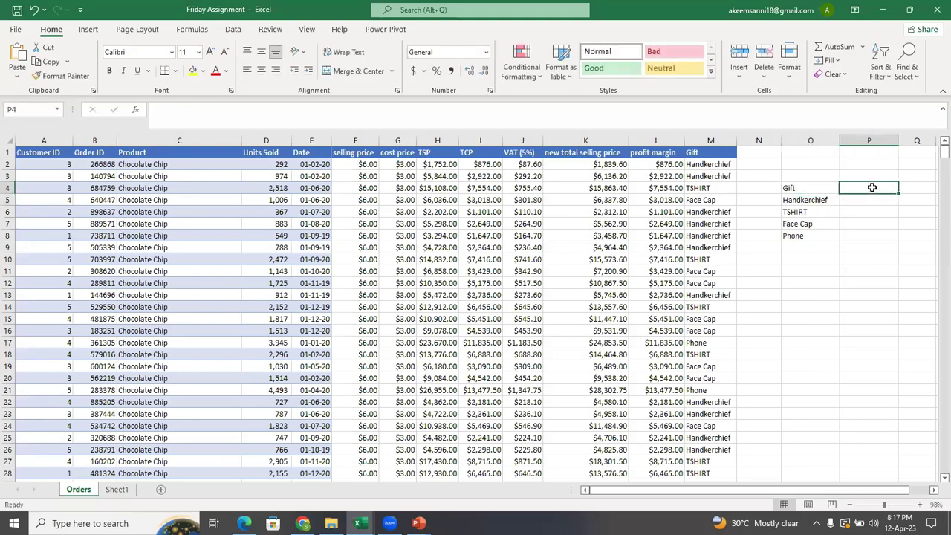
type("To")
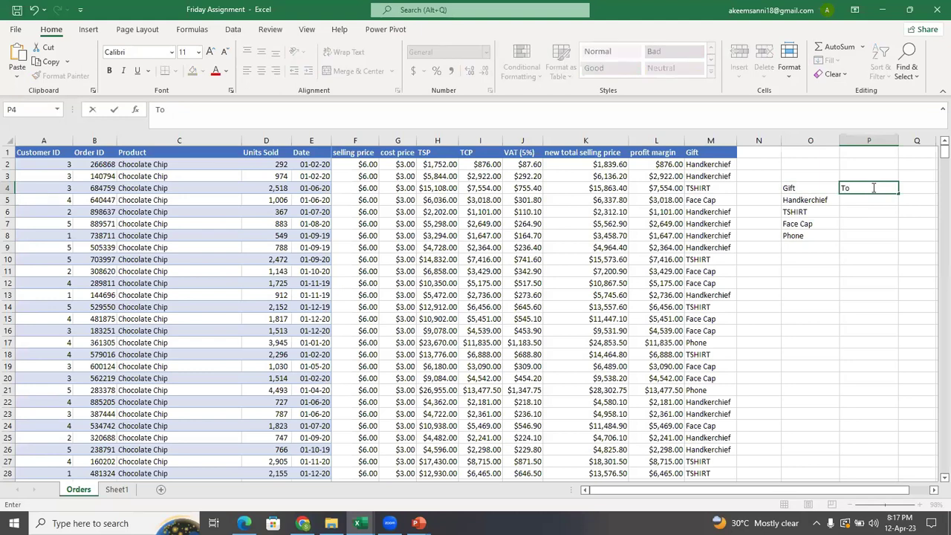
type("tal")
left_click(795, 187)
left_click(865, 192, "shift")
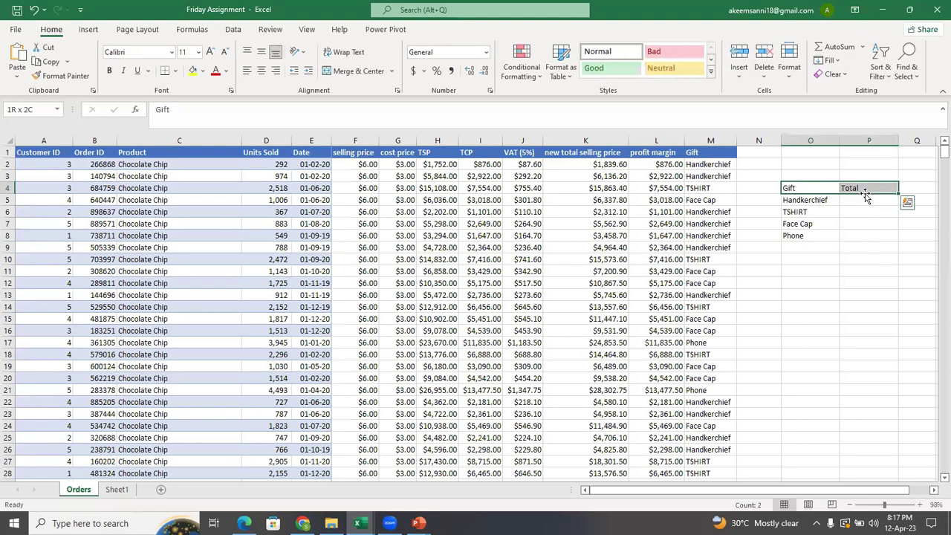
key("ctrl+b")
- Count the Handkerchief gifts in P5 with the formula =COUNTIF(M:M,O5)
left_click(866, 201)
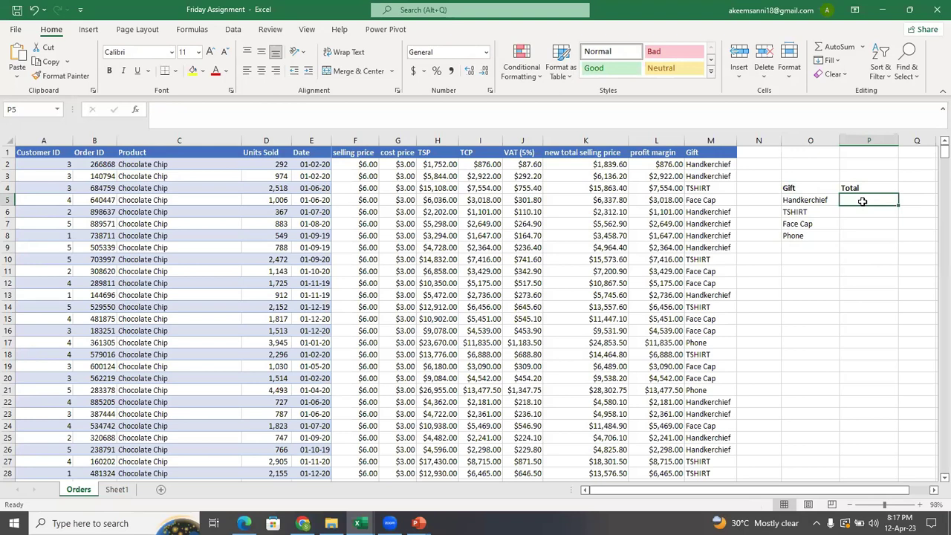
type("=cou")
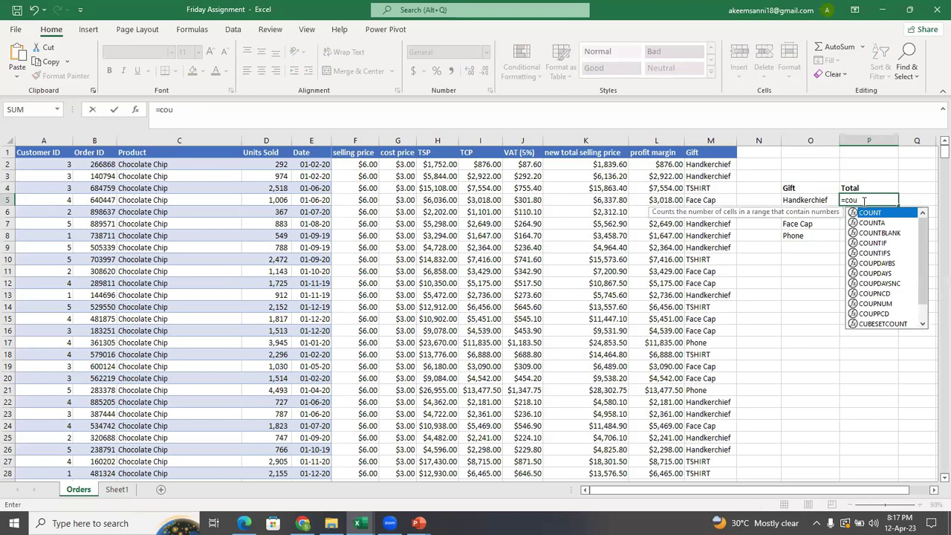
left_click(897, 243)
double_click(897, 244)
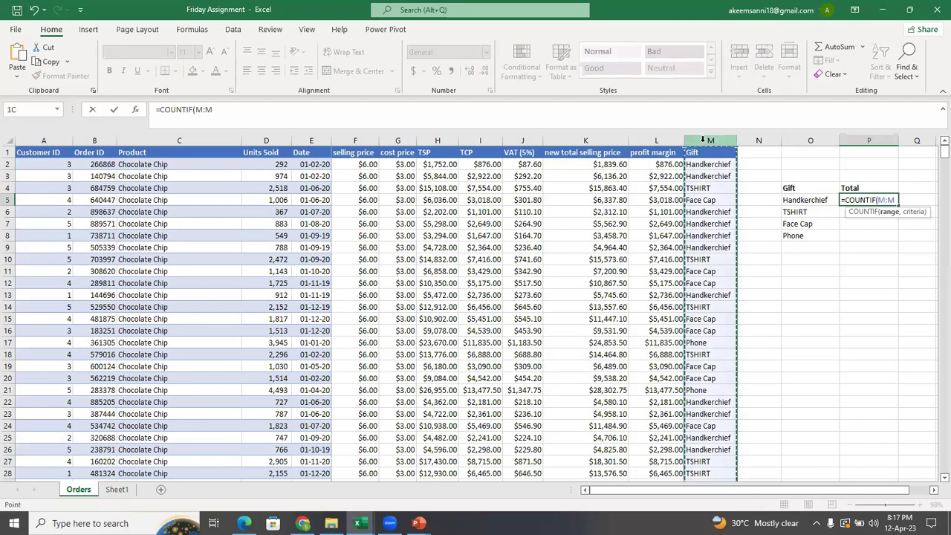
left_click(702, 141)
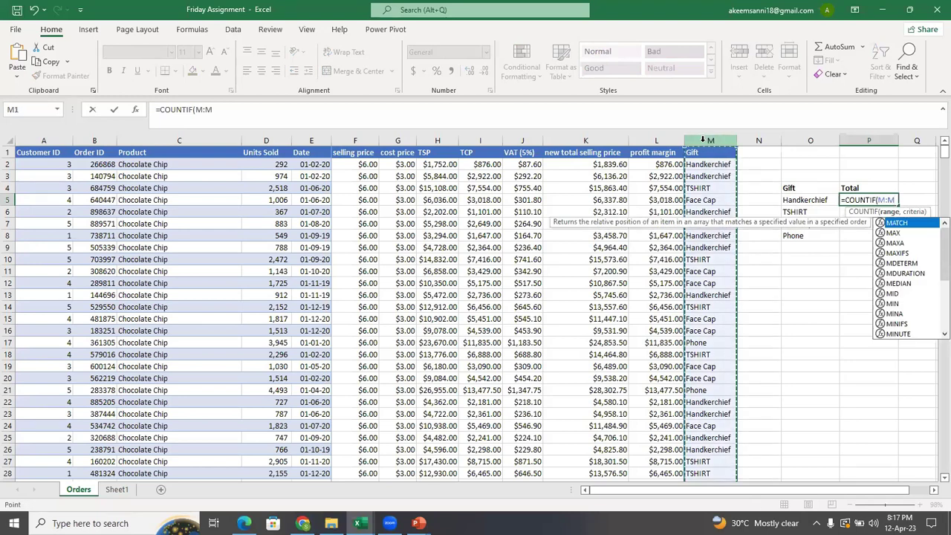
type(",")
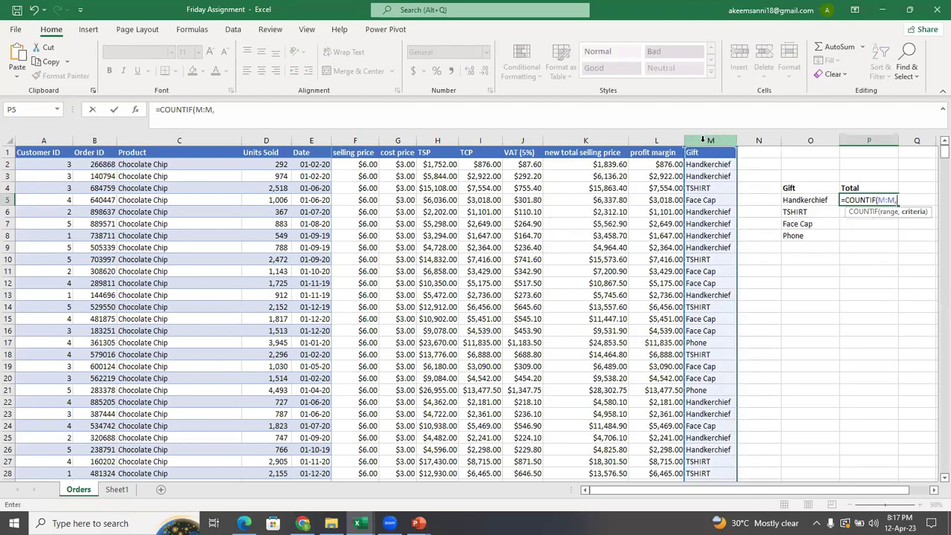
left_click(812, 199)
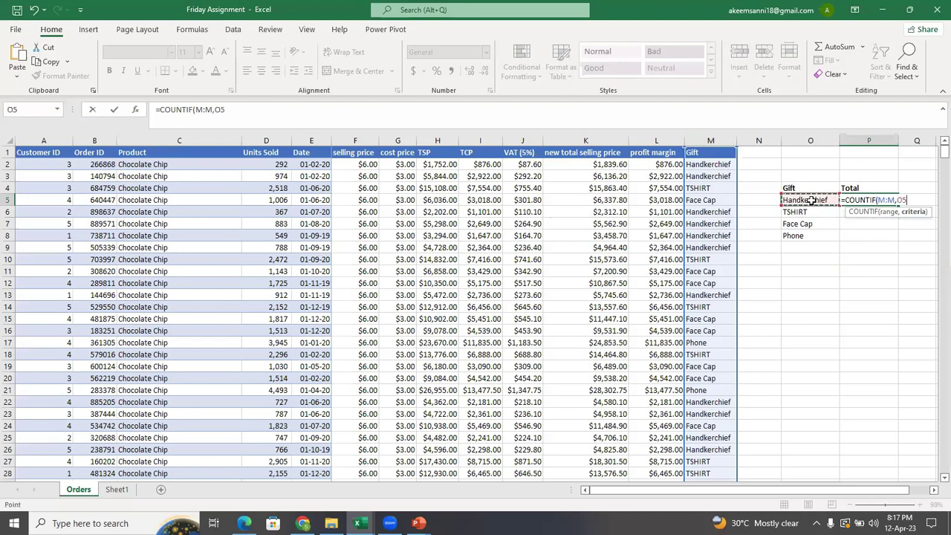
type(")")
key("Return")
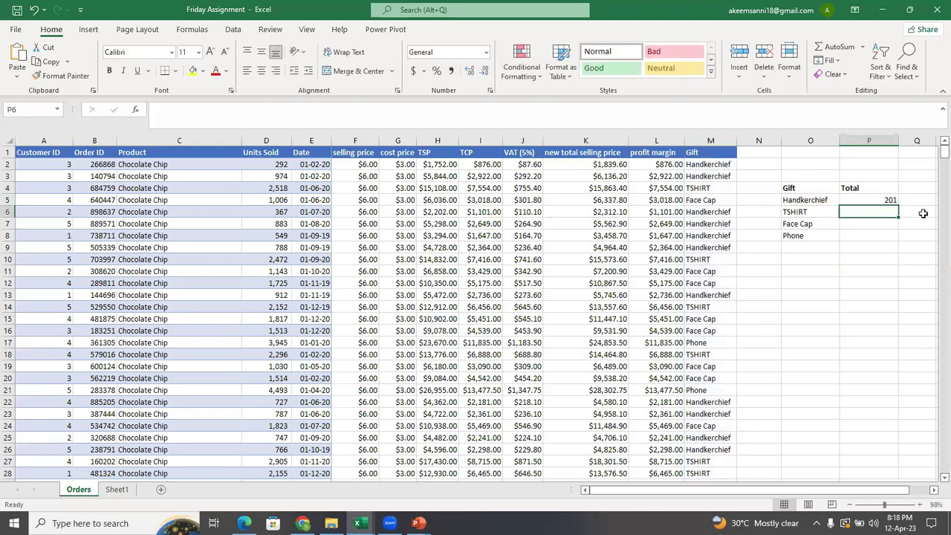
- Fill the P5 COUNTIF formula down to P8 for the remaining gifts
left_click(890, 200)
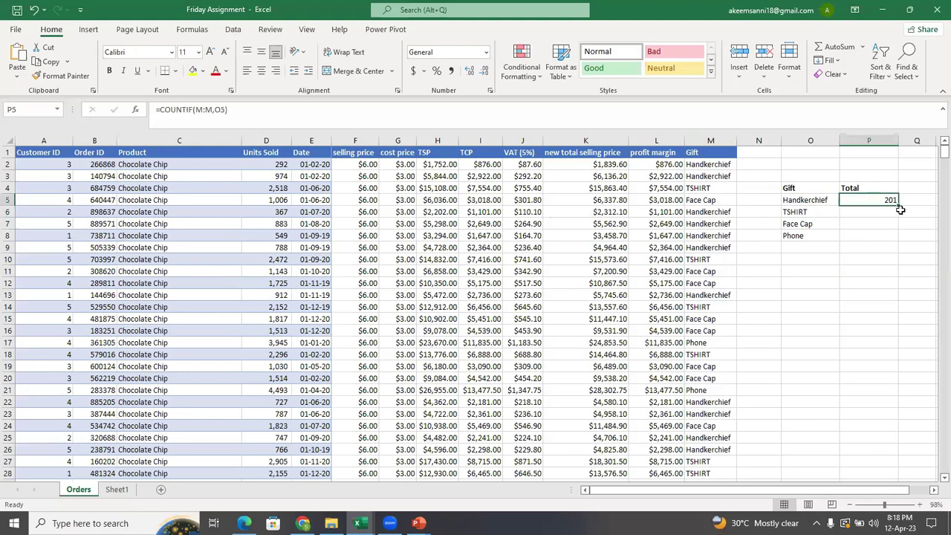
left_click_drag(896, 206, 893, 236)
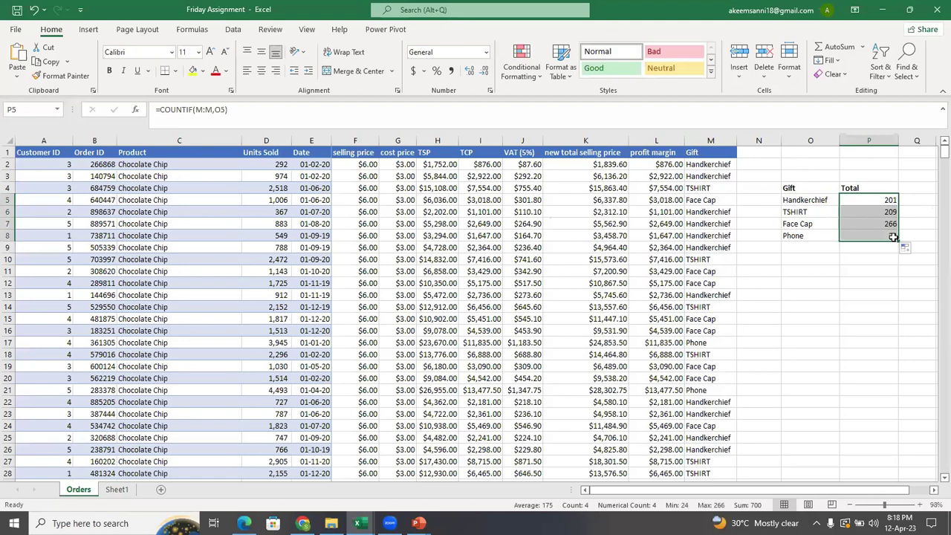
left_click(845, 257)
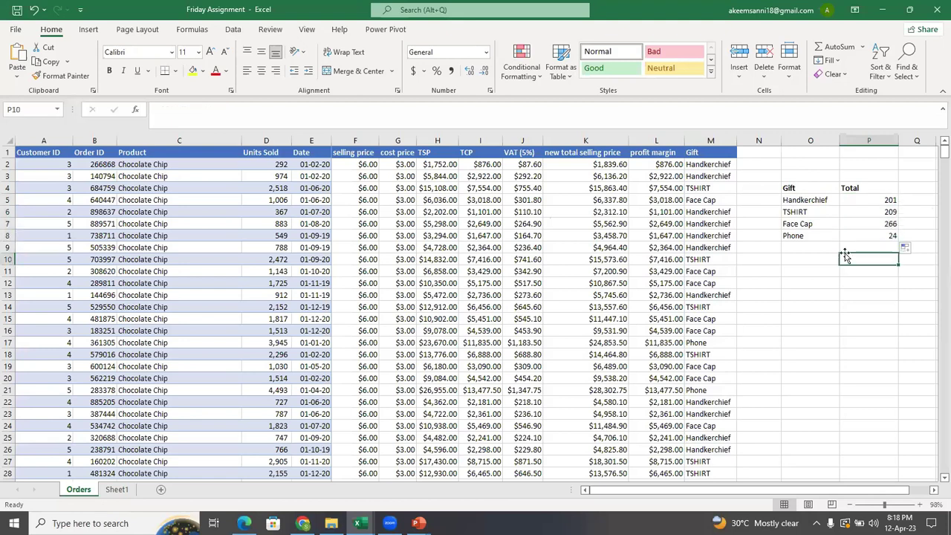
- Review the COUNTIF formulas behind the TSHIRT, Face Cap and Phone totals in P6 to P8
left_click(891, 213)
left_click(880, 224)
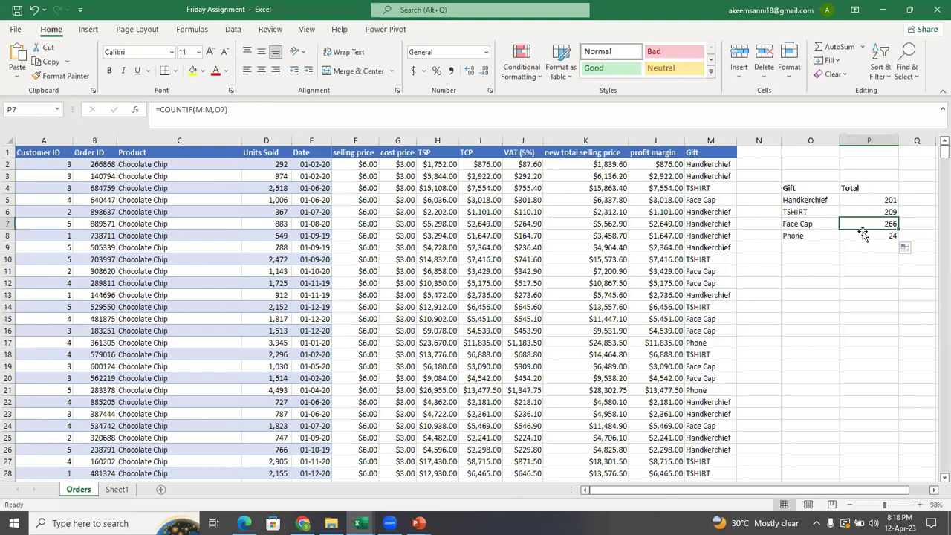
left_click(863, 237)
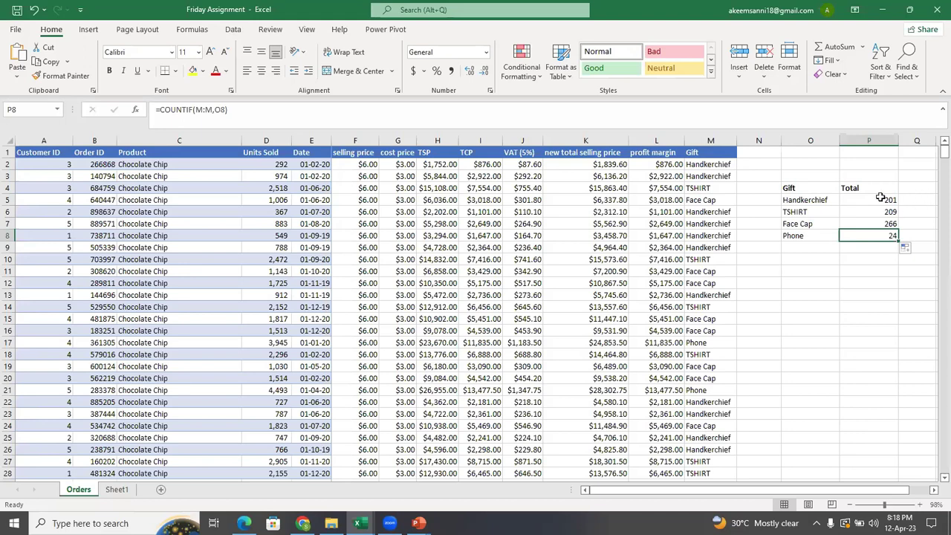
- Clear the contents of the gift totals in P5:P8
left_click_drag(880, 197, 872, 236)
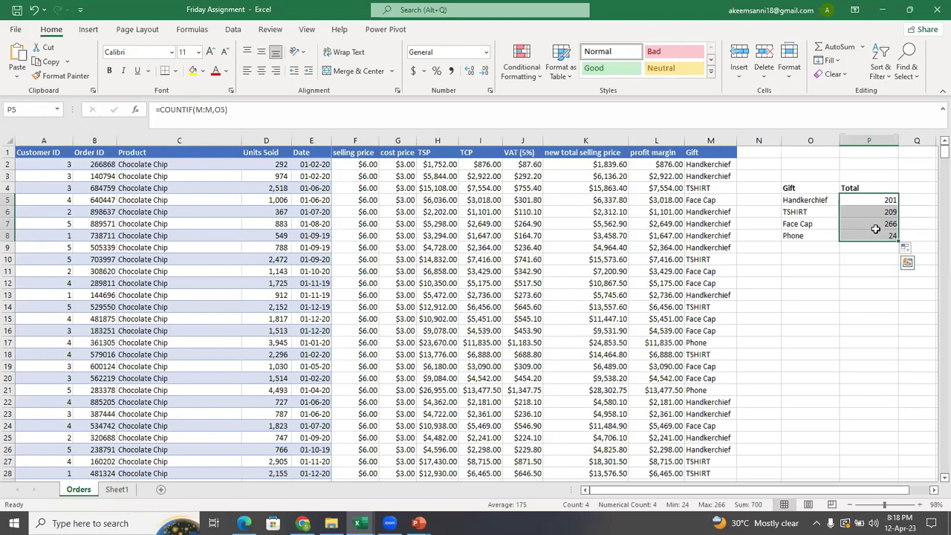
right_click(875, 229)
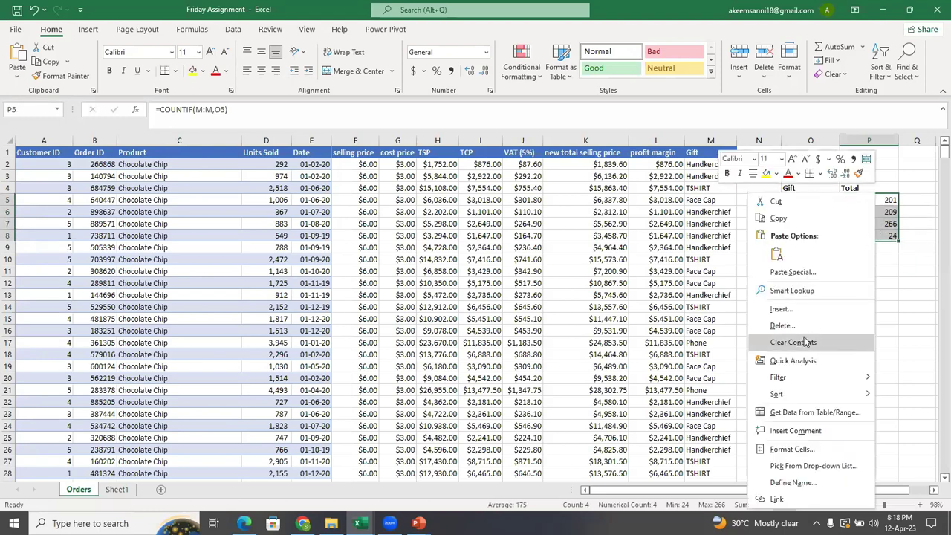
left_click(805, 342)
- Enter =COUNTIF(M:M,O5) in P5 to count the Handkerchief gifts in the Gift column
left_click(873, 199)
left_click(872, 200)
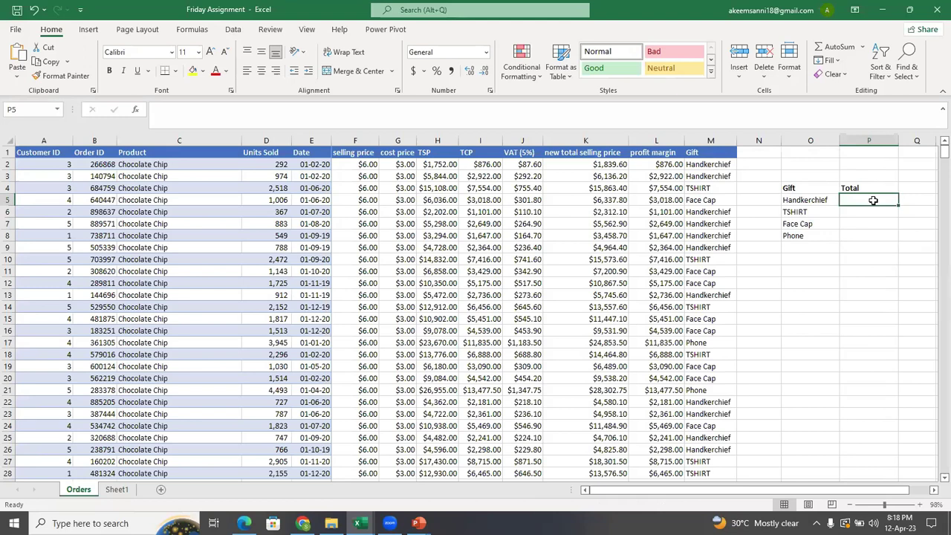
type("=")
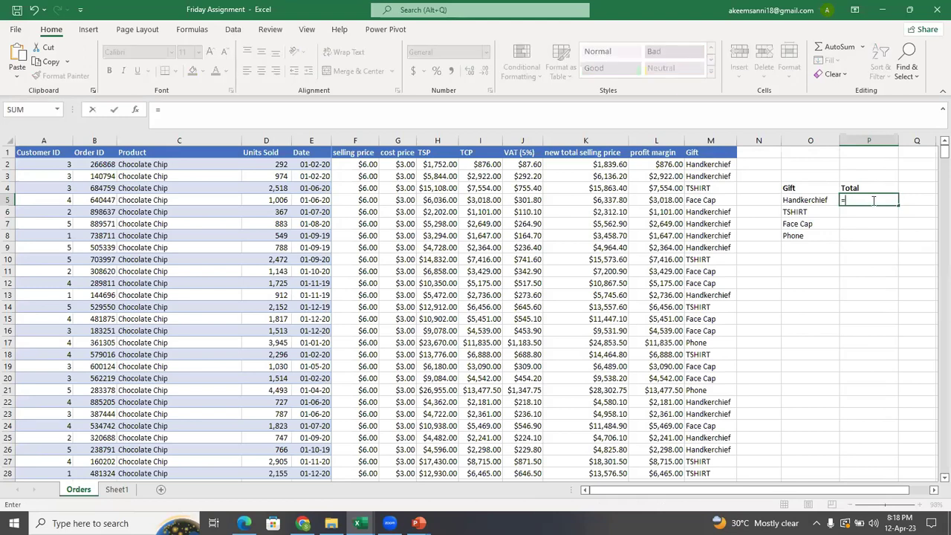
type("coun")
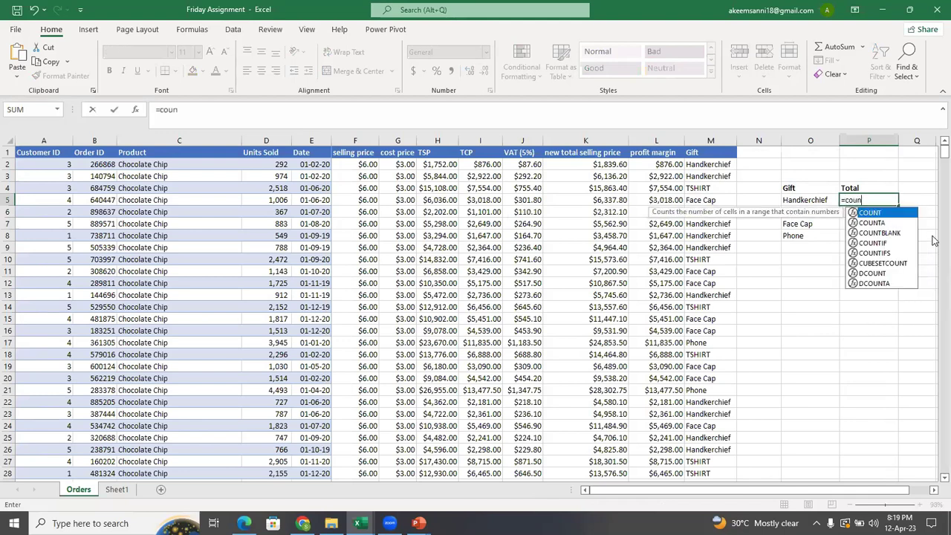
left_click(886, 248)
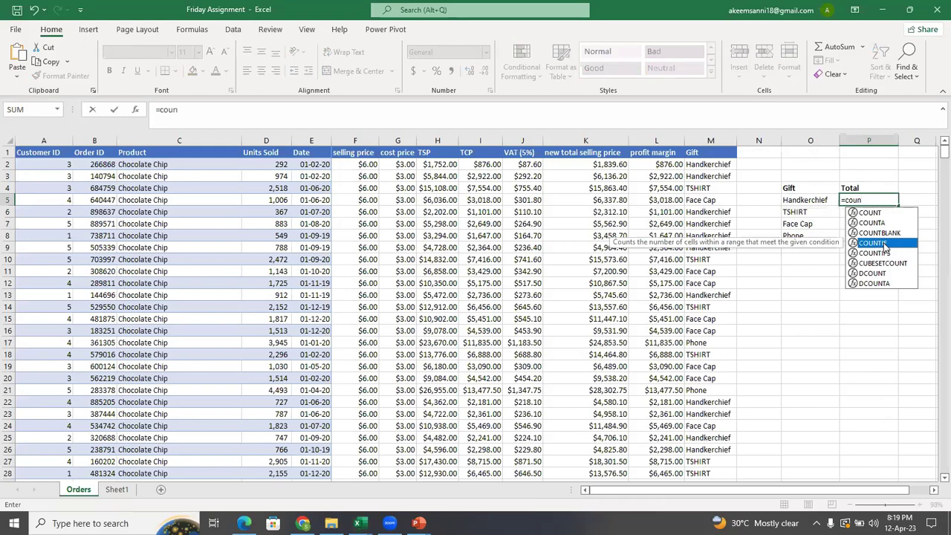
double_click(884, 245)
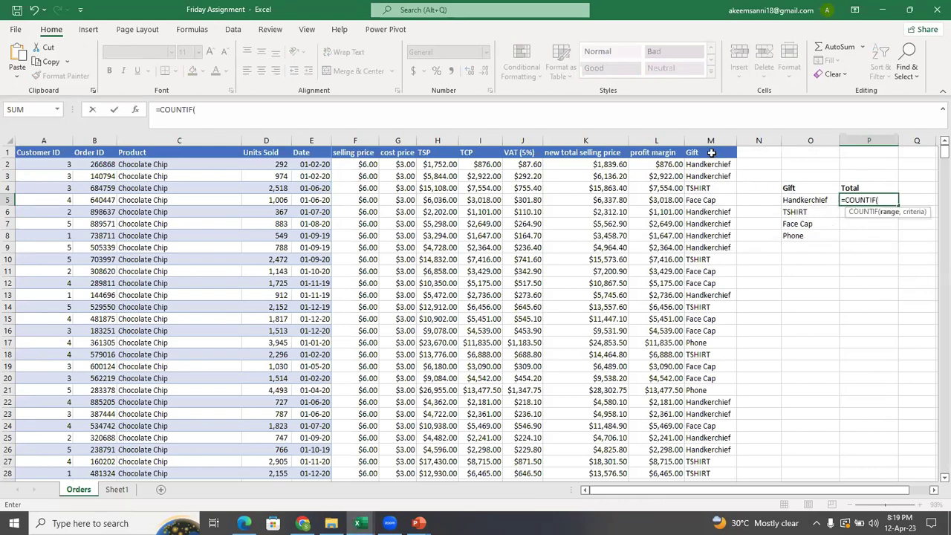
left_click(699, 137)
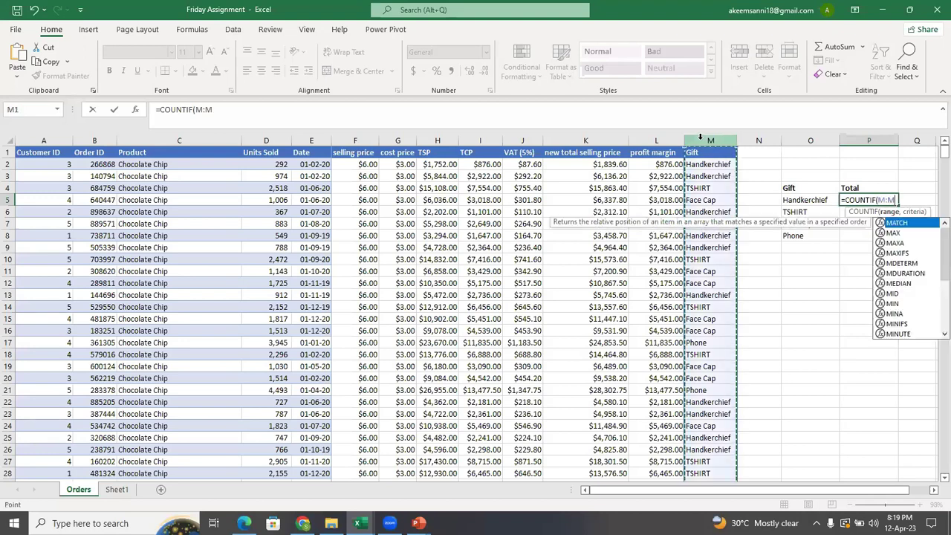
type(",")
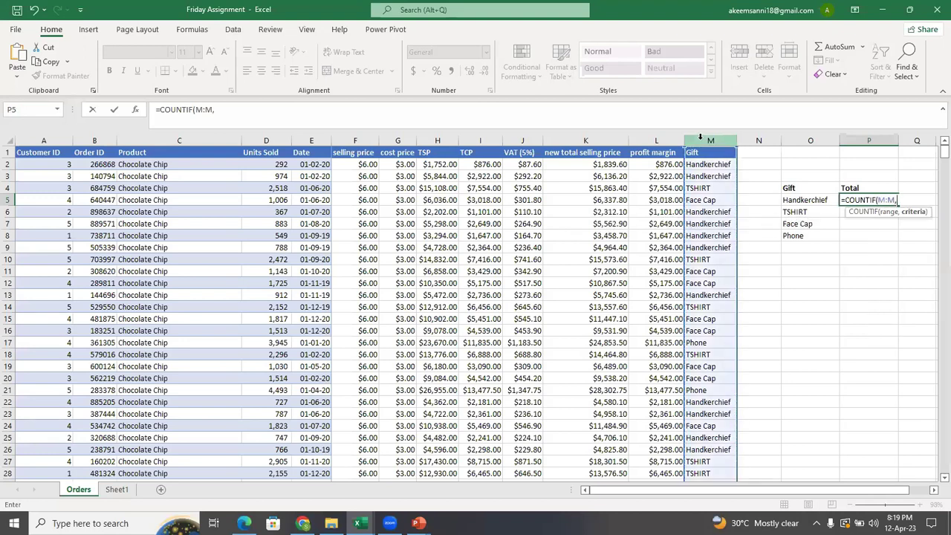
left_click(809, 199)
type(")")
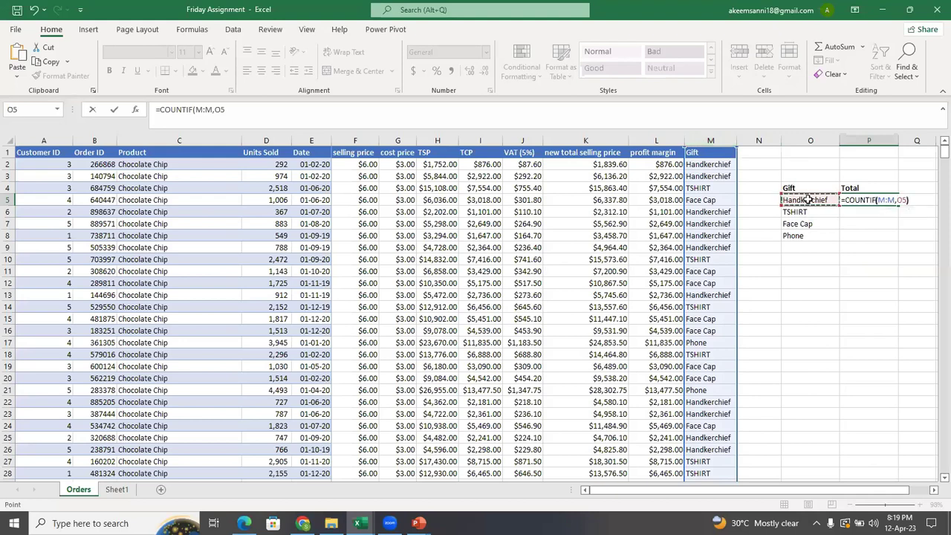
key("Return")
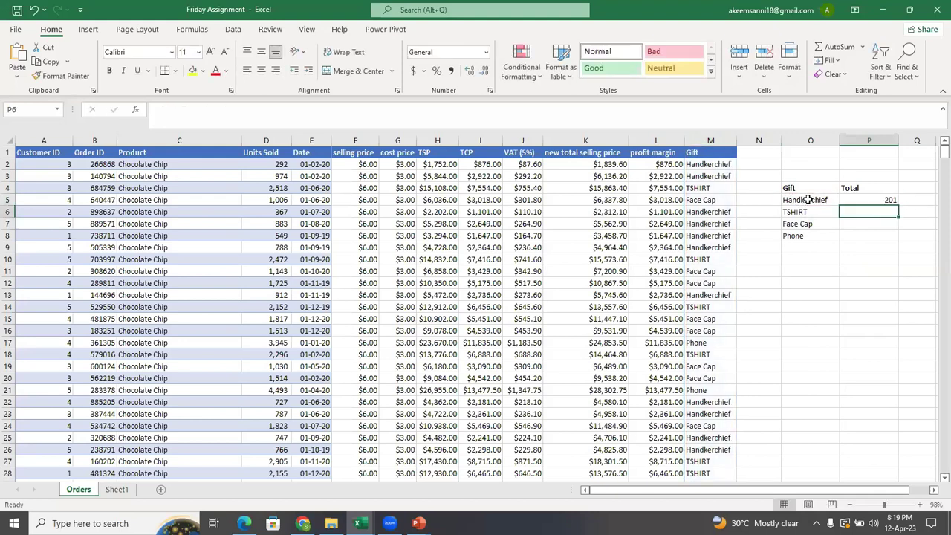
- Copy the Handkerchief count formula from P5 down through P8 for the TSHIRT, Face Cap and Phone rows
left_click(883, 201)
left_click_drag(897, 205, 896, 243)
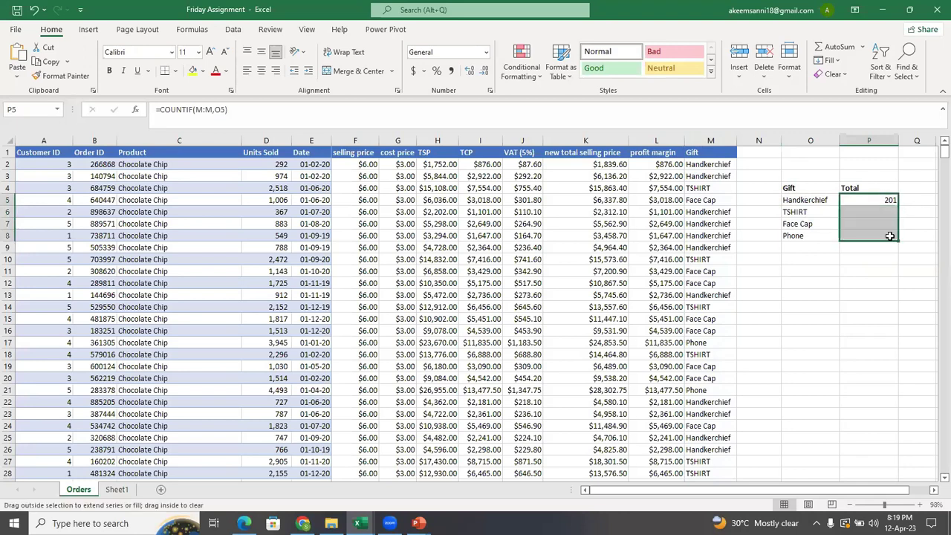
left_click(797, 280)
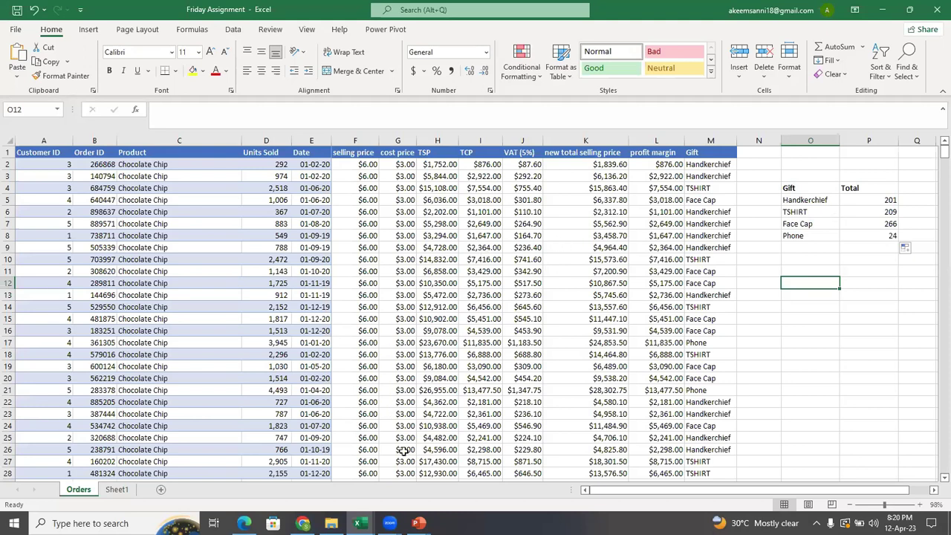
- Switch to the ULTIMATE EXCEL WEBINAR 2 presentation in PowerPoint and start its slide show
mouse_move(419, 523)
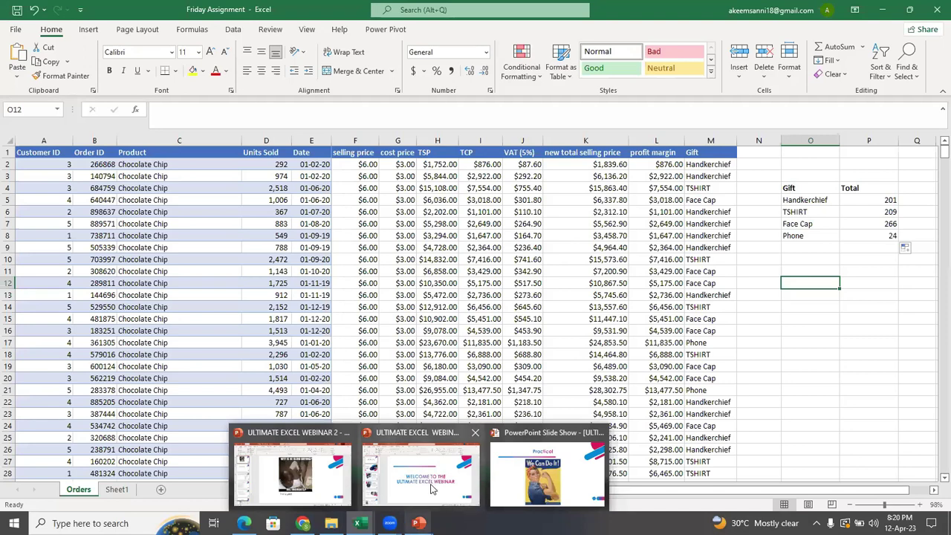
left_click(315, 468)
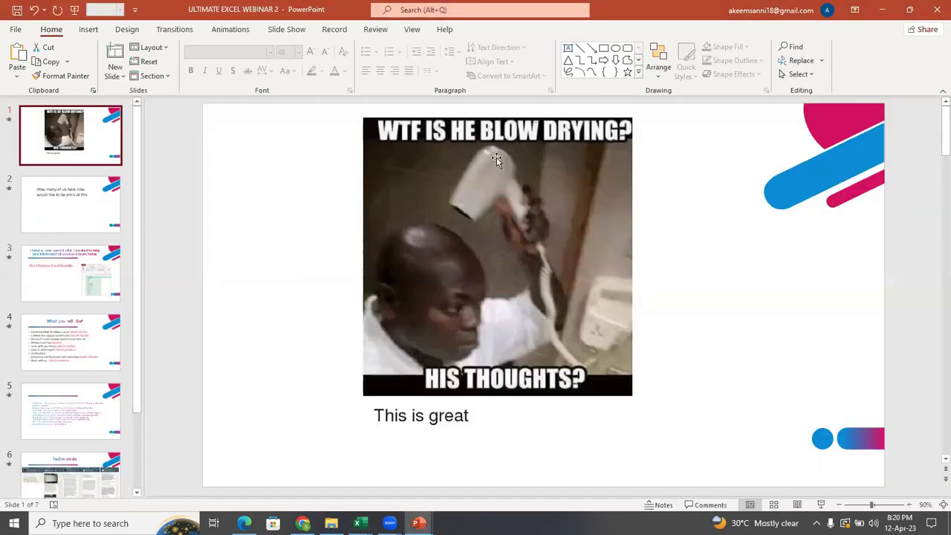
left_click(820, 504)
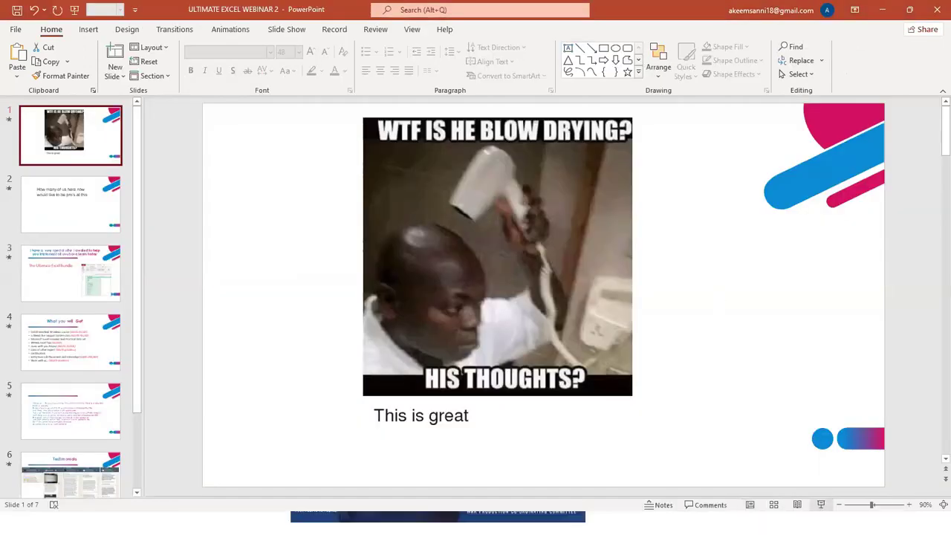
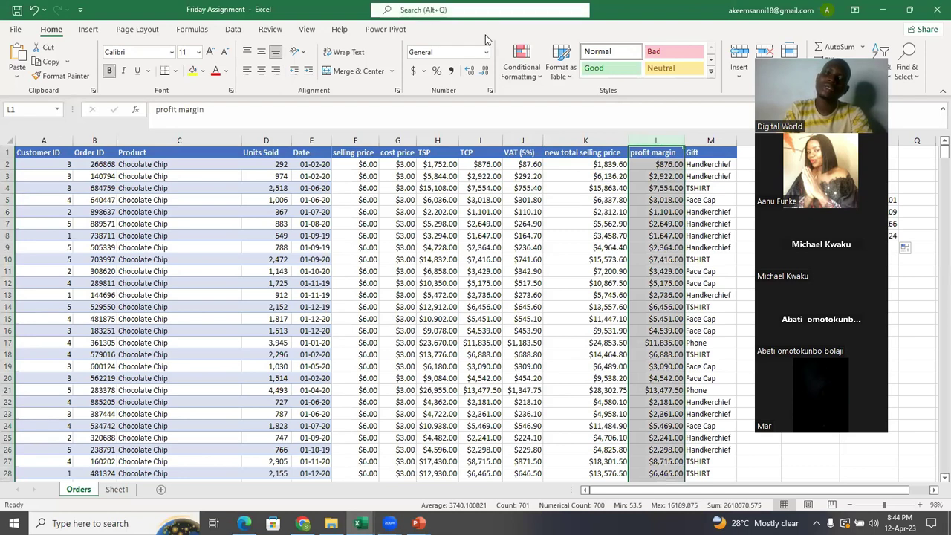
- Try the Number format and the dollar Accounting format on the profit margin column
left_click(488, 53)
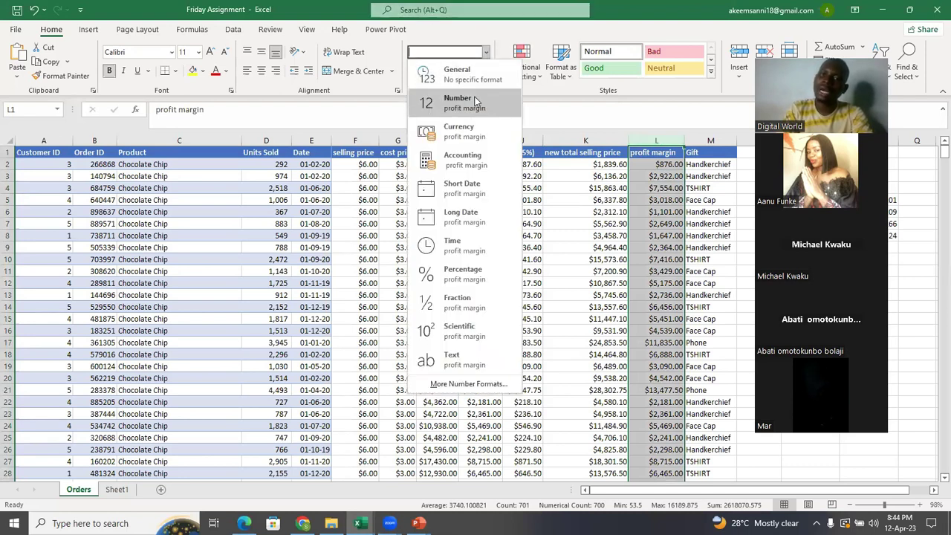
left_click(476, 102)
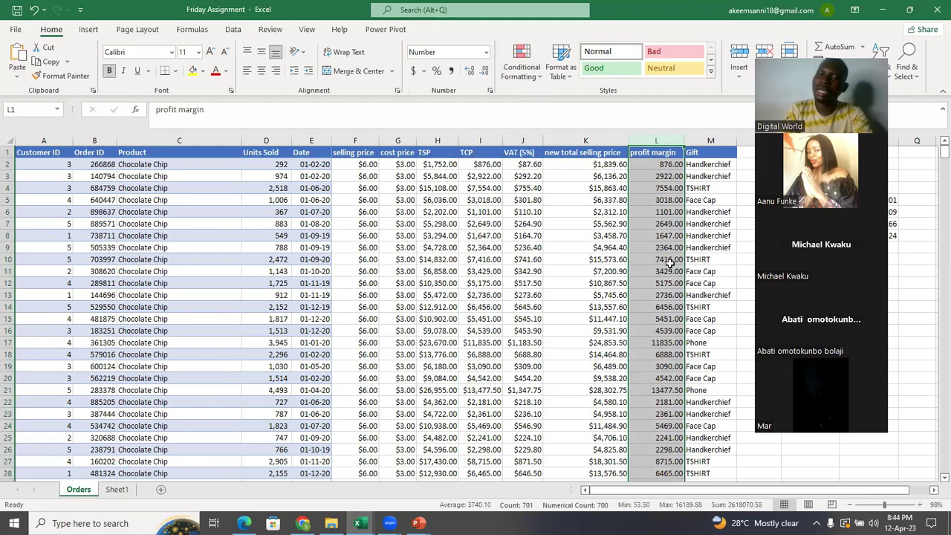
left_click(413, 70)
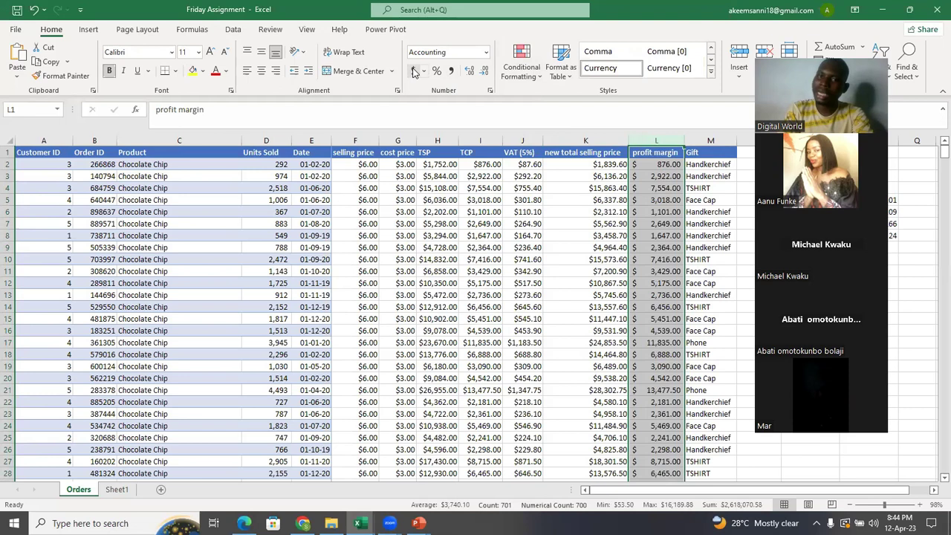
- Apply the Currency number format to the profit margin column
left_click(486, 53)
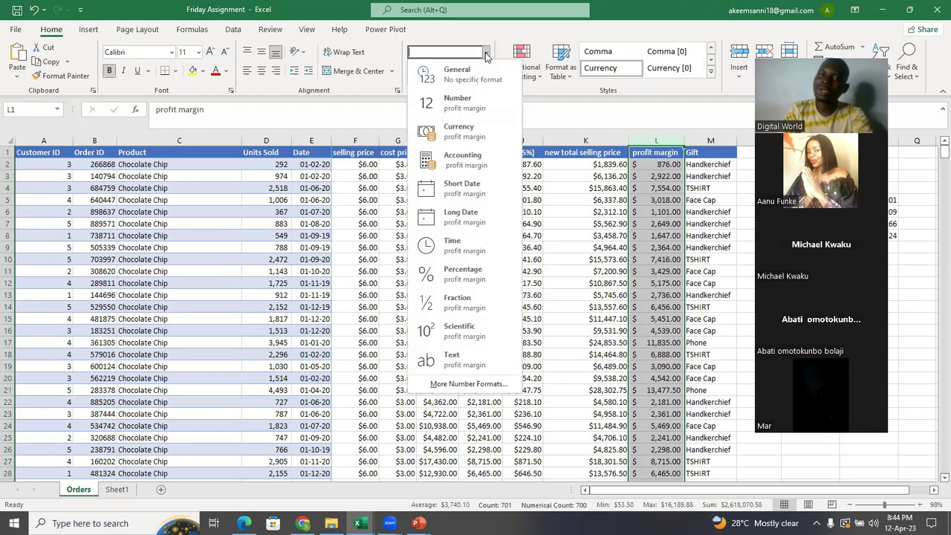
left_click(486, 140)
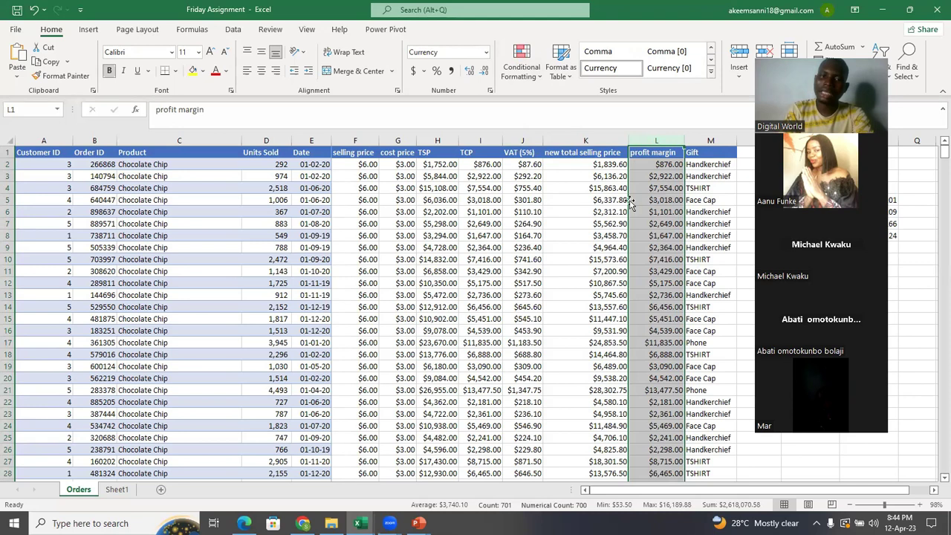
- Browse the currency symbols offered for the Accounting format of the profit margin column, leaving the format dialog without applying anything
left_click(425, 71)
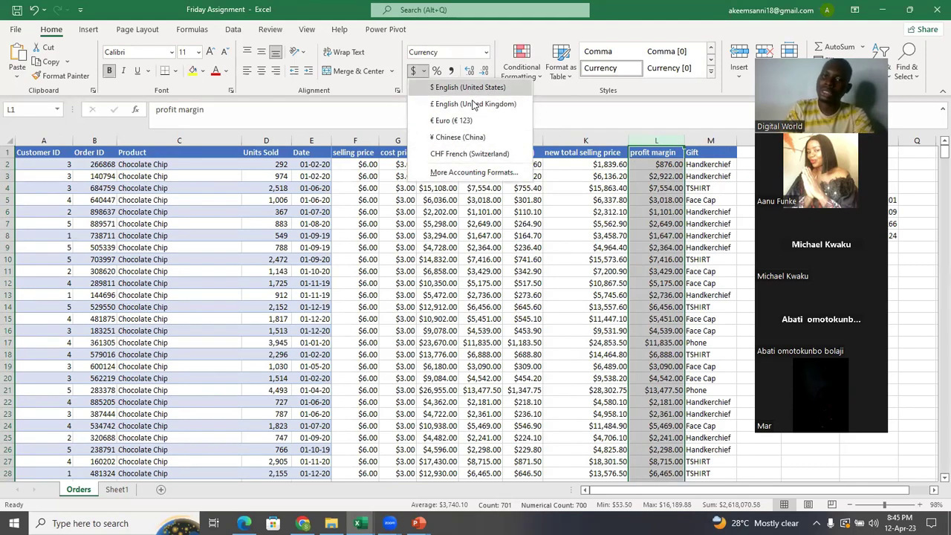
left_click(482, 173)
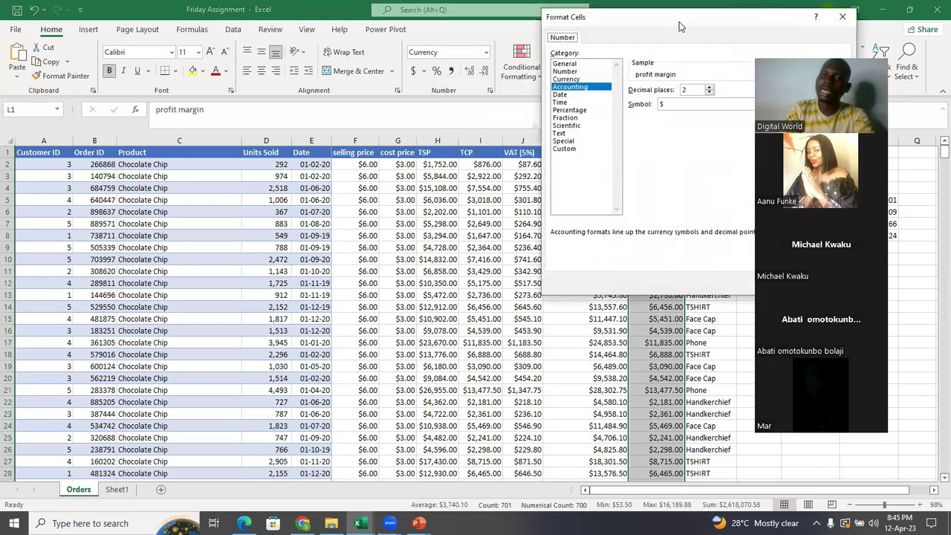
left_click_drag(671, 27, 453, 101)
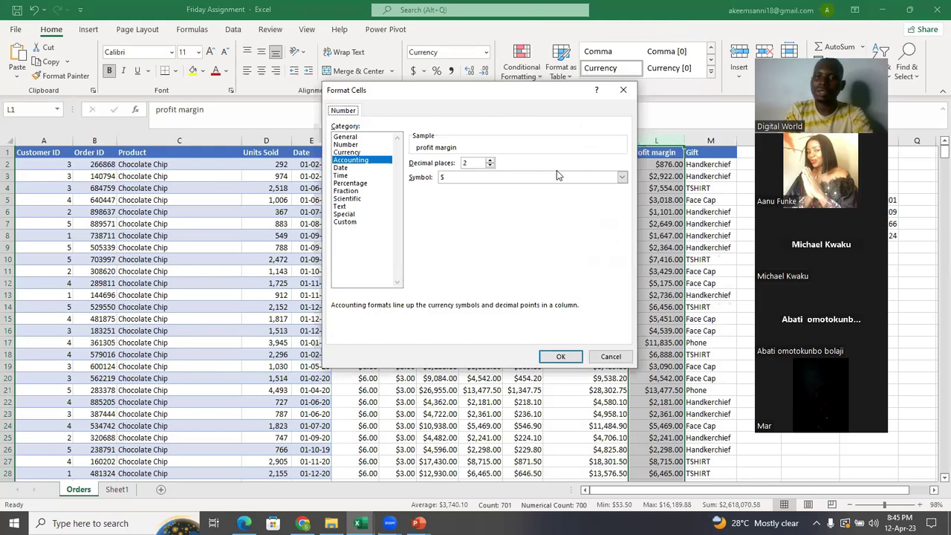
left_click(622, 177)
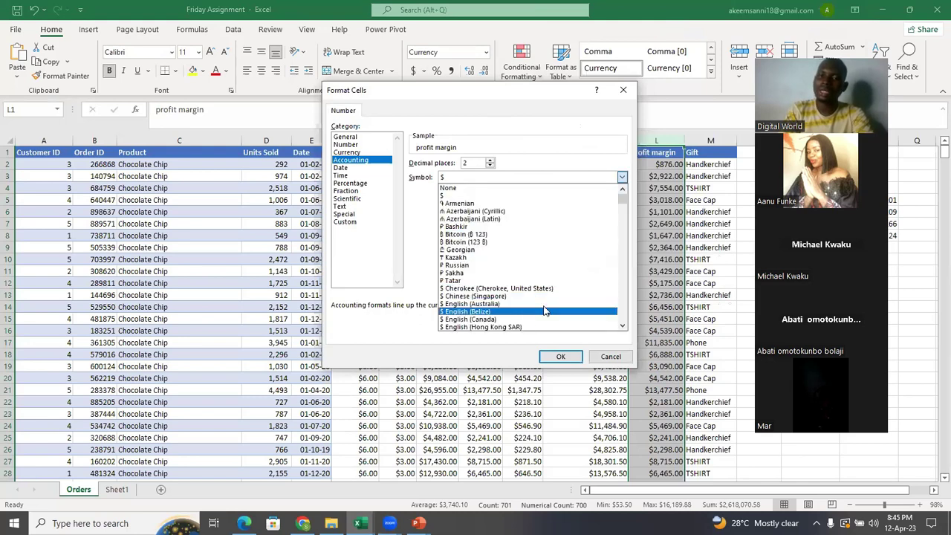
mouse_move(623, 208)
left_mouse_down()
mouse_move(622, 306)
mouse_move(628, 195)
left_mouse_up()
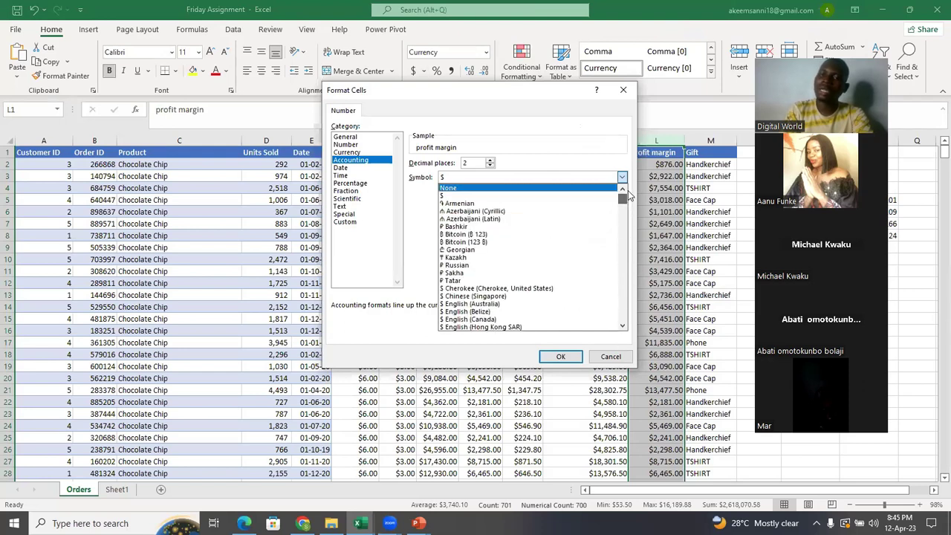
left_click(610, 358)
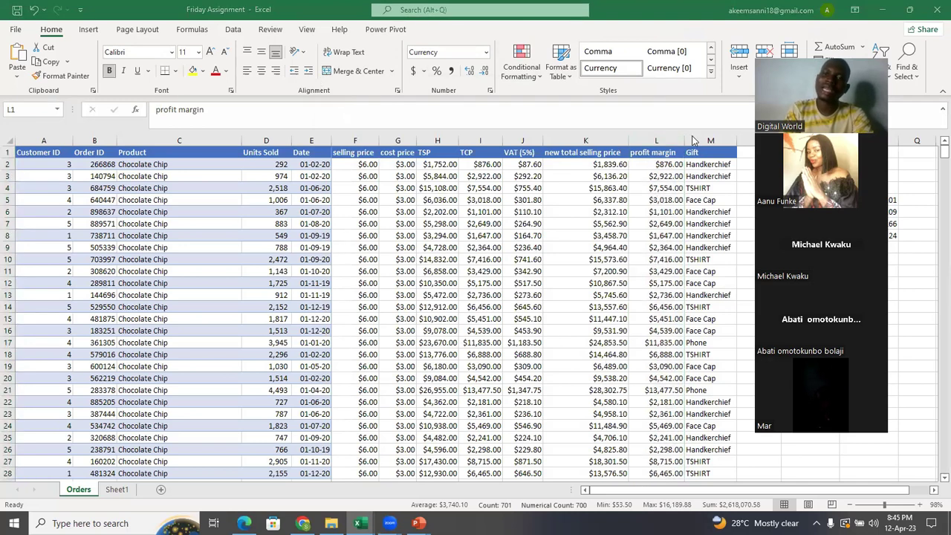
- Format the profit margin column as Accounting with the naira symbol, using the ₦ Edo option and 2 decimal places
left_click(657, 143)
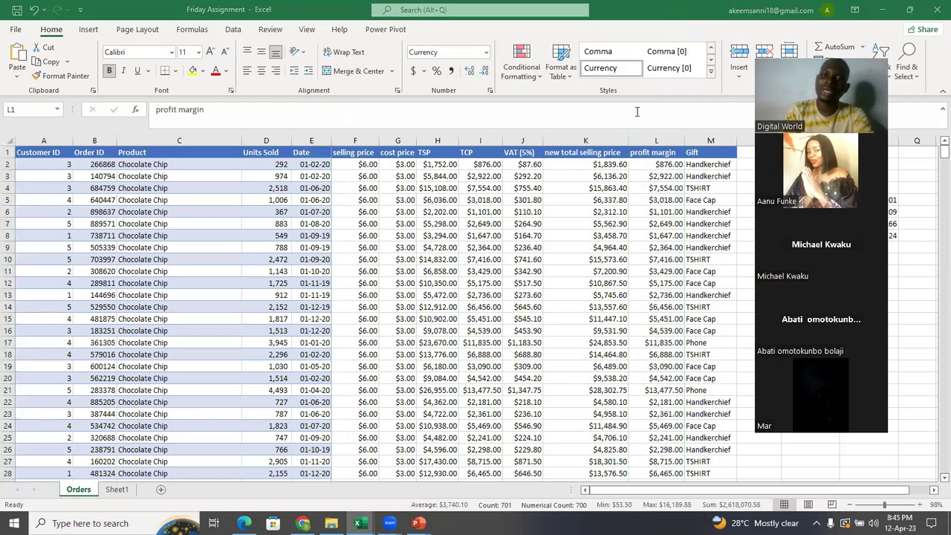
left_click(670, 143)
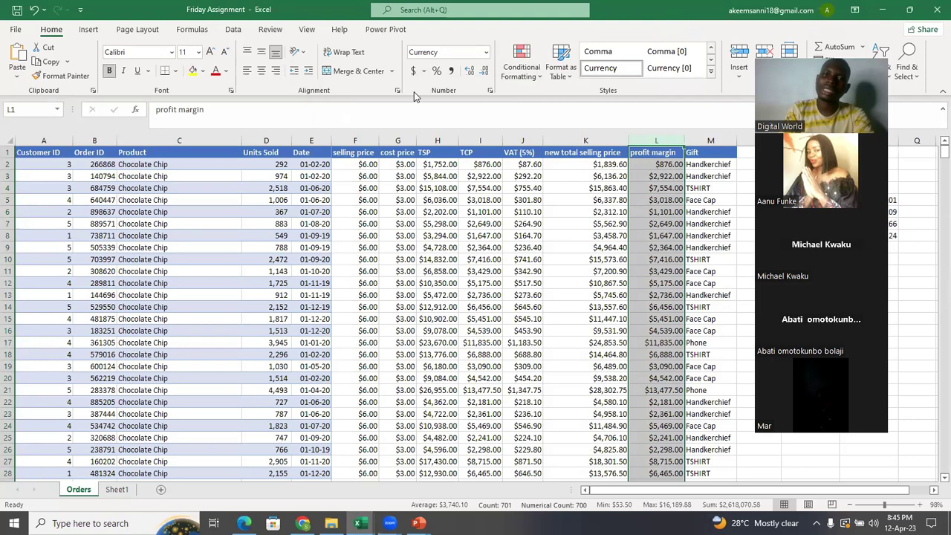
left_click(423, 71)
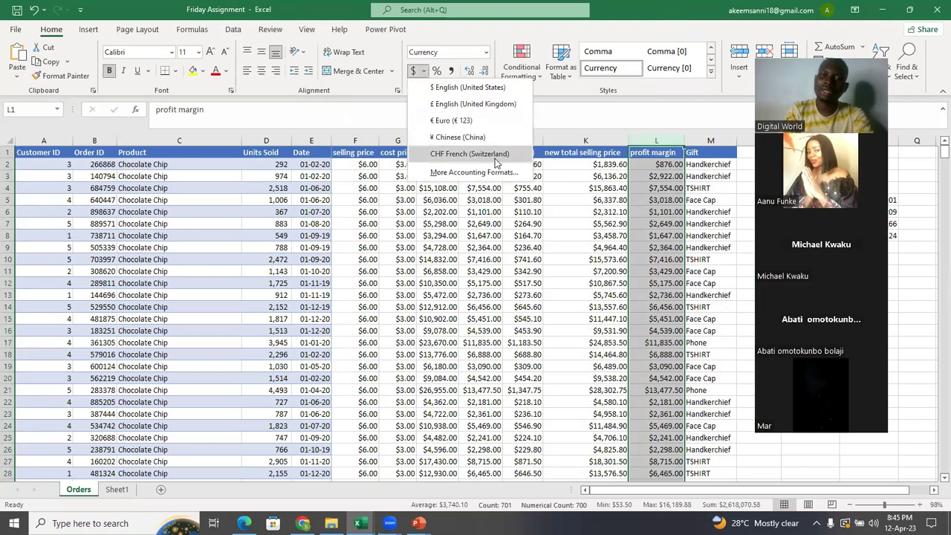
left_click(458, 174)
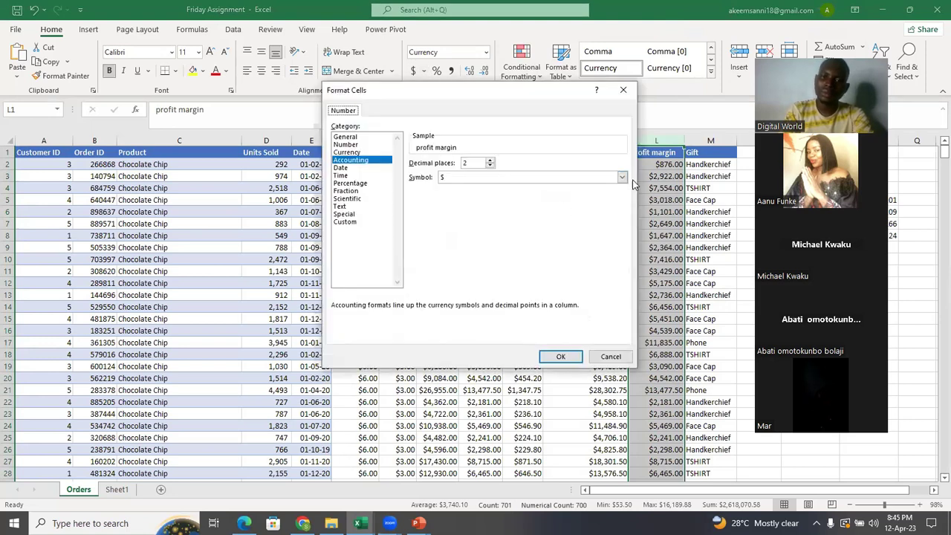
left_click(623, 178)
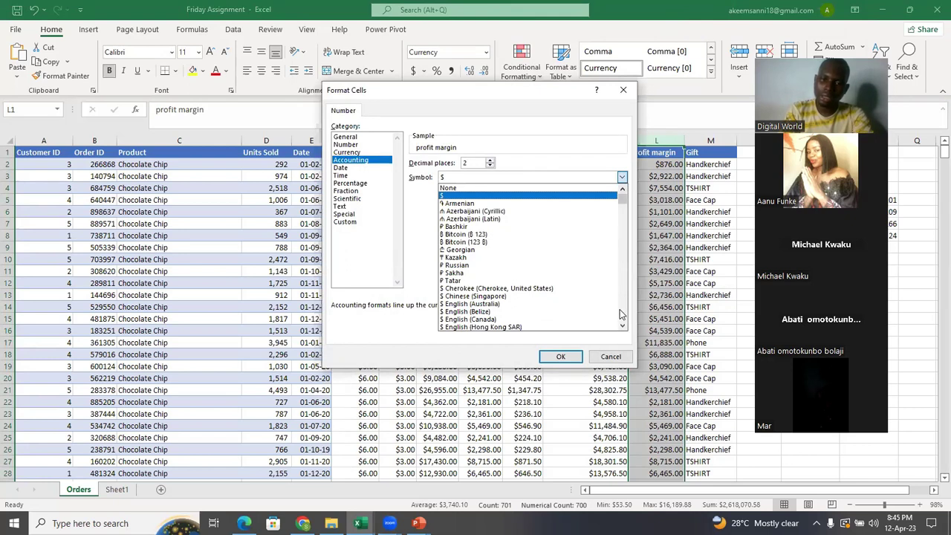
scroll(624, 328, "down", 3)
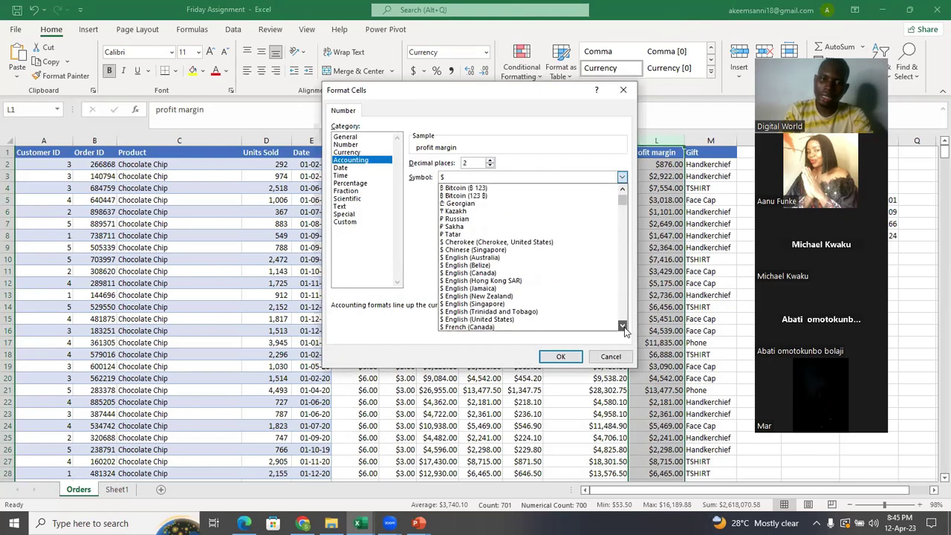
scroll(623, 328, "down", 4)
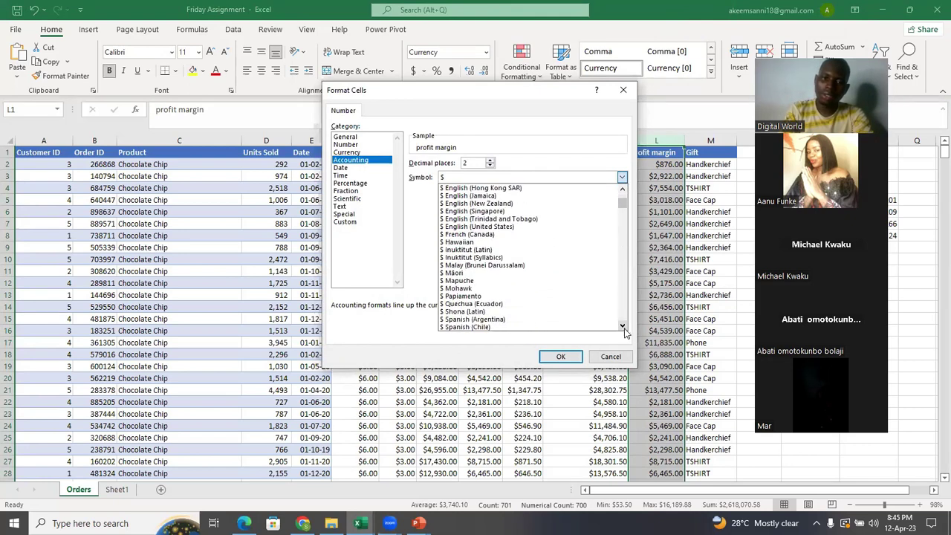
scroll(624, 328, "down", 7)
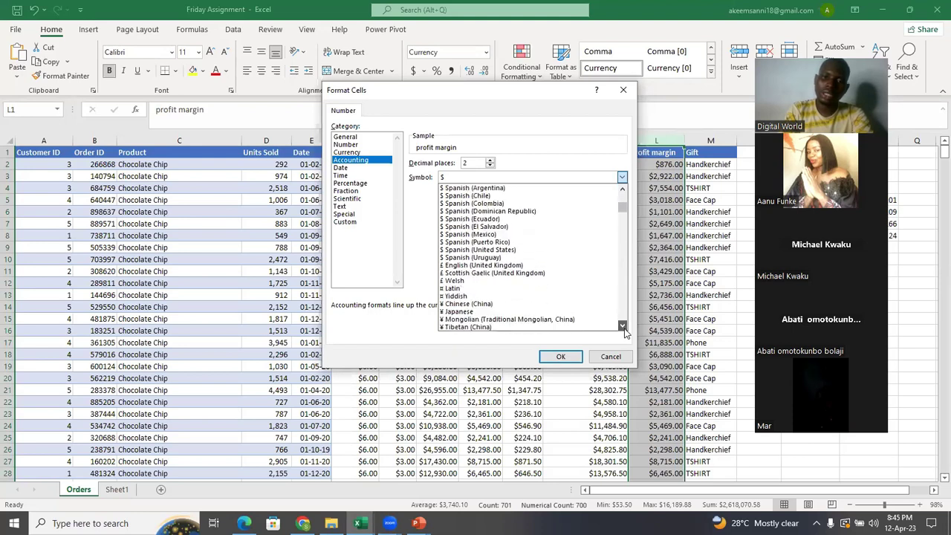
scroll(623, 327, "down", 3)
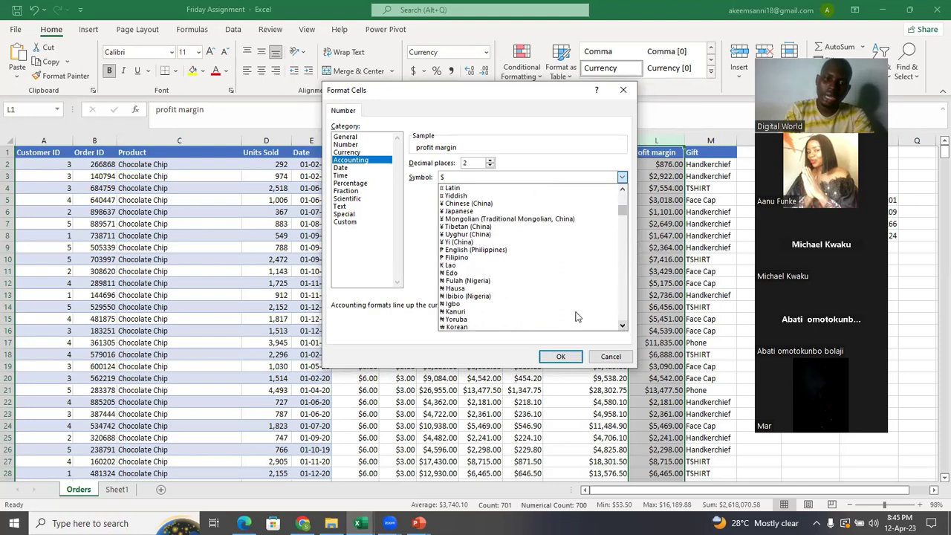
left_click(482, 275)
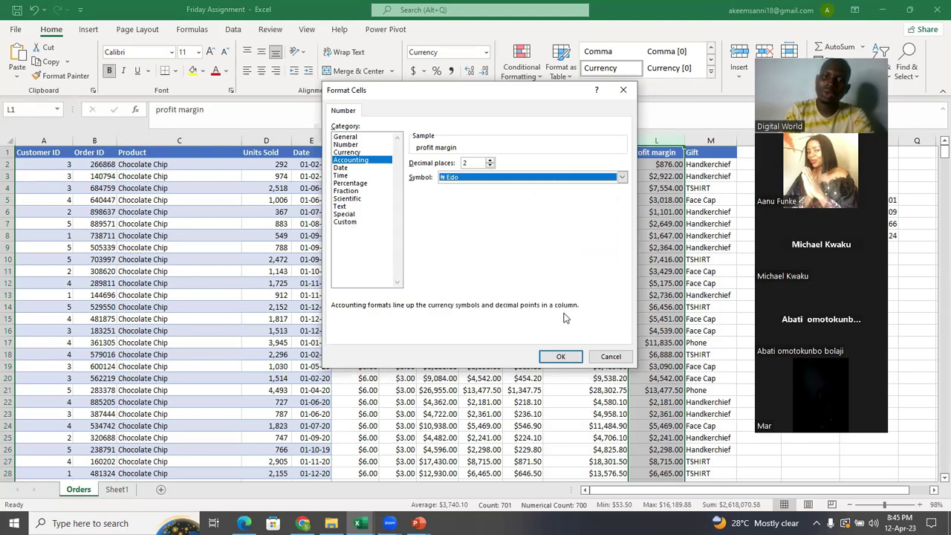
left_click(561, 357)
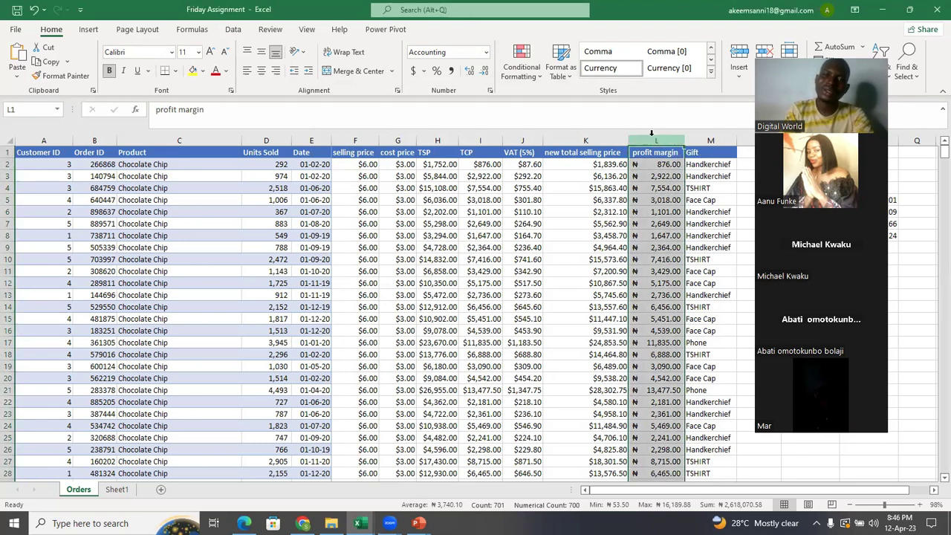
- Apply the $ English (United States) accounting format to the profit margin column
left_click(421, 75)
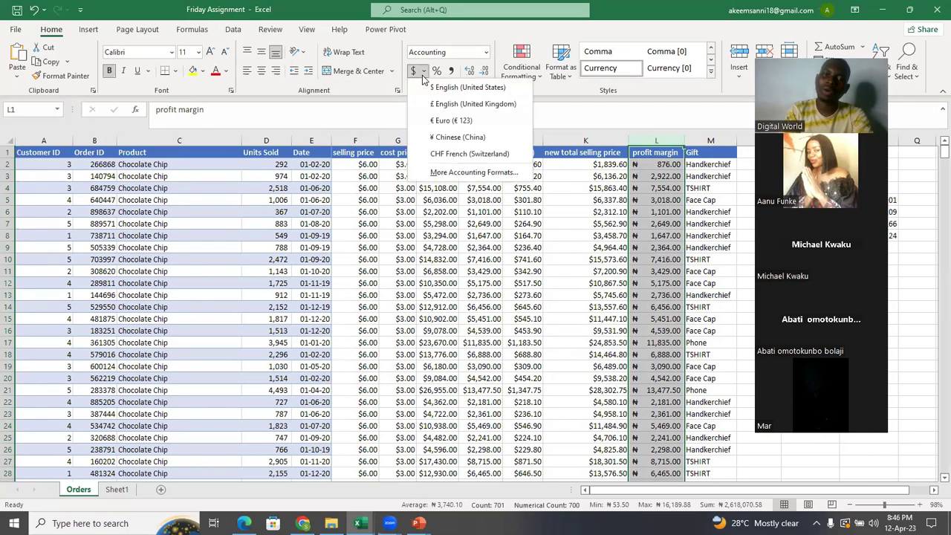
left_click(474, 88)
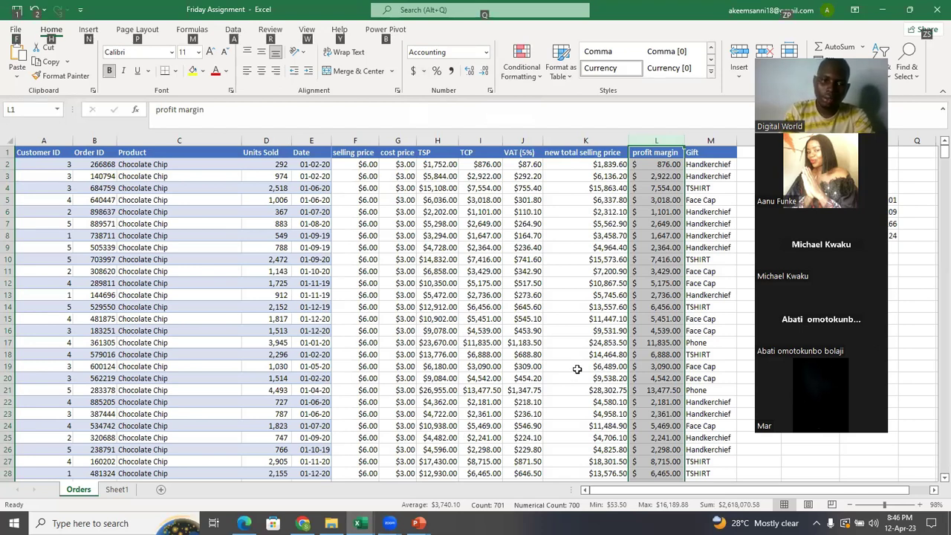
- Switch to the PowerPoint slide show displaying the course price and payment details
key("alt+Tab")
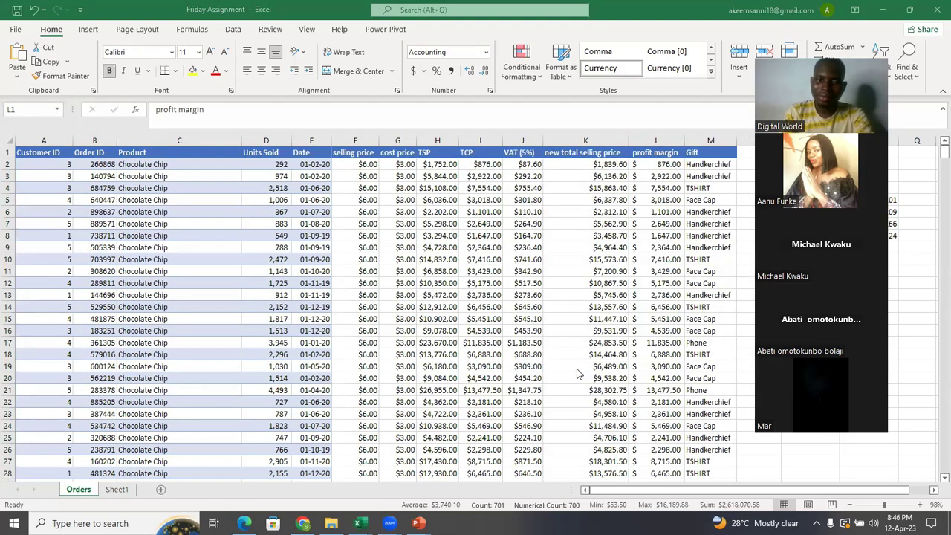
key("alt+Tab")
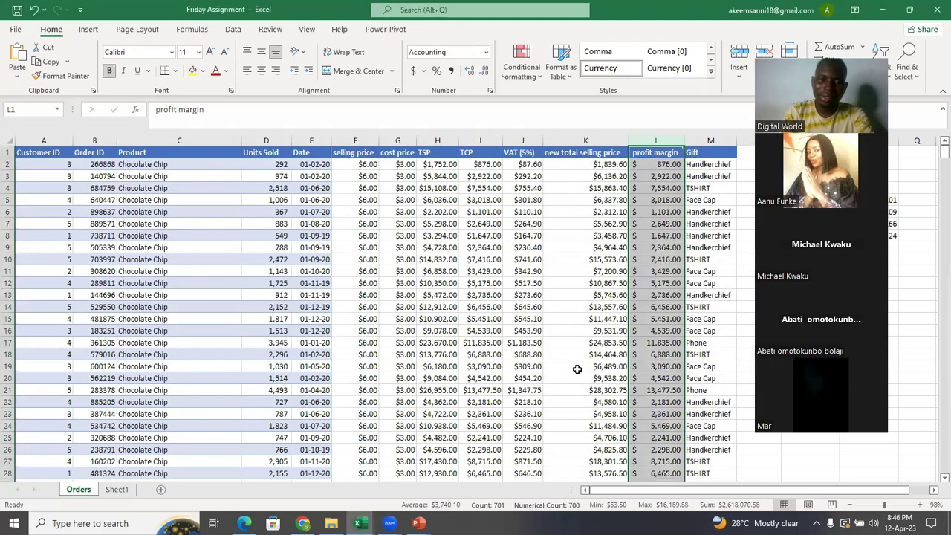
key("alt")
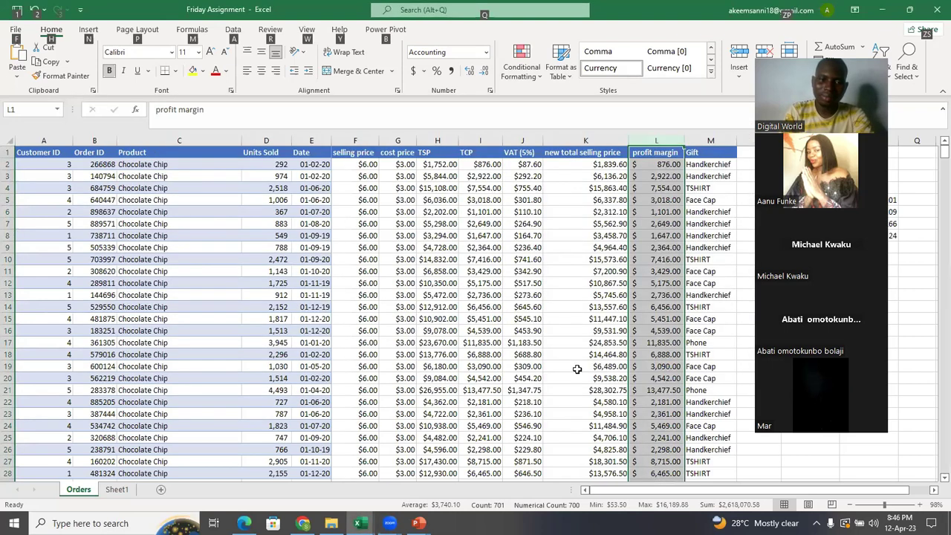
key("alt+Tab")
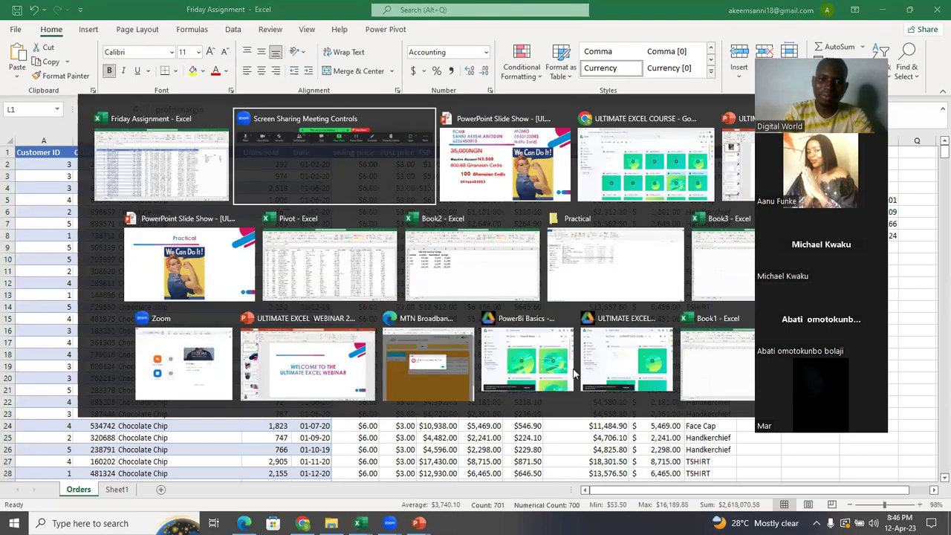
left_click(523, 155)
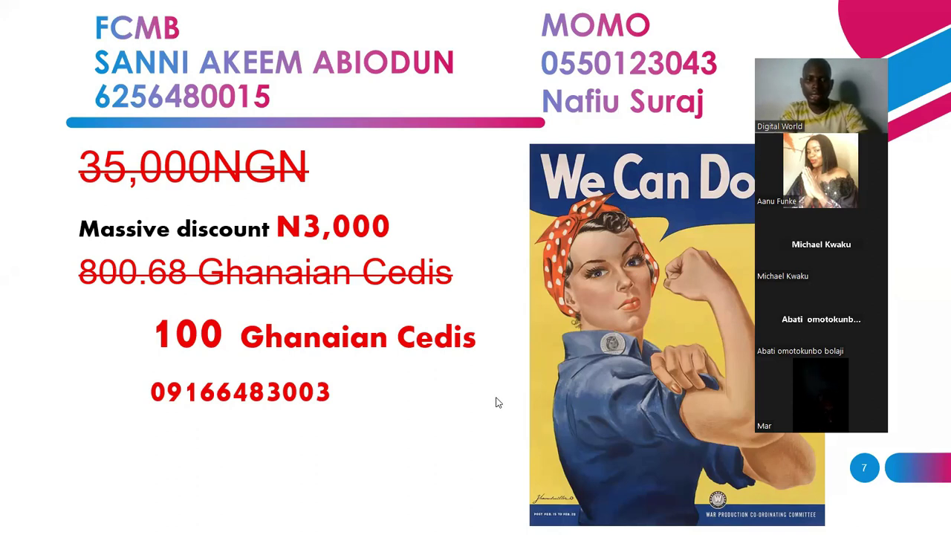
- Switch to the Book2 workbook in Excel and clear the contents of the totals in B6:D6
key("alt+Tab")
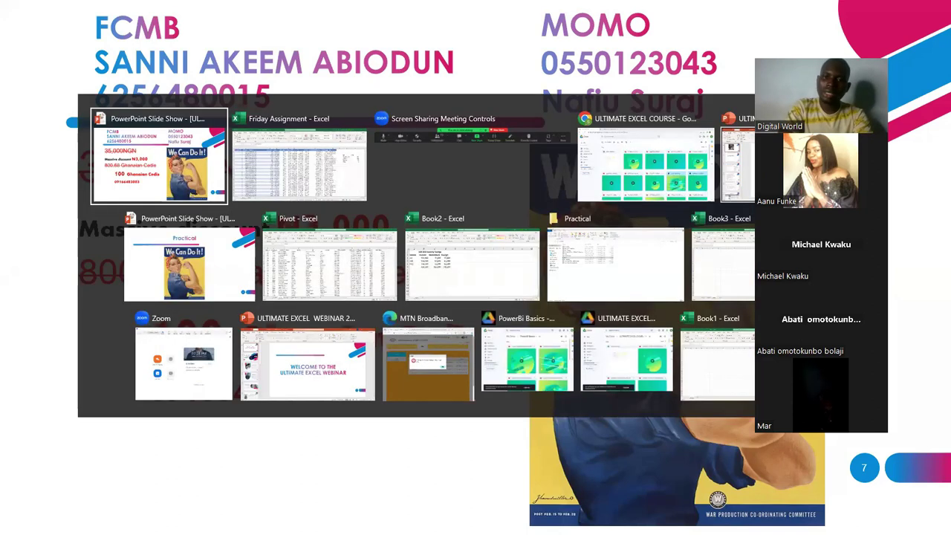
left_click(431, 270)
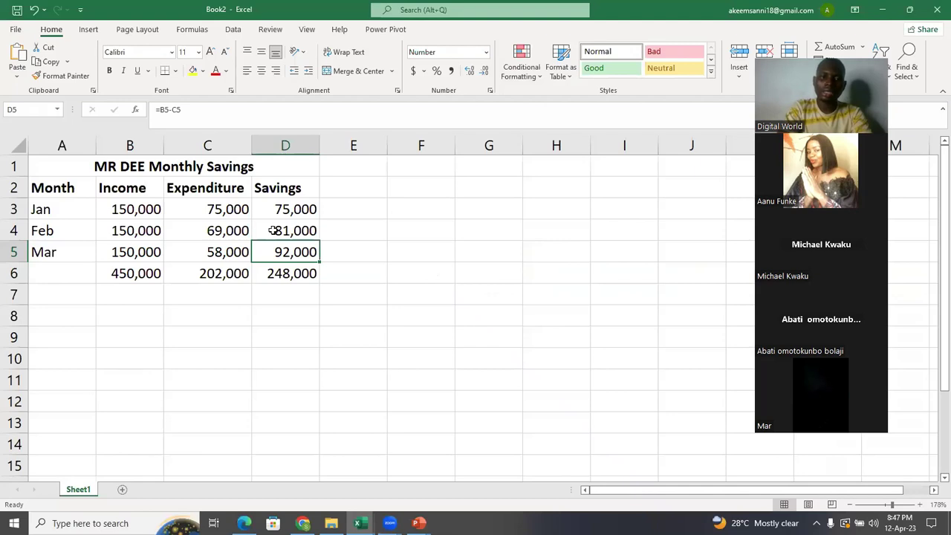
key("alt+Tab")
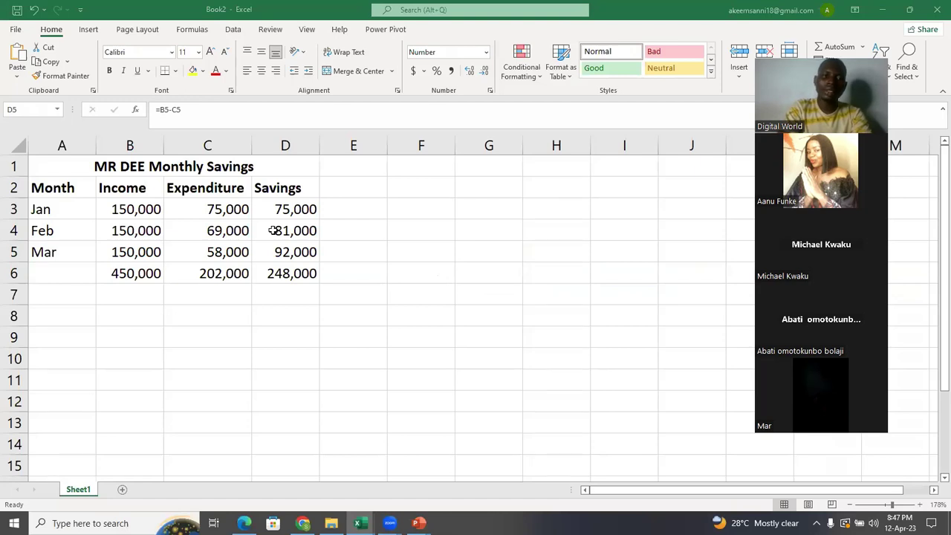
key("alt+Tab")
left_click(111, 272)
left_click_drag(118, 273, 301, 277)
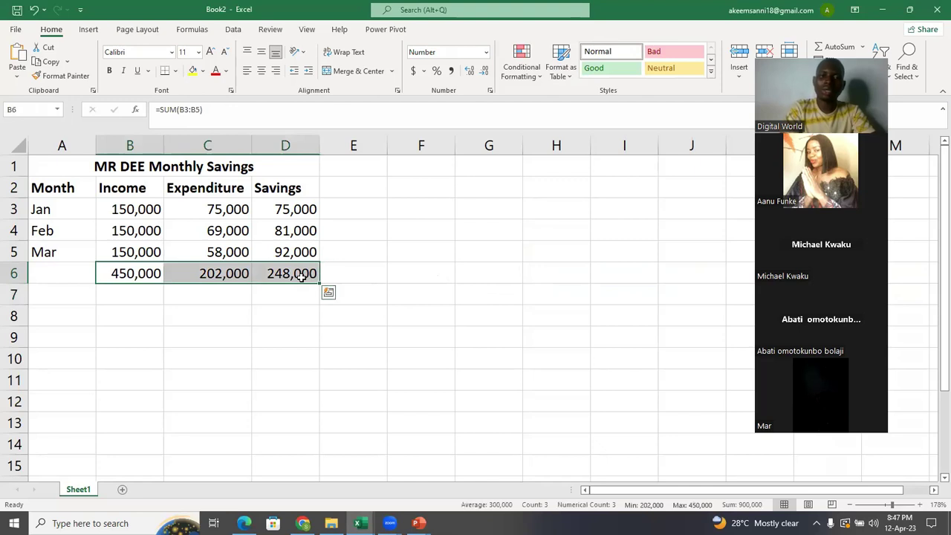
right_click(300, 277)
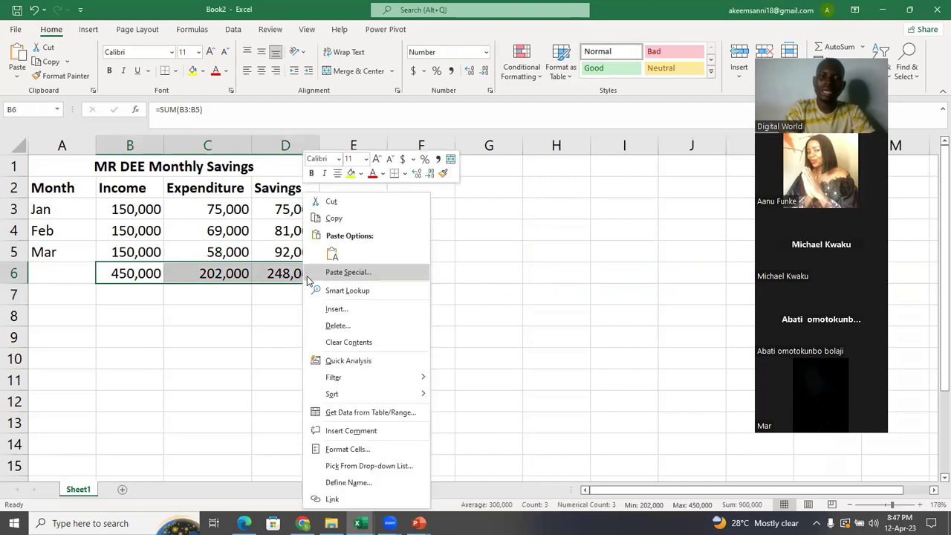
left_click(329, 341)
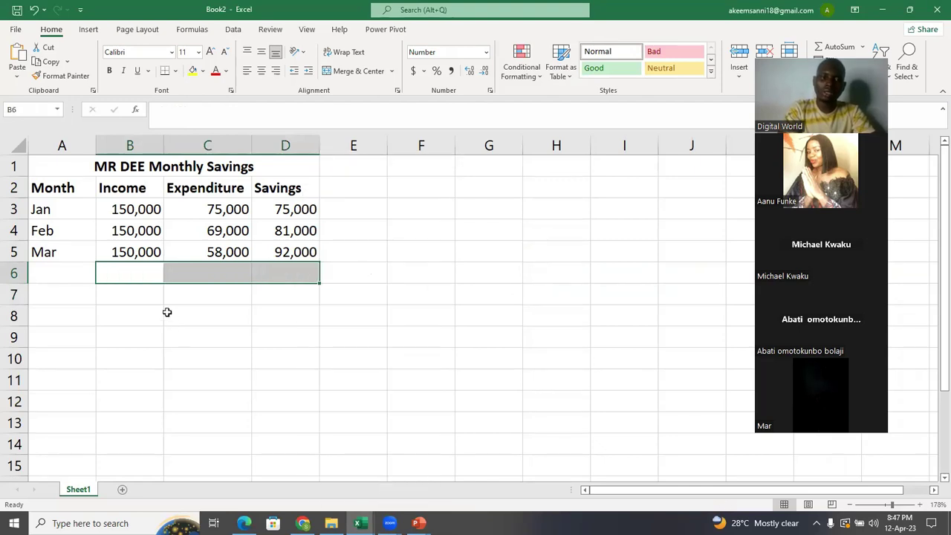
left_click(132, 274)
type("=")
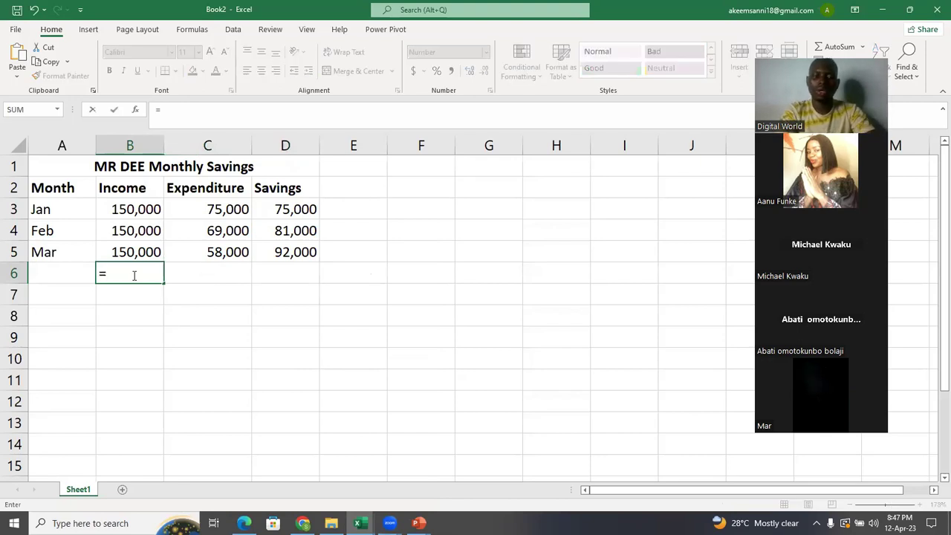
key("BackSpace")
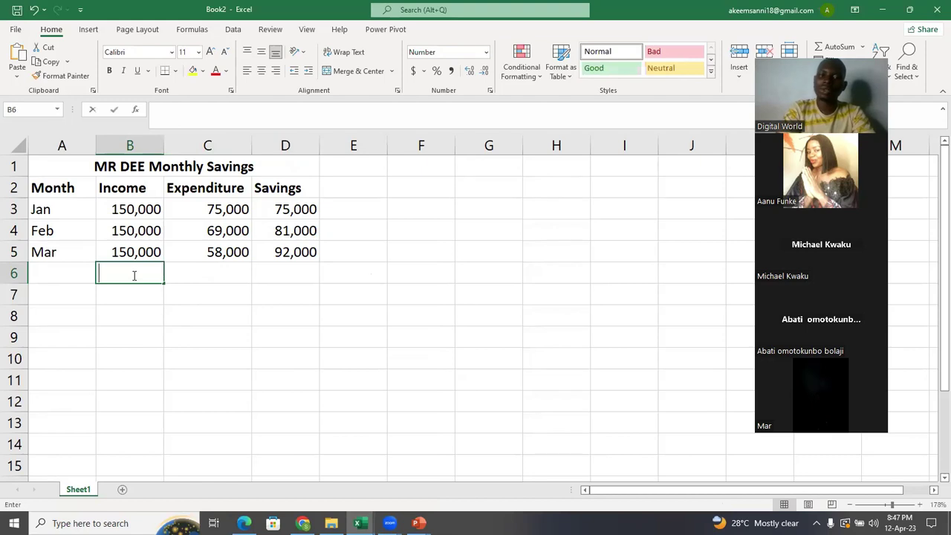
left_click(270, 394)
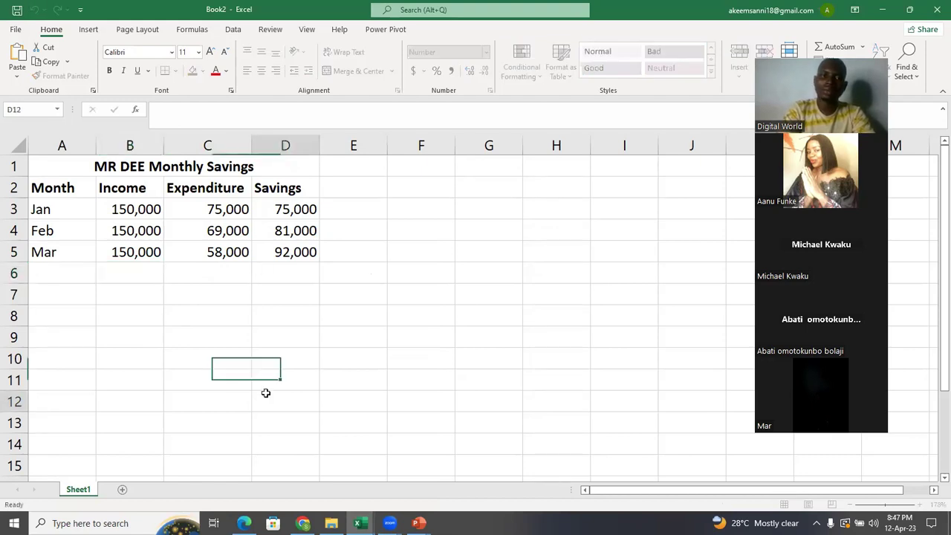
- Total the Income column in B6 with AutoSum over B3:B5 and fill the formula across to D6
left_click(130, 269)
key("alt+equal")
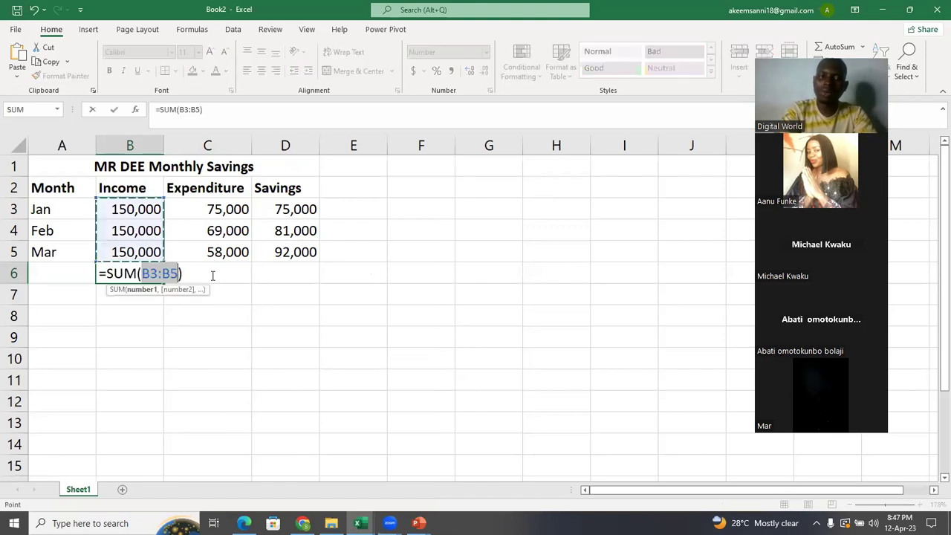
key("Return")
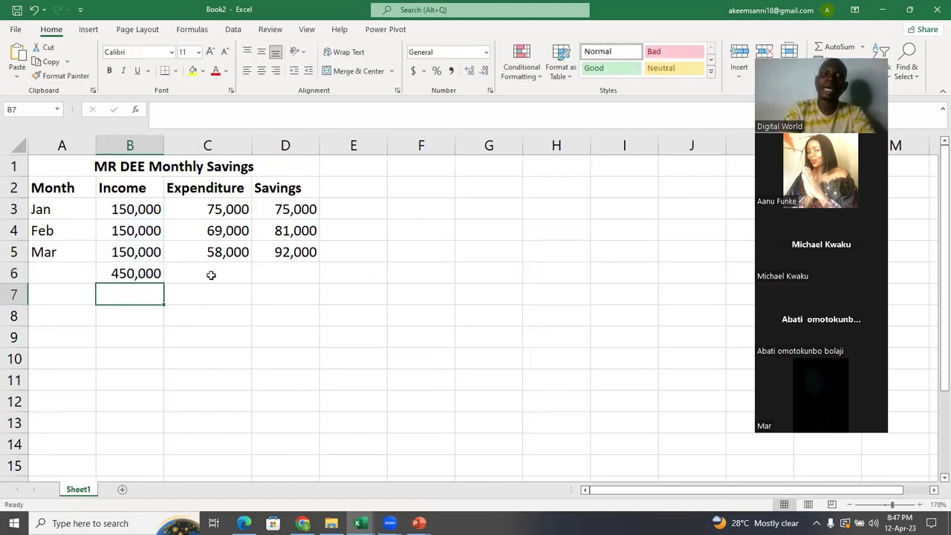
left_click(158, 281)
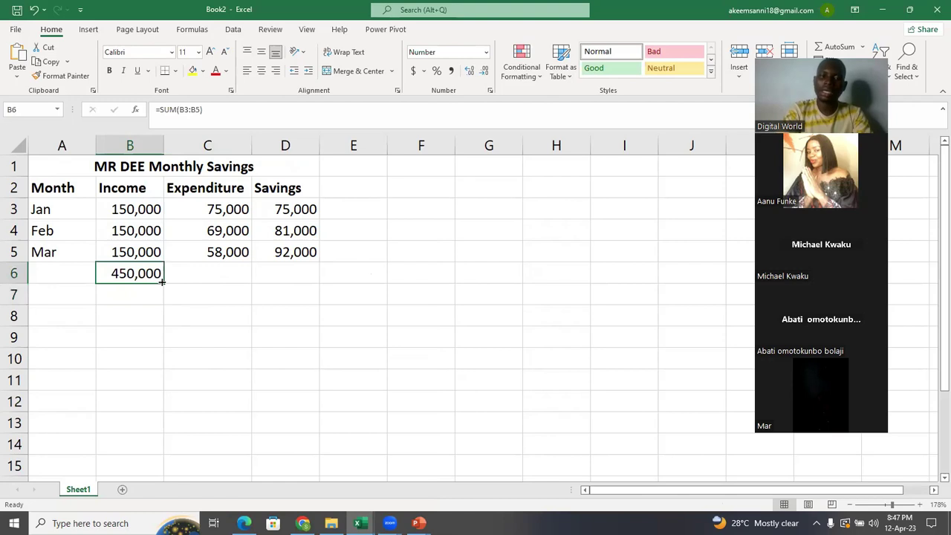
left_click_drag(161, 282, 297, 270)
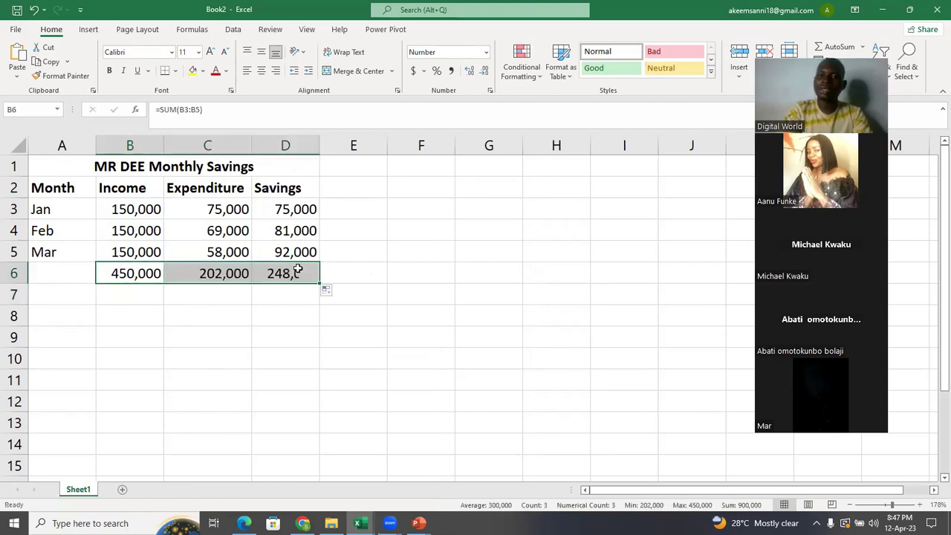
left_click(568, 375)
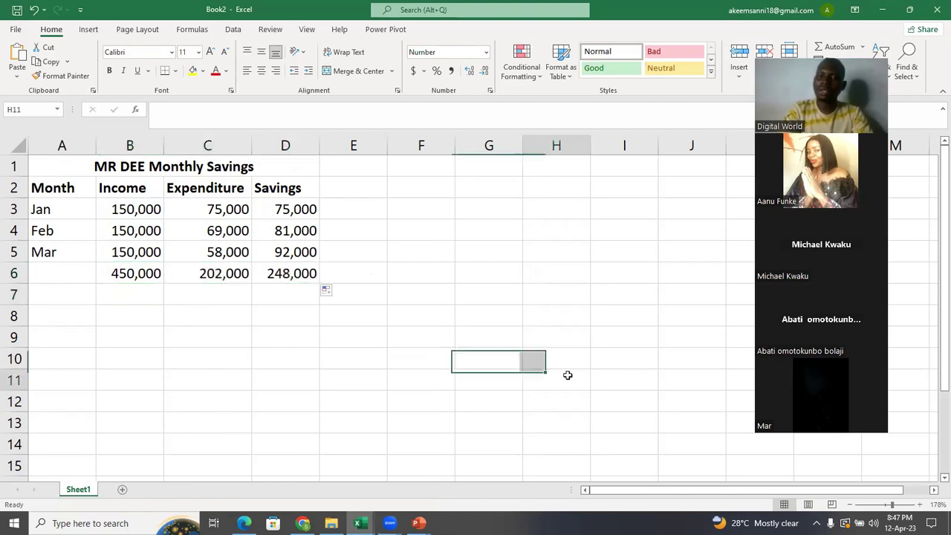
left_click(570, 97)
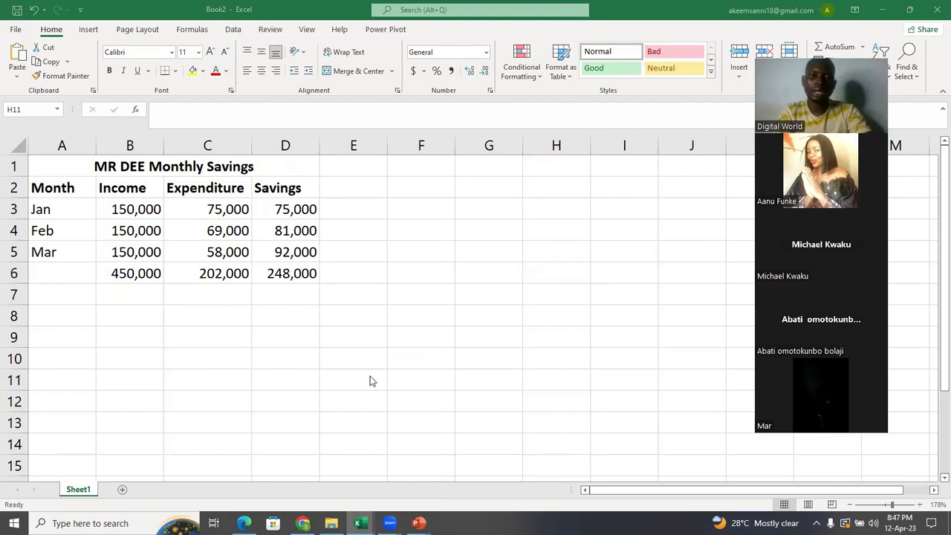
- Switch to the Friday Assignment workbook and select cell M2 to view the first Gift formula
key("alt+Tab")
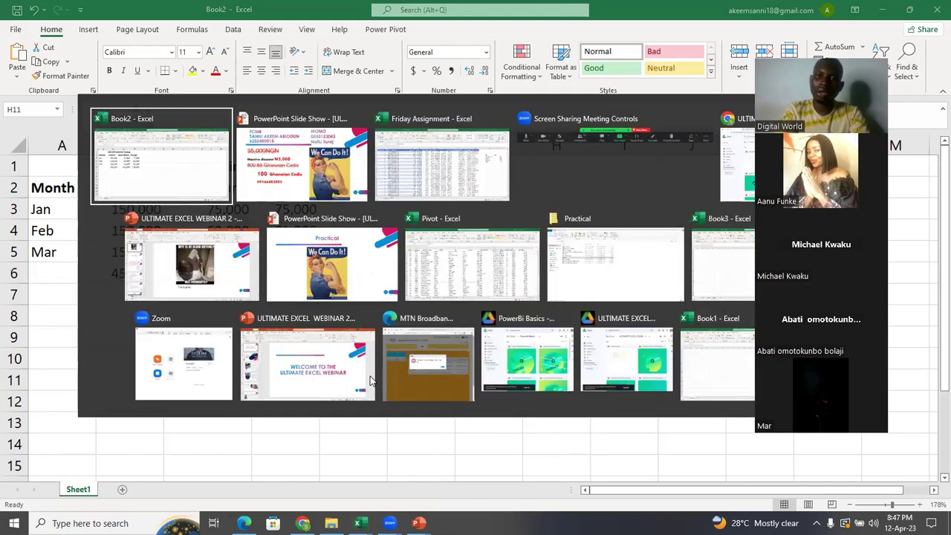
left_click(441, 184)
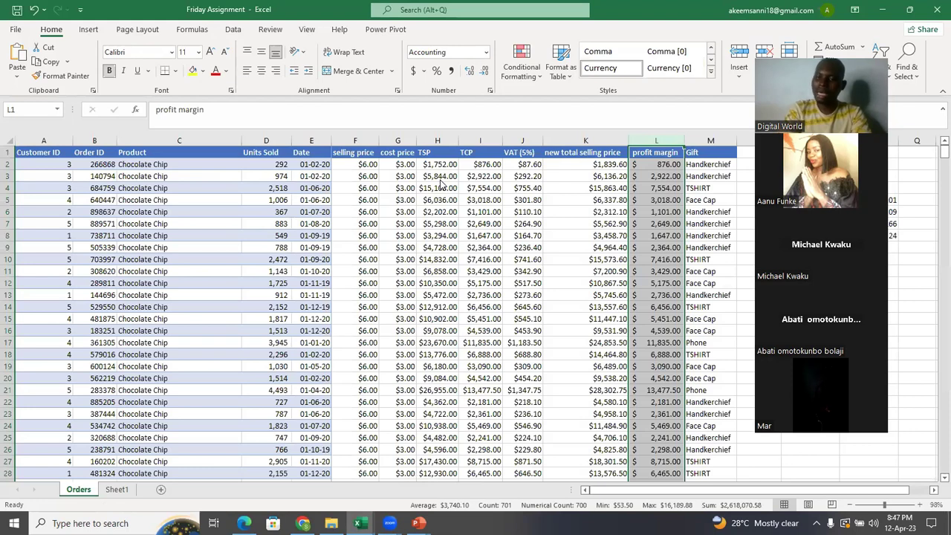
key("alt+Tab")
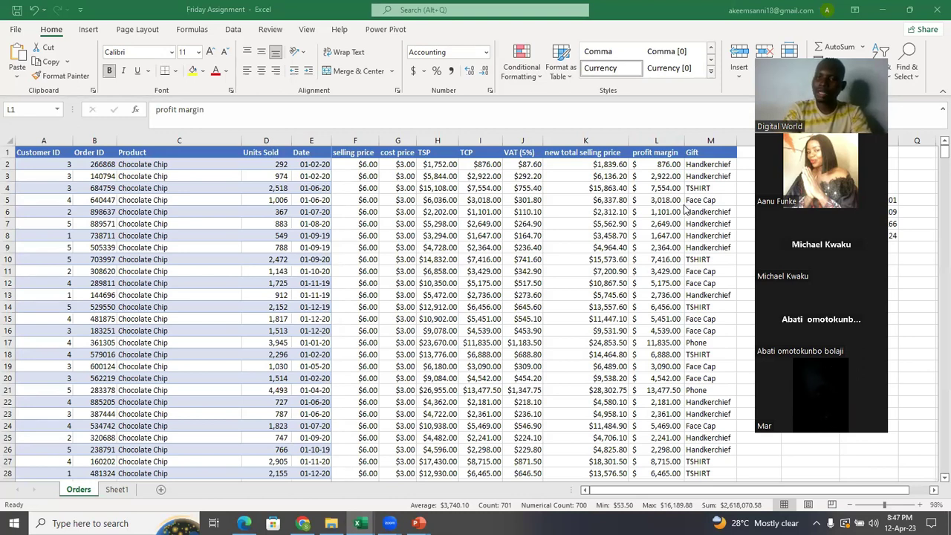
left_click(702, 165)
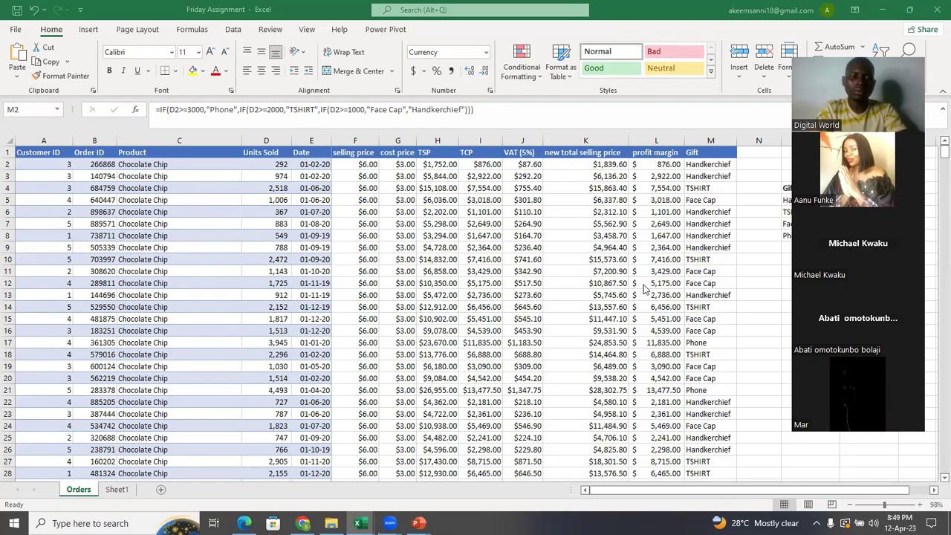
- Return to the course price slide in the running PowerPoint slide show
key("alt+Tab")
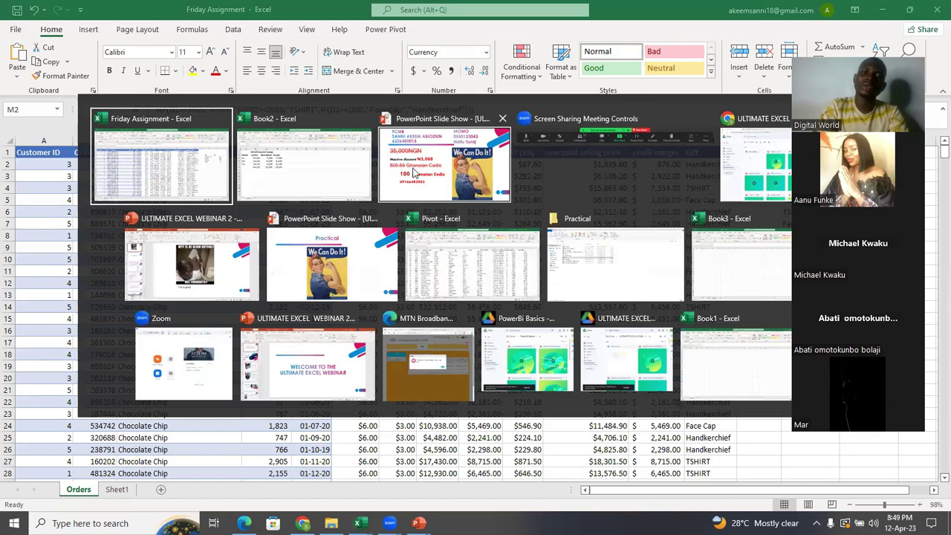
left_click(444, 165)
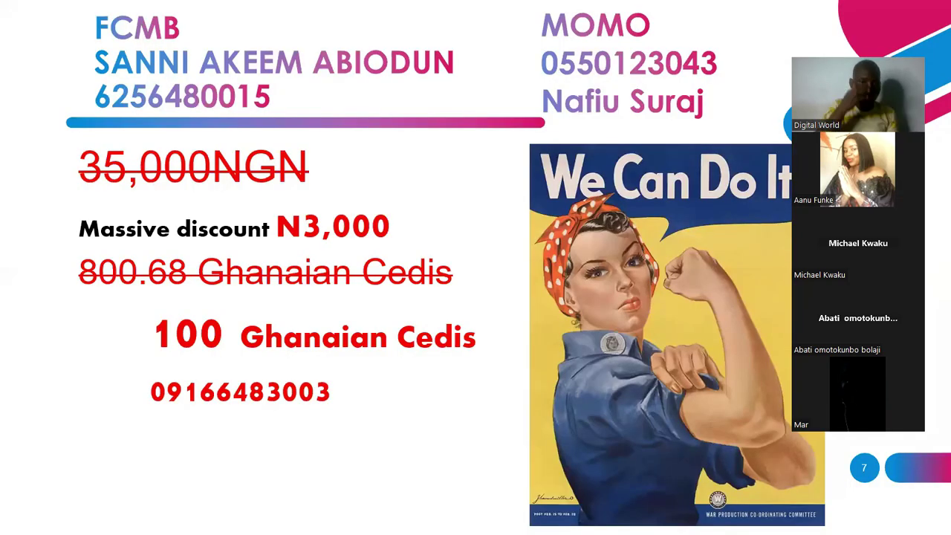